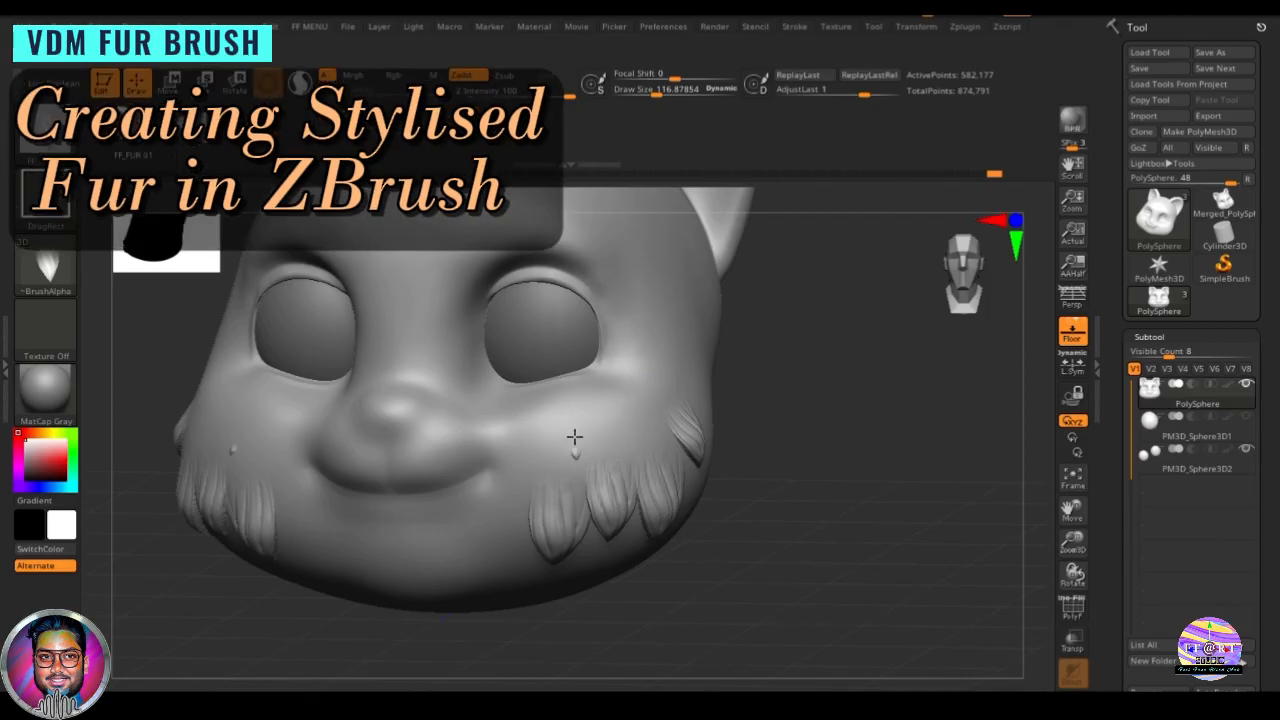
Step: Stamp another overlapping row of mirrored fur tufts across the cheeks above the existing tufts with the FF_FUR 01 brush
drag(645, 451, 622, 472)
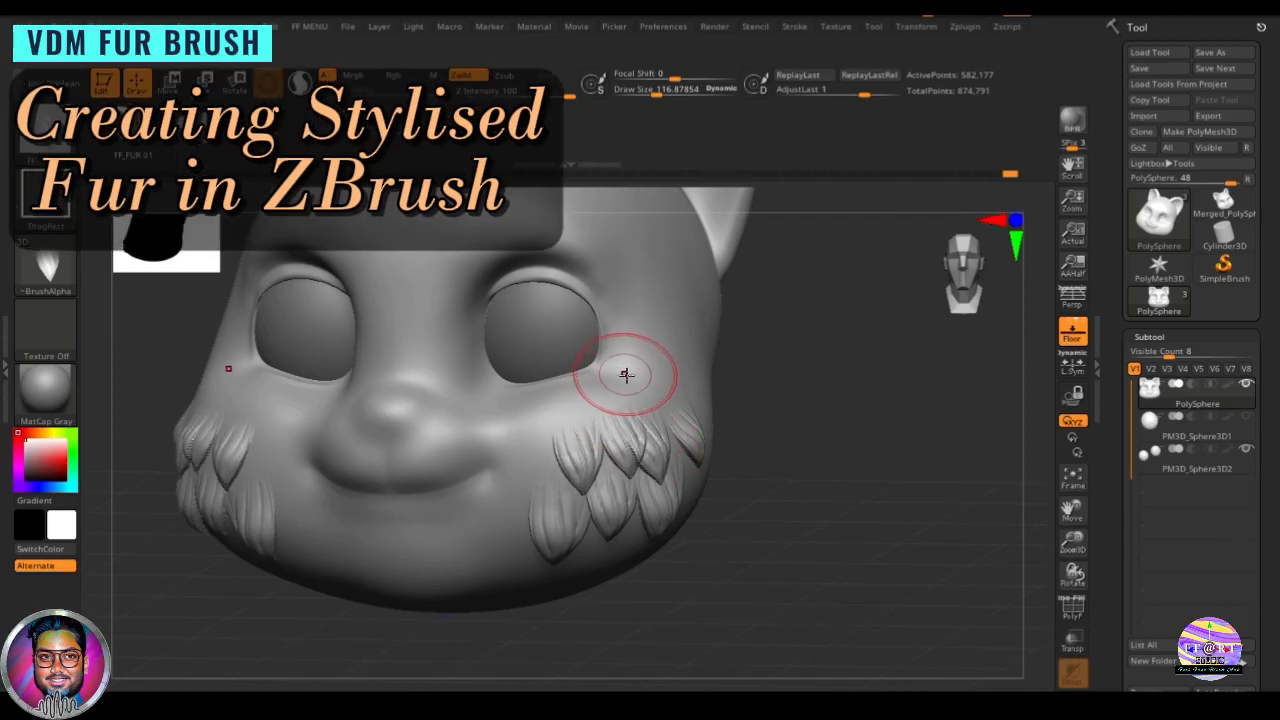
drag(546, 458, 547, 500)
right_drag(612, 414, 706, 396)
key(ctrl+z)
key(ctrl+z)
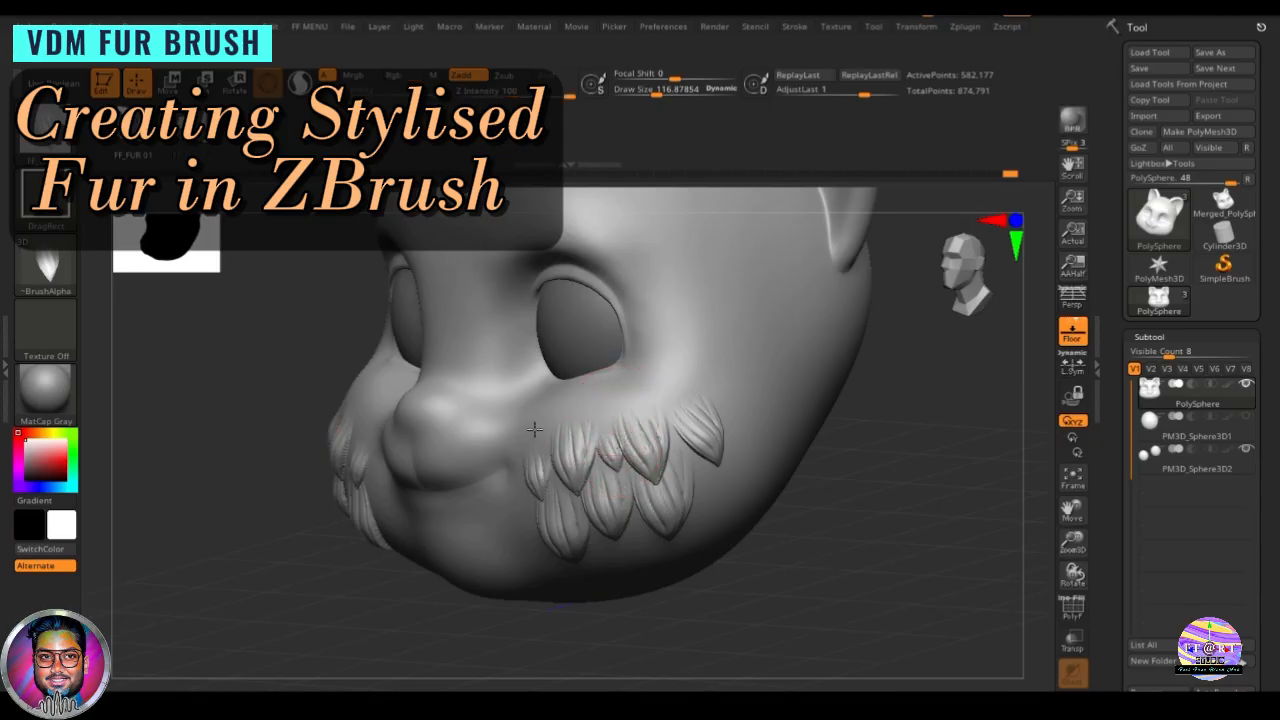
Step: Extend the mirrored fur up the sides of the face and add tufts on the lower cheeks below the mouth corners
right_drag(917, 409, 700, 386)
drag(731, 351, 660, 329)
drag(671, 384, 632, 345)
right_drag(632, 345, 959, 384)
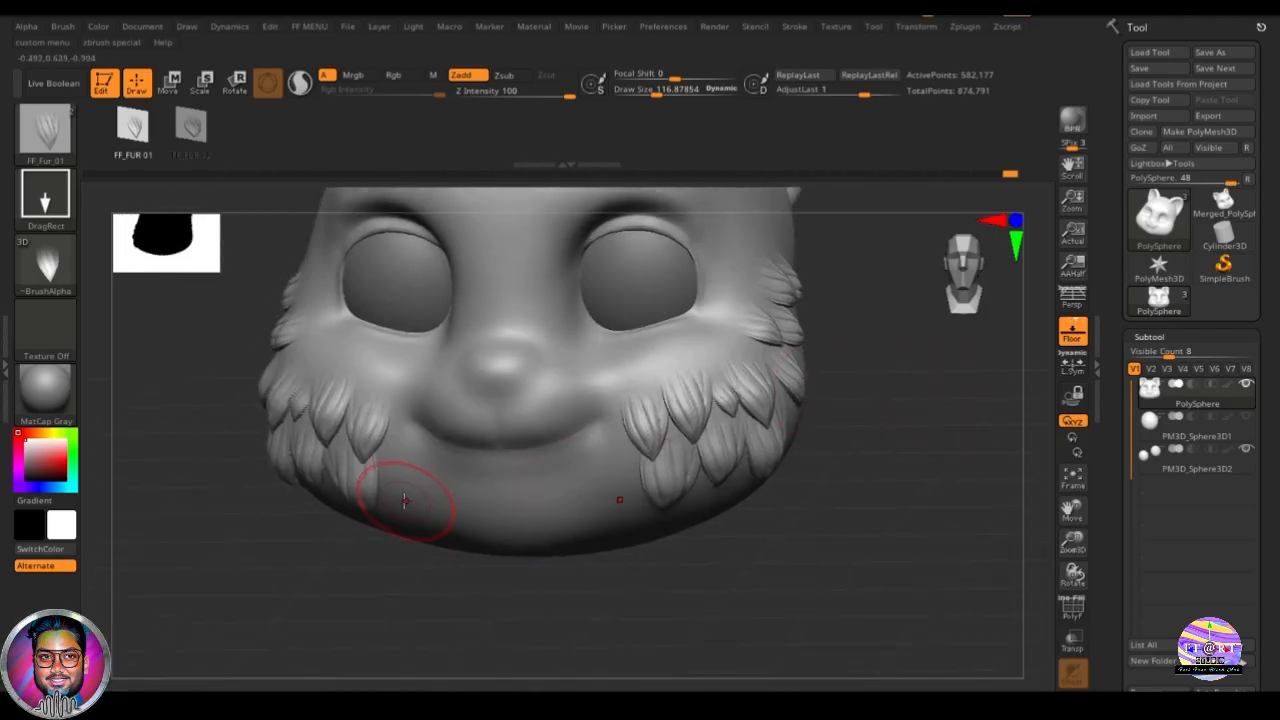
drag(403, 500, 407, 432)
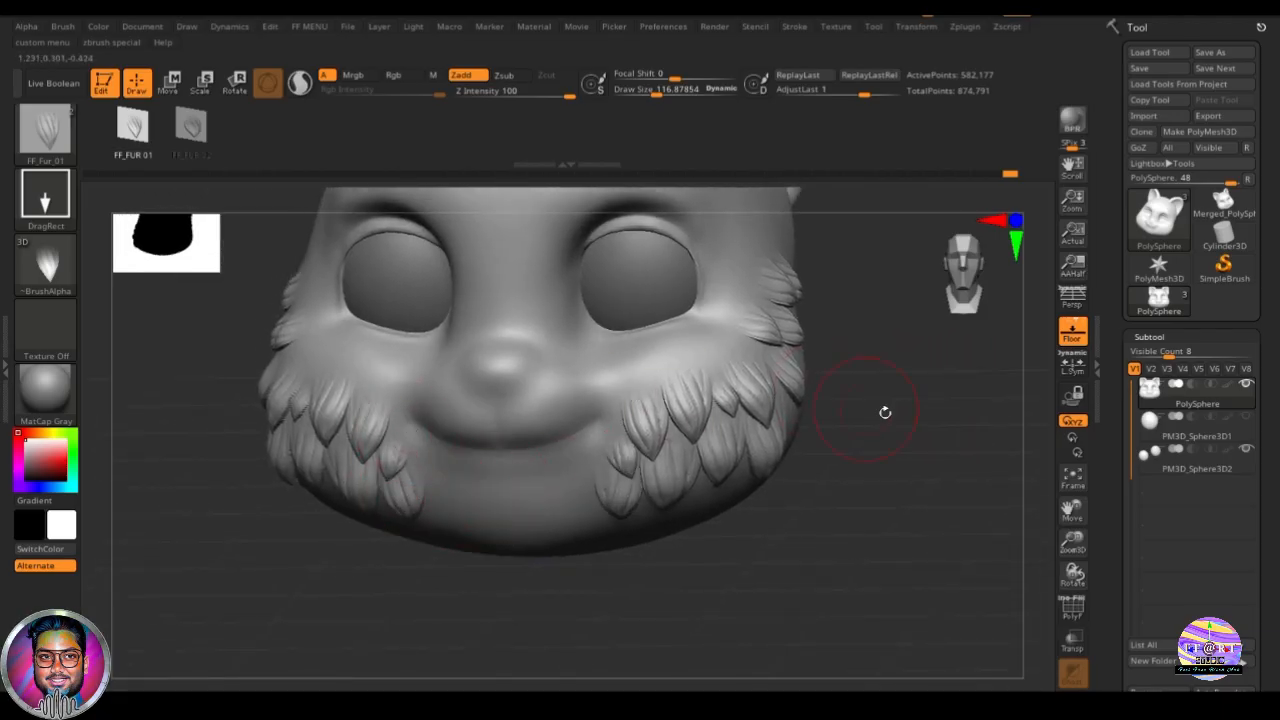
Step: Stamp two overlapping rows of mirrored fur tufts in the middle of the forehead, including one central tuft
alt+right_drag(934, 389, 917, 470)
drag(525, 356, 555, 333)
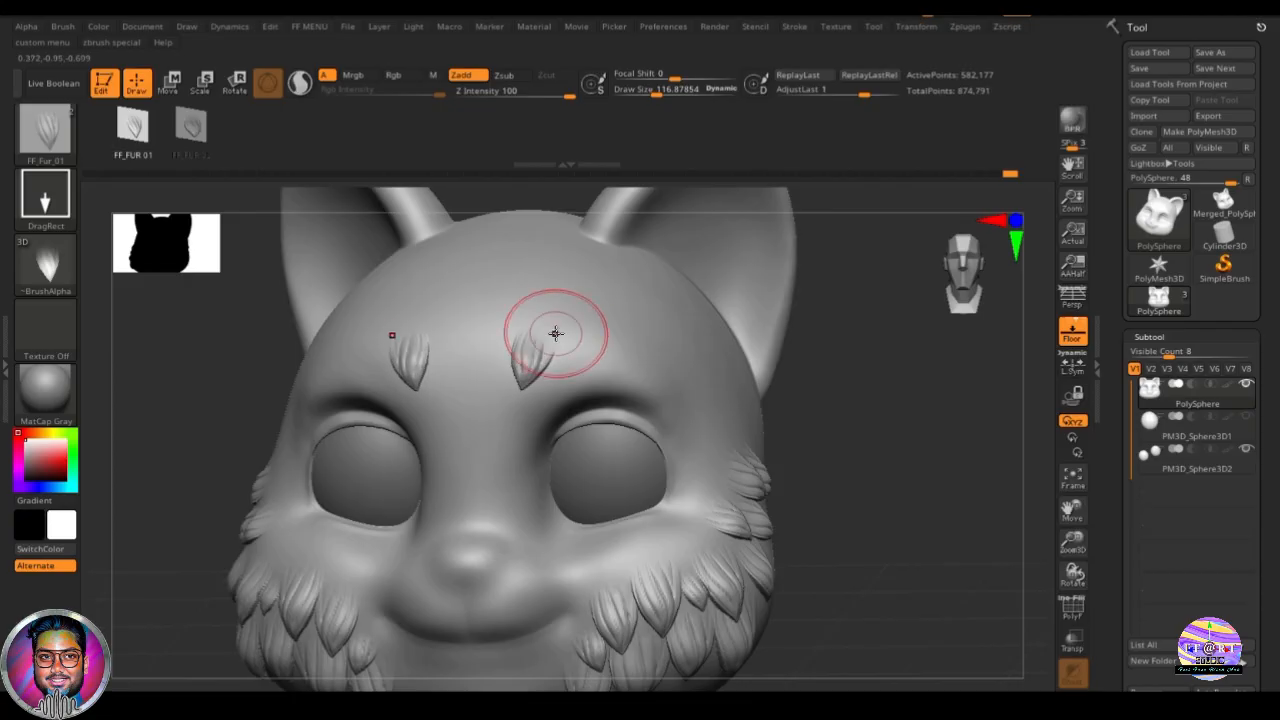
drag(490, 372, 482, 330)
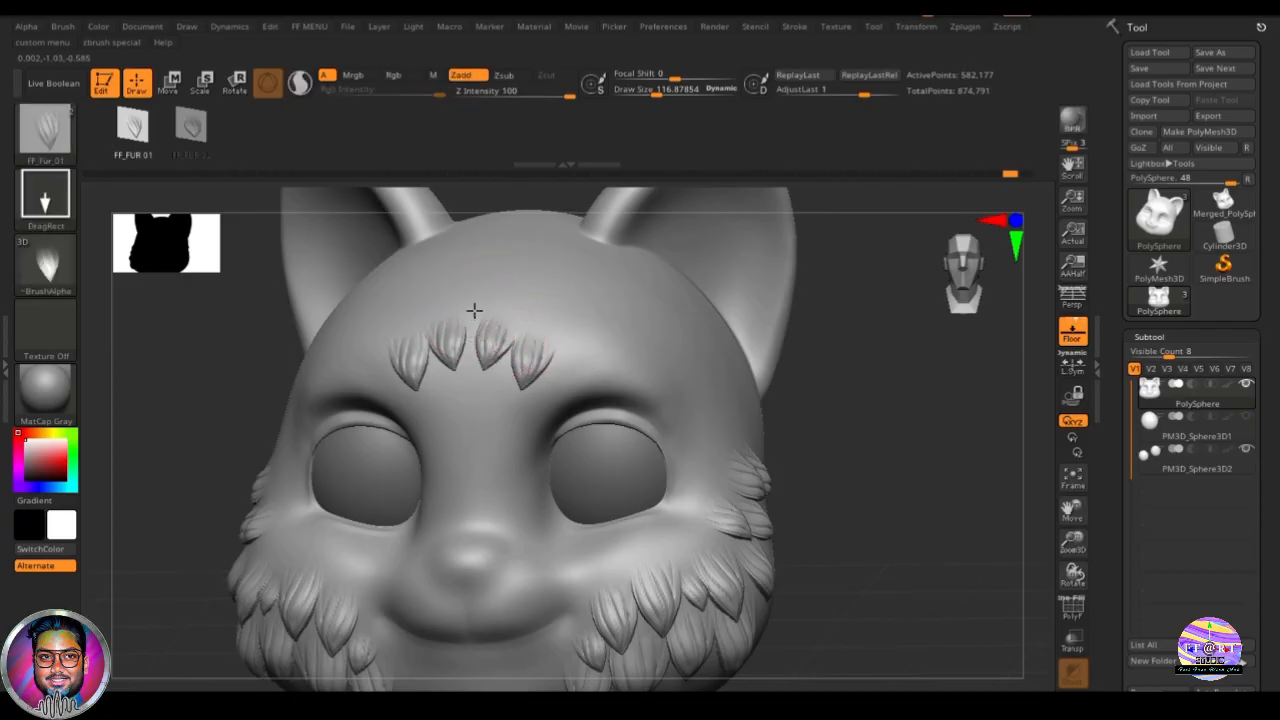
key(ctrl)
drag(485, 318, 478, 235)
key(ctrl+z)
drag(525, 312, 535, 251)
drag(423, 318, 428, 267)
Step: Widen the forehead fur patch with mirrored tufts on its outer edges and upper row using the FF_FUR 02 brush
click(191, 125)
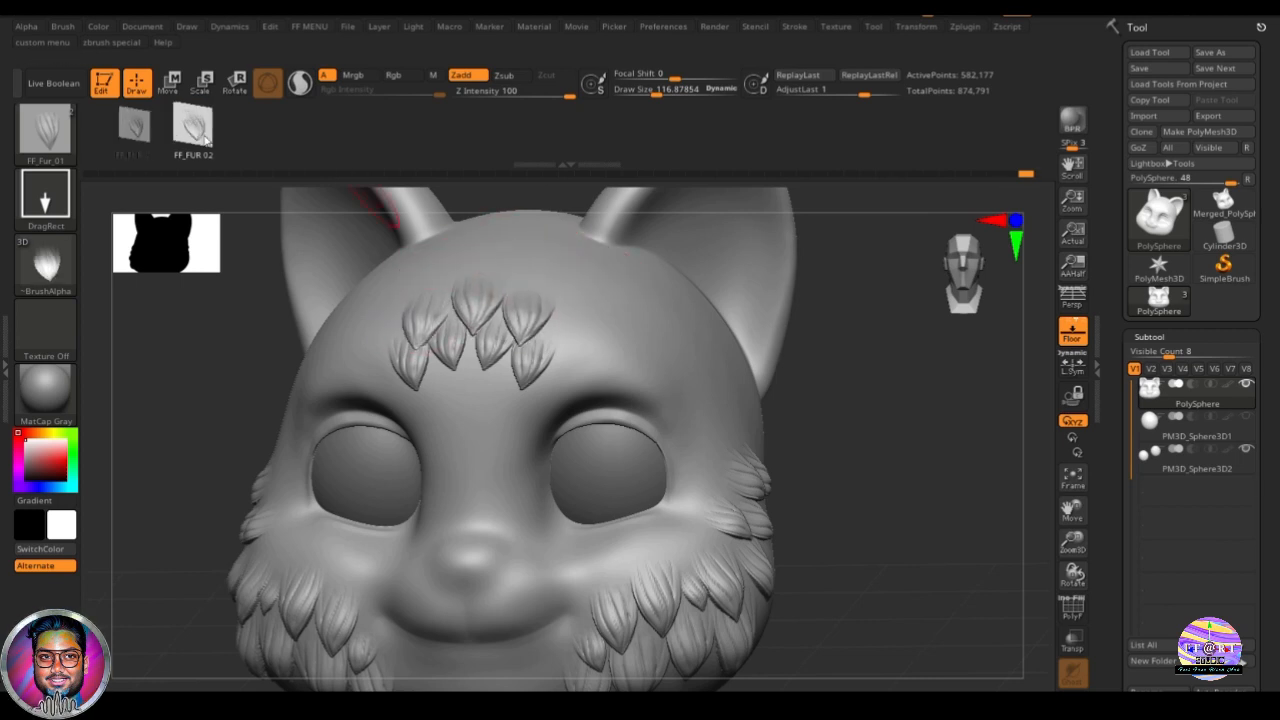
drag(571, 326, 611, 278)
key(ctrl)
key(ctrl+z)
key(x)
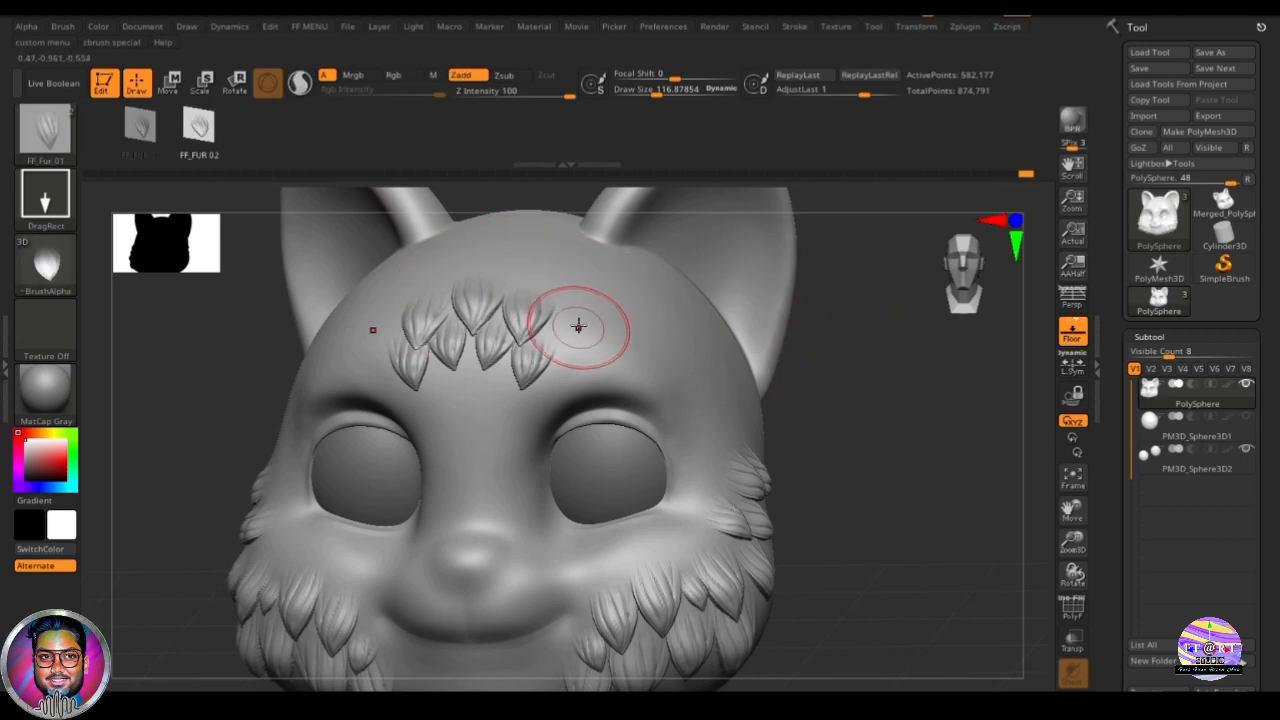
drag(557, 329, 576, 294)
drag(900, 314, 900, 348)
drag(571, 287, 591, 223)
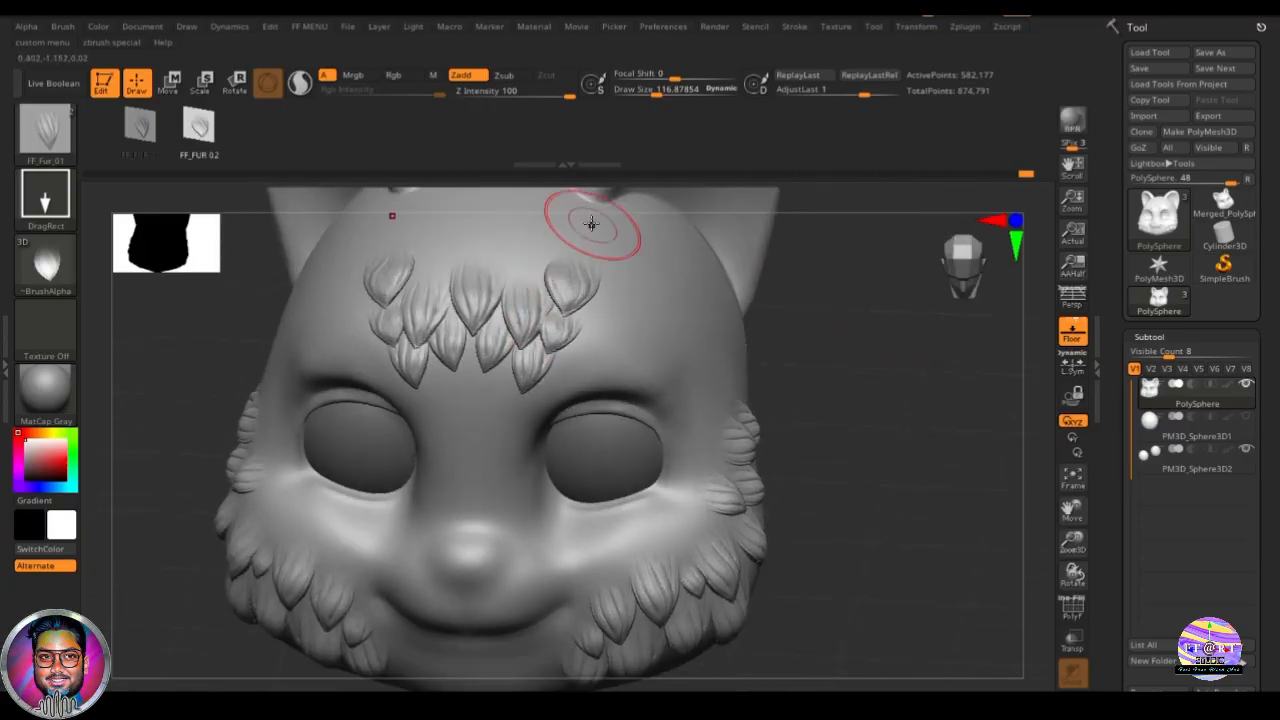
drag(527, 263, 500, 180)
key(ctrl+z)
key(ctrl+z)
Step: Fill the central gap at the top of the forehead fur with an FF_FUR 01 tuft and frame the head
click(190, 134)
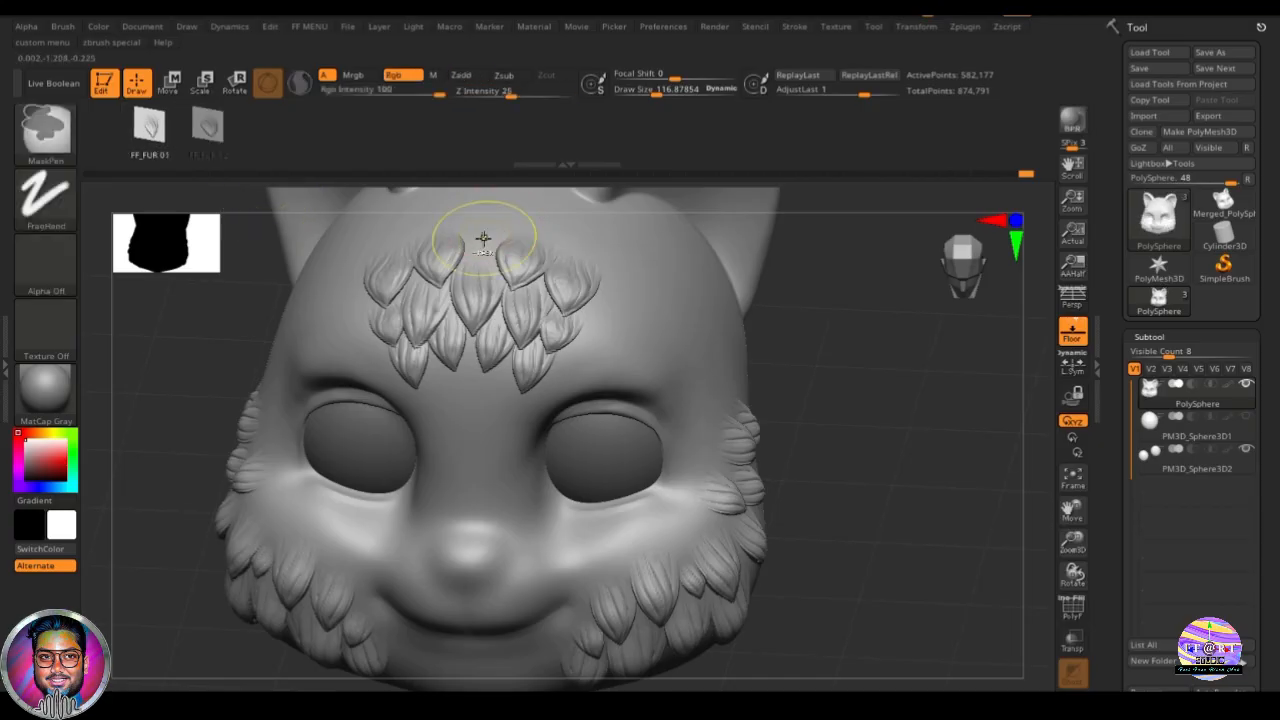
drag(483, 240, 492, 192)
key(ctrl+z)
key(ctrl+z)
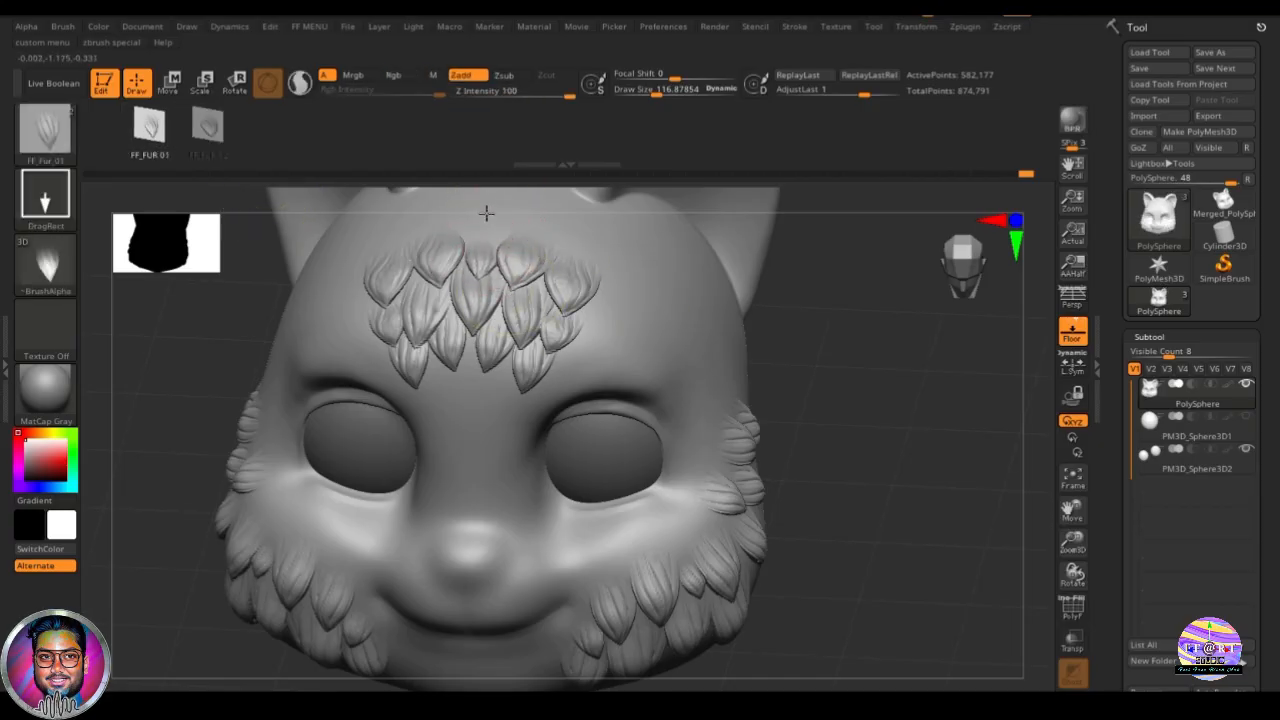
key(f)
mouse_move(846, 366)
mouse_down()
mouse_move(854, 334)
mouse_move(844, 371)
mouse_move(960, 400)
mouse_up()
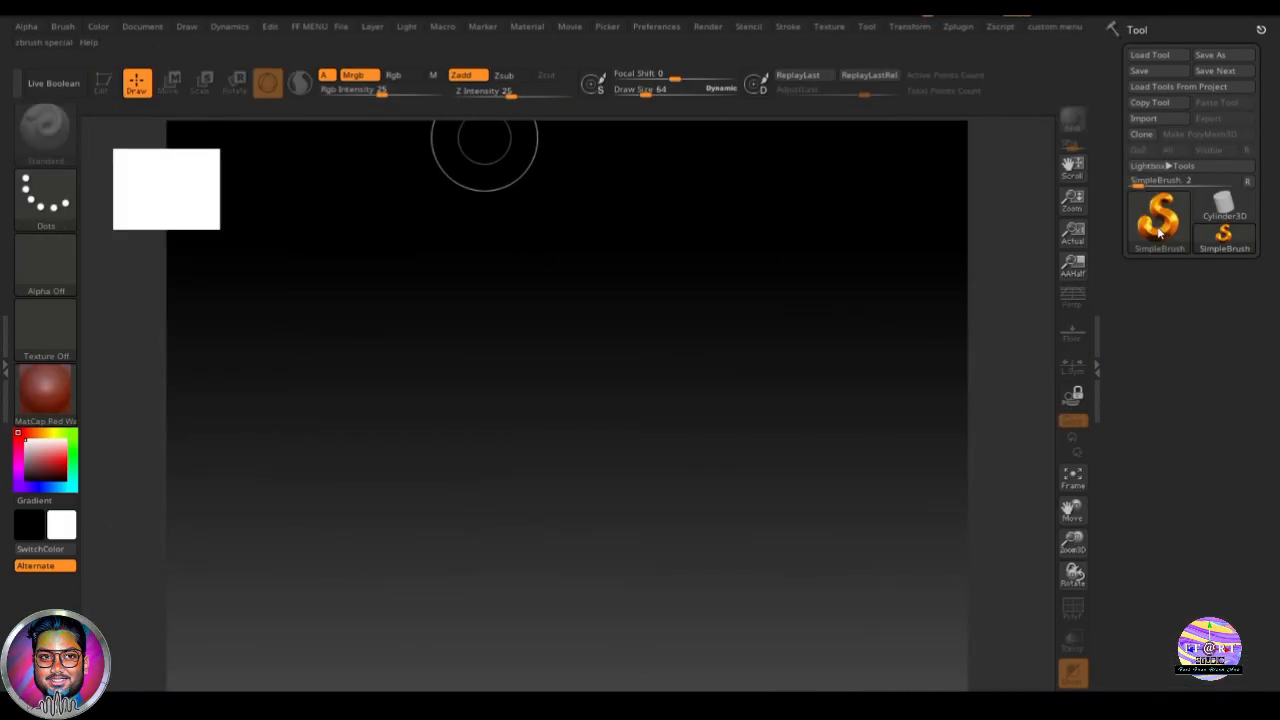
Step: Choose the PolyMesh3D star and initialize it as a QGrid plane with X, Y and Z Res set to 100
click(1160, 232)
click(491, 323)
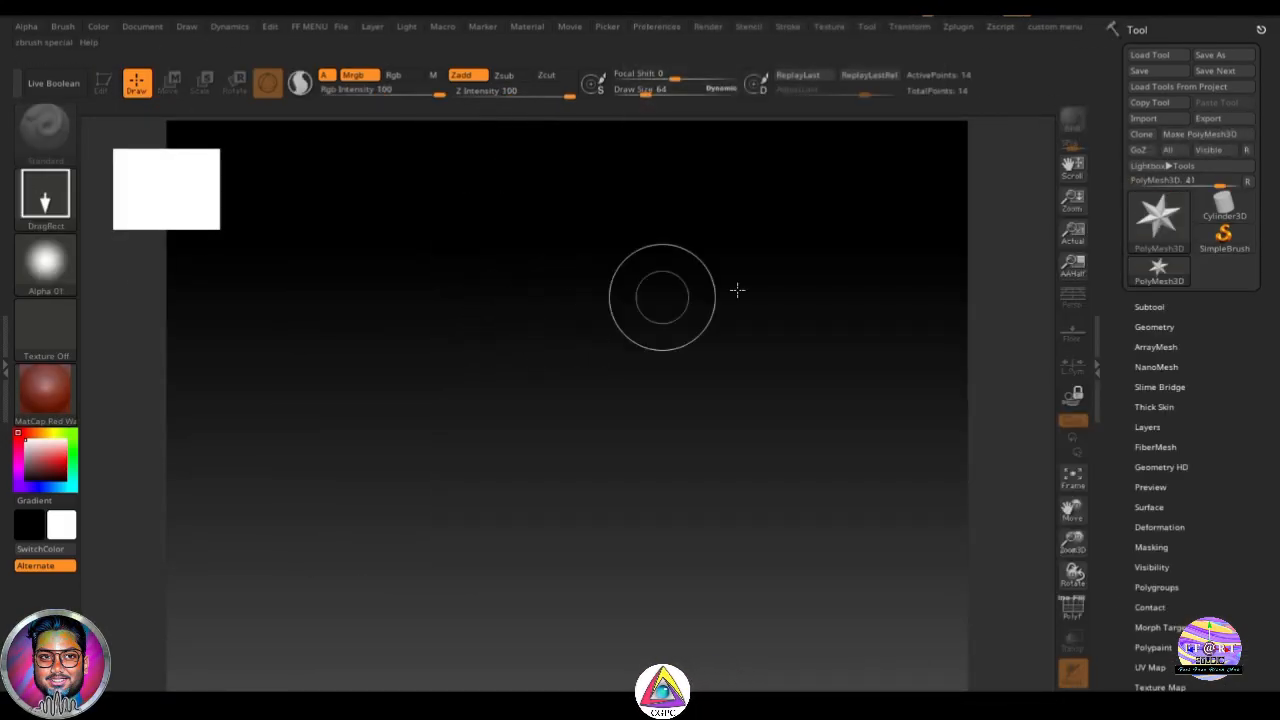
drag(1254, 423, 1275, 294)
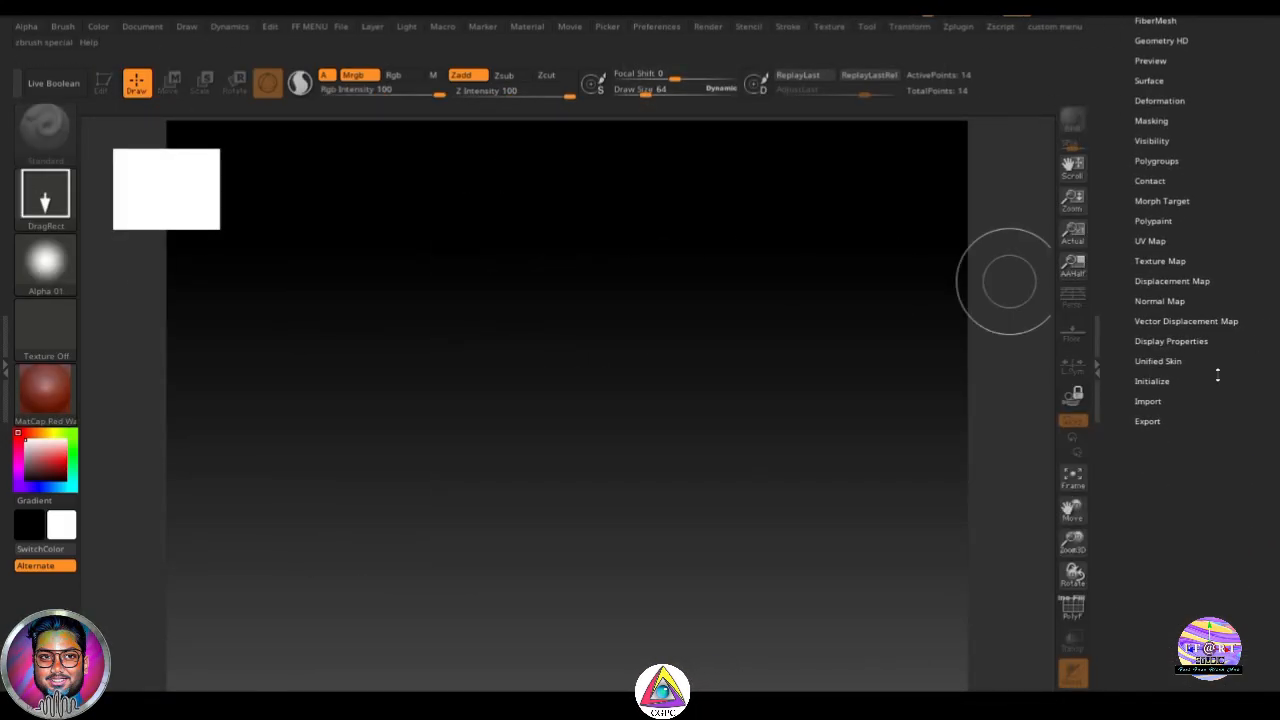
click(1163, 381)
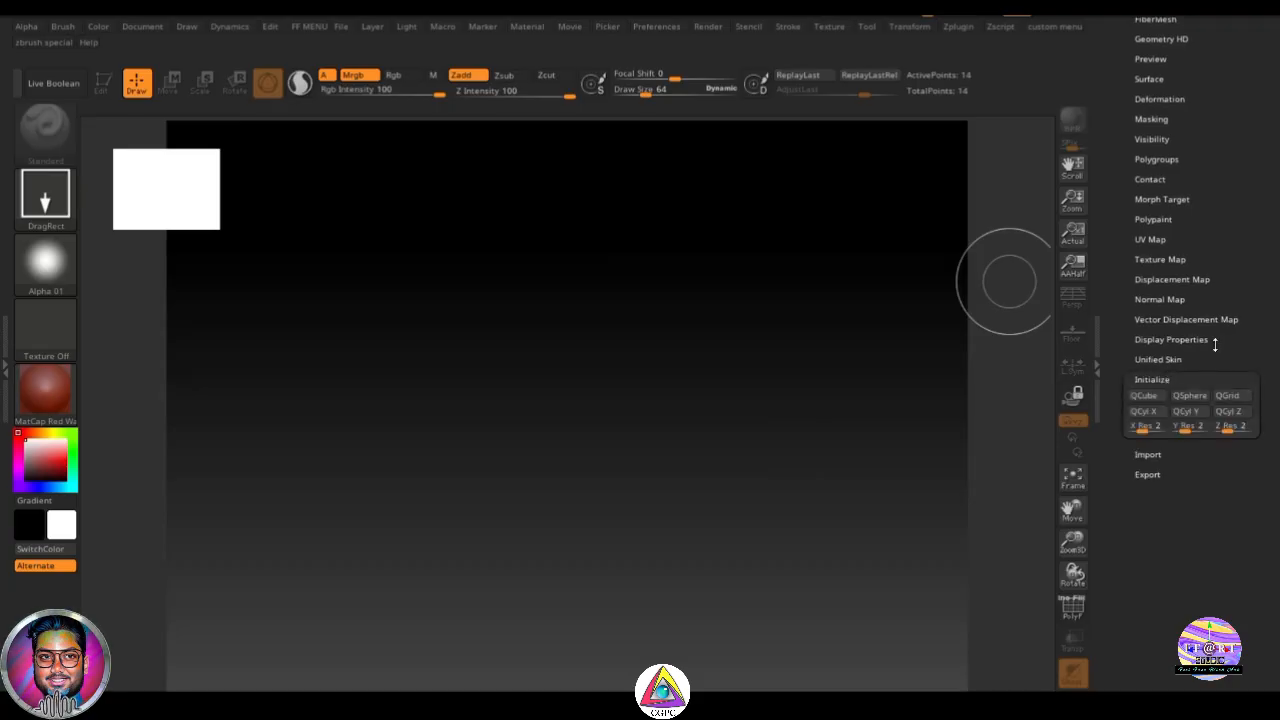
click(1158, 400)
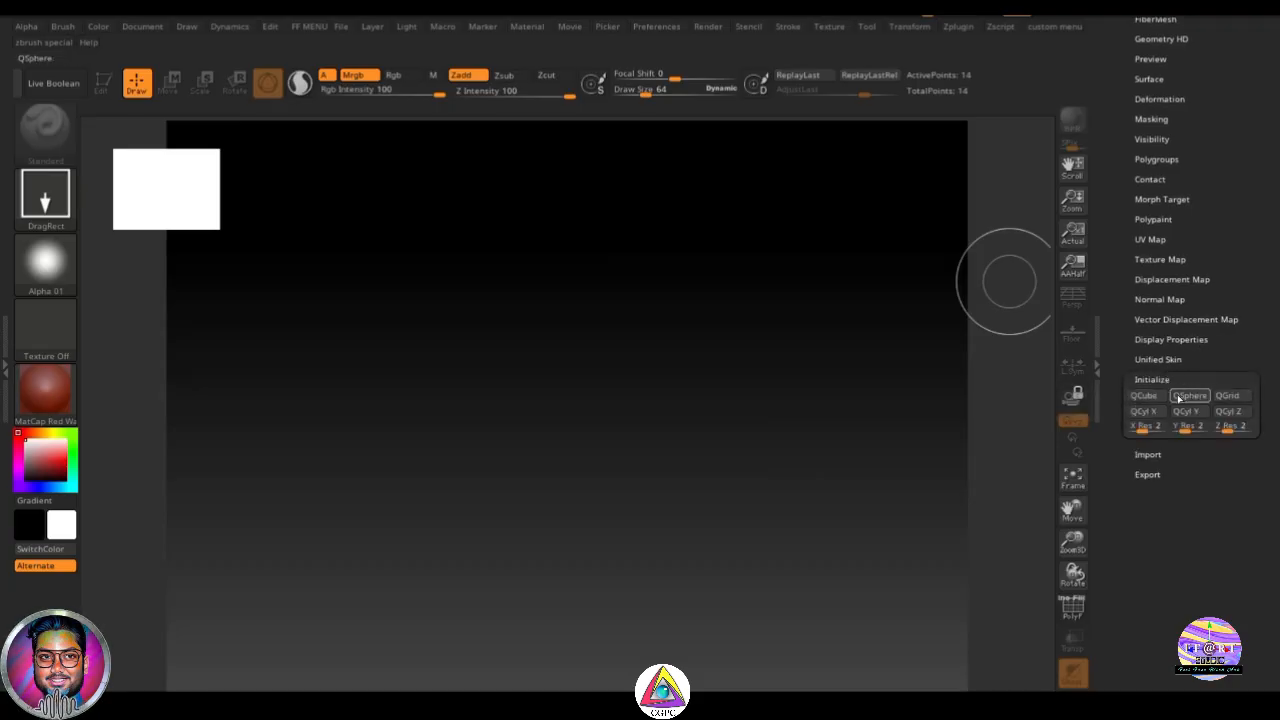
drag(1148, 426, 1252, 428)
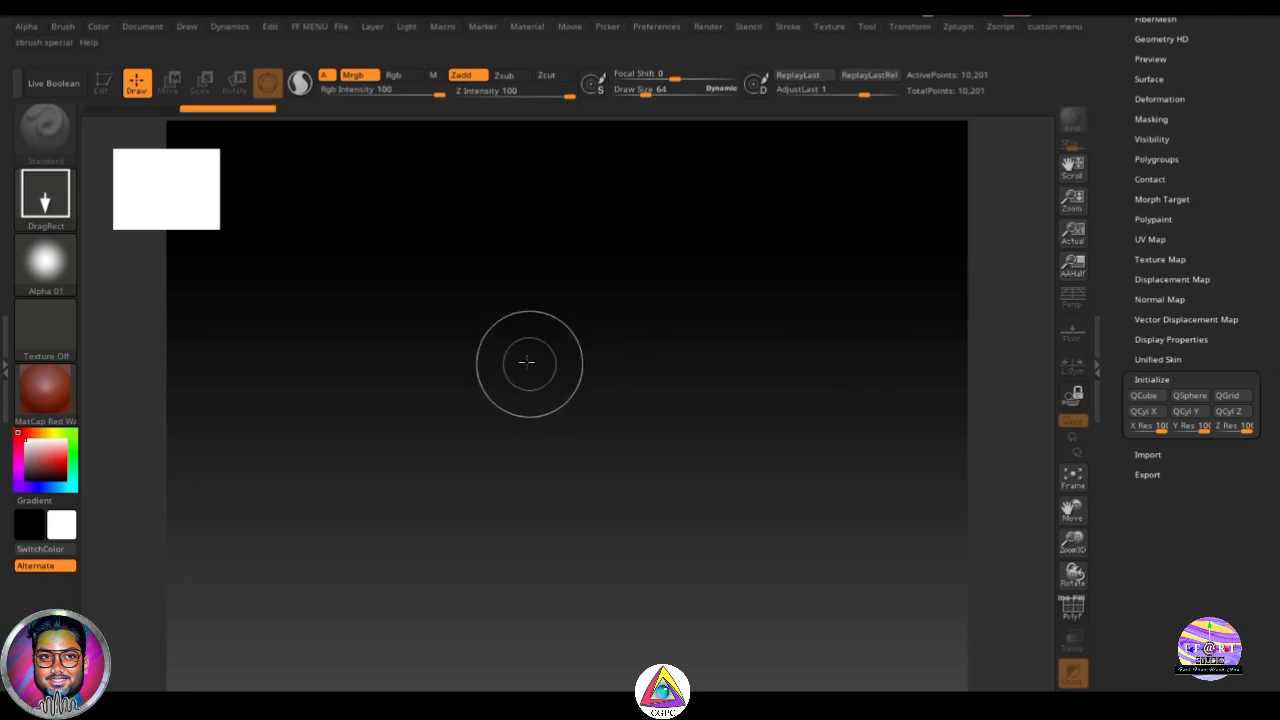
Step: Draw the plane on the canvas, enter Edit mode and snap it to a straight front view
mouse_move(528, 363)
mouse_down()
mouse_move(560, 563)
mouse_move(534, 600)
mouse_up()
key(t)
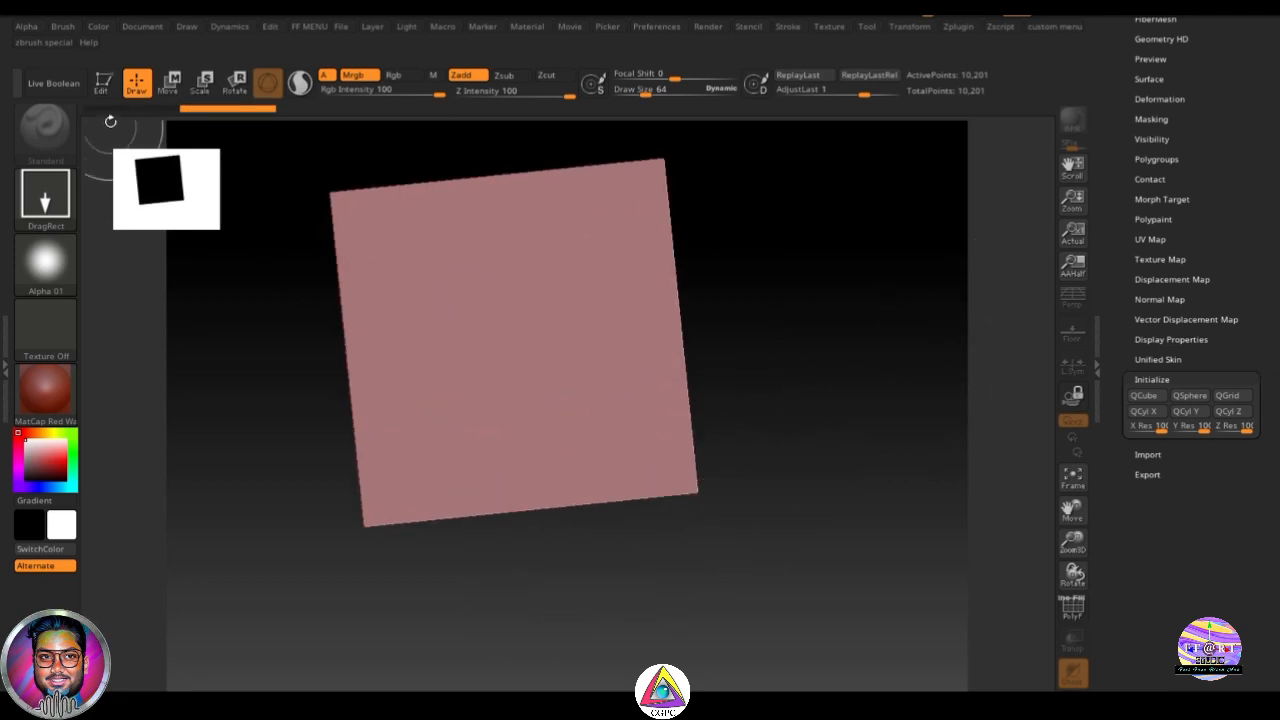
click(104, 86)
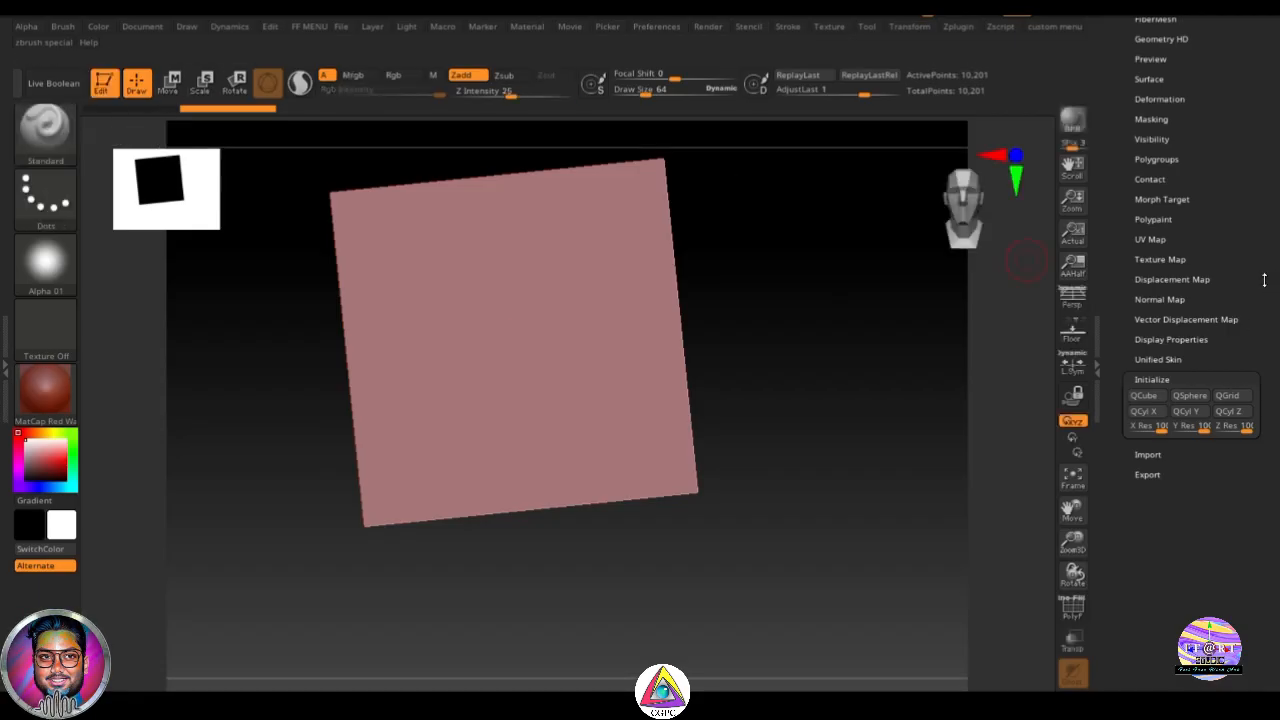
drag(1269, 213, 1258, 325)
shift+drag(862, 435, 857, 509)
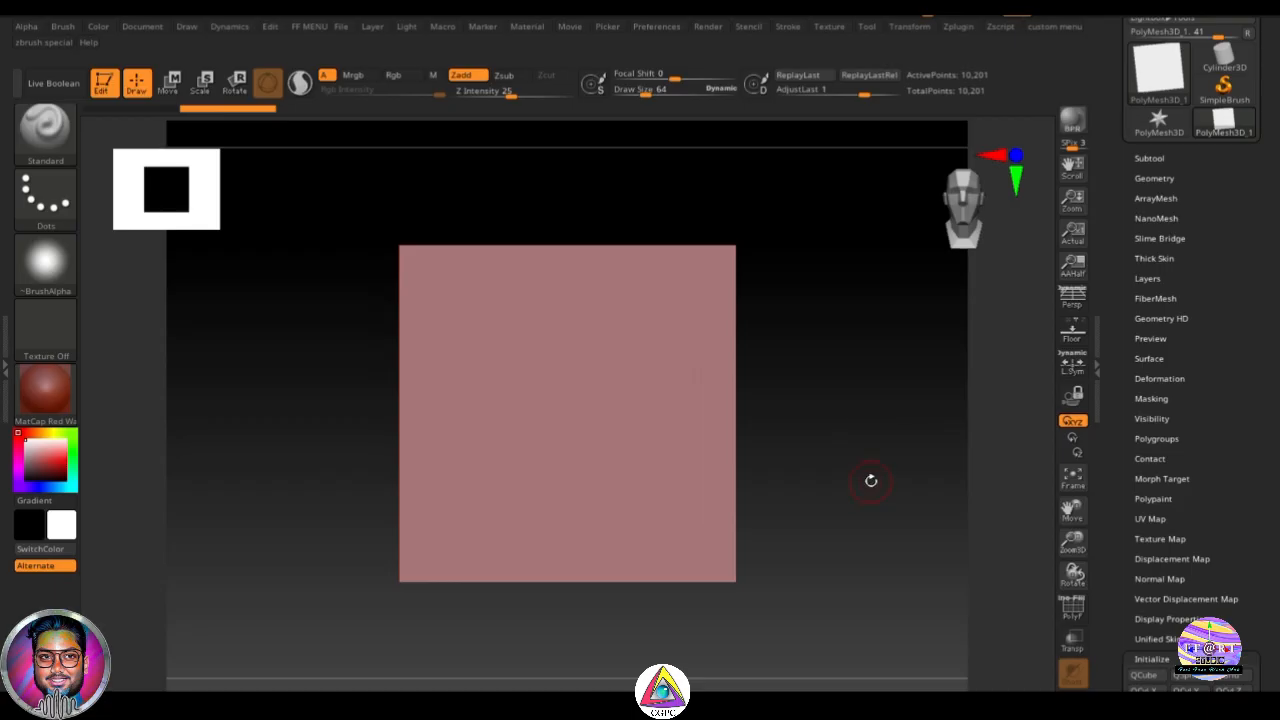
Step: Try a curved Standard brush stroke on the plane to check its resolution, and undo it
drag(588, 336, 556, 486)
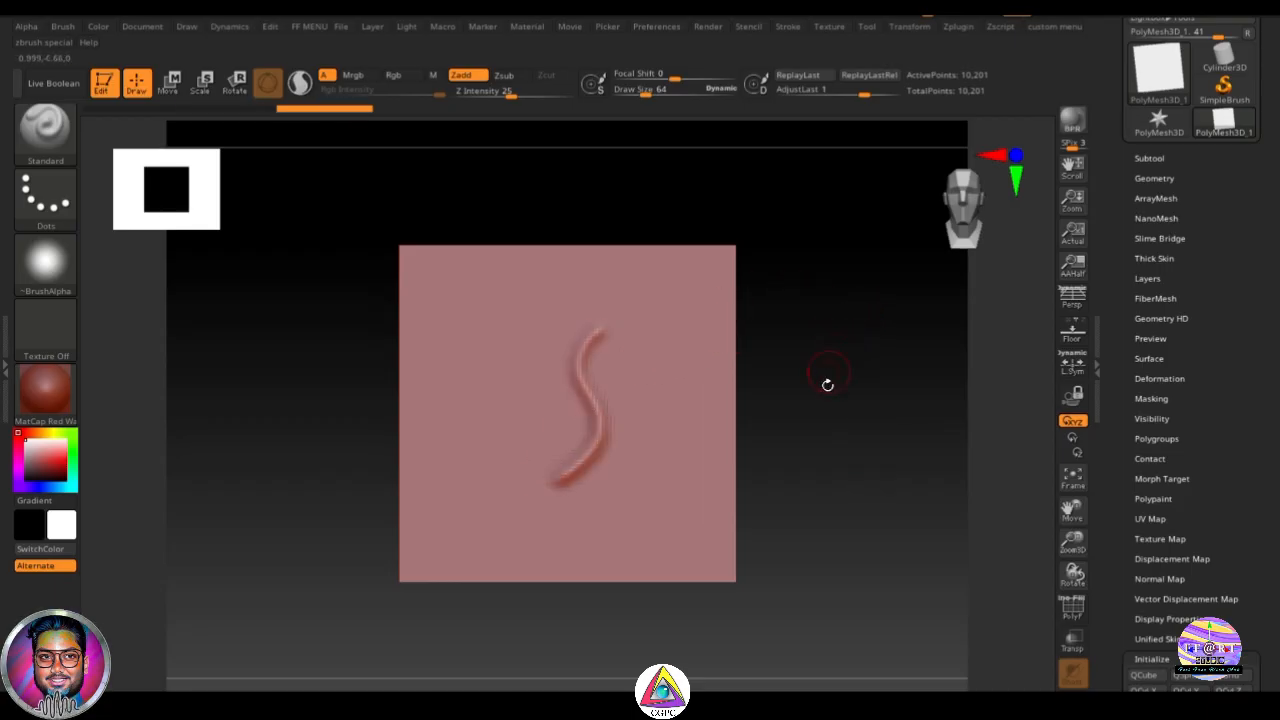
ctrl+right_drag(788, 407, 954, 474)
mouse_move(923, 534)
alt+right_down()
mouse_move(909, 523)
mouse_move(915, 448)
alt+right_up()
drag(915, 448, 886, 449)
key(ctrl+z)
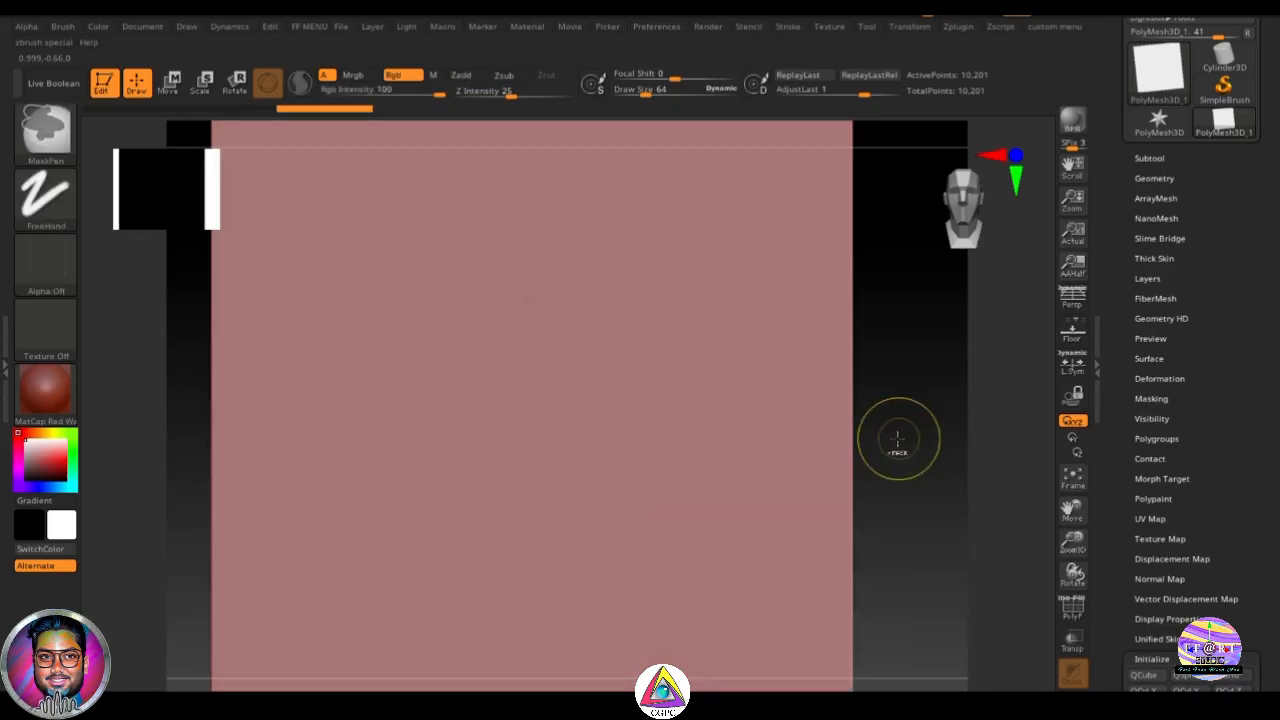
Step: Turn off Smt in the plane's geometry settings and divide the mesh twice to SDiv 3
click(1153, 177)
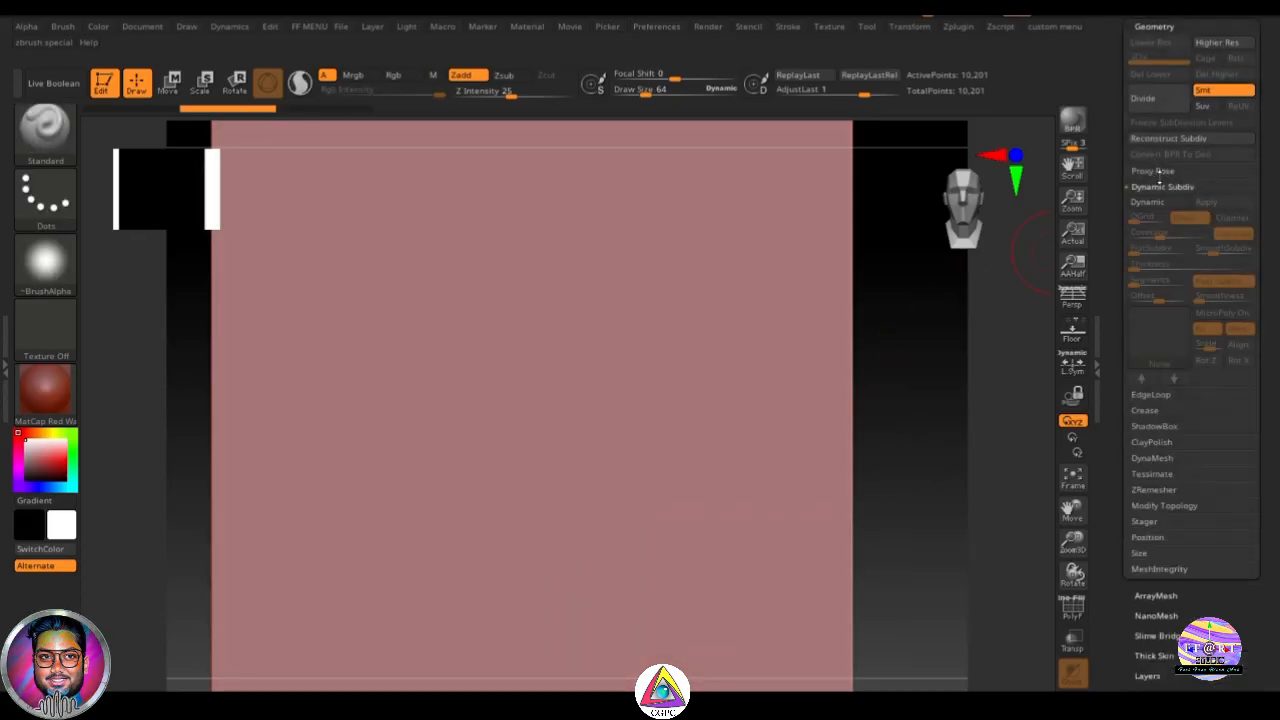
drag(1274, 231, 1272, 313)
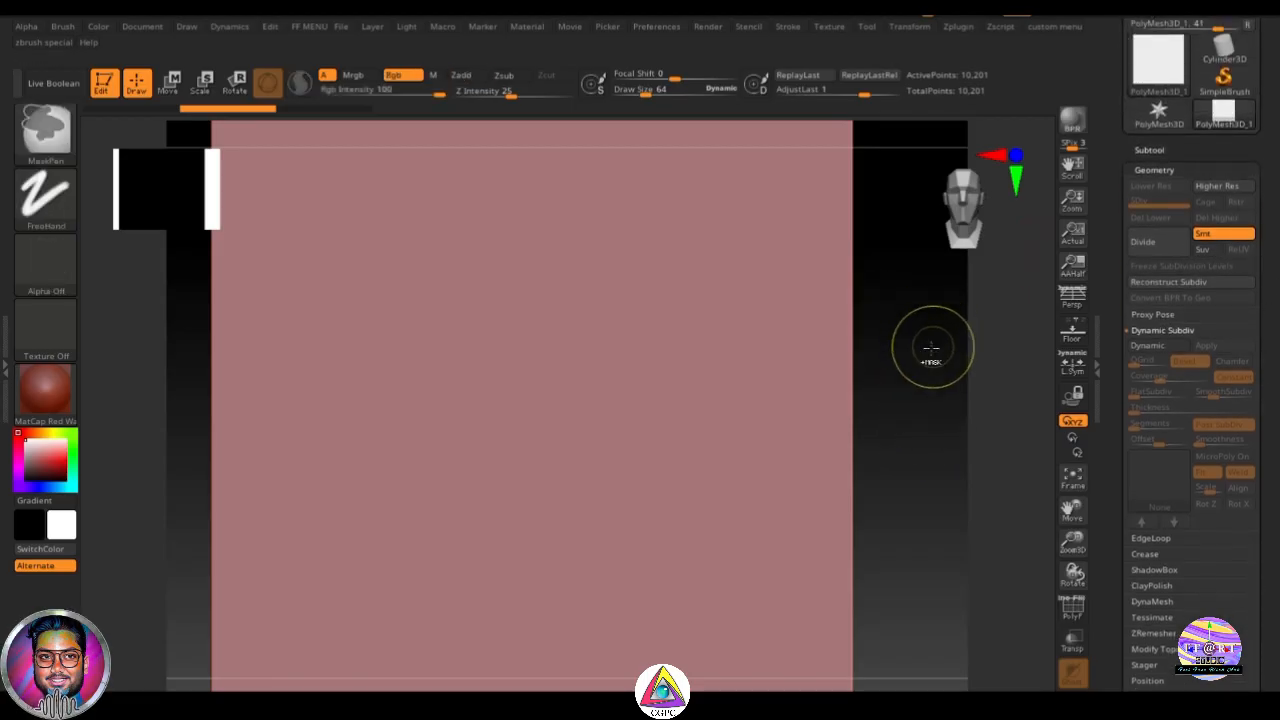
mouse_move(931, 348)
ctrl+right_down()
mouse_move(859, 364)
mouse_move(894, 453)
ctrl+right_up()
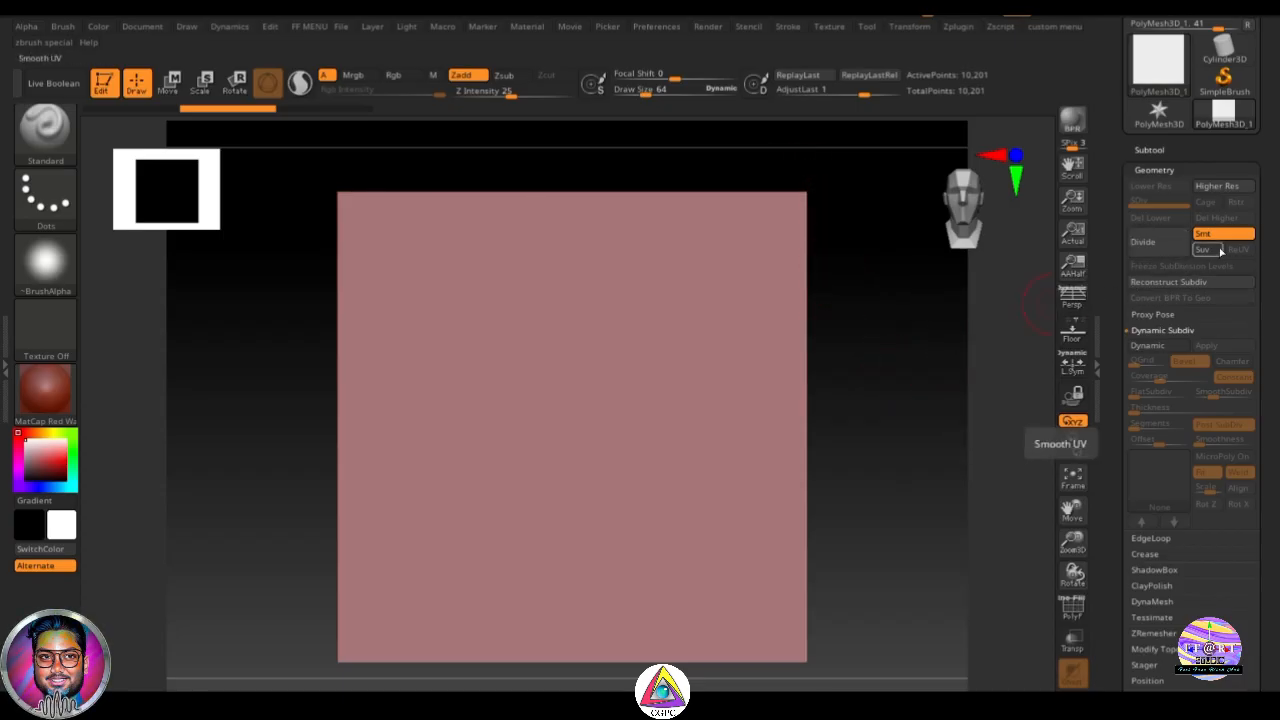
click(1224, 234)
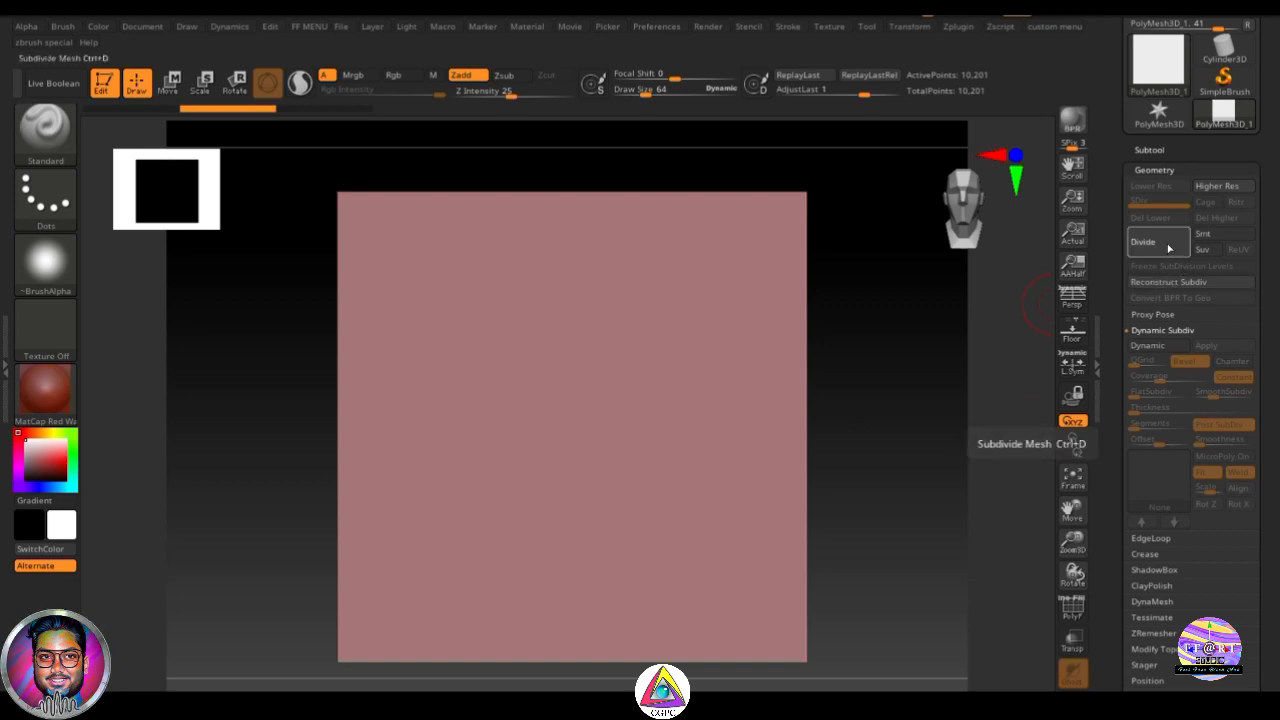
click(1168, 249)
click(1168, 249)
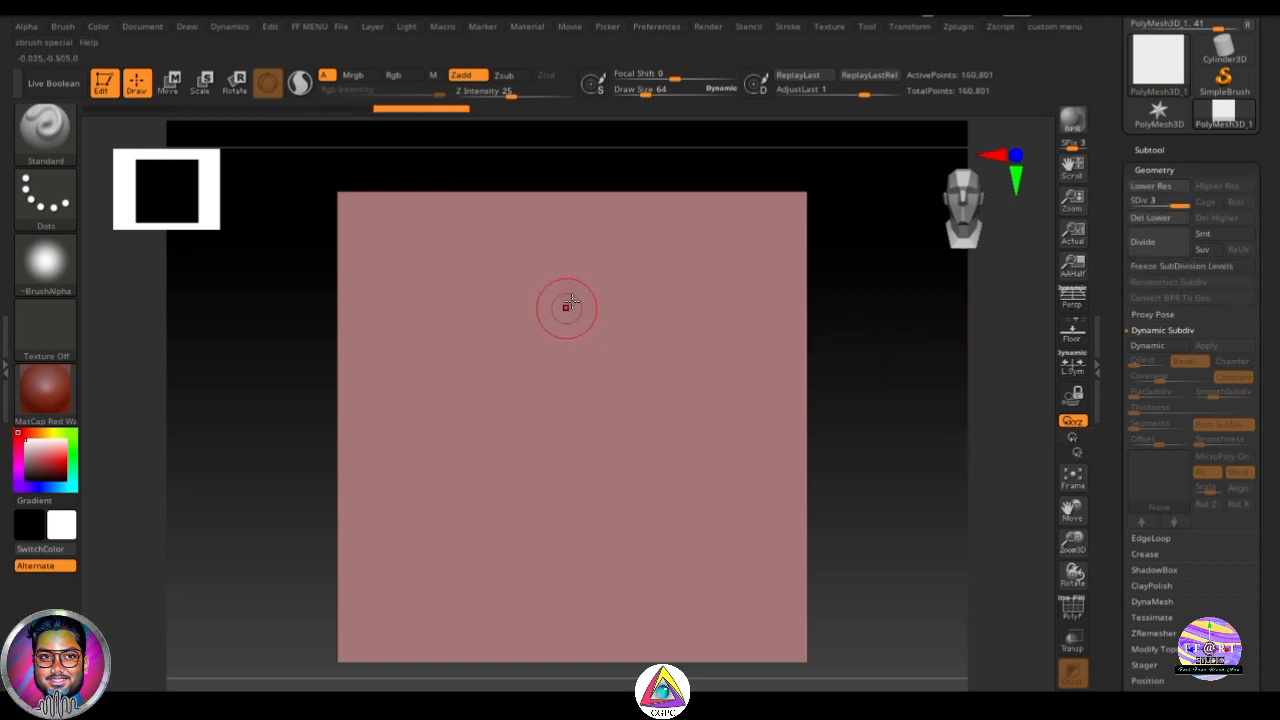
Step: Test the subdivided plane with a curved Standard brush stroke, inspect its smoothness up close, and undo it
mouse_move(605, 284)
mouse_down()
mouse_move(631, 374)
mouse_move(522, 425)
mouse_up()
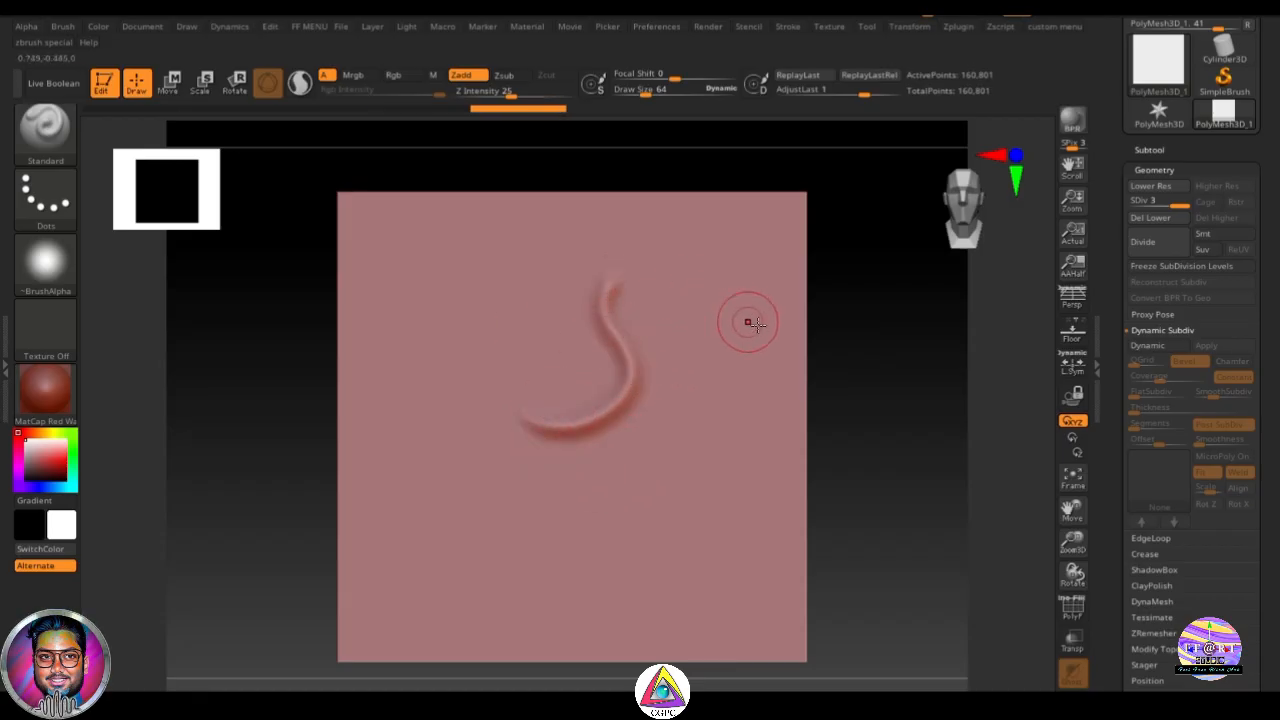
mouse_move(717, 414)
ctrl+right_down()
mouse_move(900, 414)
mouse_move(866, 418)
ctrl+right_up()
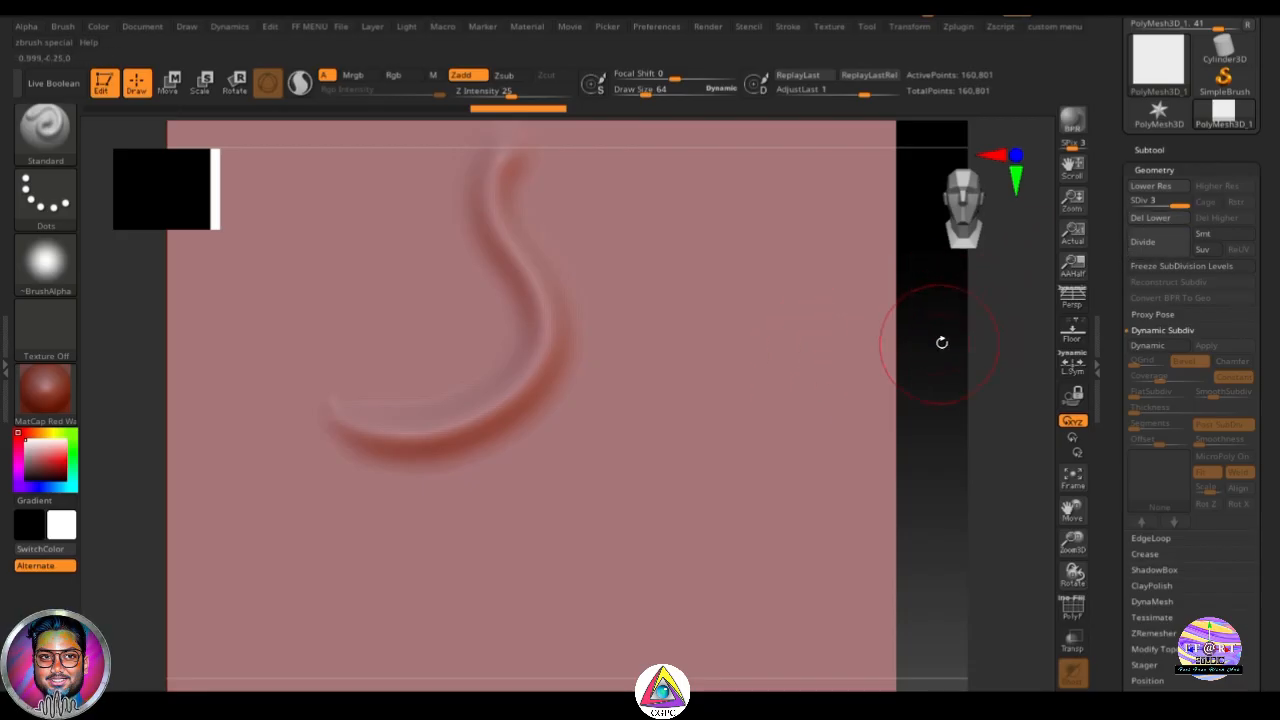
mouse_move(944, 343)
ctrl+right_down()
mouse_move(843, 360)
mouse_move(889, 360)
mouse_move(857, 363)
ctrl+right_up()
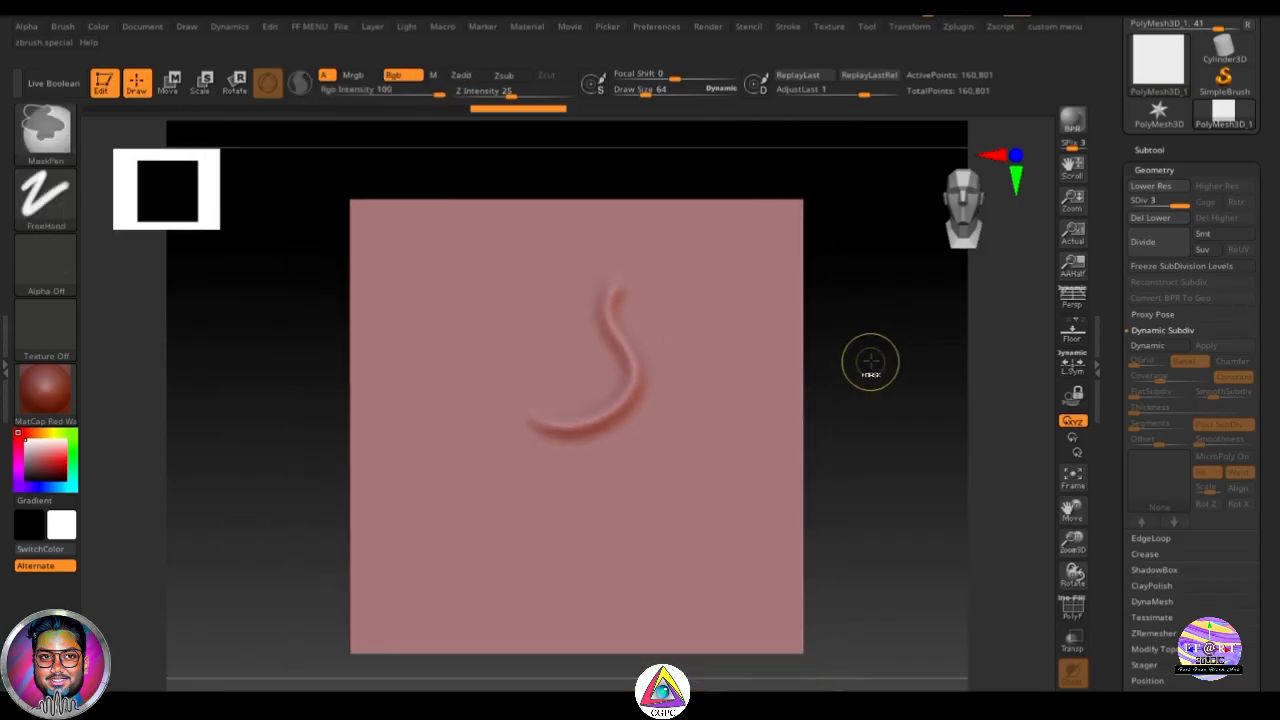
key(ctrl+z)
Step: Turn Smt subdivision smoothing back on and assign the MatCap Gray material to the plane
click(1203, 233)
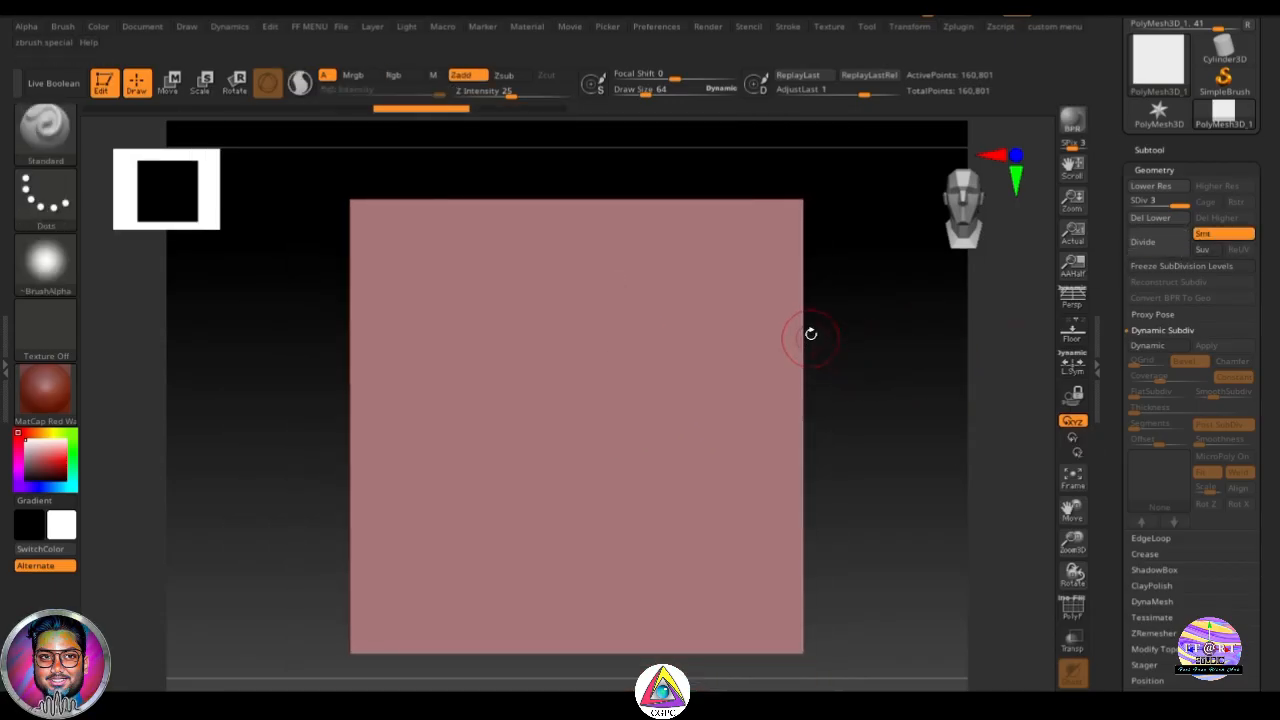
alt+right_drag(862, 451, 877, 449)
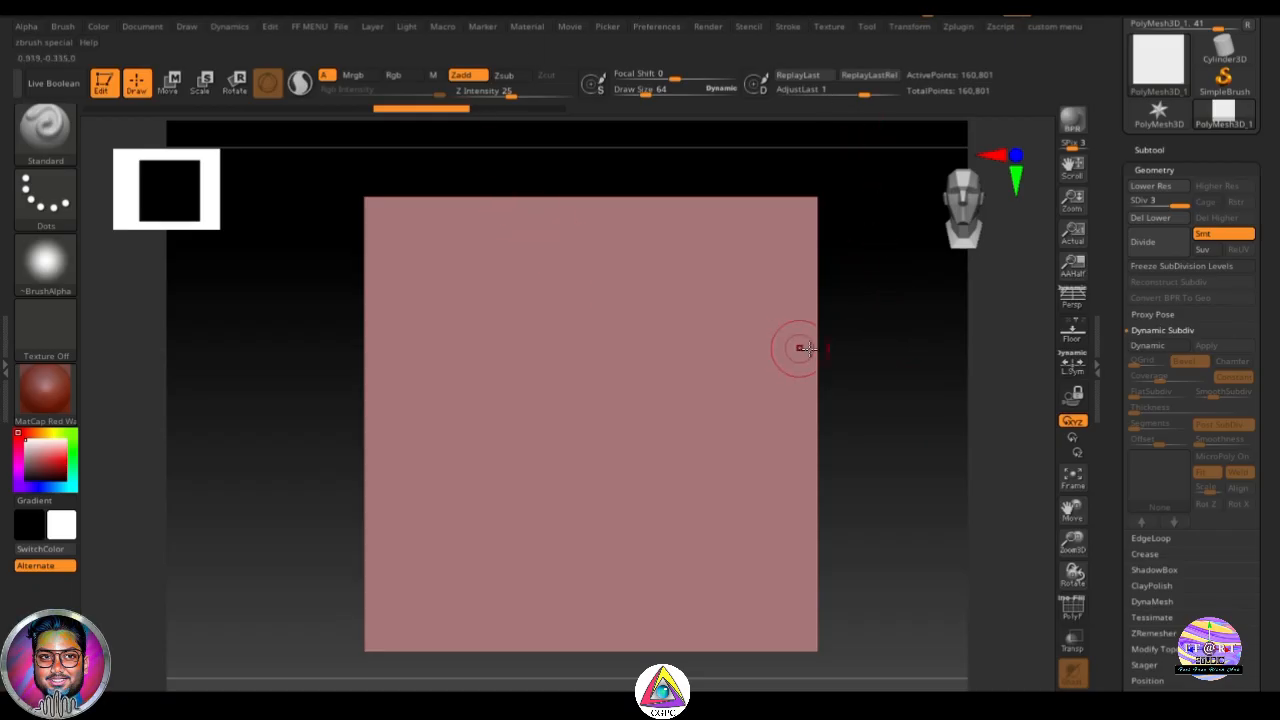
alt+right_drag(809, 349, 805, 346)
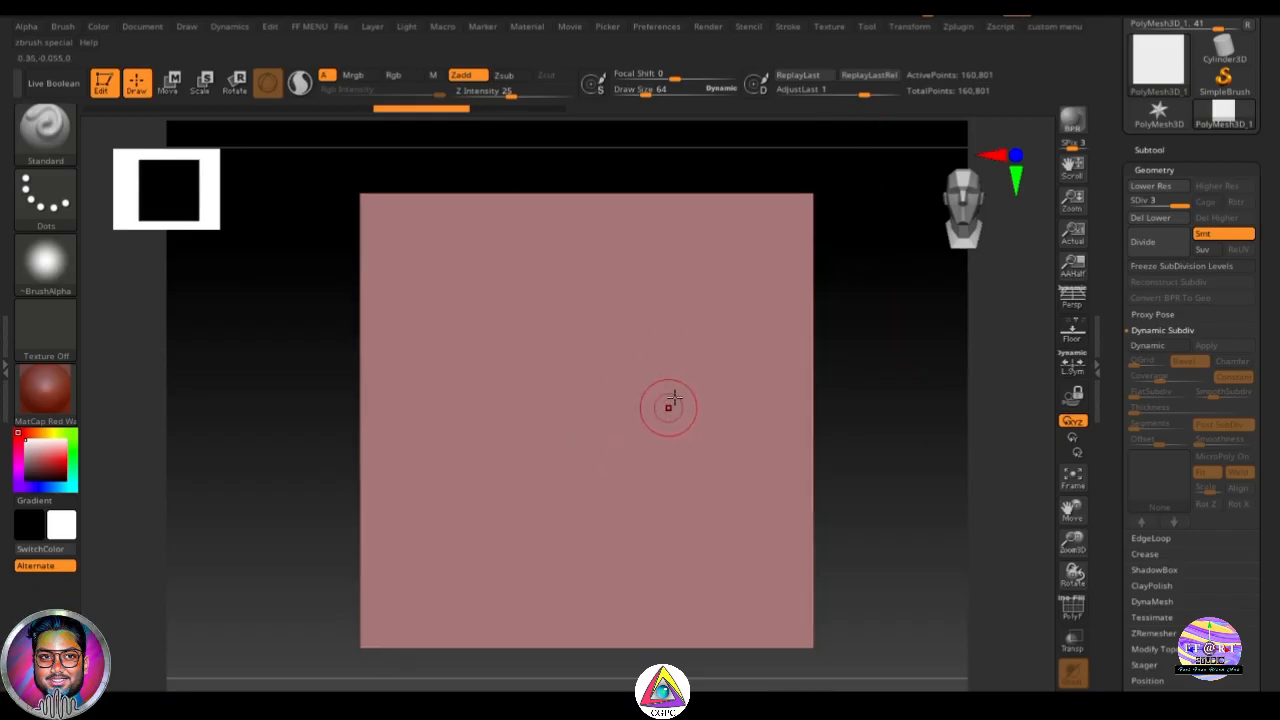
click(45, 392)
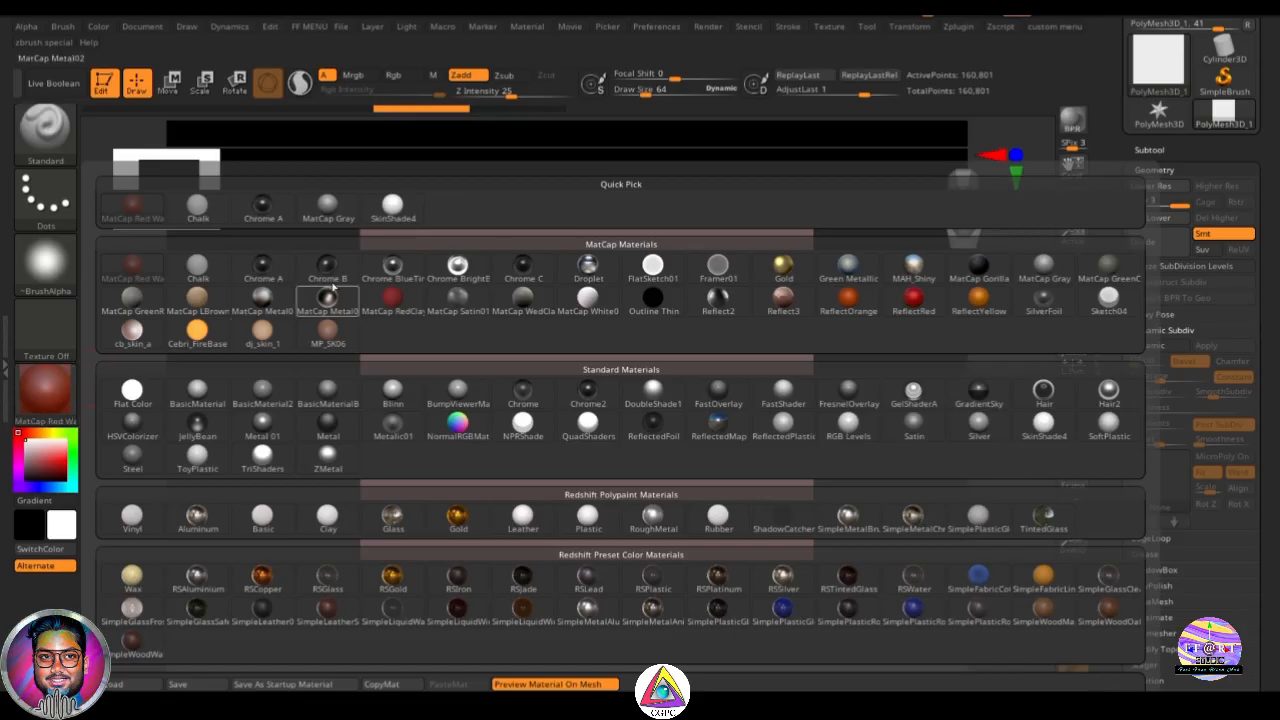
click(330, 207)
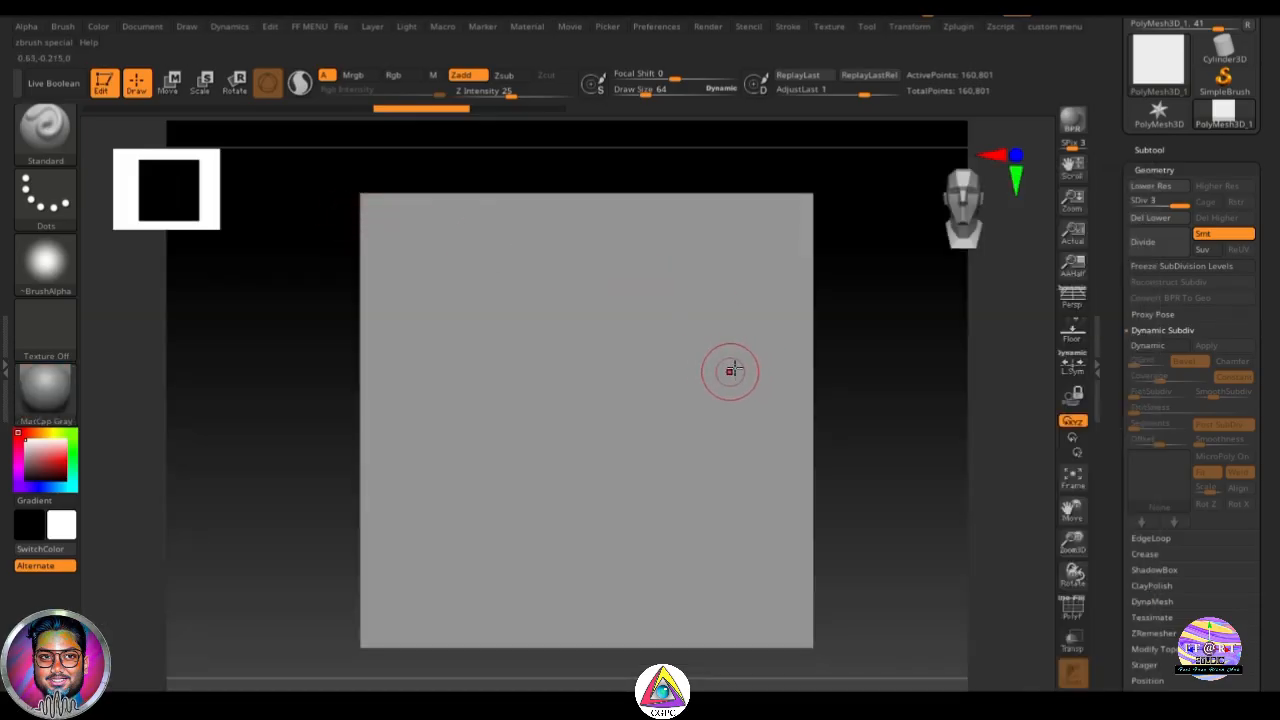
Step: Browse the image results for "stylized fur 3d" and examine the ArtStation Stylized Fur - Substance Designer reference
alt+drag(828, 353, 819, 347)
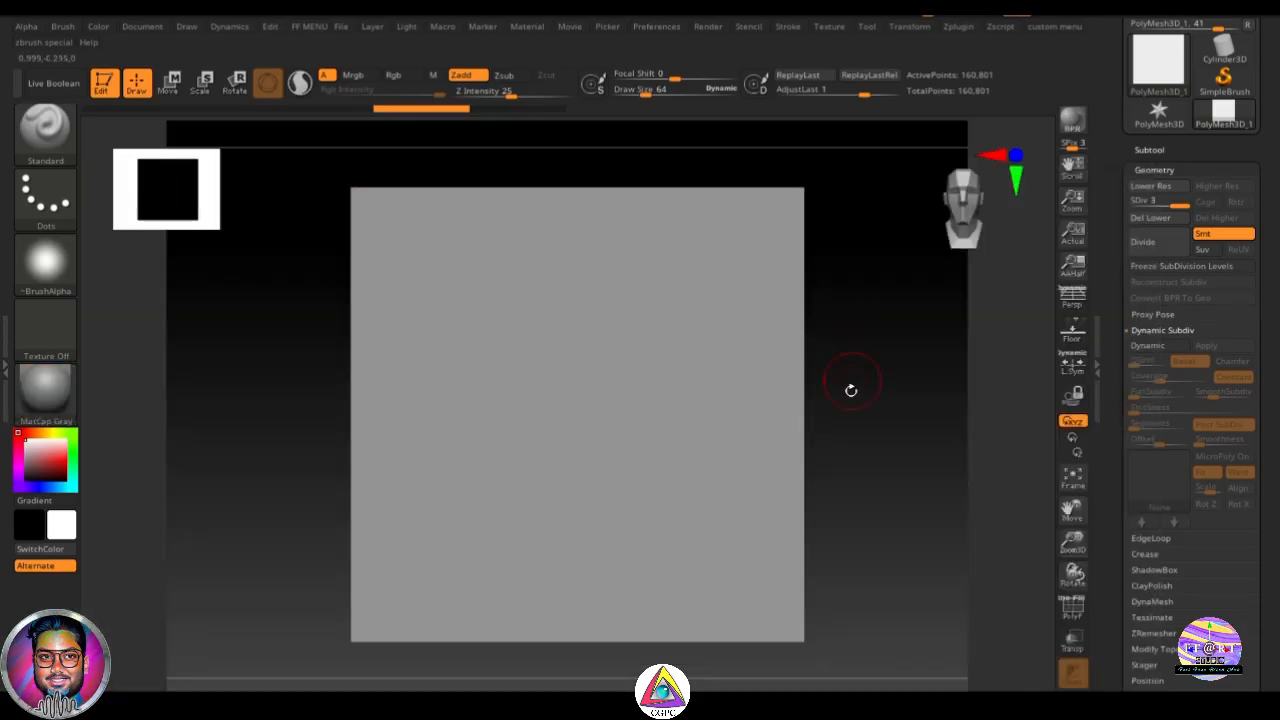
alt+drag(842, 449, 842, 445)
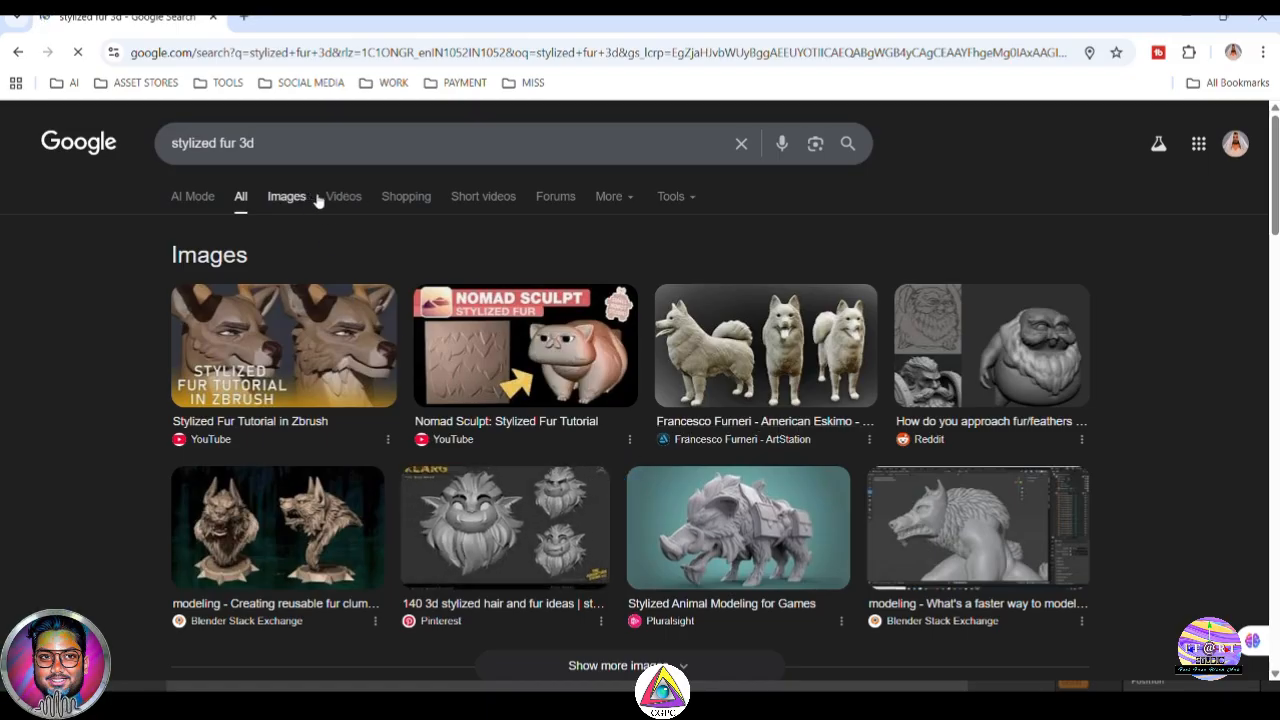
click(286, 197)
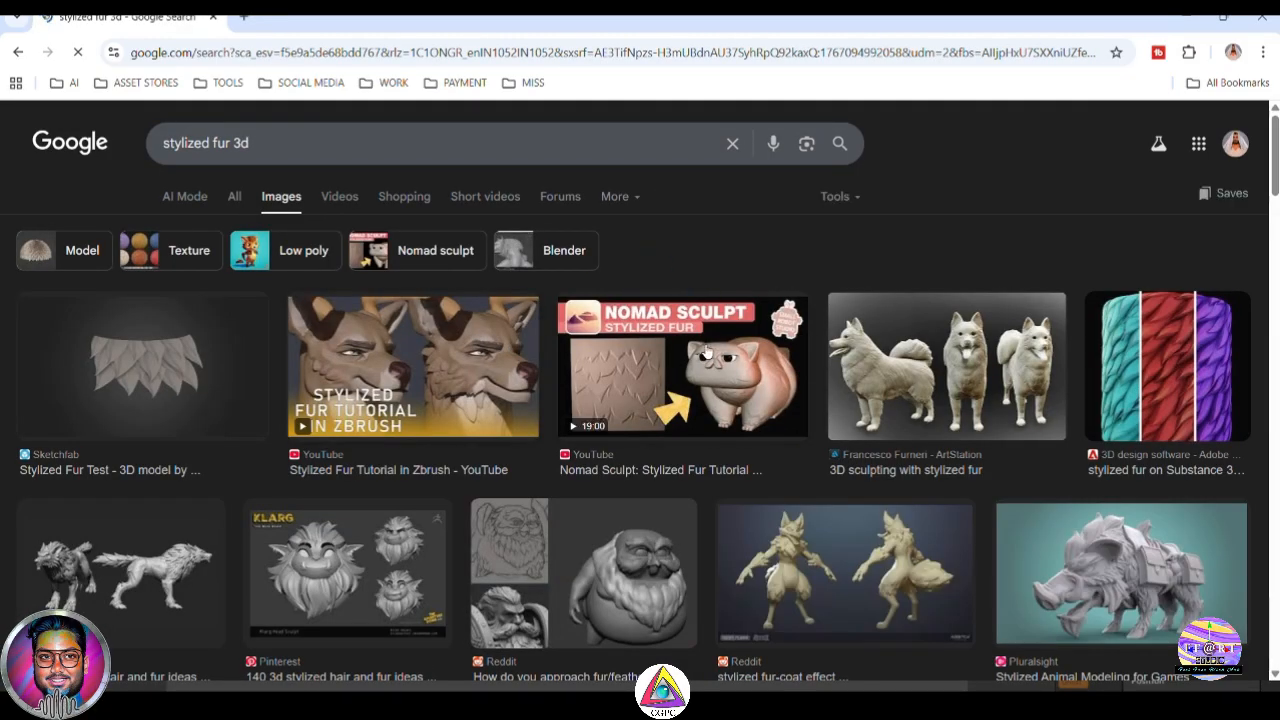
scroll(730, 340, down, 5)
click(140, 330)
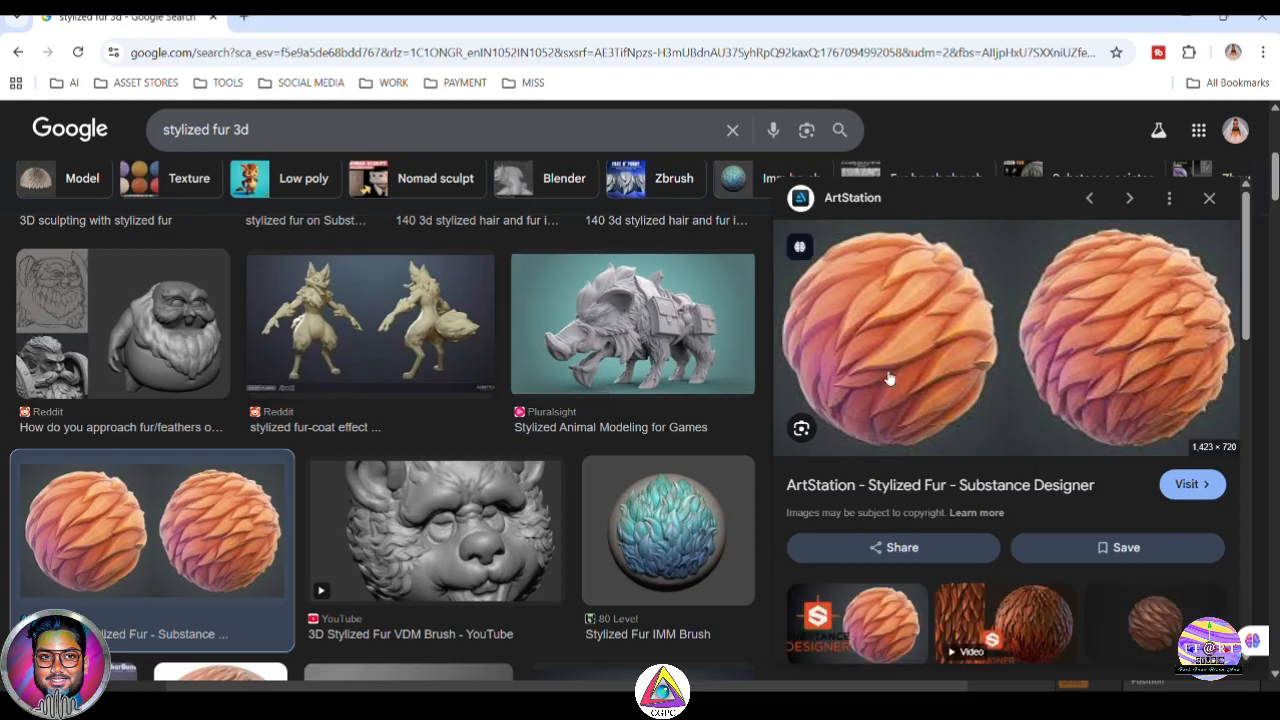
scroll(1230, 343, down, 1)
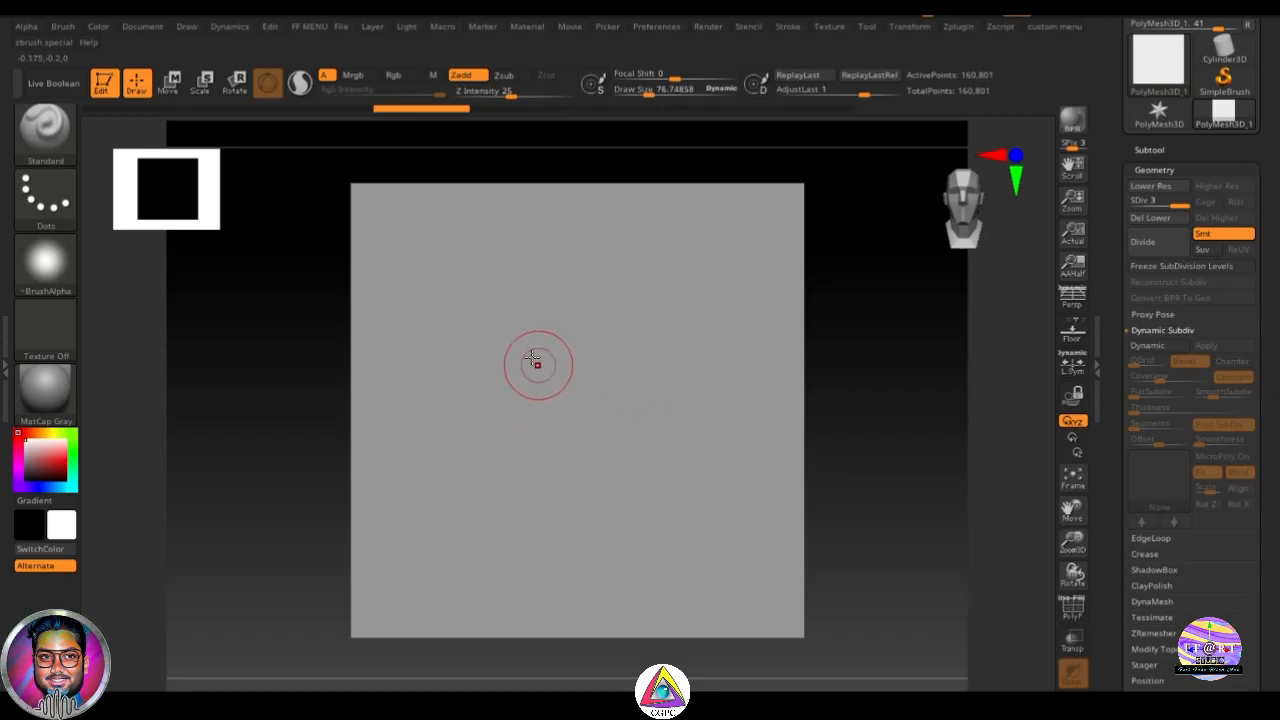
Step: Mask a shield-shaped fur tuft on the plane, sharpen its corners and tip with draw size about 39, and invert the mask
mouse_move(505, 308)
ctrl+mouse_down()
mouse_move(505, 339)
mouse_move(565, 455)
ctrl+mouse_up()
mouse_move(504, 297)
ctrl+mouse_down()
mouse_move(671, 282)
mouse_move(623, 457)
mouse_move(600, 491)
mouse_move(508, 312)
mouse_move(586, 466)
mouse_move(557, 380)
mouse_move(630, 320)
mouse_move(566, 392)
mouse_move(622, 375)
mouse_move(633, 291)
ctrl+mouse_up()
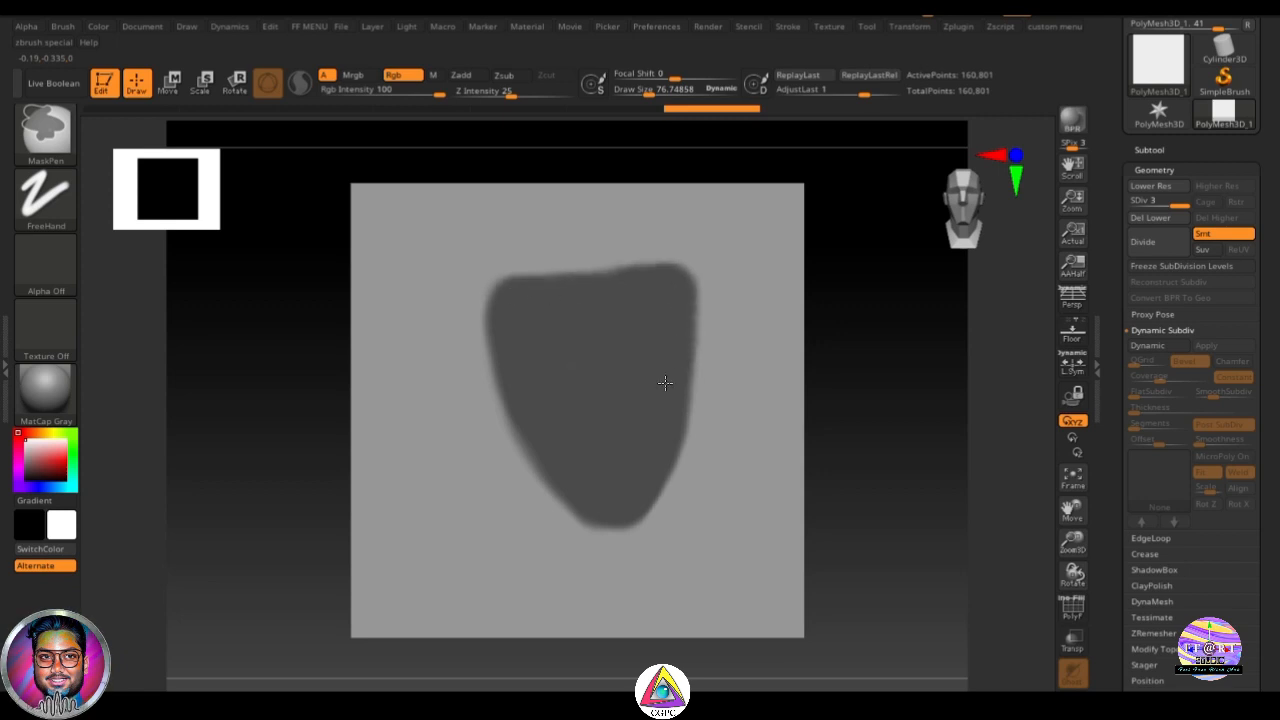
key(s)
drag(598, 377, 590, 376)
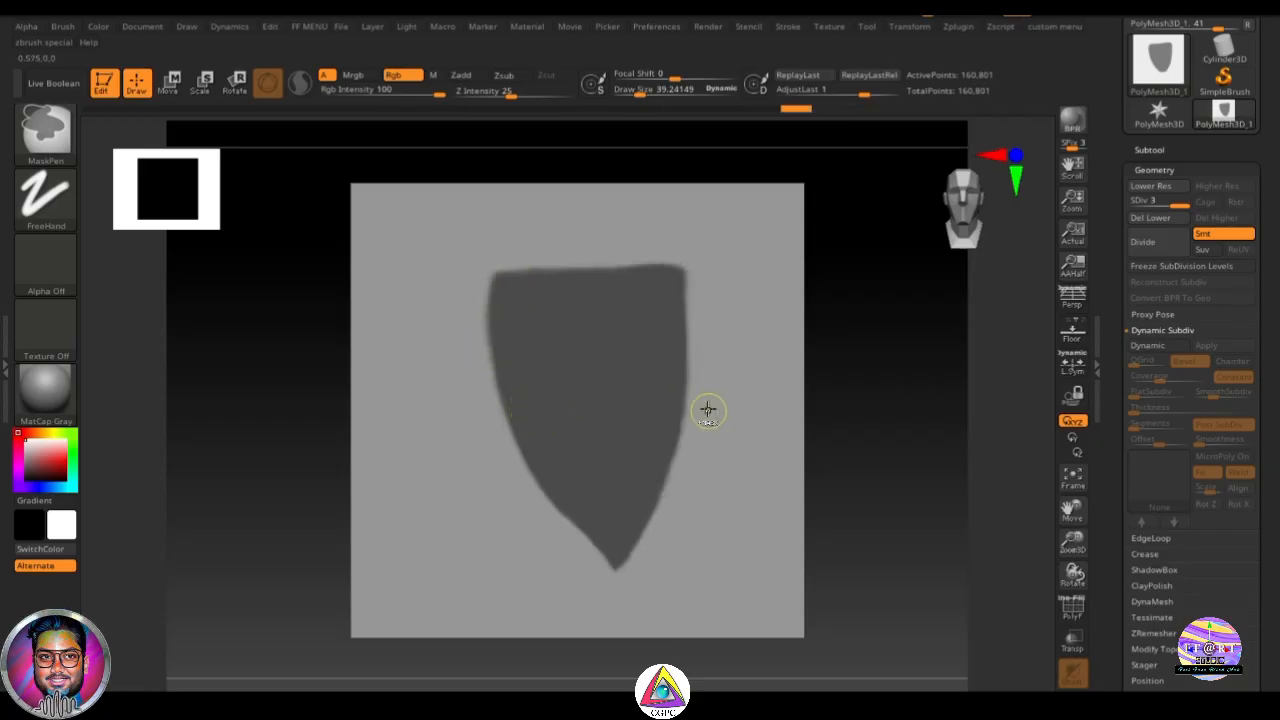
ctrl+click(894, 400)
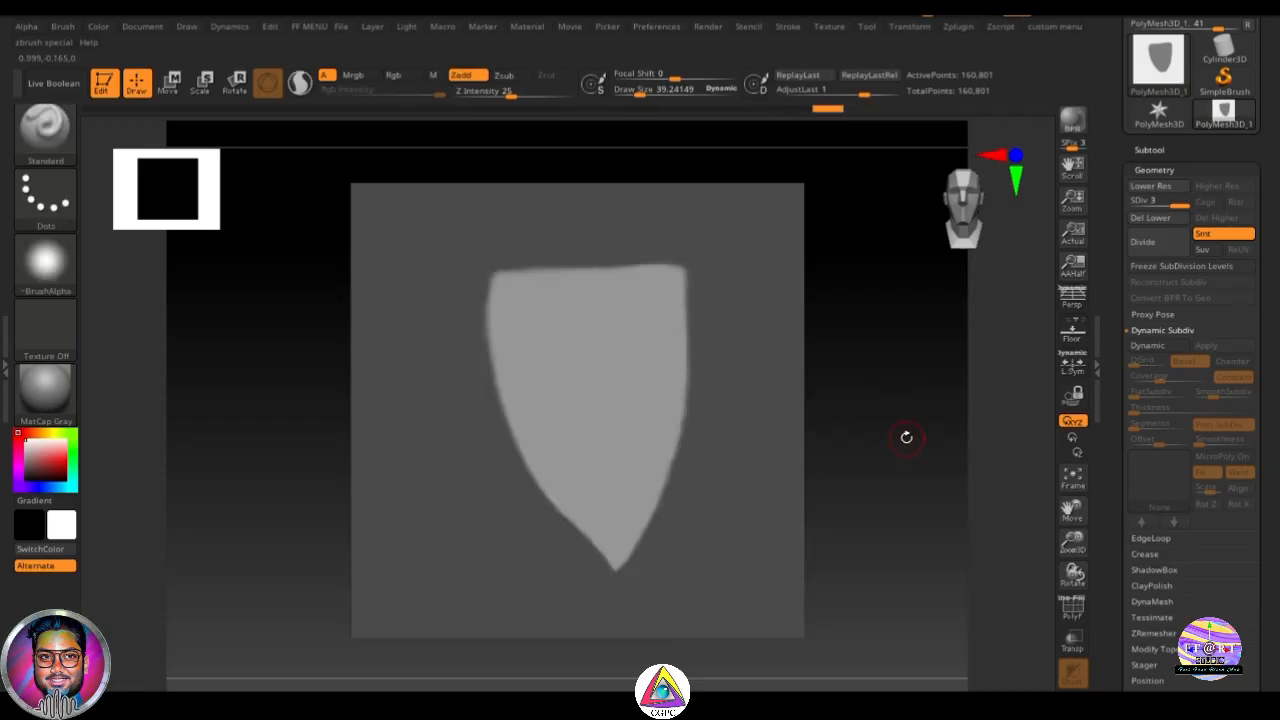
Step: Try to move the unmasked tuft out of the plane with the Move gizmo
drag(906, 437, 838, 441)
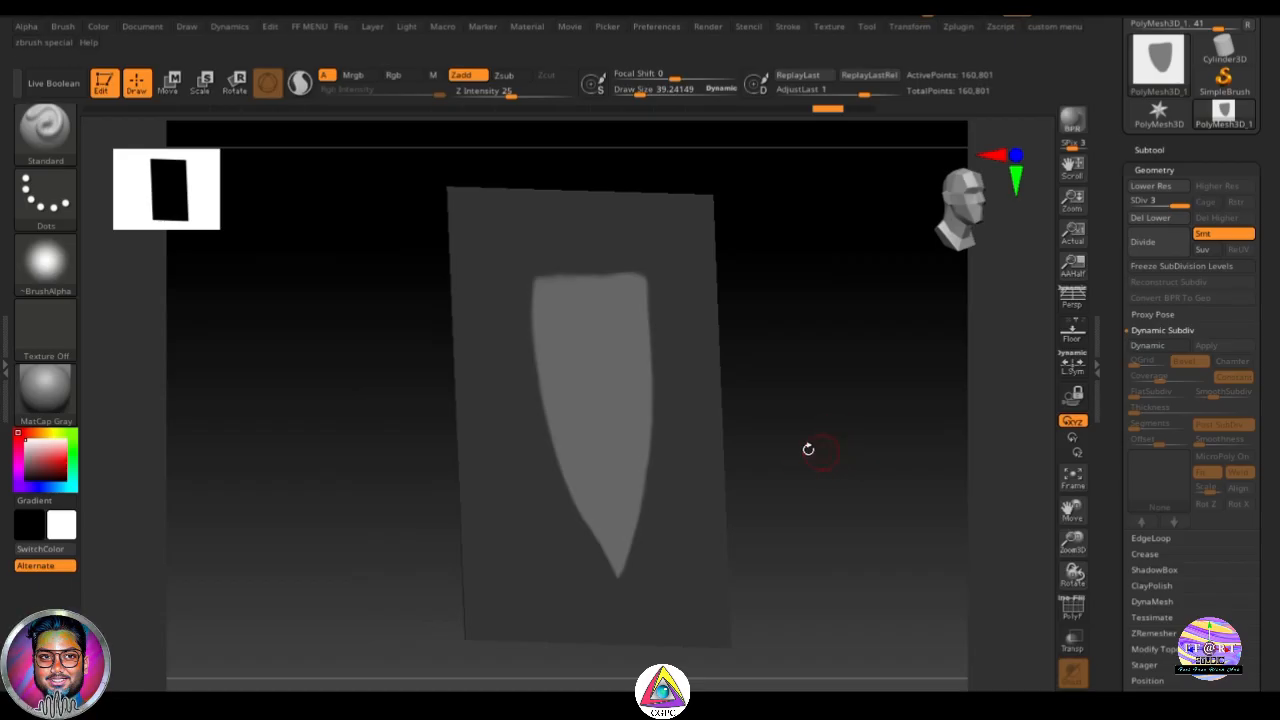
key(w)
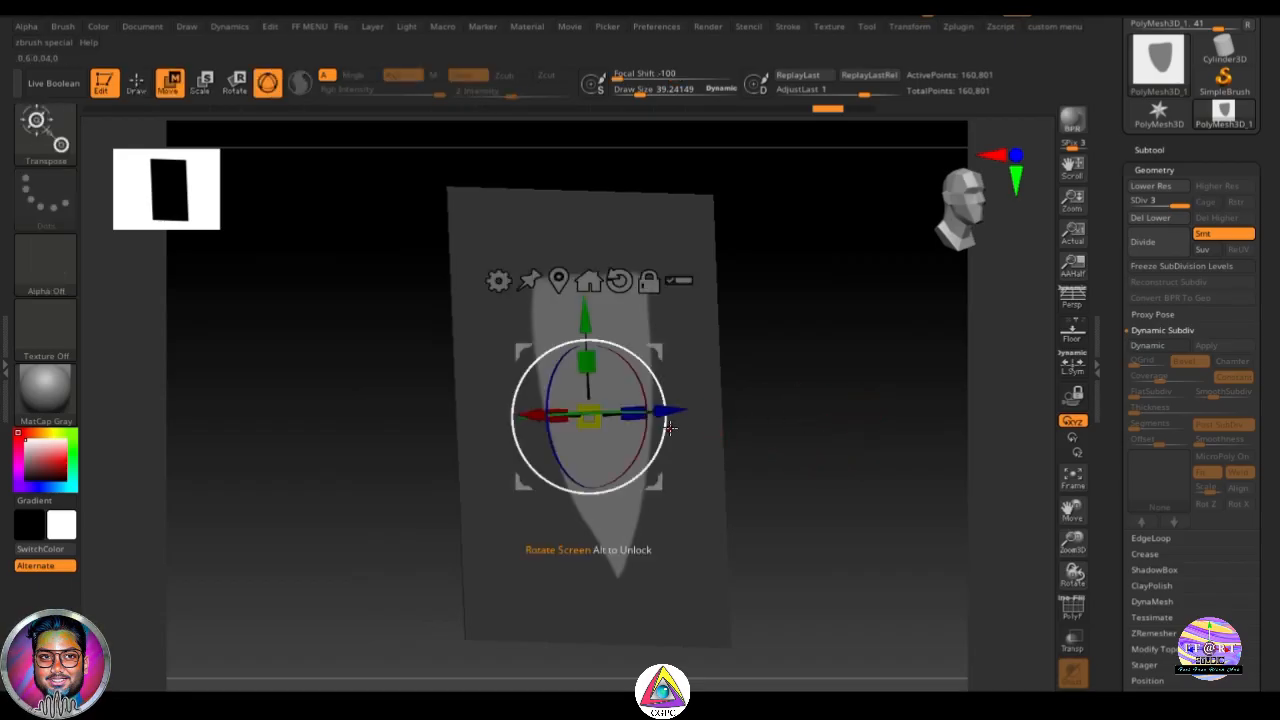
drag(666, 410, 686, 407)
drag(765, 415, 831, 423)
key(q)
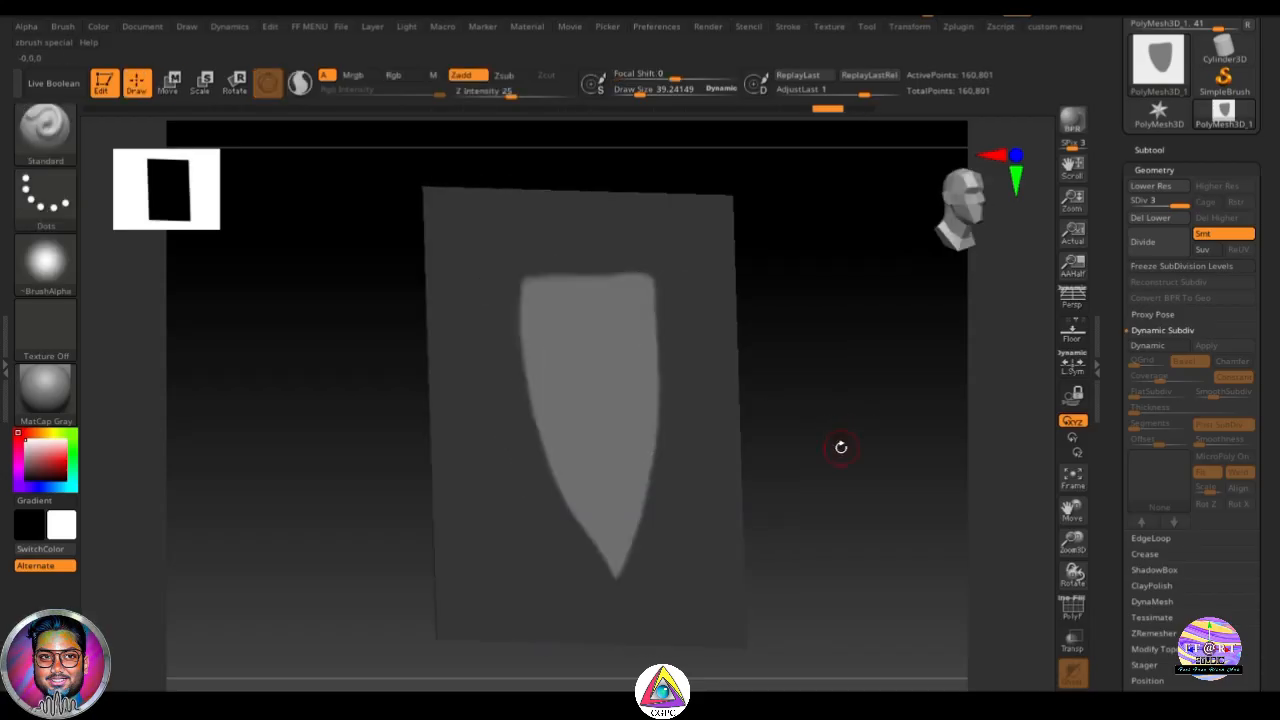
Step: Select the Move brush, enlarge its draw size to about 371, and pull the unmasked tuft outward from the plane
key(b)
key(m)
key(v)
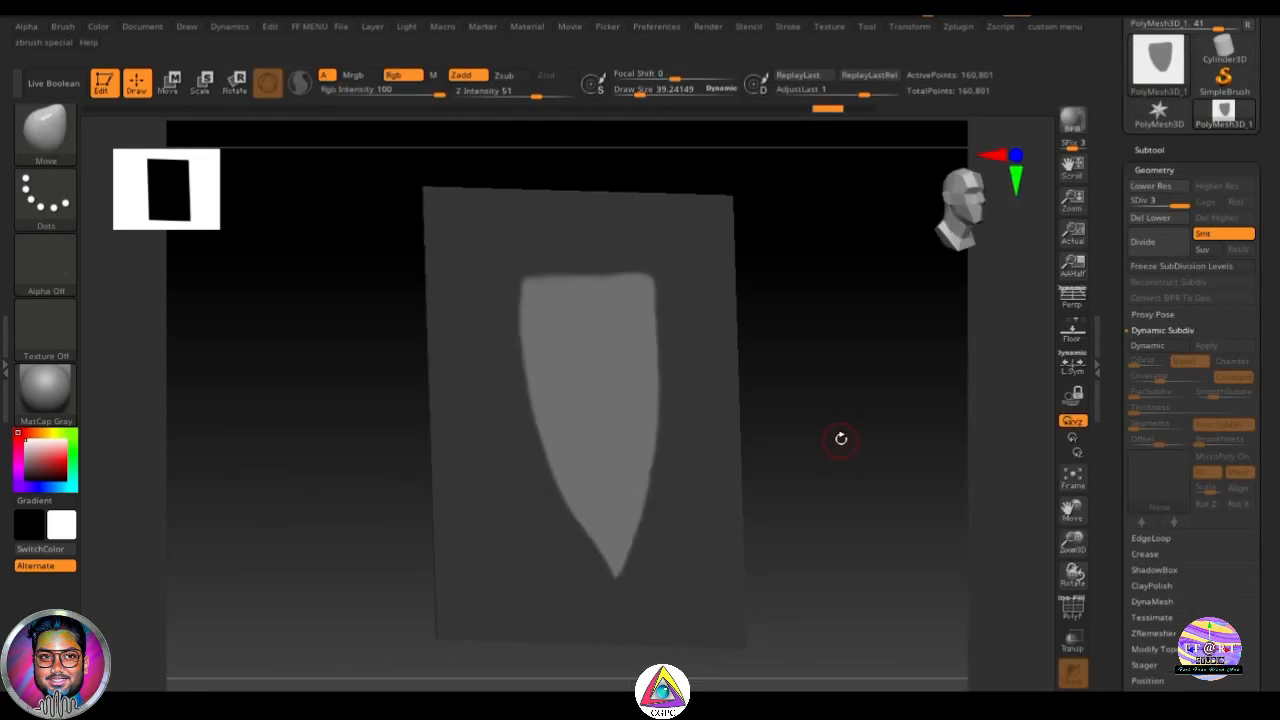
key(s)
mouse_move(868, 421)
mouse_down()
mouse_move(793, 413)
mouse_move(811, 399)
mouse_up()
key(ctrl+z)
key(s)
drag(606, 459, 626, 460)
mouse_move(786, 414)
mouse_down()
mouse_move(843, 408)
mouse_move(788, 414)
mouse_up()
drag(574, 447, 608, 455)
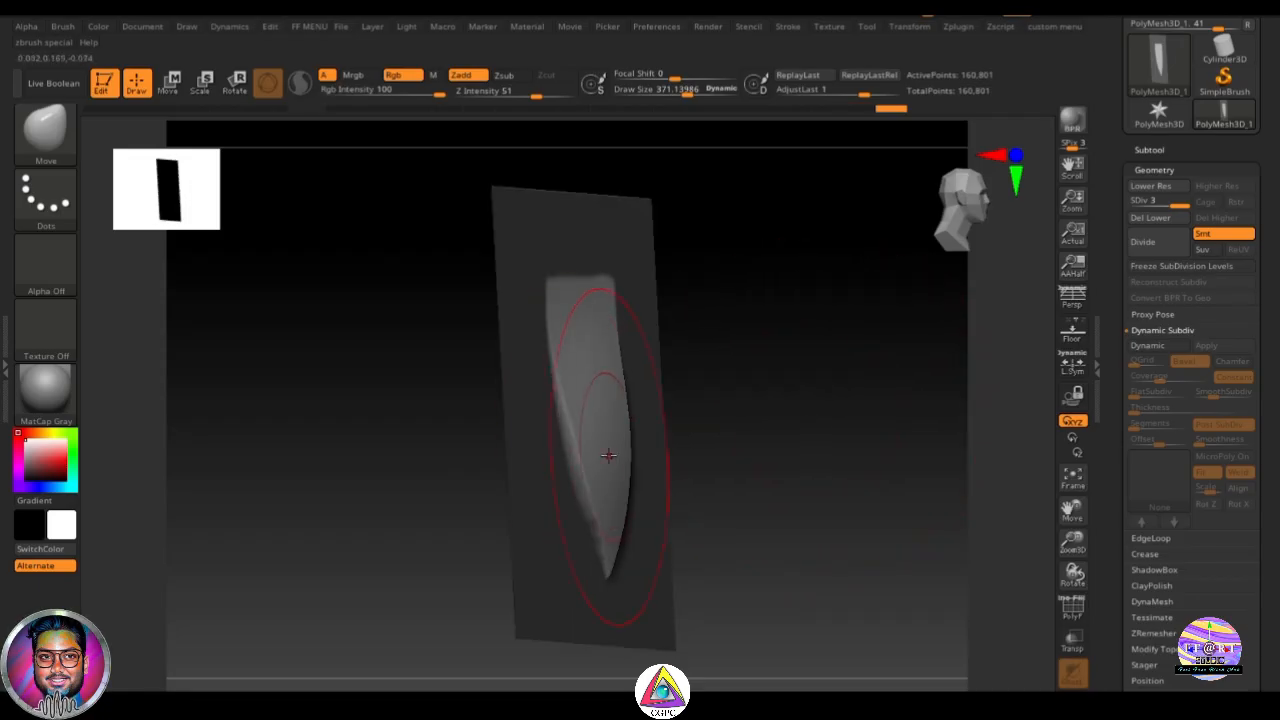
key(ctrl+z)
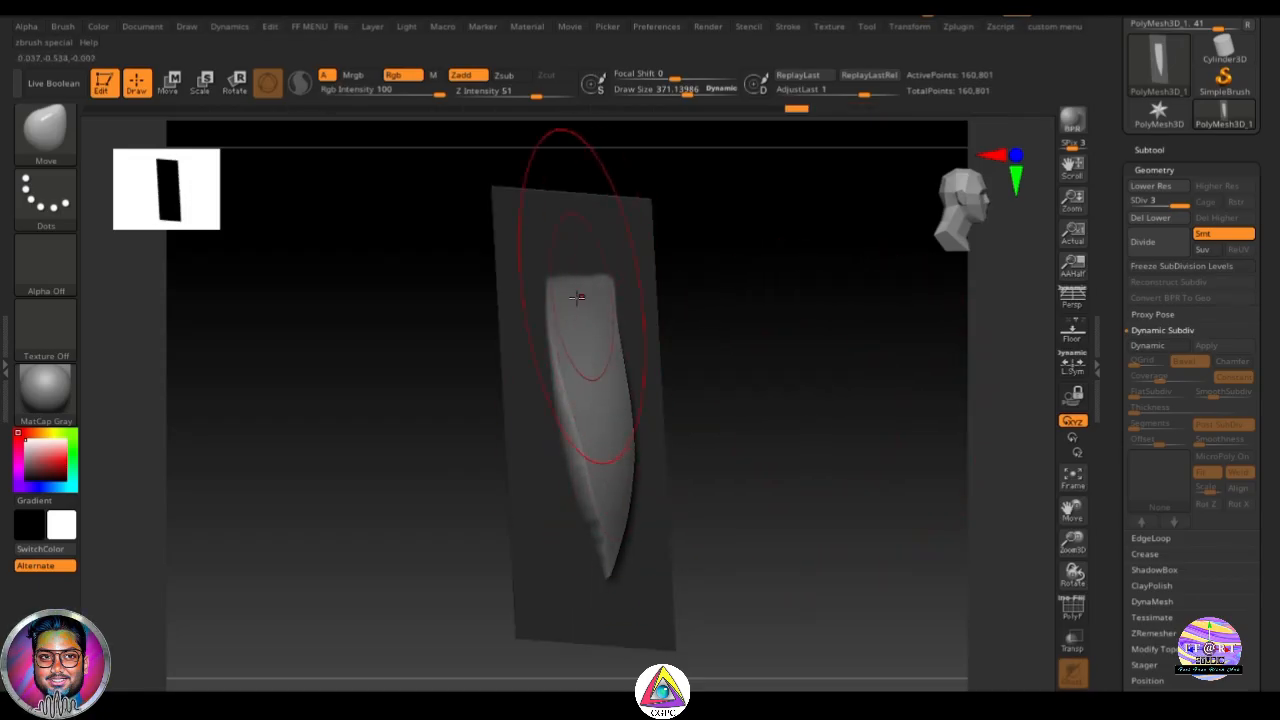
Step: Shape the tuft's side profile from both sides, raising its lower part farther off the plane
mouse_move(813, 314)
mouse_down()
mouse_move(772, 316)
mouse_move(880, 314)
mouse_move(803, 297)
mouse_move(845, 297)
mouse_move(803, 414)
mouse_move(639, 496)
mouse_up()
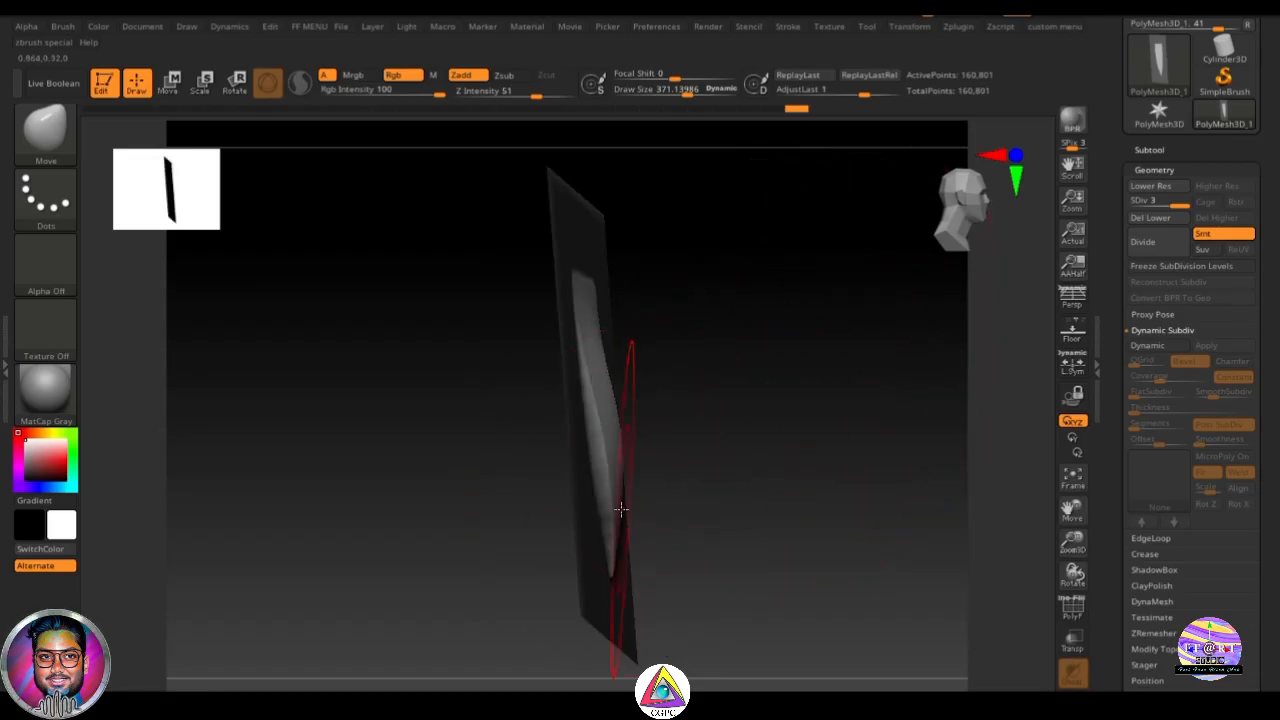
drag(840, 440, 630, 504)
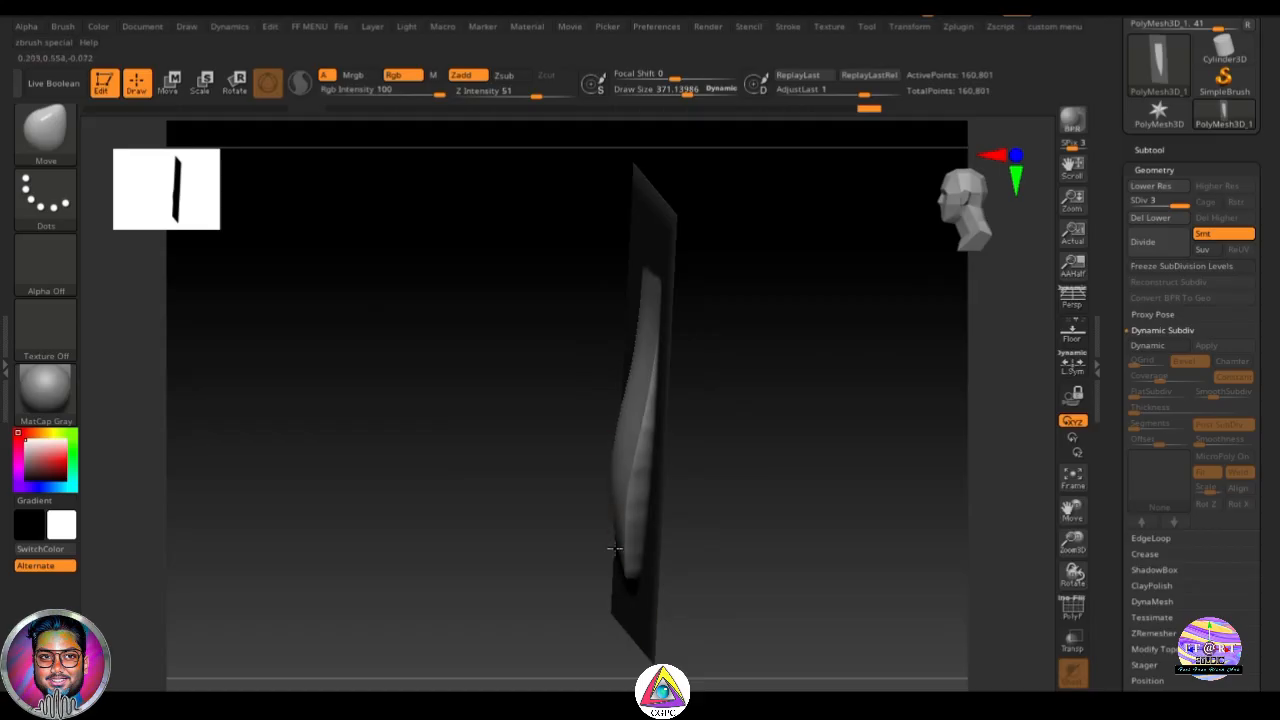
mouse_move(434, 533)
mouse_down()
mouse_move(849, 437)
mouse_move(846, 470)
mouse_move(818, 445)
mouse_move(854, 451)
mouse_move(850, 441)
mouse_up()
Step: Reduce the Move brush's draw size to about 230 and reshape the tuft's pointed end and right edge
key(s)
key(s)
drag(867, 436, 853, 434)
mouse_move(812, 437)
mouse_down()
mouse_move(851, 437)
mouse_move(819, 442)
mouse_move(818, 405)
mouse_up()
key(s)
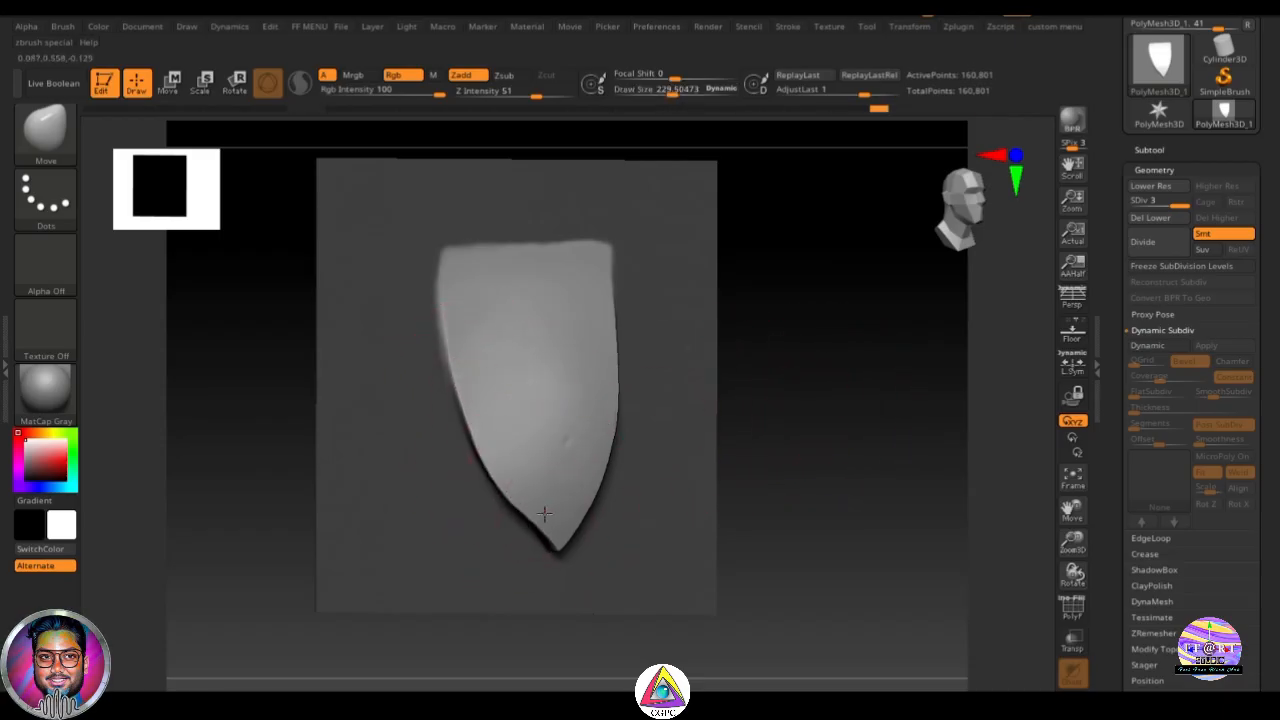
drag(770, 468, 732, 446)
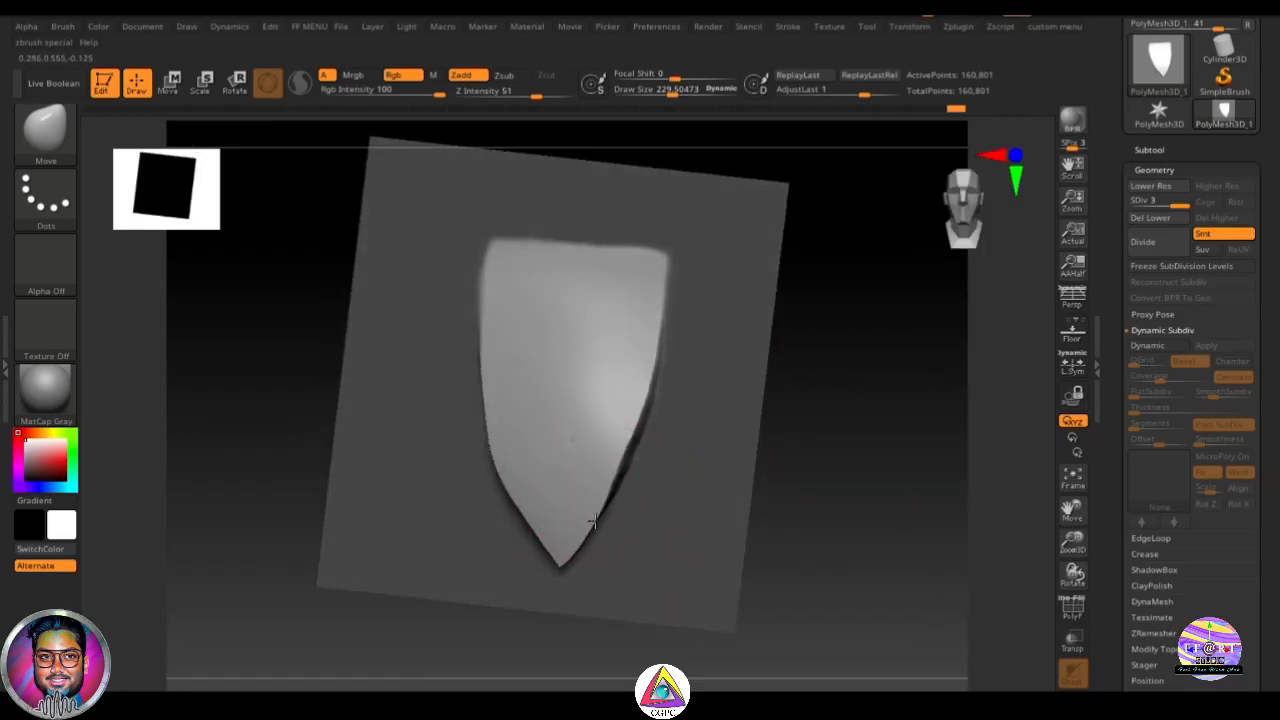
drag(619, 438, 655, 348)
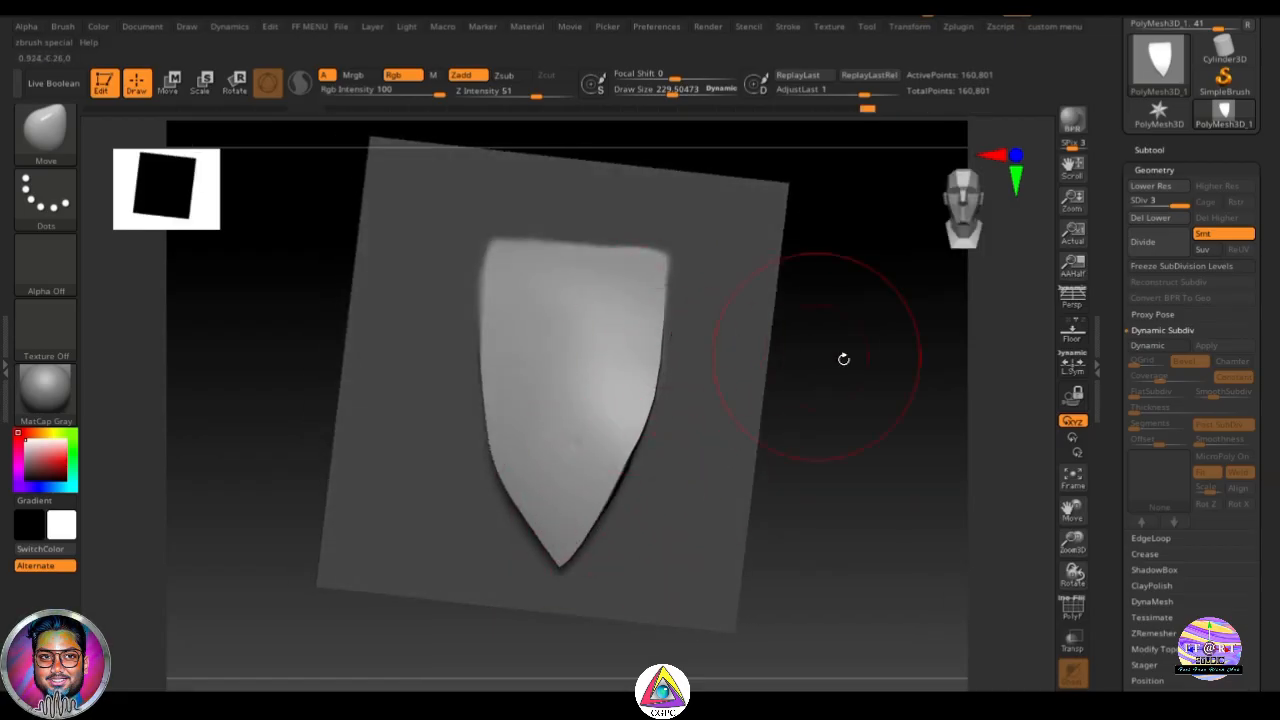
Step: Push the tuft's left edge outward and refine its curve from the root down to the tip
drag(843, 358, 815, 356)
mouse_move(488, 340)
mouse_down()
mouse_move(474, 337)
mouse_move(477, 318)
mouse_up()
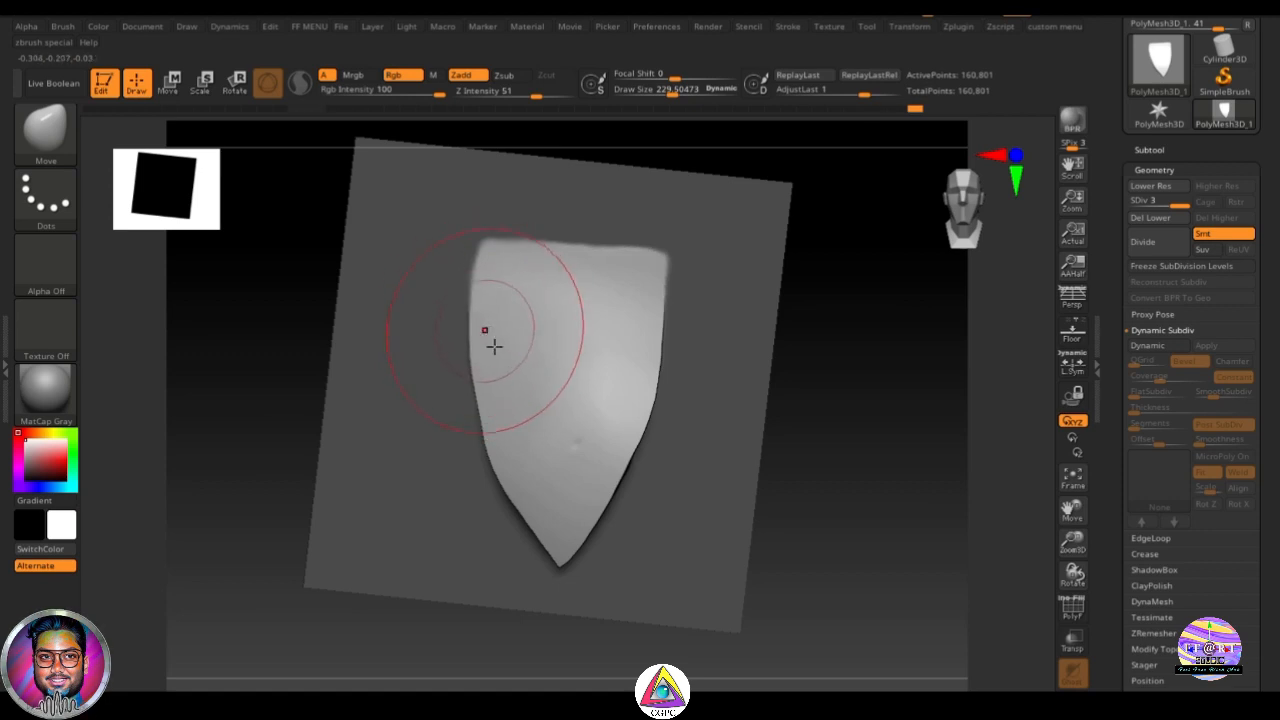
mouse_move(492, 403)
mouse_down()
mouse_move(477, 395)
mouse_move(483, 409)
mouse_up()
drag(915, 441, 880, 445)
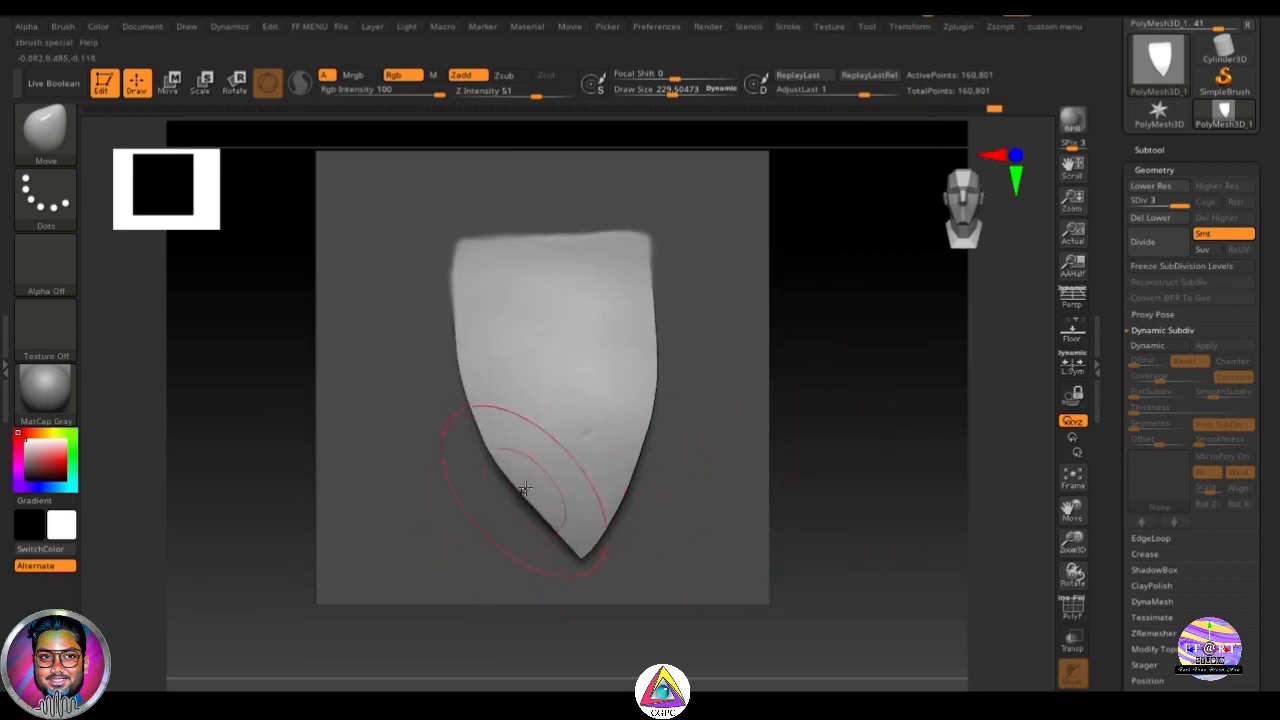
mouse_move(538, 502)
mouse_down()
mouse_move(486, 366)
mouse_move(470, 400)
mouse_move(486, 414)
mouse_move(472, 296)
mouse_up()
Step: Extend the tuft's tip downward from the side view and smooth its front surface
mouse_move(857, 434)
mouse_down()
mouse_move(870, 360)
mouse_move(823, 400)
mouse_move(796, 450)
mouse_up()
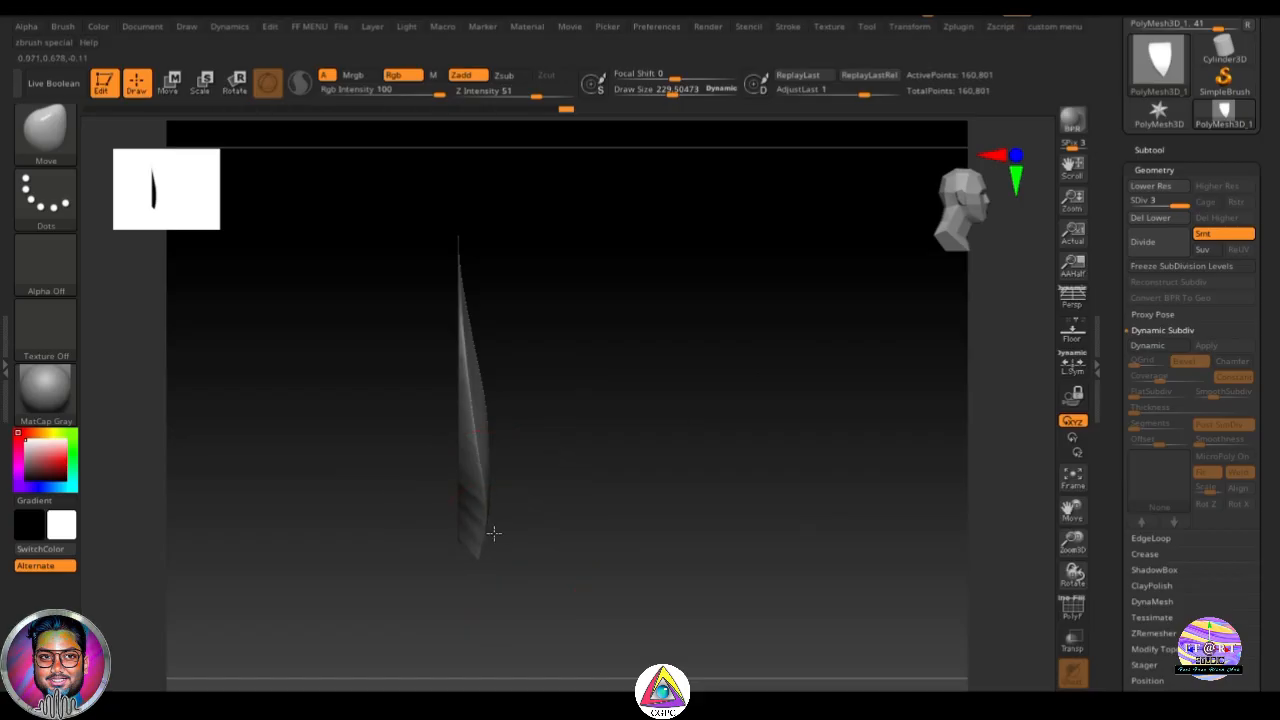
key(ctrl+z)
key(ctrl+shift+z)
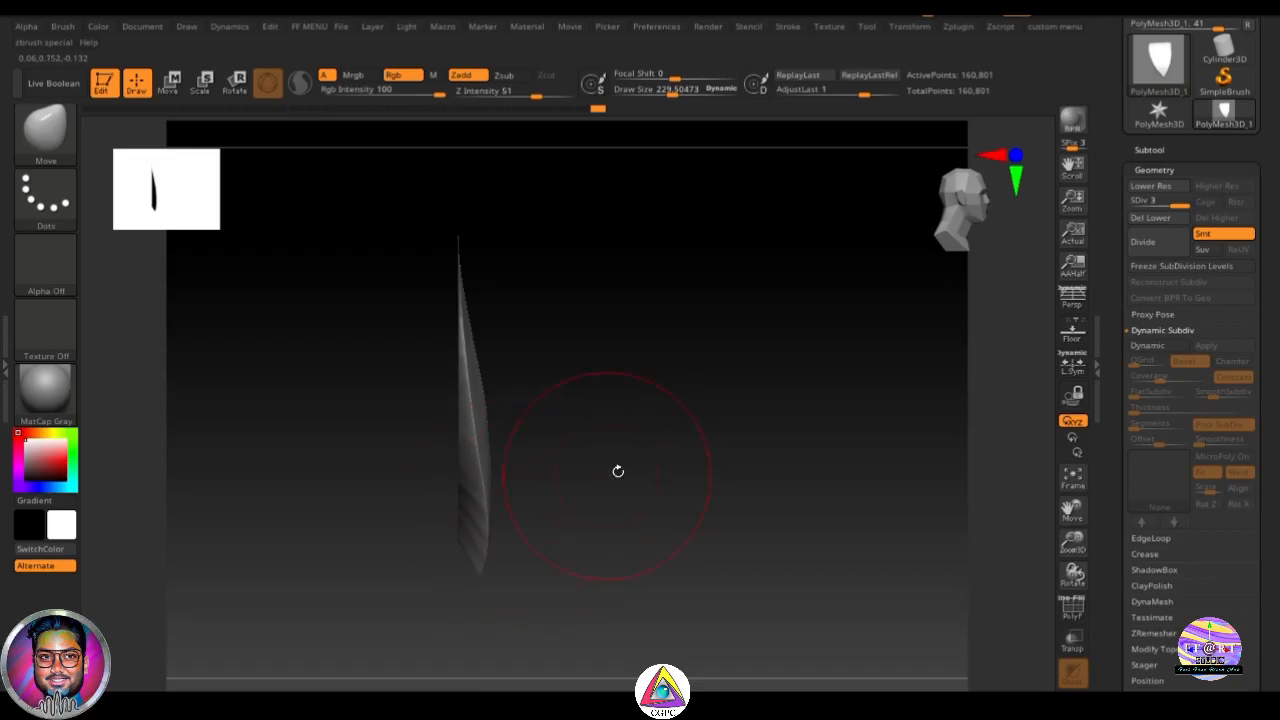
mouse_move(618, 471)
shift+mouse_down()
mouse_move(566, 474)
mouse_move(525, 425)
shift+mouse_up()
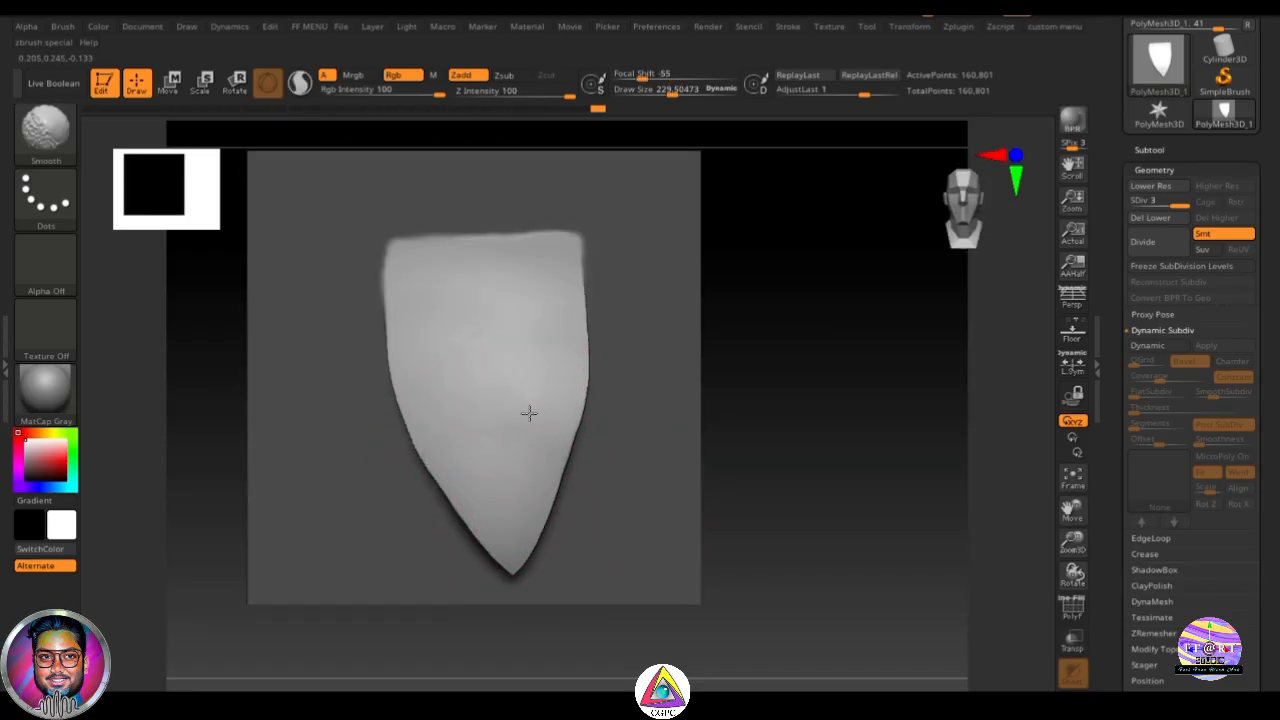
Step: Pull the middle and lower part of the tuft outward in side view to give it a fuller, curved profile
mouse_move(640, 403)
mouse_down()
mouse_move(863, 369)
mouse_move(815, 384)
mouse_up()
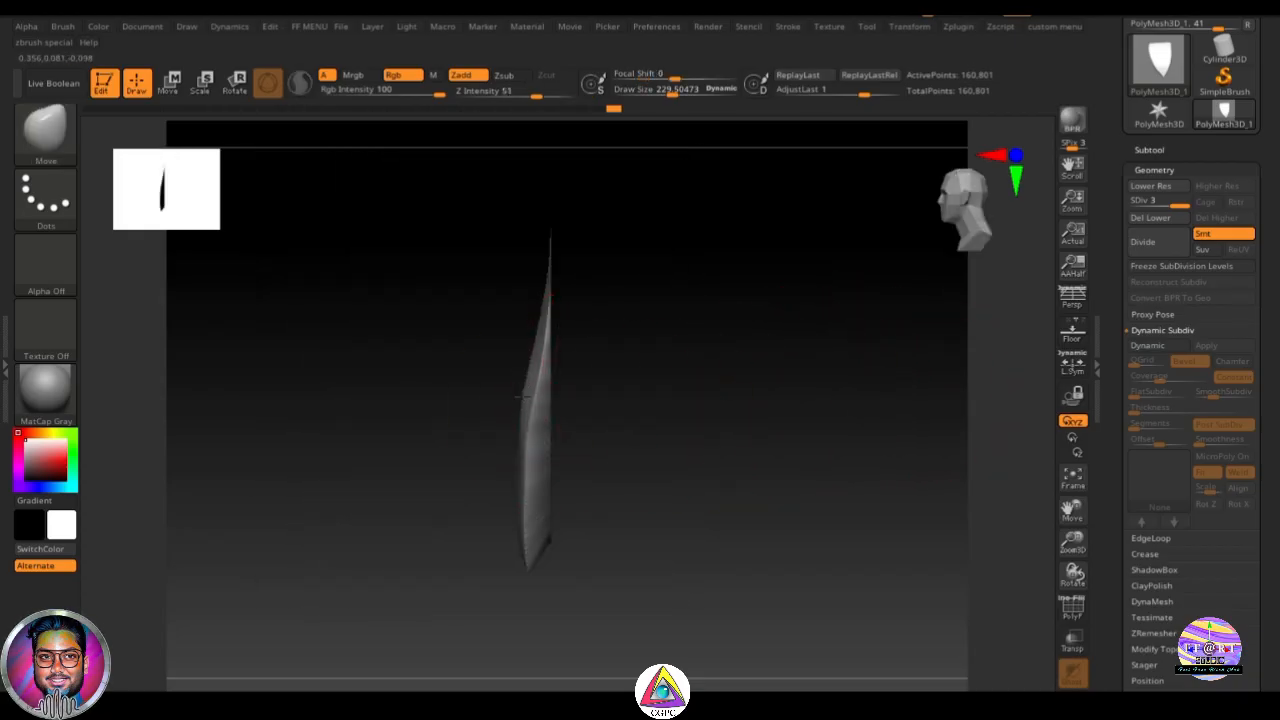
drag(514, 486, 506, 513)
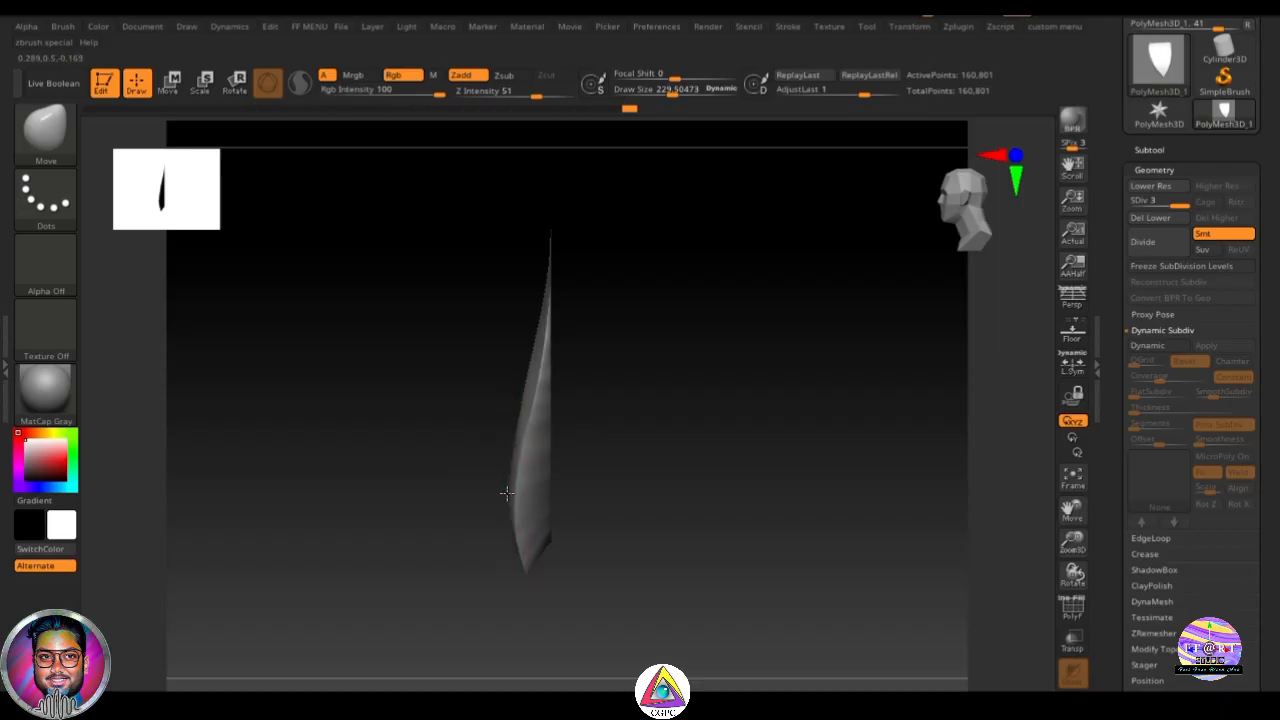
drag(519, 413, 513, 408)
drag(675, 385, 828, 354)
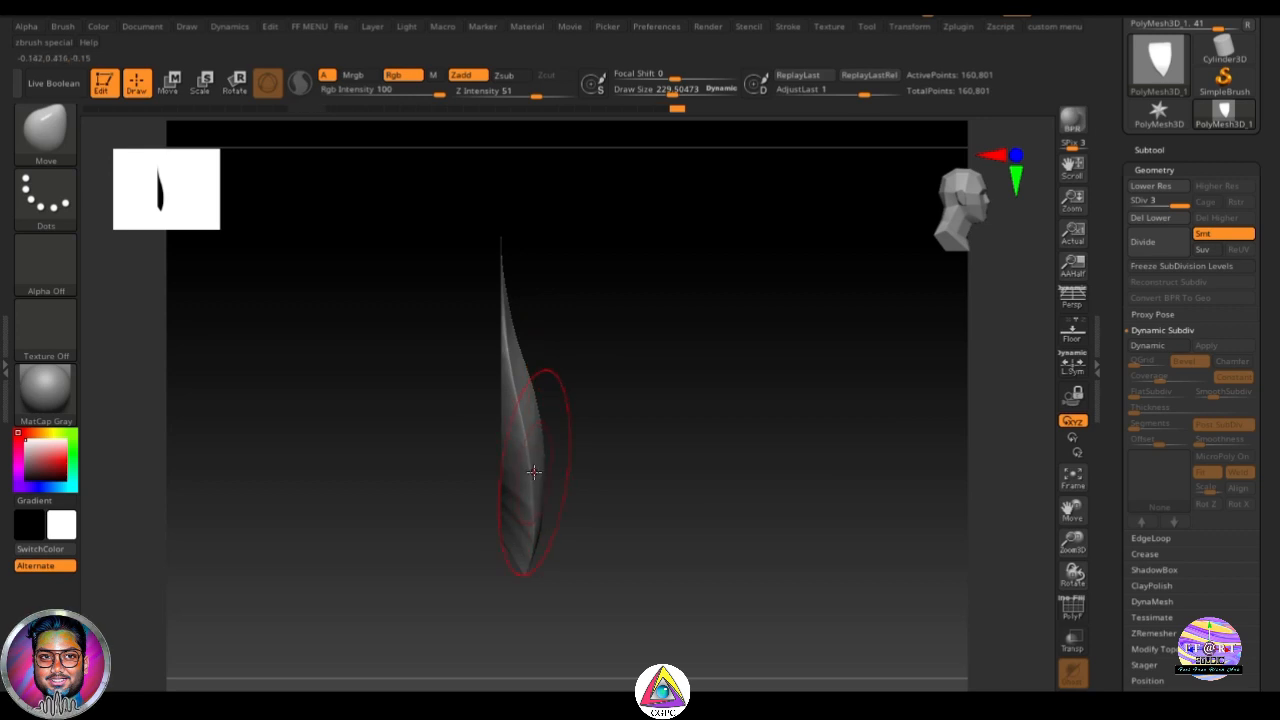
drag(720, 451, 674, 442)
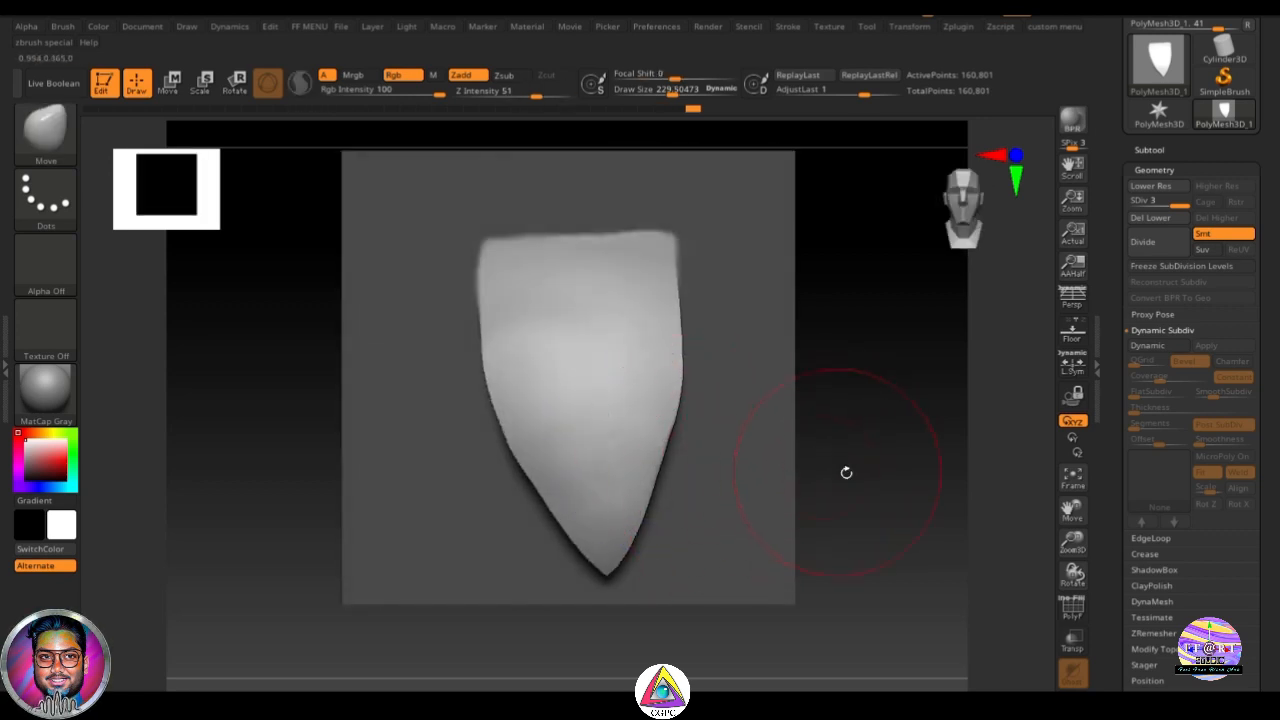
Step: Reduce the draw size to about 55 and select the ClayBuildup brush for the strand detail
alt+drag(846, 472, 829, 448)
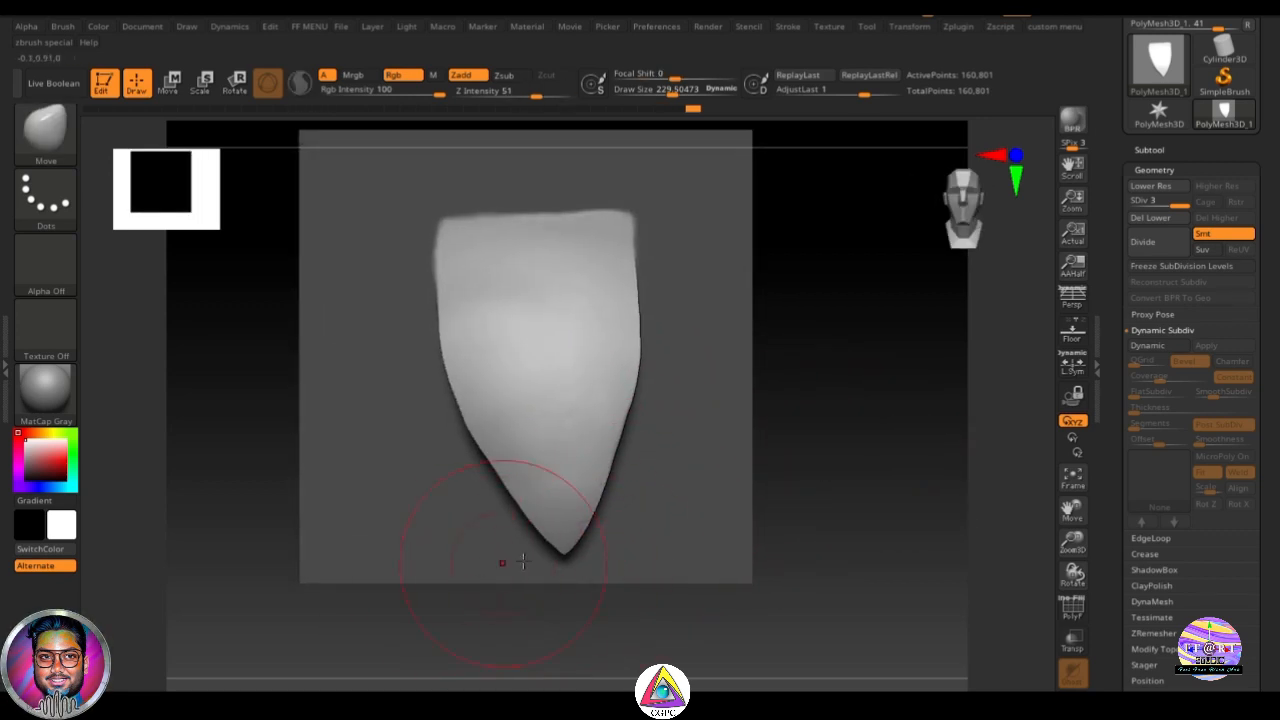
mouse_move(869, 433)
alt+mouse_down()
mouse_move(860, 458)
mouse_move(925, 440)
mouse_move(905, 415)
alt+mouse_up()
key(s)
mouse_move(877, 374)
mouse_down()
mouse_move(848, 376)
mouse_move(833, 410)
mouse_up()
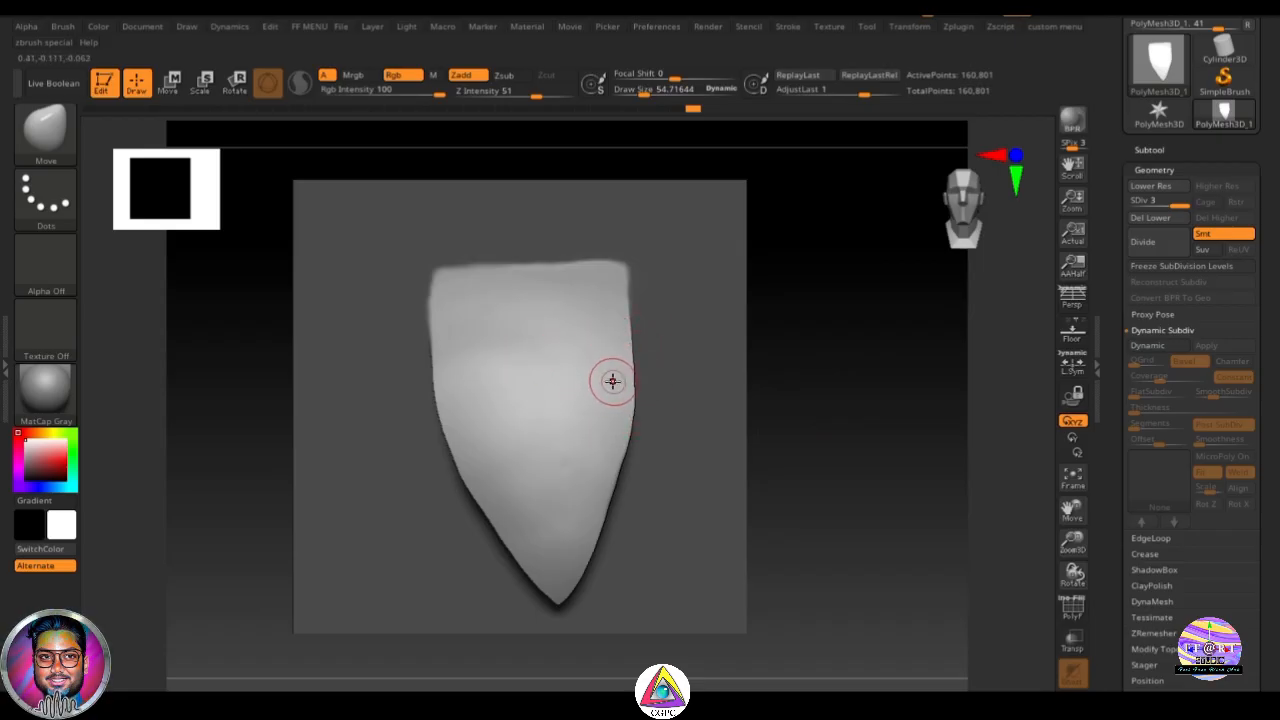
key(b)
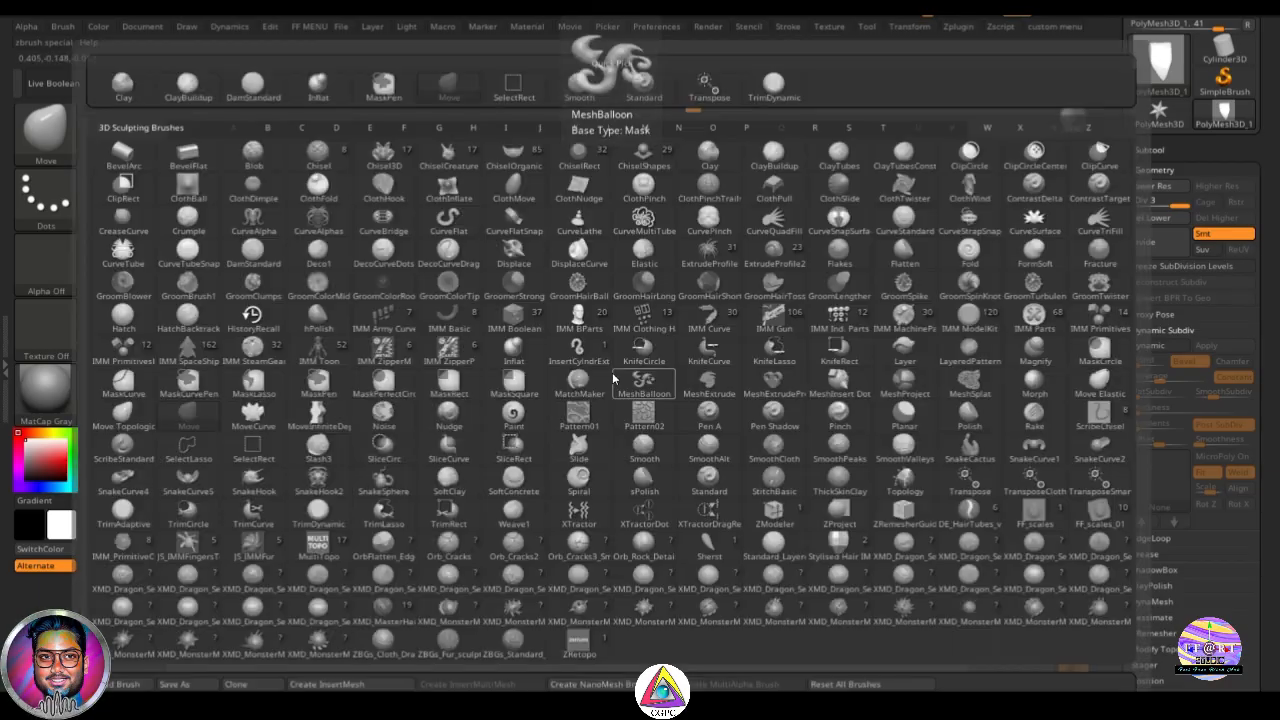
key(c)
key(b)
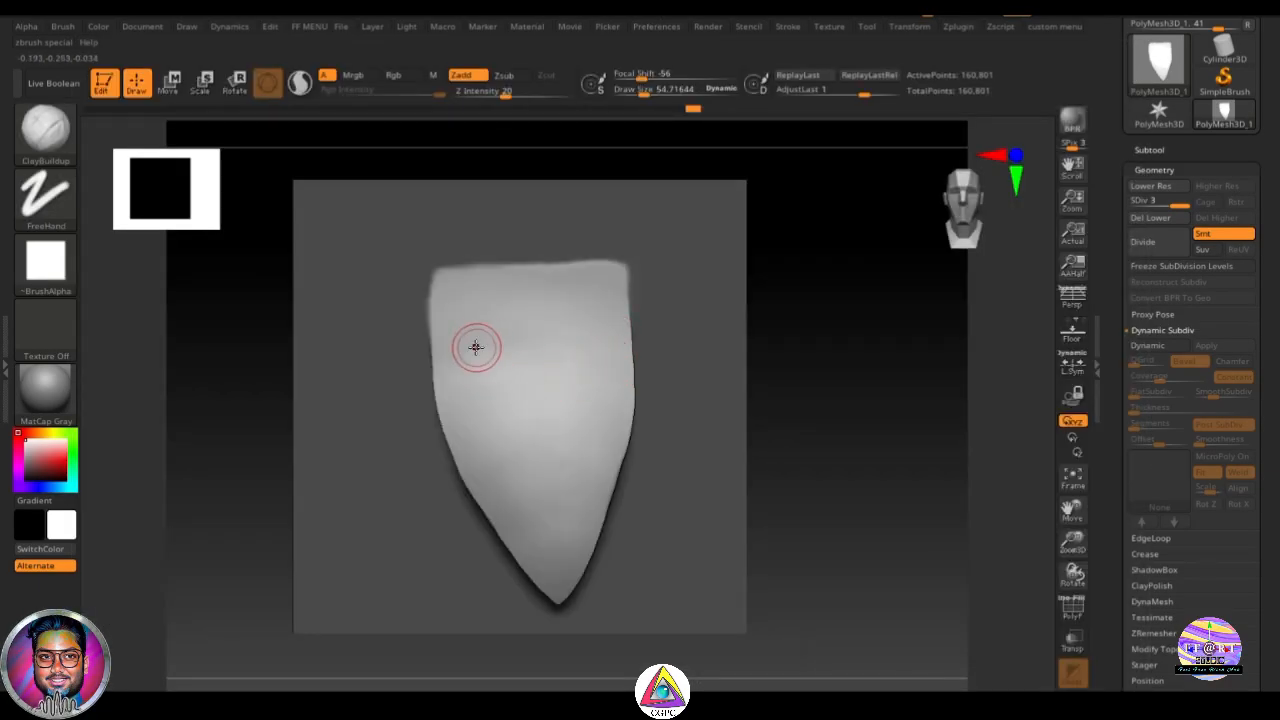
Step: Try ClayBuildup strokes down the tuft's left side from root to tip, and undo them
mouse_move(455, 280)
mouse_down()
mouse_move(458, 400)
mouse_move(543, 528)
mouse_up()
key(ctrl+z)
key(ctrl+z)
mouse_move(450, 302)
mouse_down()
mouse_move(534, 556)
mouse_move(558, 588)
mouse_up()
key(ctrl+z)
Step: Sculpt a strand along the tuft's left edge using ClayBuildup with draw size about 94, Z Intensity 8 and Focal Shift -14
key(s)
drag(554, 431, 563, 431)
mouse_move(447, 295)
mouse_down()
mouse_move(471, 429)
mouse_move(558, 590)
mouse_up()
key(ctrl+z)
drag(449, 300, 557, 565)
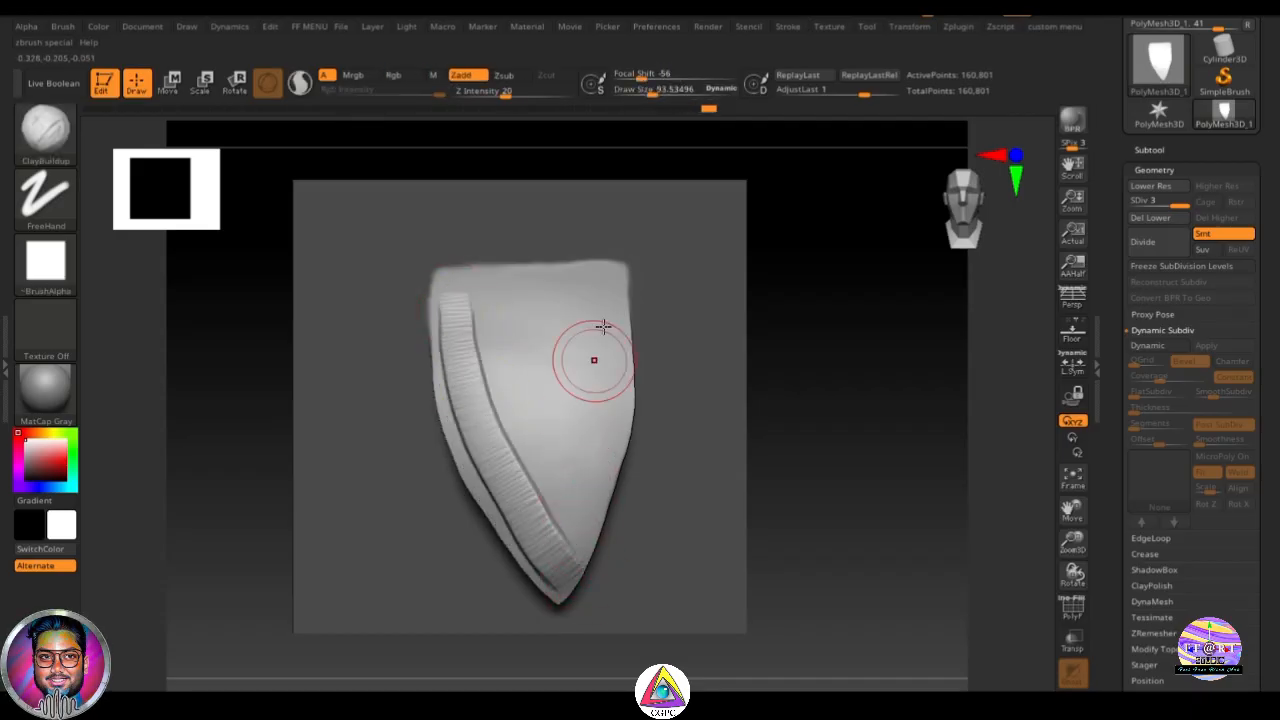
key(ctrl+z)
mouse_move(447, 295)
mouse_down()
mouse_move(457, 394)
mouse_move(560, 537)
mouse_up()
Step: Sculpt a second curved strand beside the first, running from the tuft's root to its tip, redoing the stroke until satisfactory
drag(504, 318, 529, 582)
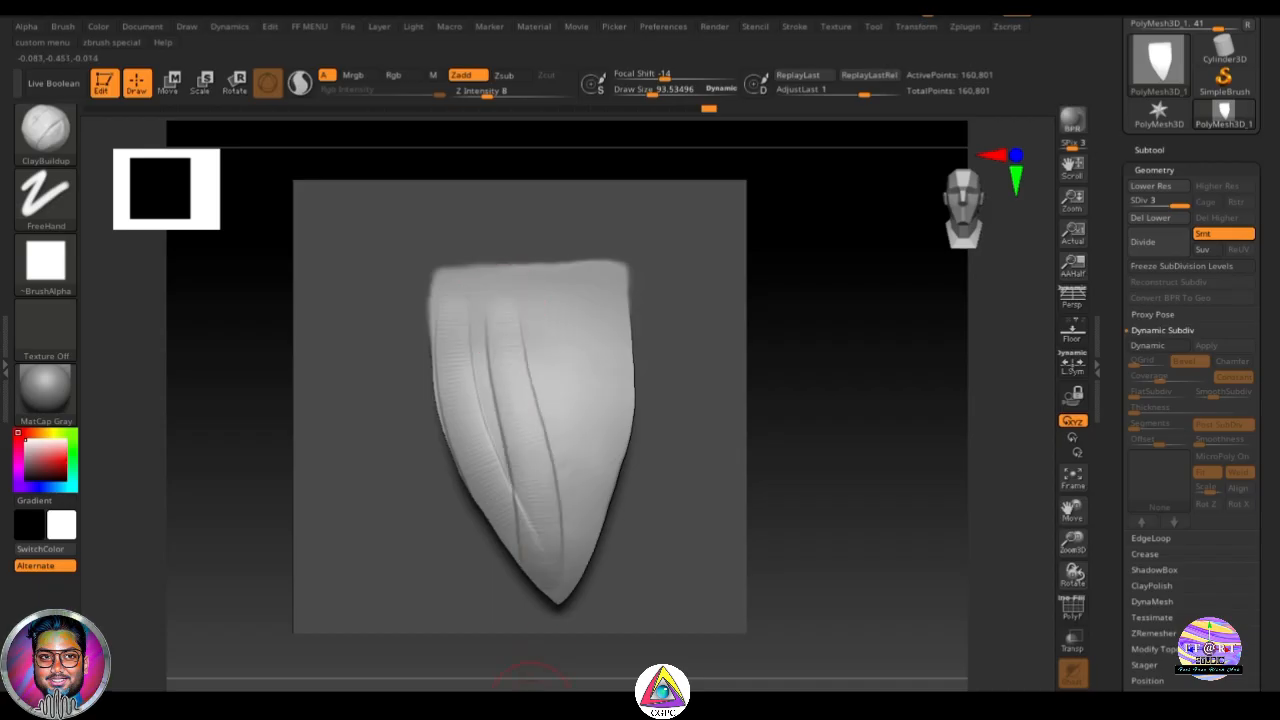
key(ctrl+z)
drag(514, 364, 540, 652)
key(ctrl+z)
drag(497, 314, 558, 590)
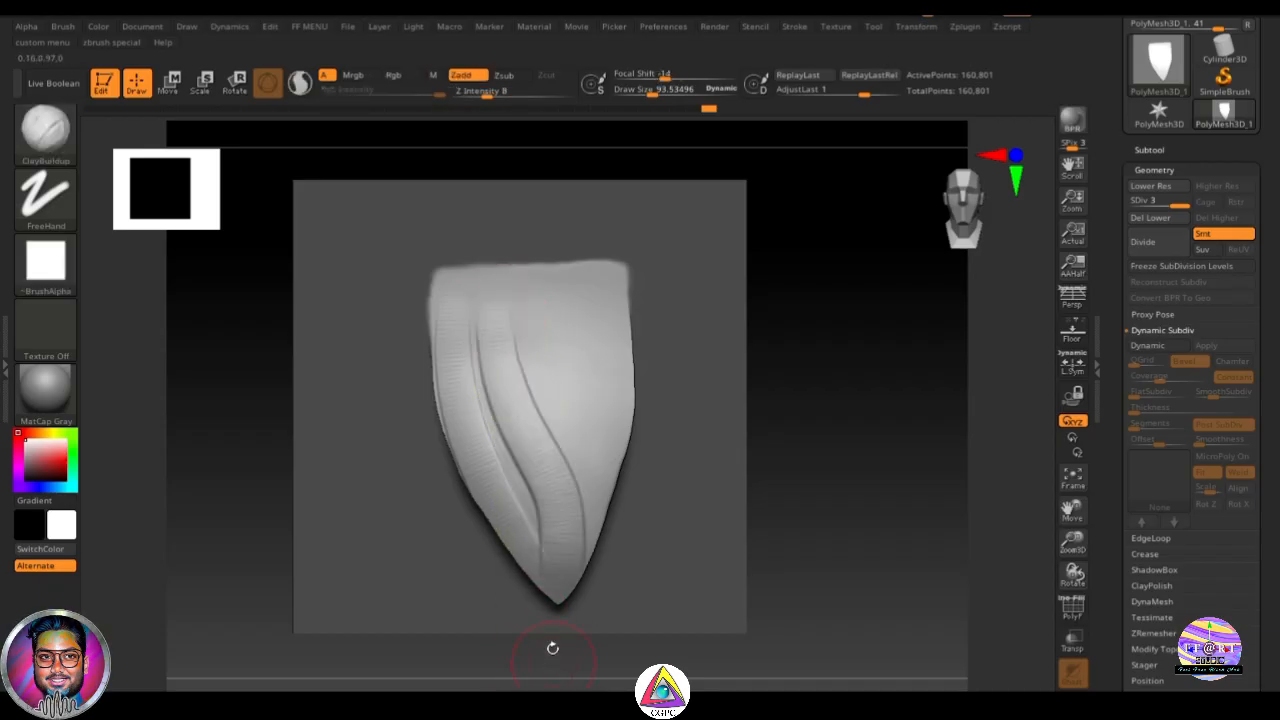
Step: Undo the second strand and resculpt it from root to tip, slightly farther from the left-edge strand
key(ctrl+z)
drag(495, 305, 558, 590)
key(ctrl+z)
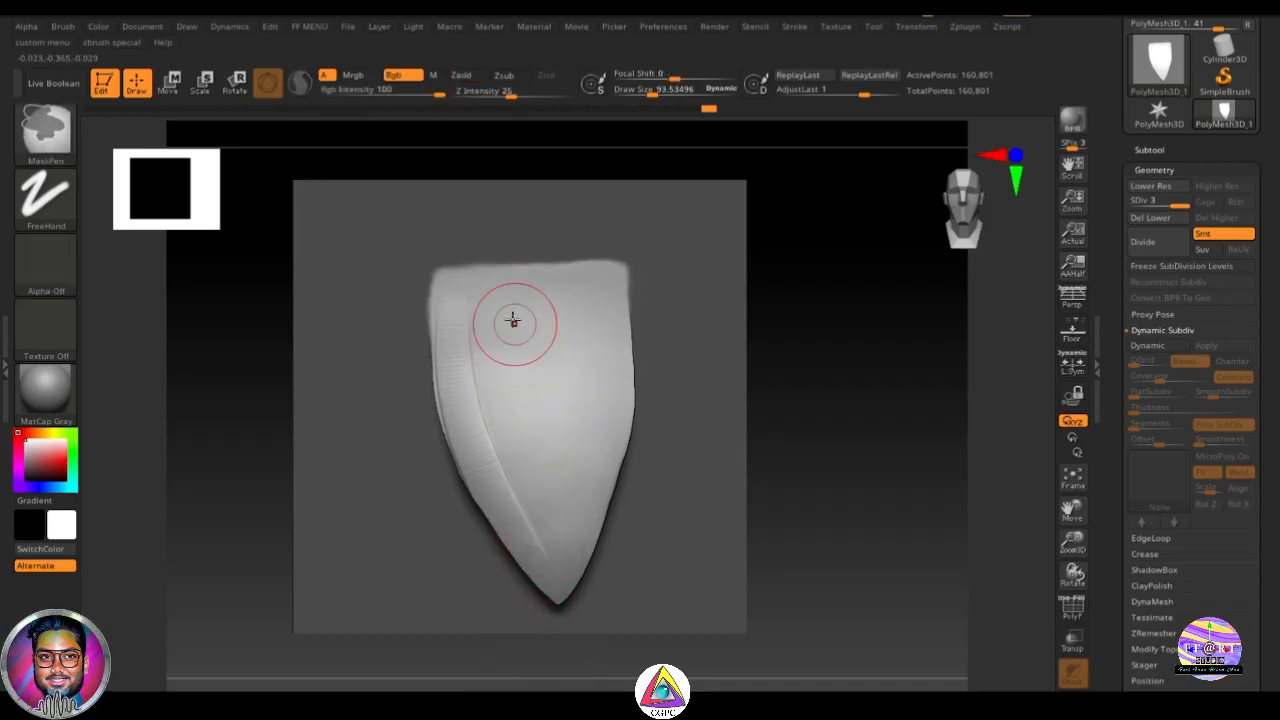
drag(511, 320, 558, 592)
Step: Sculpt a ClayBuildup strand down the tuft's right edge, undoing and redrawing the stroke until it follows the edge
drag(578, 291, 545, 600)
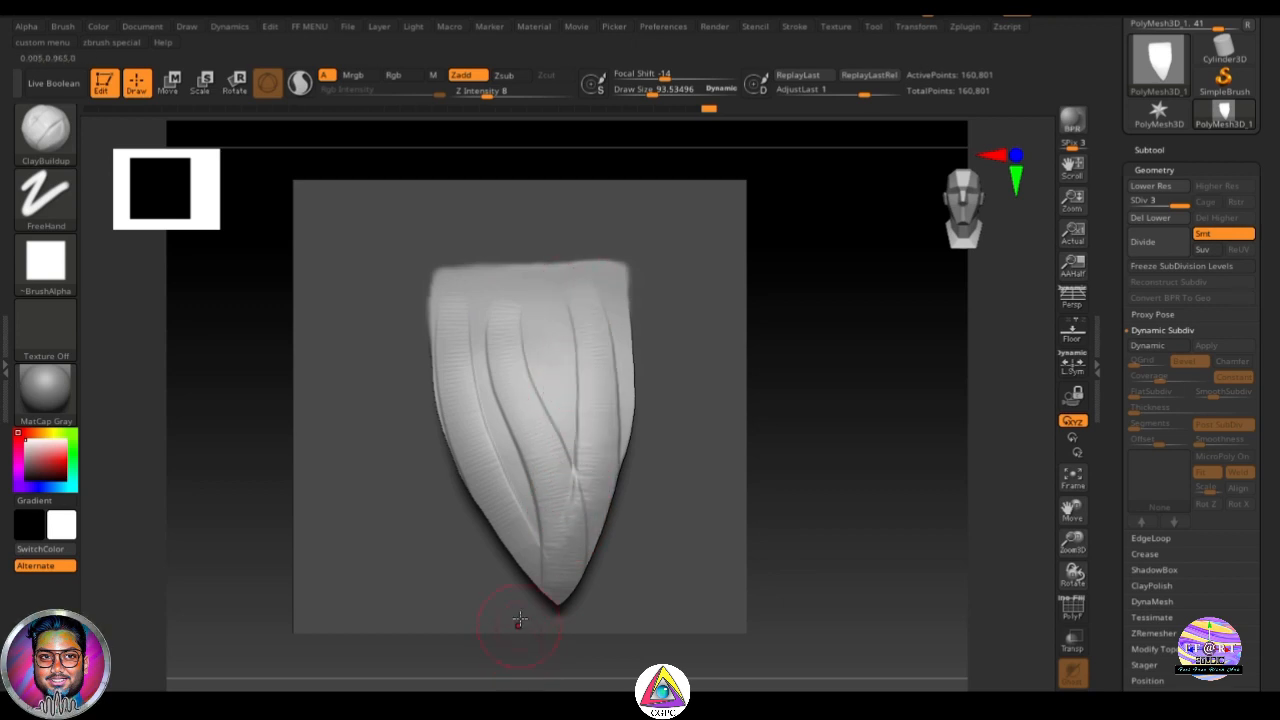
key(ctrl+z)
drag(600, 320, 530, 600)
key(ctrl+z)
drag(615, 308, 612, 474)
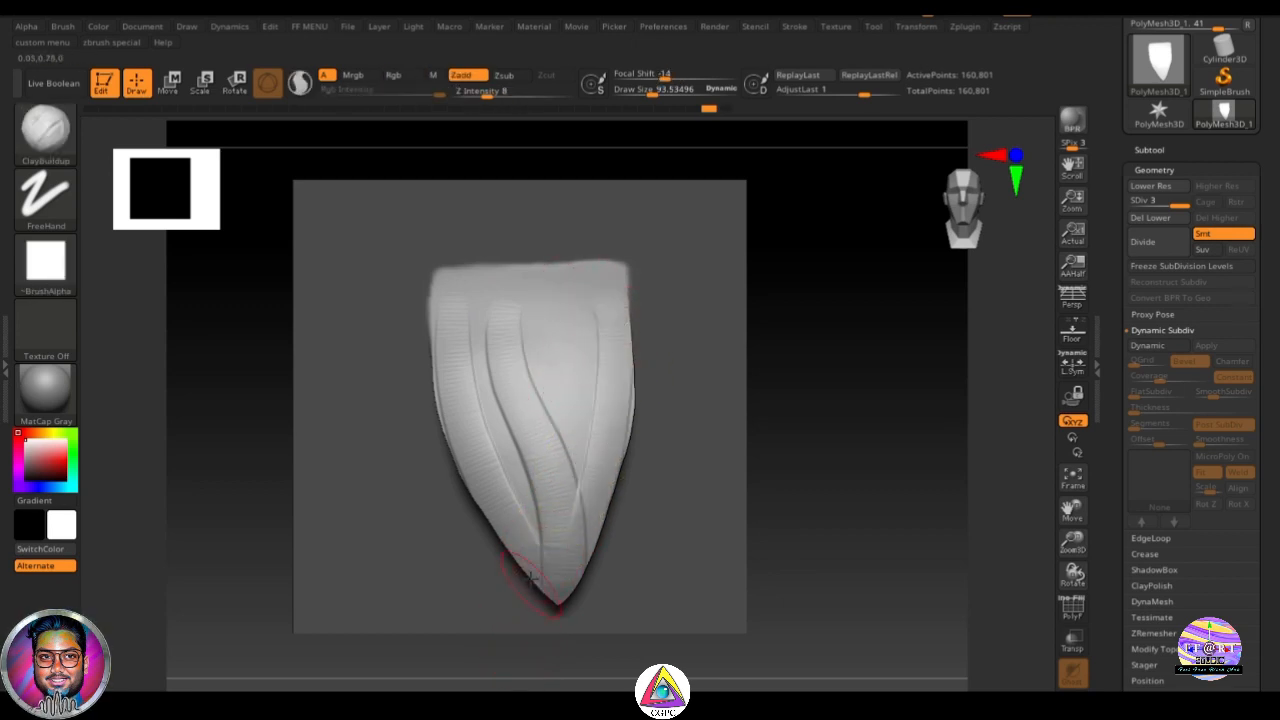
key(ctrl+z)
drag(604, 305, 602, 470)
Step: Fill the middle of the tuft with additional curved ClayBuildup strands between the two sides, undoing unsuitable strokes
mouse_move(545, 308)
mouse_down()
mouse_move(580, 468)
mouse_move(575, 550)
mouse_move(591, 508)
mouse_move(587, 525)
mouse_up()
key(ctrl+z)
mouse_move(484, 318)
mouse_down()
mouse_move(531, 517)
mouse_move(530, 610)
mouse_up()
key(ctrl+z)
drag(483, 297, 549, 512)
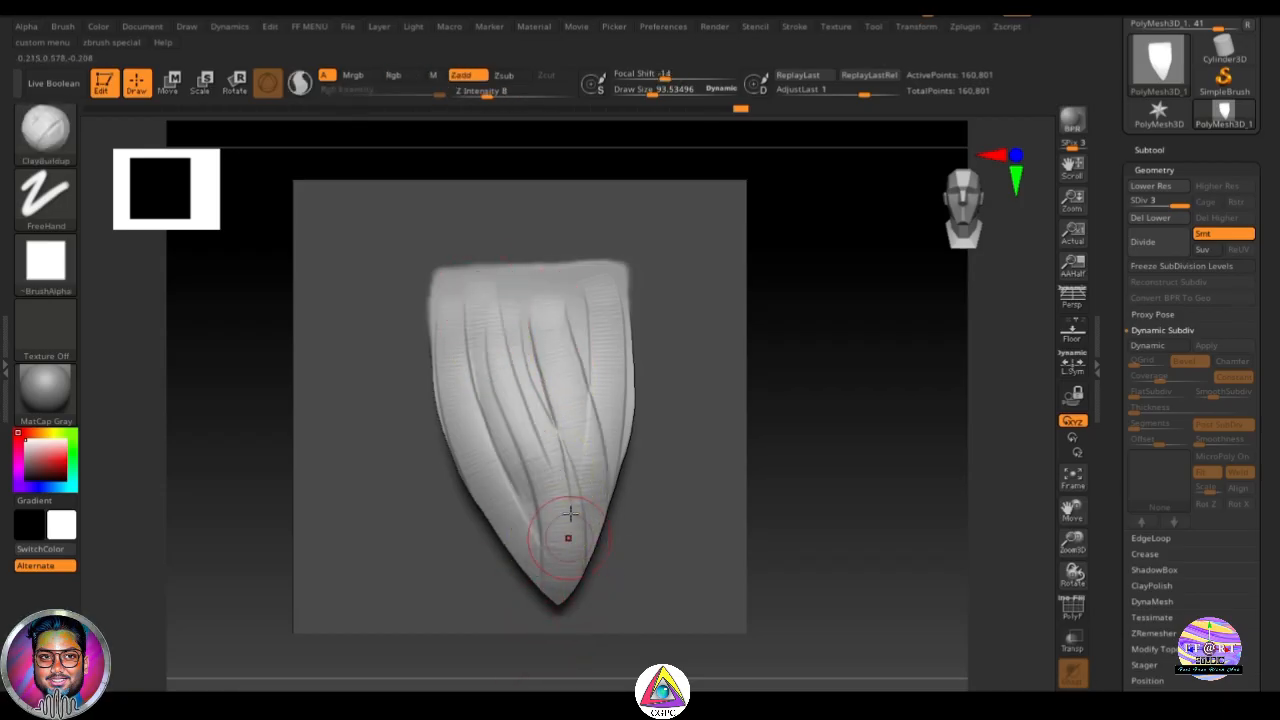
drag(575, 303, 569, 431)
drag(514, 280, 575, 437)
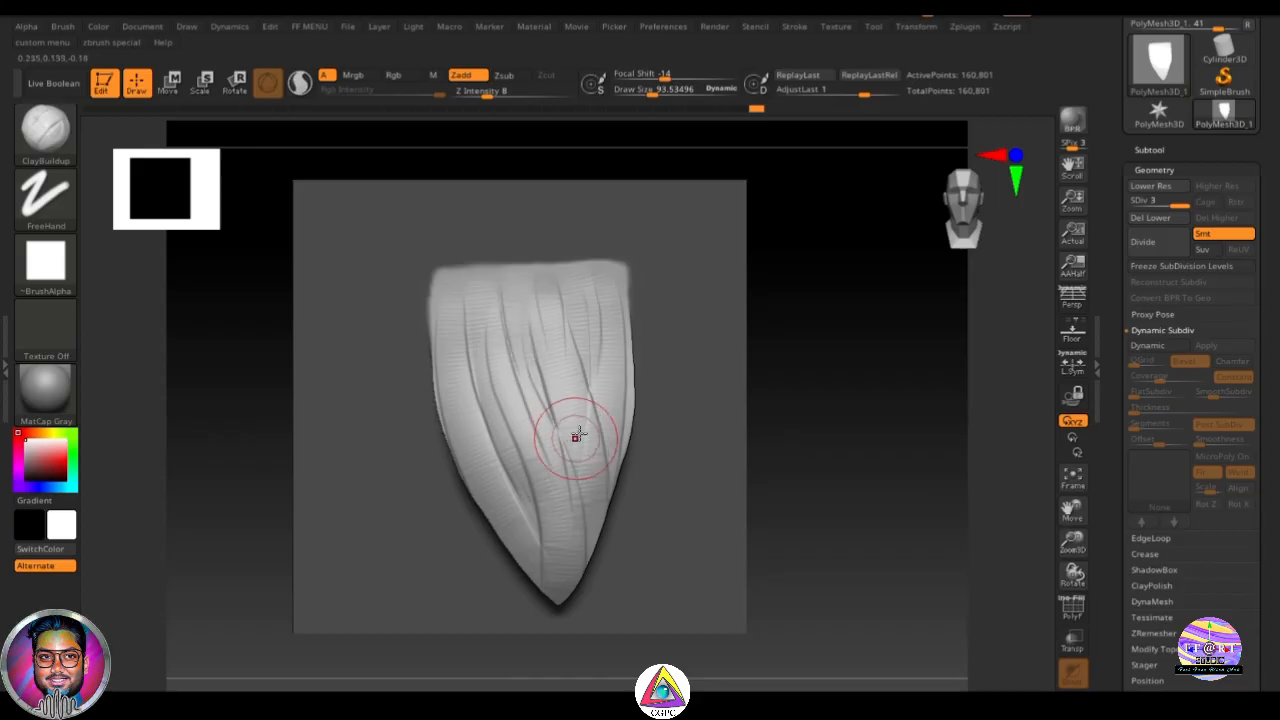
Step: Reduce the draw size to about 62 and add thinner strands along the tuft's left side
drag(870, 449, 707, 401)
key(s)
drag(803, 367, 796, 367)
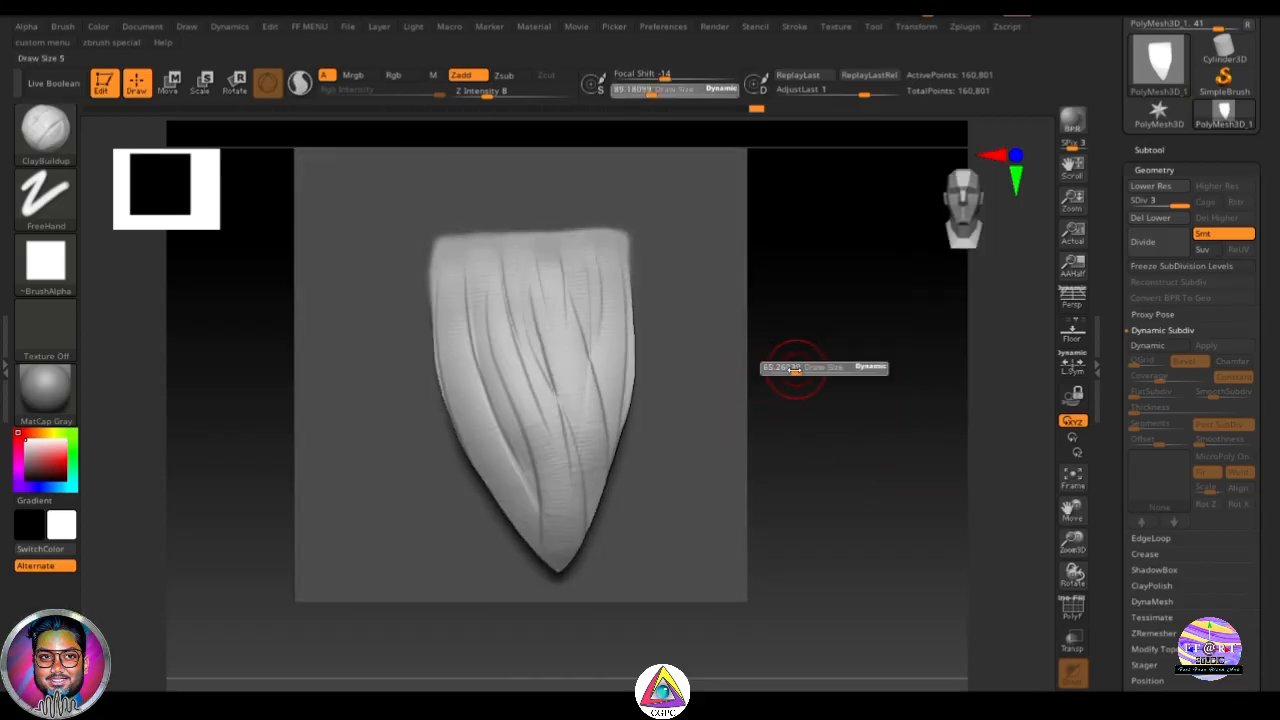
mouse_move(444, 326)
mouse_down()
mouse_move(563, 548)
mouse_move(457, 289)
mouse_move(578, 596)
mouse_move(489, 420)
mouse_move(455, 310)
mouse_up()
mouse_move(455, 310)
mouse_down()
mouse_move(556, 551)
mouse_move(514, 480)
mouse_move(455, 301)
mouse_up()
mouse_move(455, 301)
mouse_down()
mouse_move(549, 497)
mouse_move(449, 317)
mouse_move(540, 491)
mouse_up()
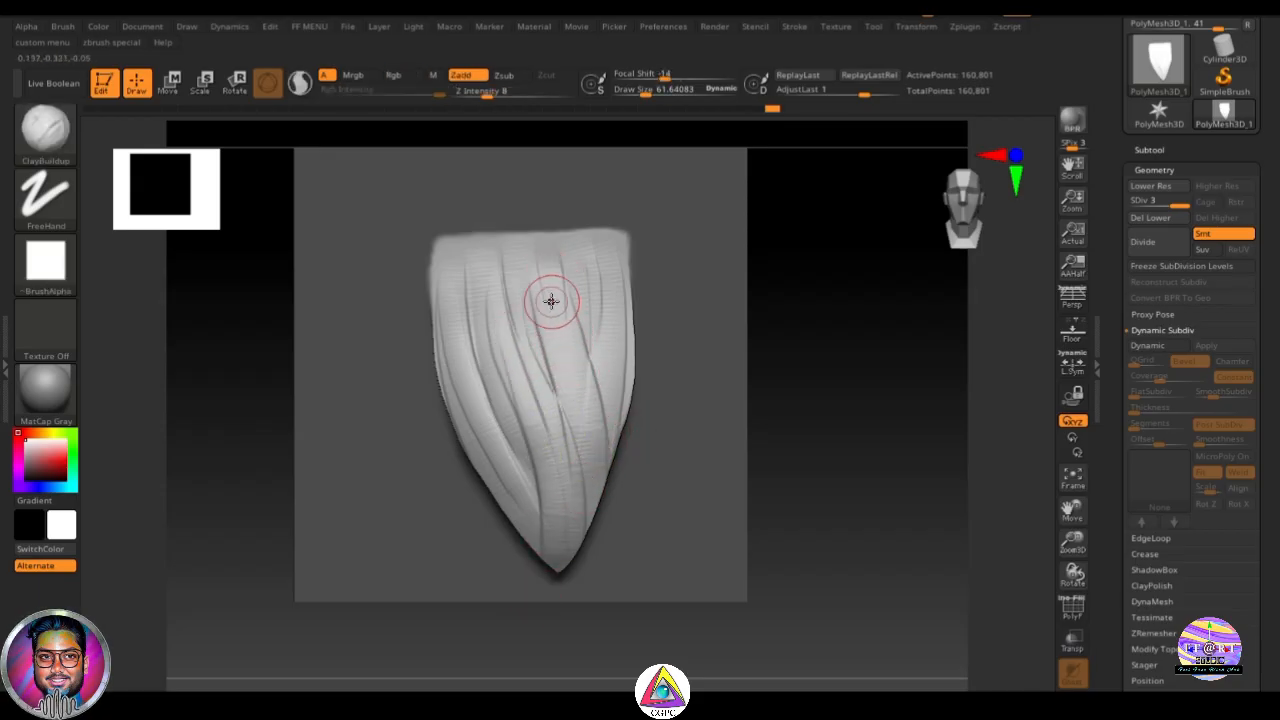
Step: Add thinner strands near the tip and down the tuft's right side, redoing the right-hand stroke
drag(572, 372, 572, 520)
drag(613, 274, 591, 466)
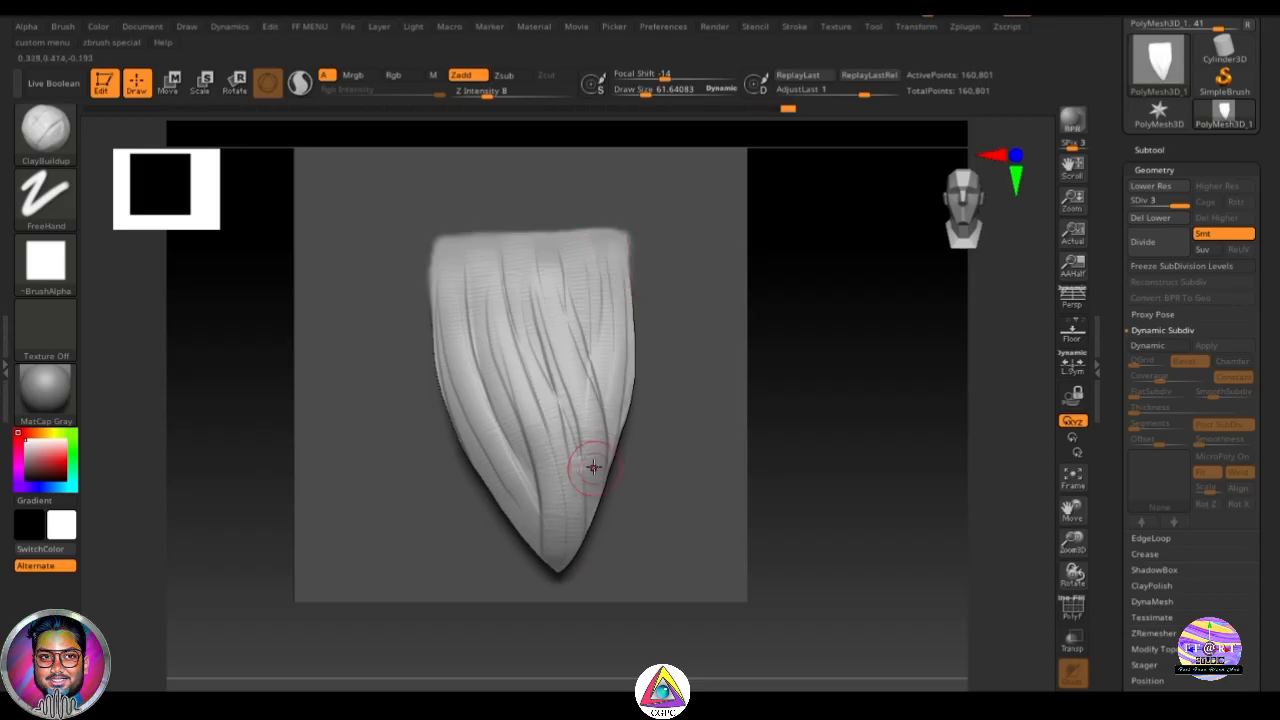
key(ctrl+z)
drag(610, 270, 589, 443)
drag(610, 268, 595, 443)
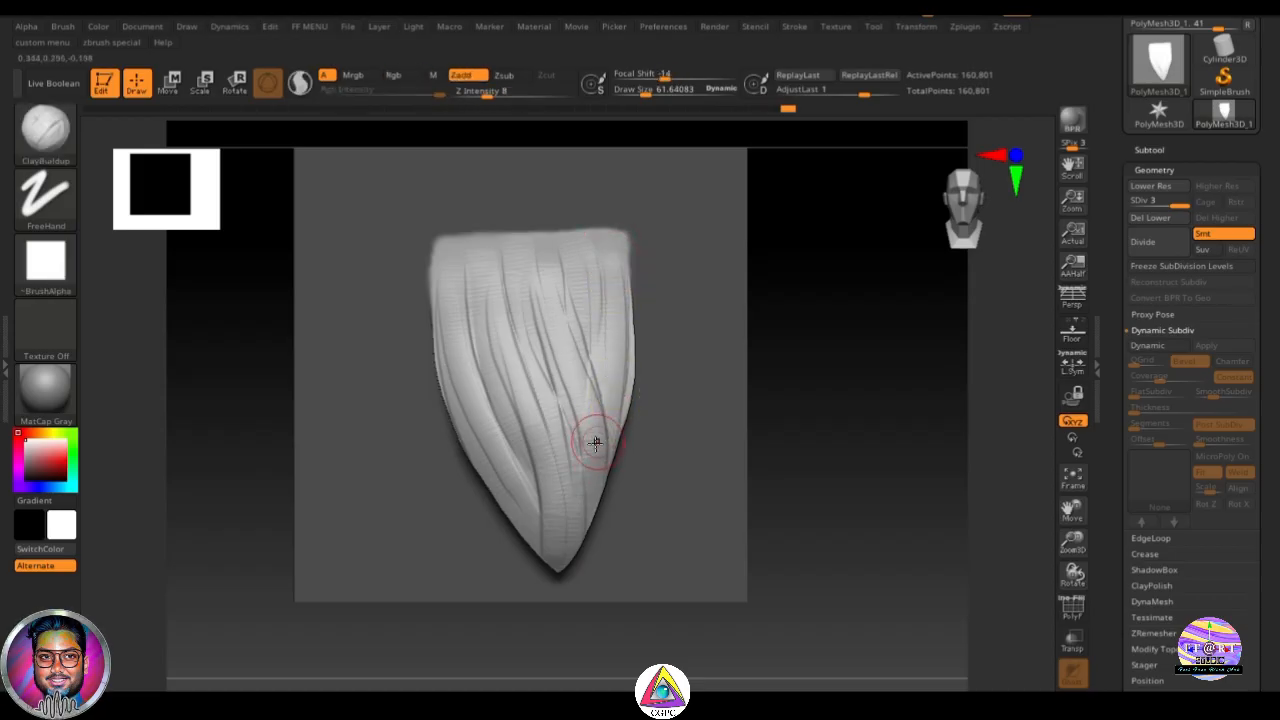
Step: Select the DamStandard brush and carve two long grooves between the left and central strands, from root to tip
mouse_move(800, 383)
mouse_down()
mouse_move(820, 366)
mouse_move(802, 381)
mouse_move(823, 377)
mouse_move(762, 382)
mouse_move(823, 363)
mouse_up()
key(b)
key(d)
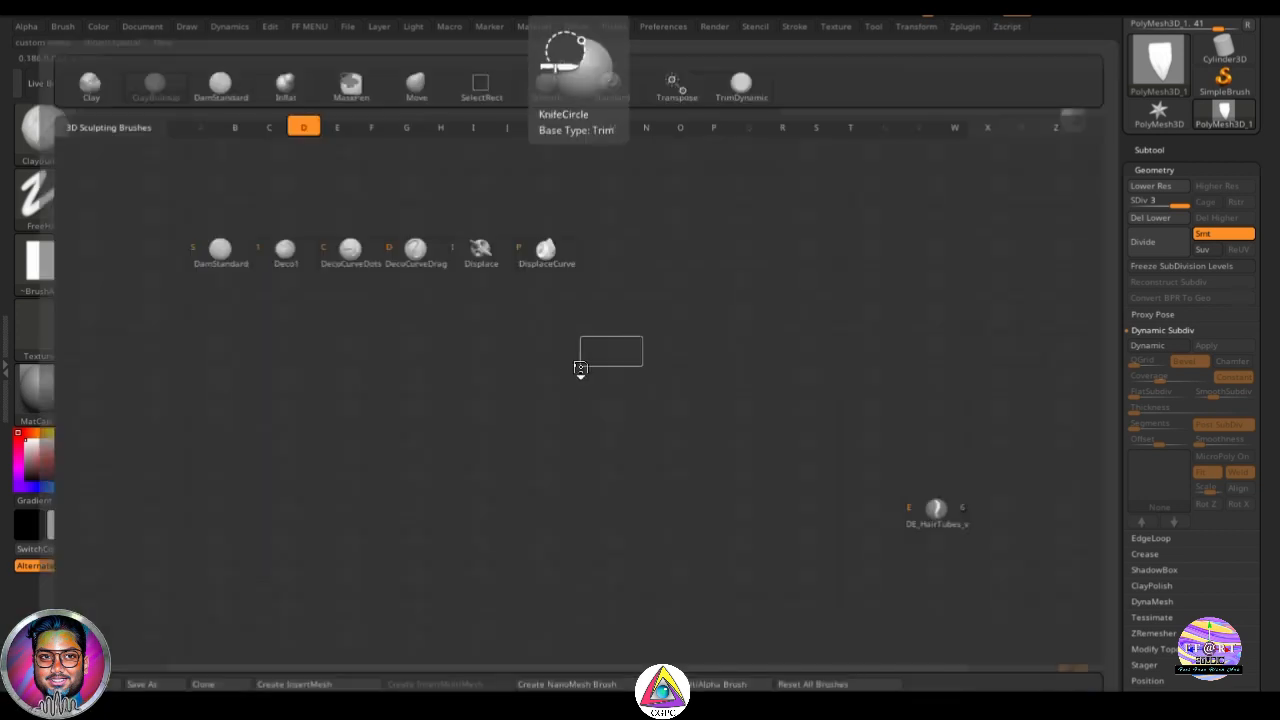
key(s)
drag(492, 277, 571, 491)
key(ctrl+z)
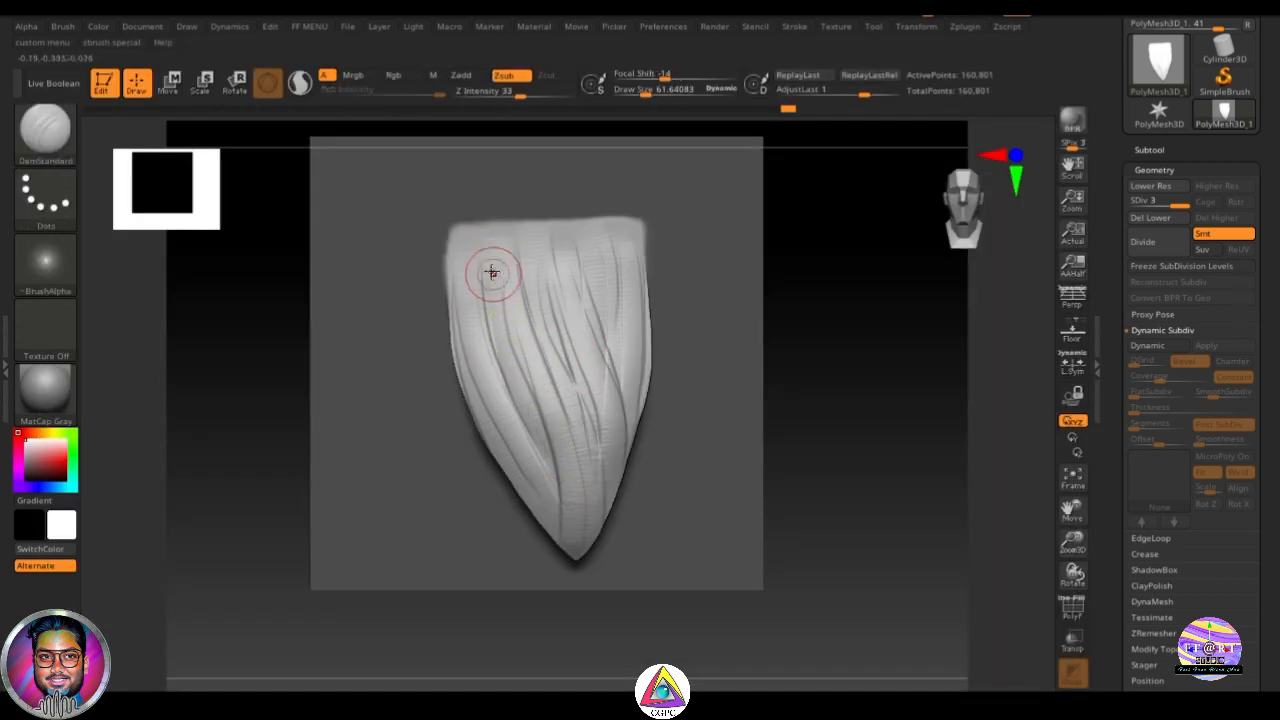
drag(491, 271, 562, 489)
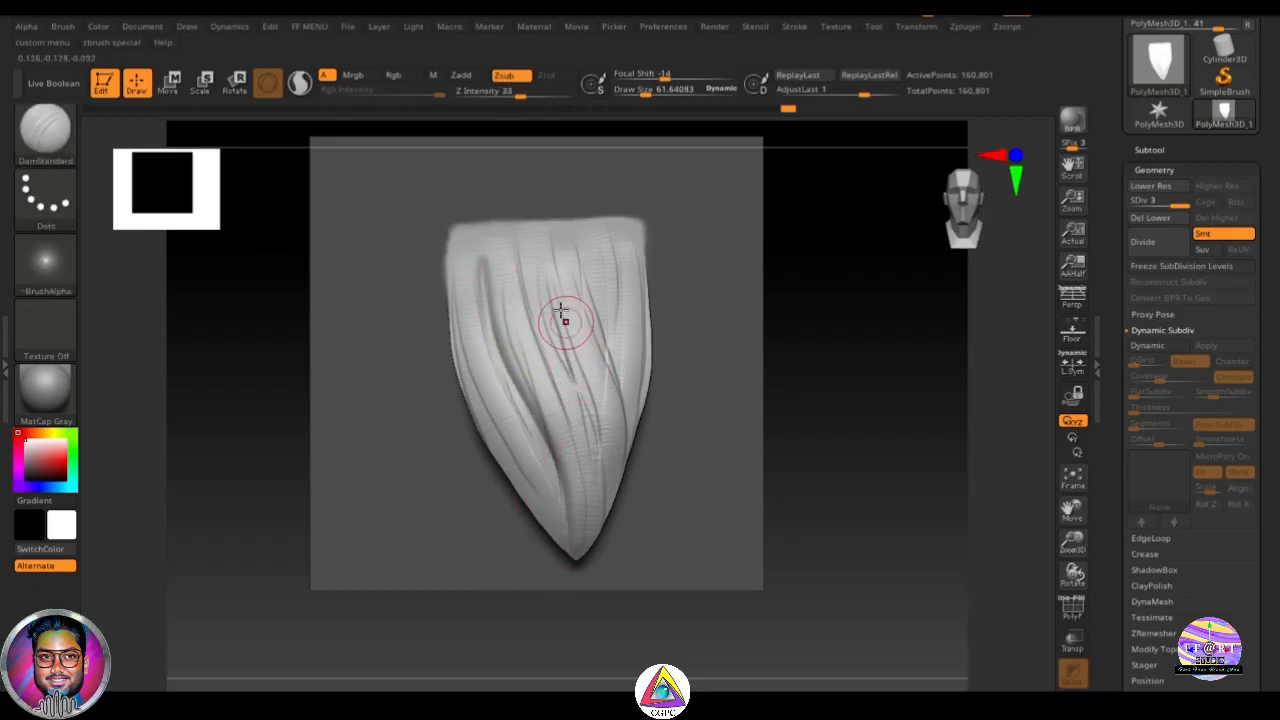
drag(535, 272, 580, 563)
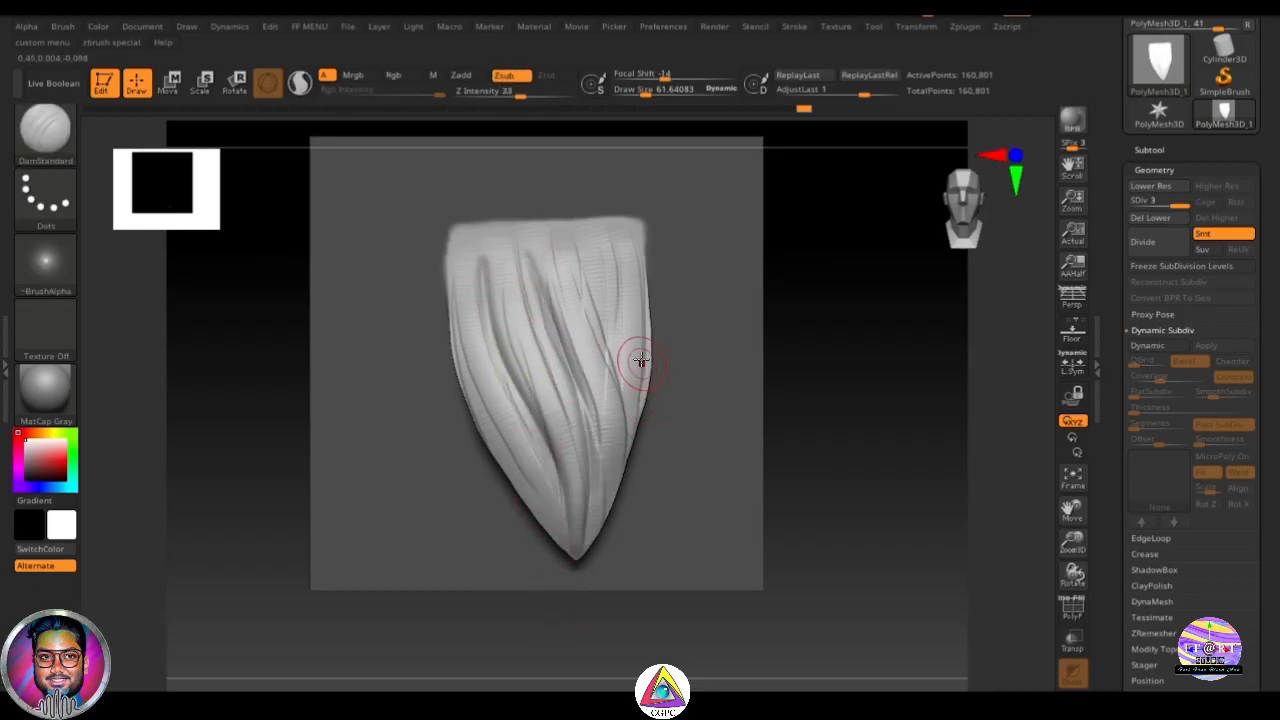
Step: Carve a DamStandard groove down the tuft's right side, undoing trial strokes until its placement fits
mouse_move(576, 259)
mouse_down()
mouse_move(612, 484)
mouse_move(605, 515)
mouse_move(618, 392)
mouse_move(600, 517)
mouse_move(589, 300)
mouse_move(614, 454)
mouse_up()
key(ctrl+z)
key(ctrl+z)
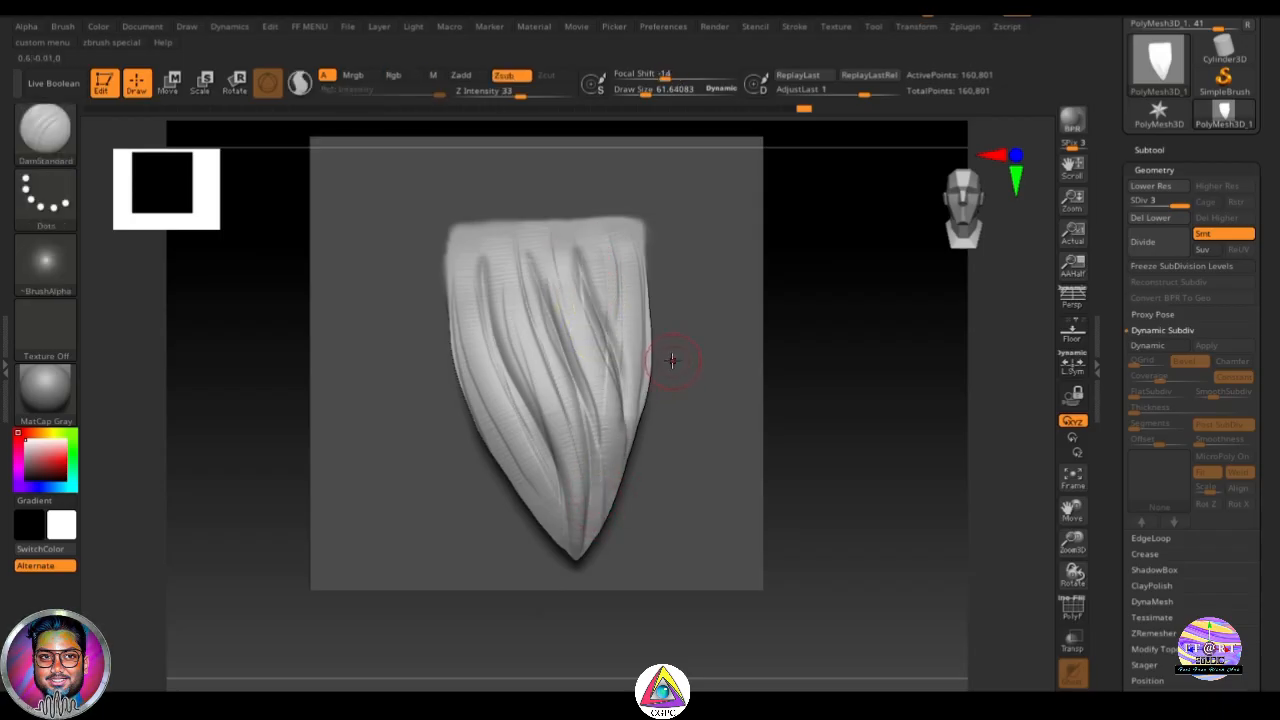
key(ctrl+z)
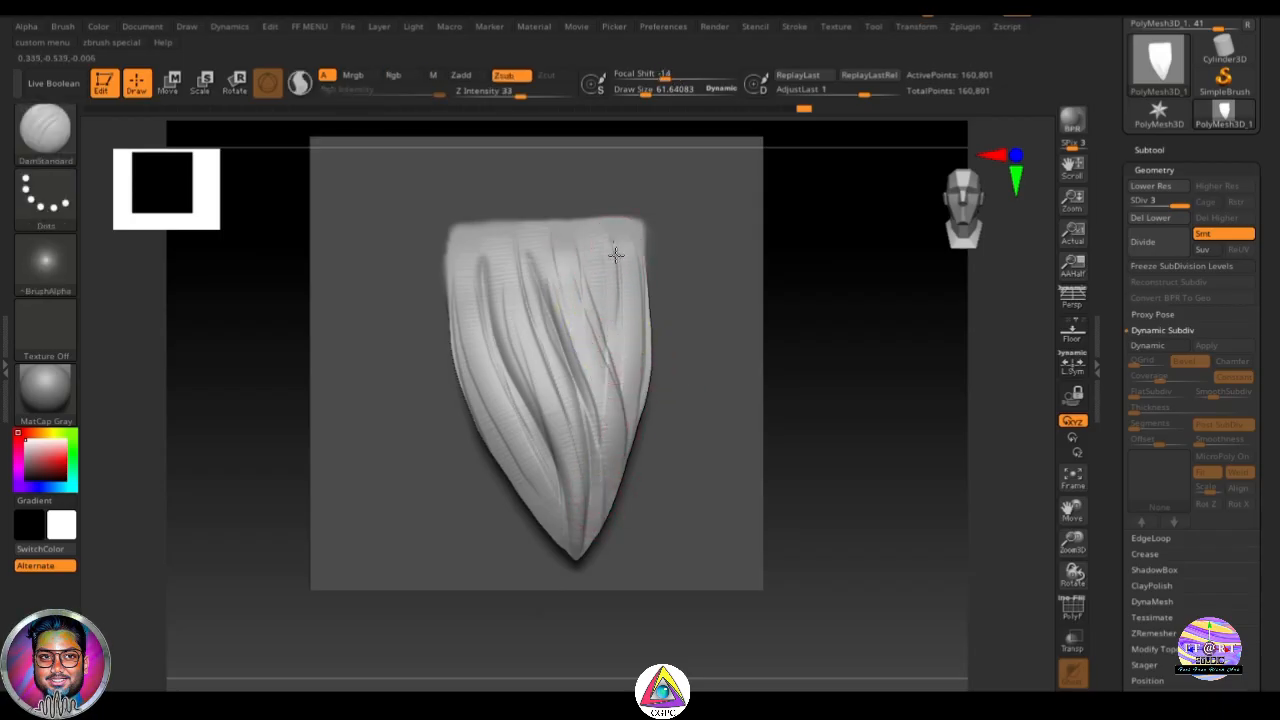
drag(616, 255, 607, 426)
key(ctrl+z)
drag(611, 233, 602, 413)
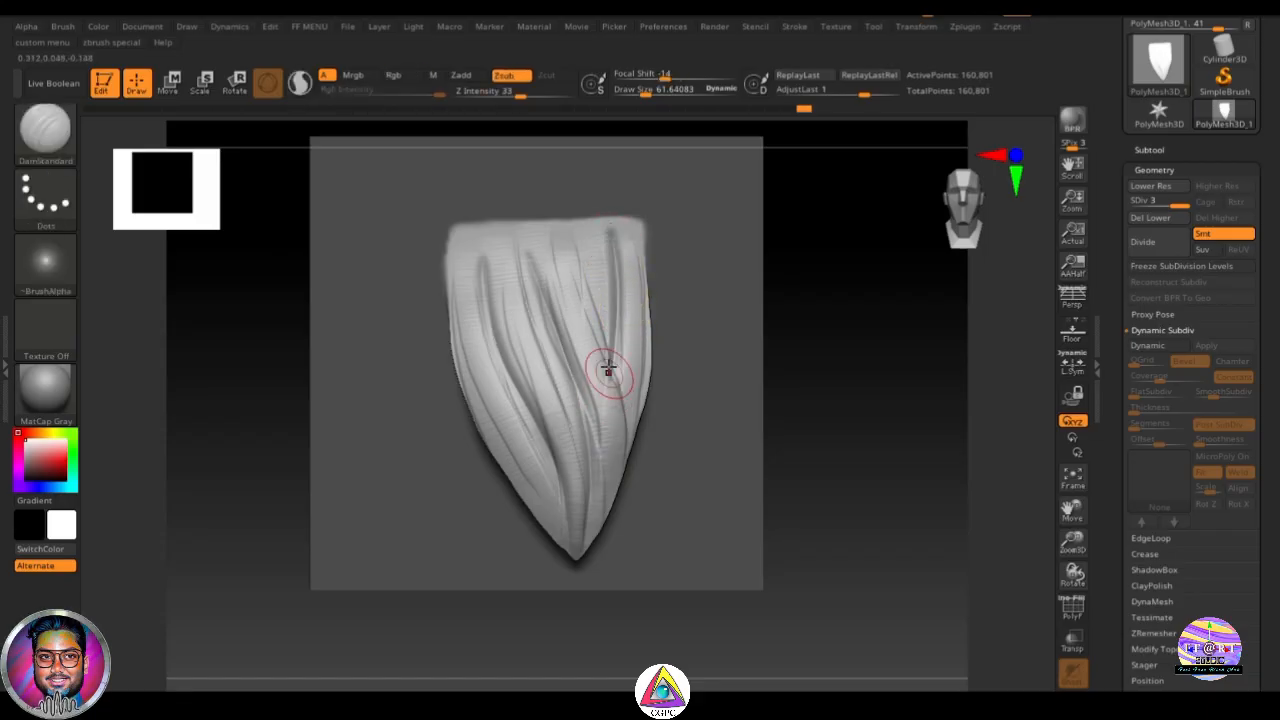
Step: Carve connecting grooves between the central and right strands toward the tip, and undo the unwanted stroke
drag(580, 254, 629, 457)
mouse_move(607, 348)
mouse_down()
mouse_move(614, 397)
mouse_move(583, 540)
mouse_up()
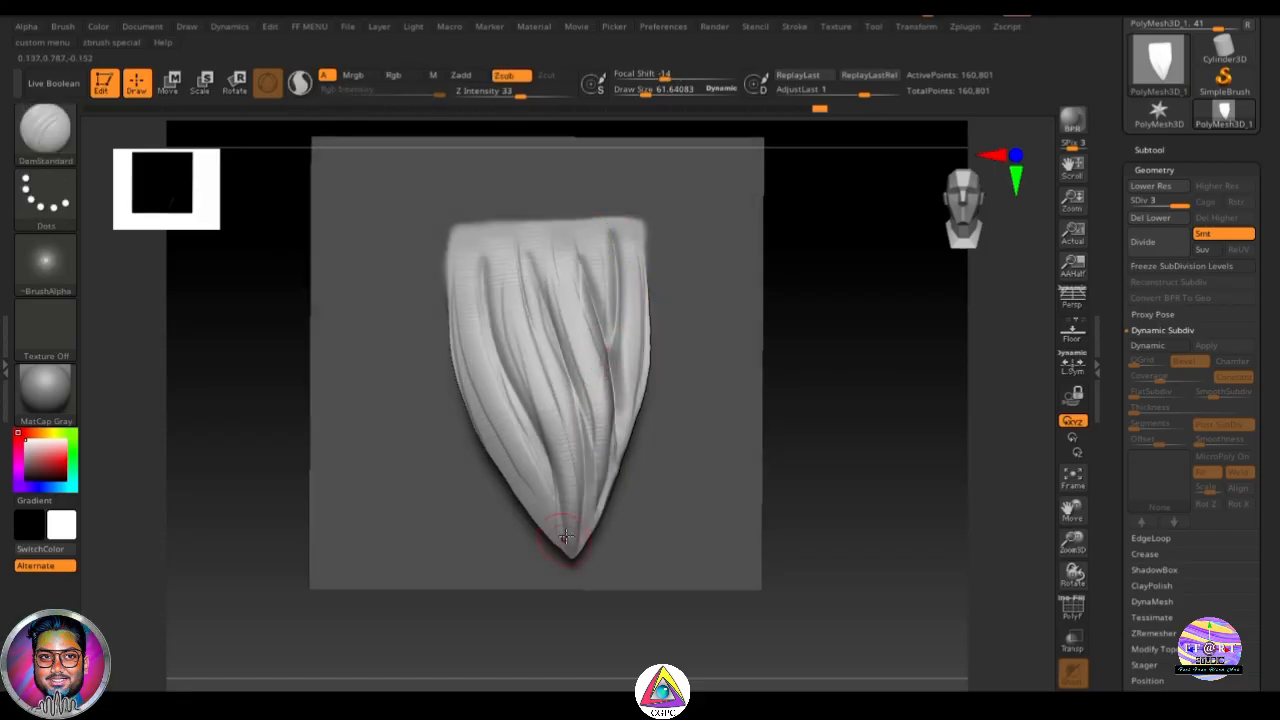
mouse_move(577, 372)
mouse_down()
mouse_move(586, 501)
mouse_move(575, 548)
mouse_move(585, 447)
mouse_move(573, 540)
mouse_up()
key(ctrl+z)
key(ctrl+z)
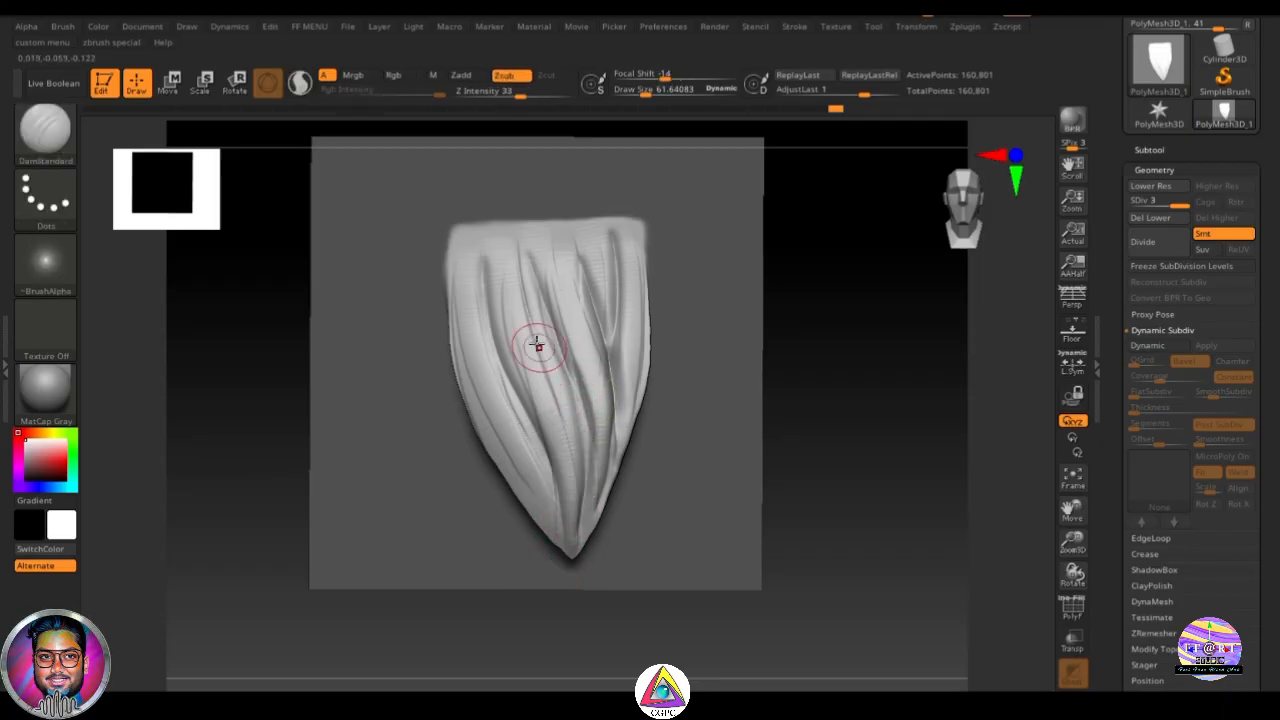
Step: Carve a groove along the tuft's left edge, undoing the trial groove across the left-centre strands
drag(893, 301, 858, 313)
drag(774, 326, 878, 310)
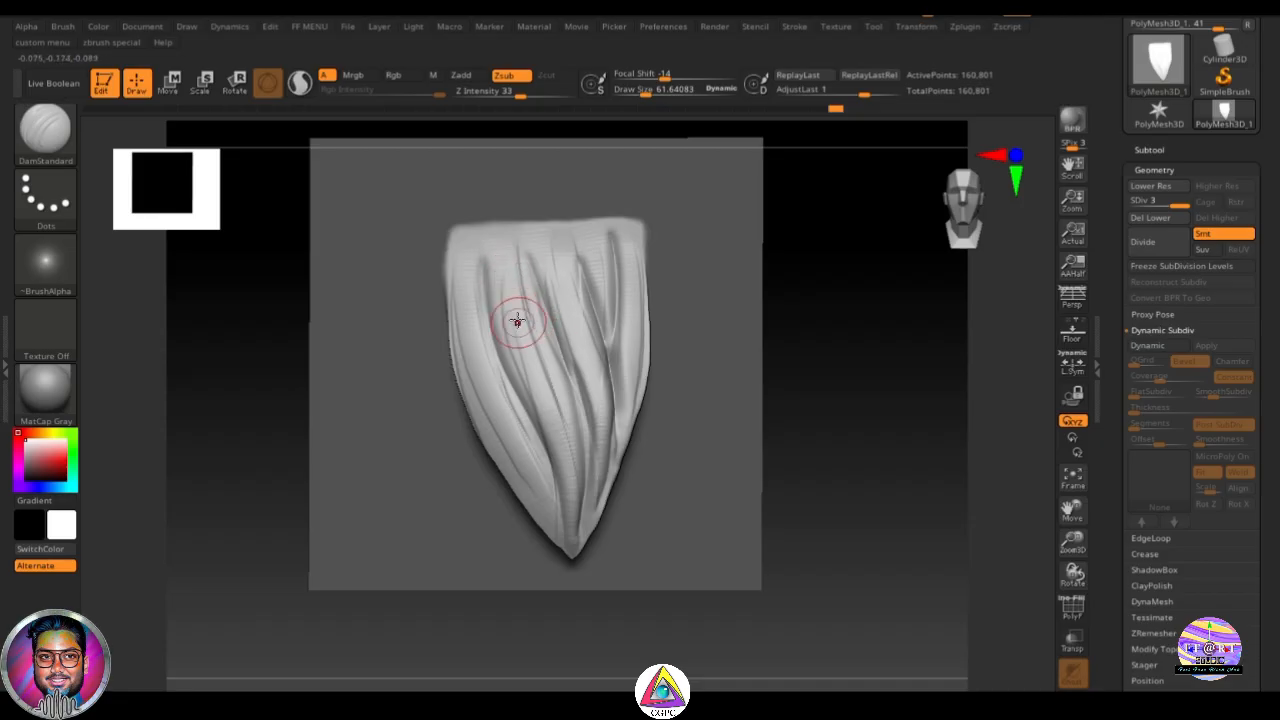
drag(506, 257, 589, 411)
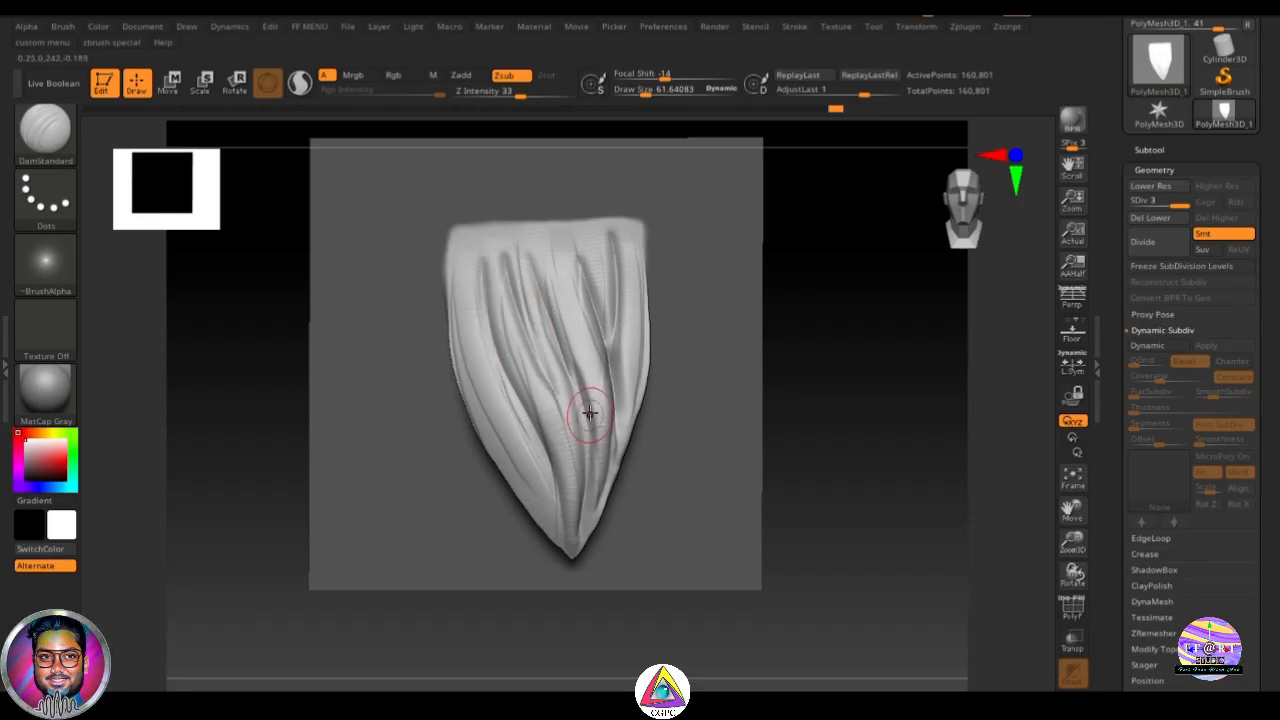
key(ctrl+z)
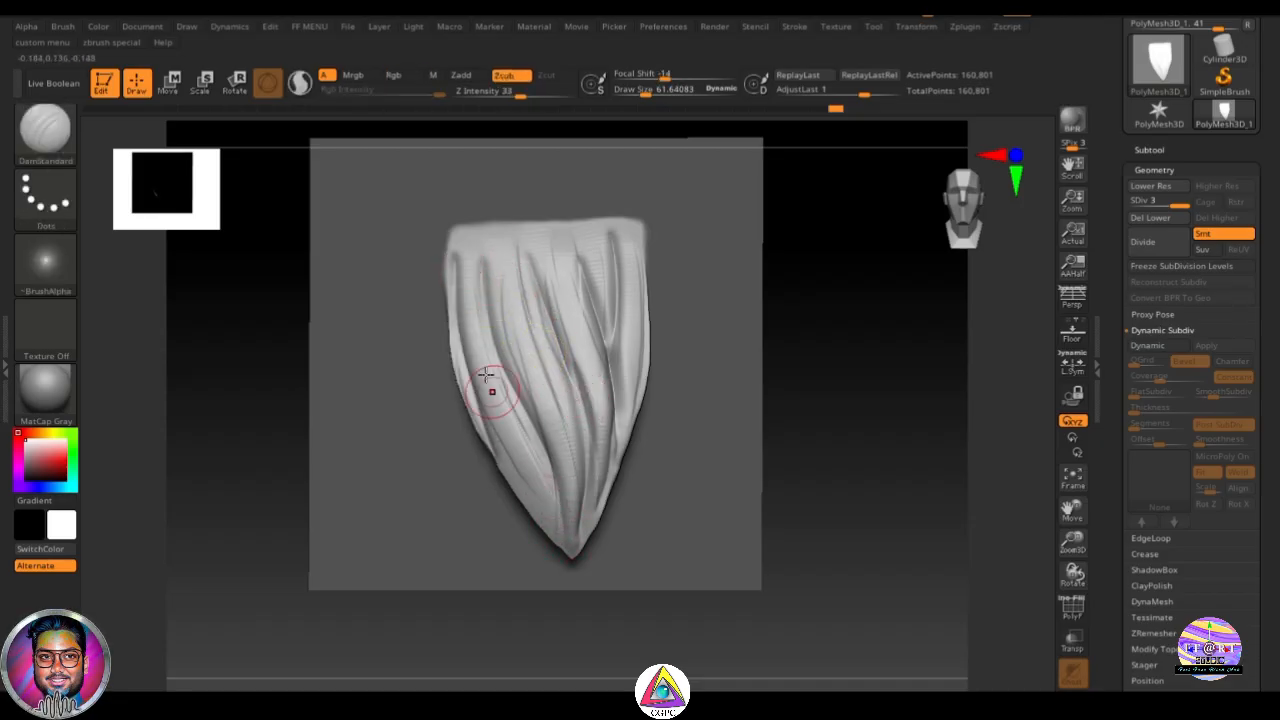
drag(451, 263, 505, 467)
mouse_move(880, 372)
mouse_down()
mouse_move(901, 345)
mouse_move(871, 323)
mouse_up()
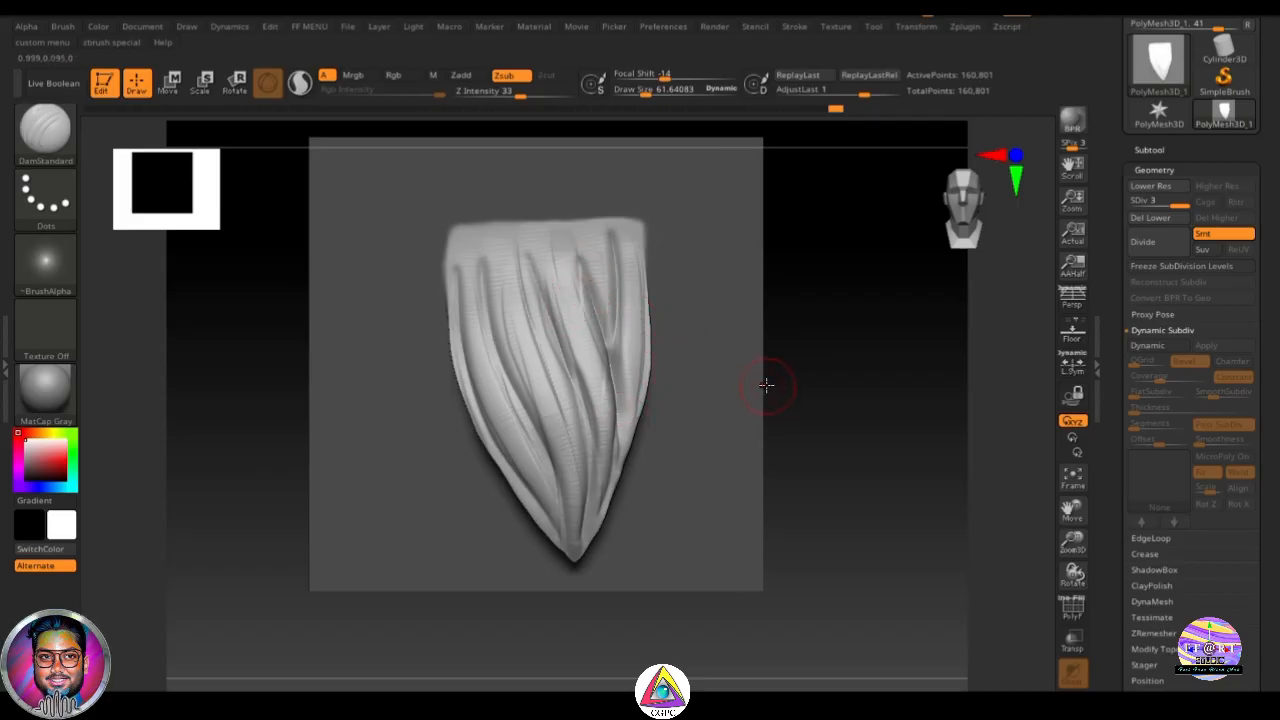
Step: Select the TrimDynamic brush and flatten the ridged surfaces of the central and right strands with draw size about 62
key(b)
key(t)
key(d)
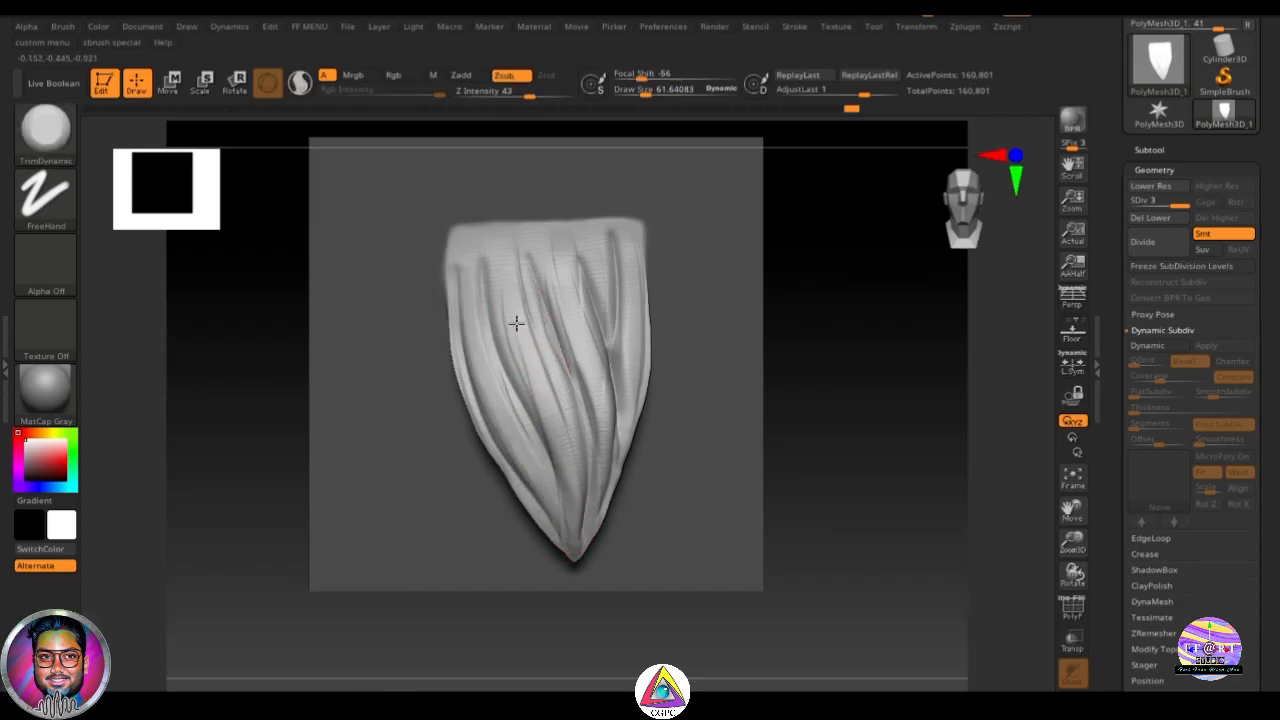
mouse_move(556, 278)
mouse_down()
mouse_move(586, 357)
mouse_move(590, 488)
mouse_up()
drag(623, 266, 601, 479)
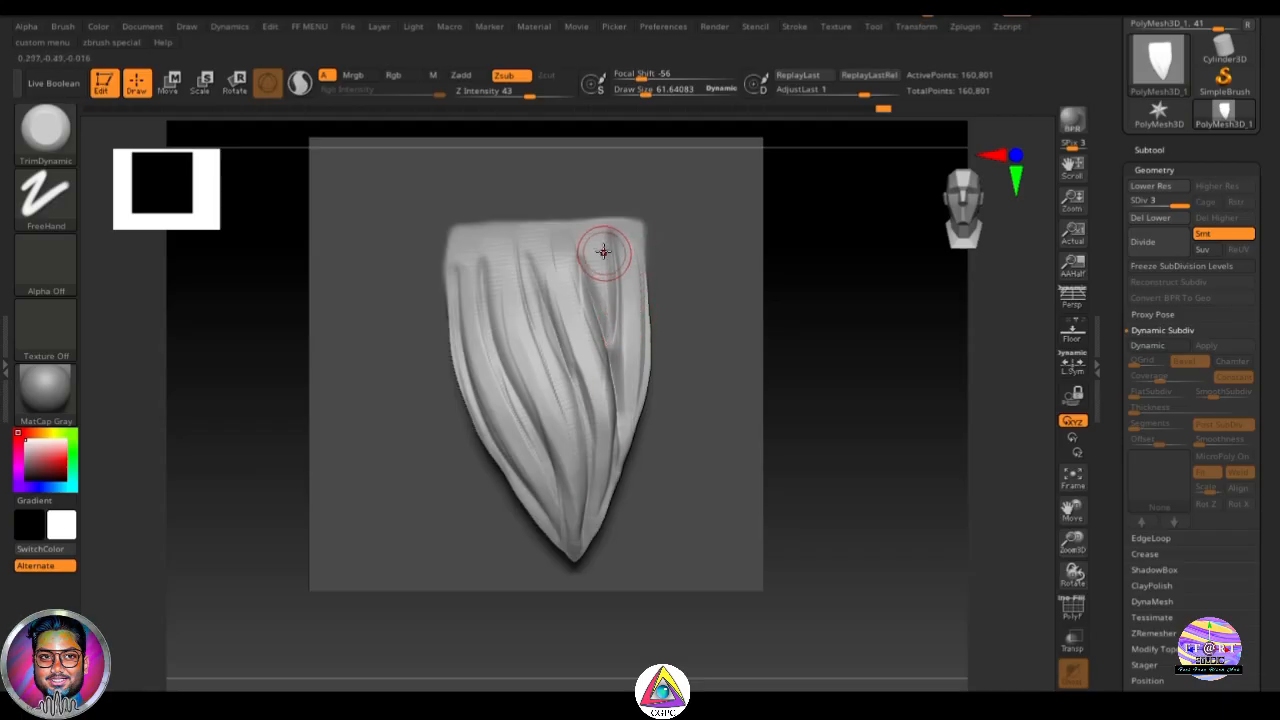
drag(604, 252, 594, 372)
key(ctrl+z)
drag(597, 245, 596, 354)
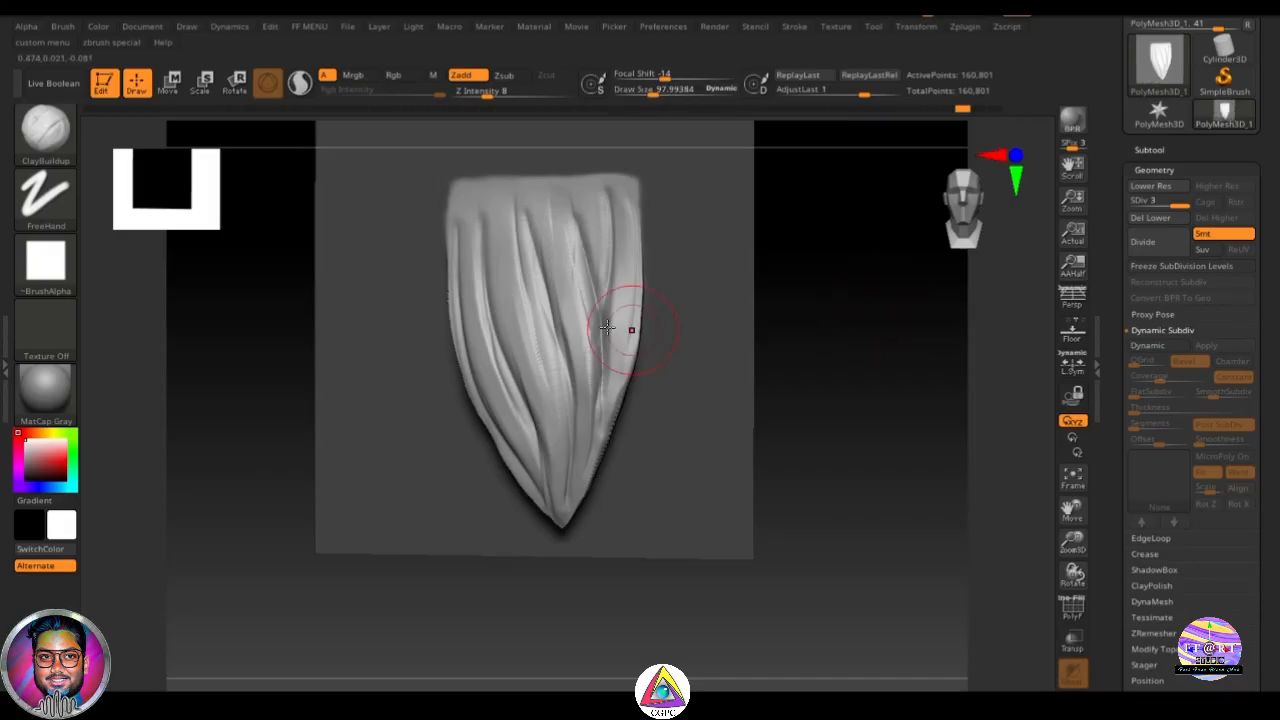
Step: Smooth the strands, the tuft's side edges and the right-hand groove using draw size about 98
shift+drag(629, 329, 528, 400)
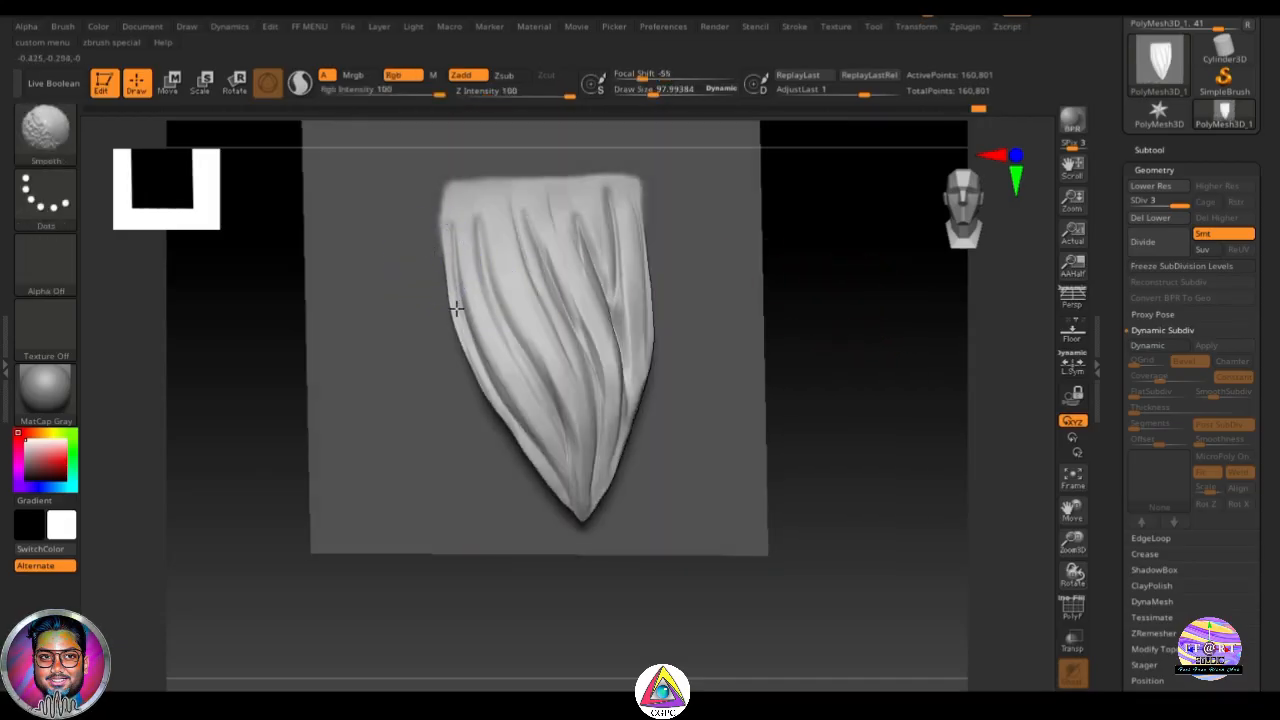
shift+drag(456, 308, 505, 430)
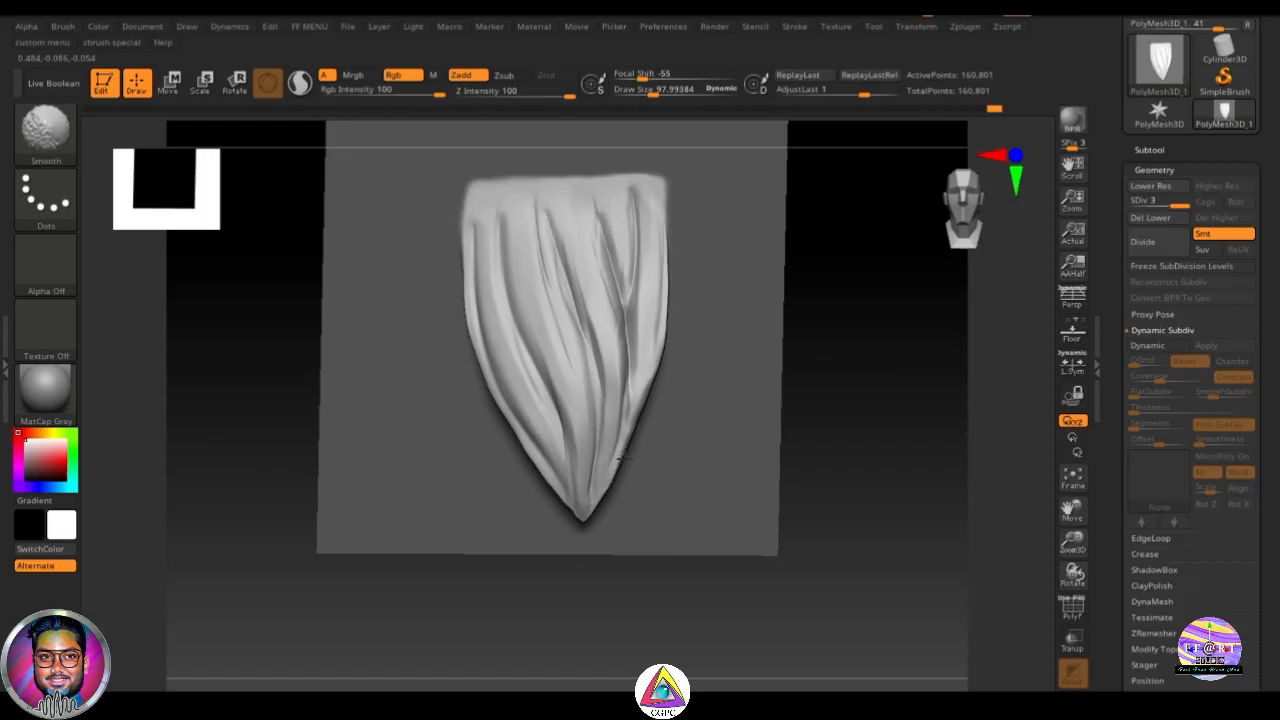
shift+drag(620, 458, 640, 380)
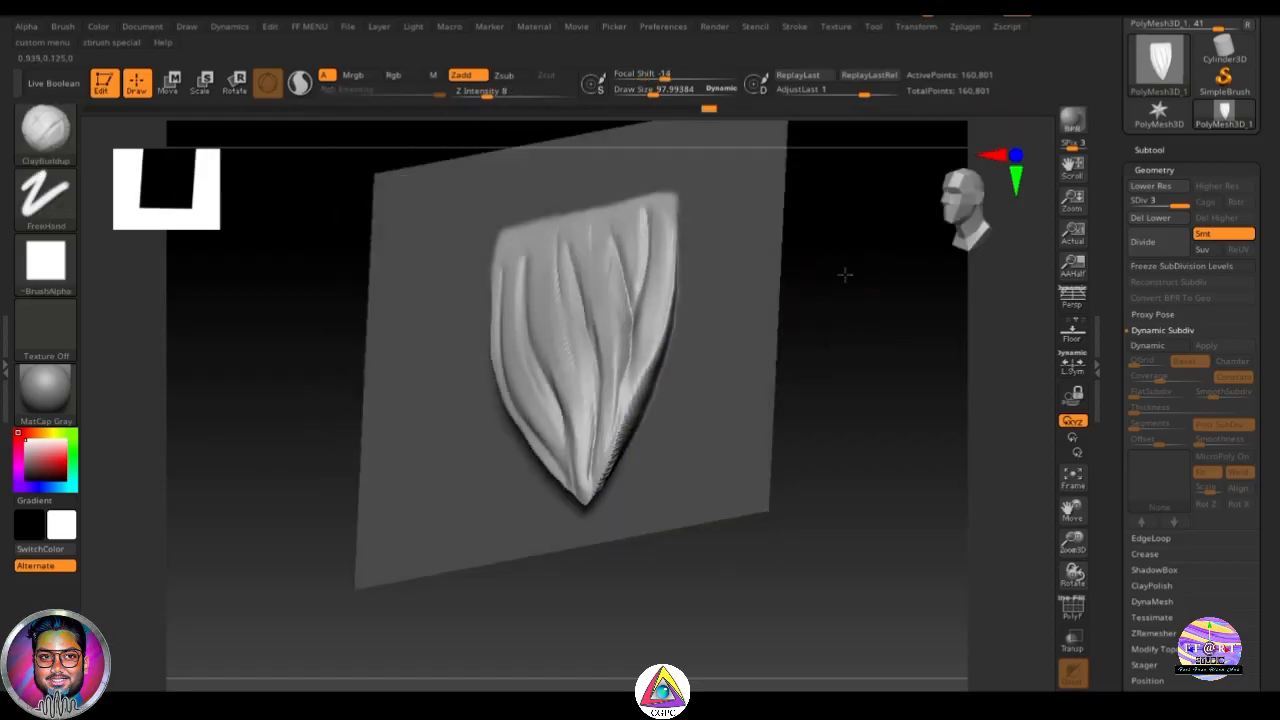
shift+drag(605, 428, 580, 488)
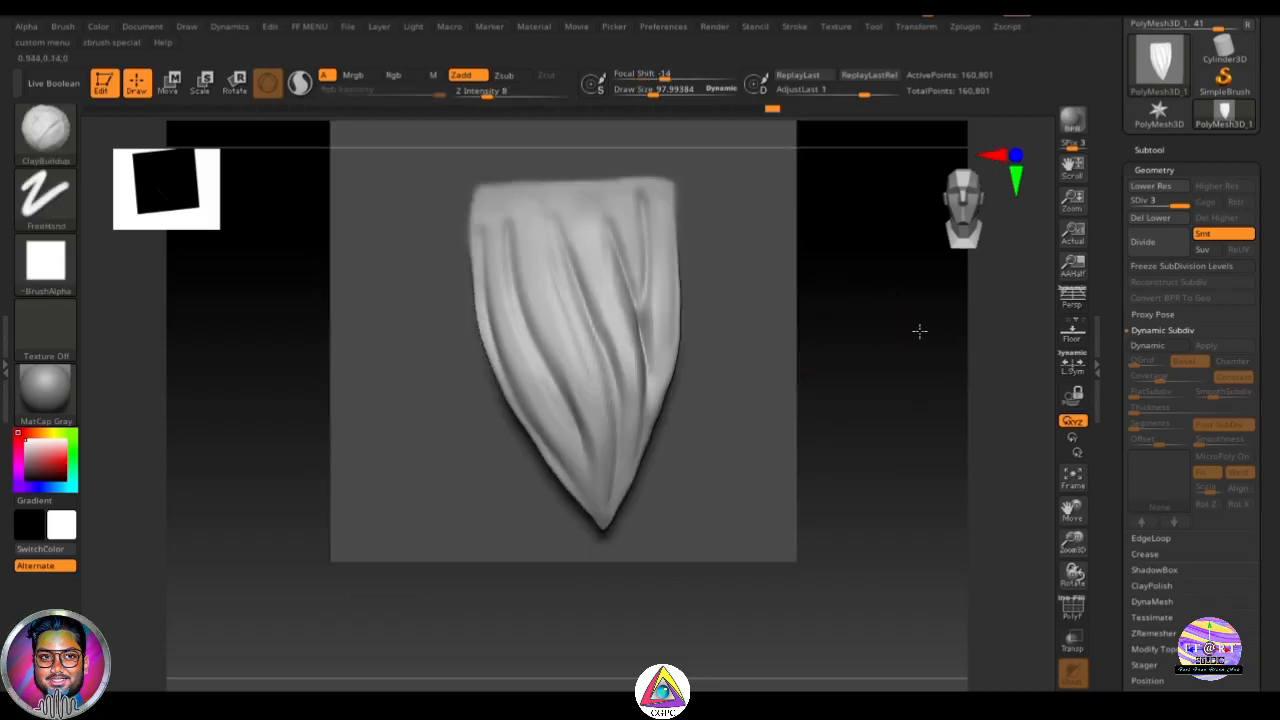
mouse_move(634, 368)
shift+mouse_down()
mouse_move(656, 268)
mouse_move(636, 398)
shift+mouse_up()
alt+drag(860, 365, 838, 359)
shift+drag(634, 358, 618, 412)
alt+drag(810, 335, 785, 339)
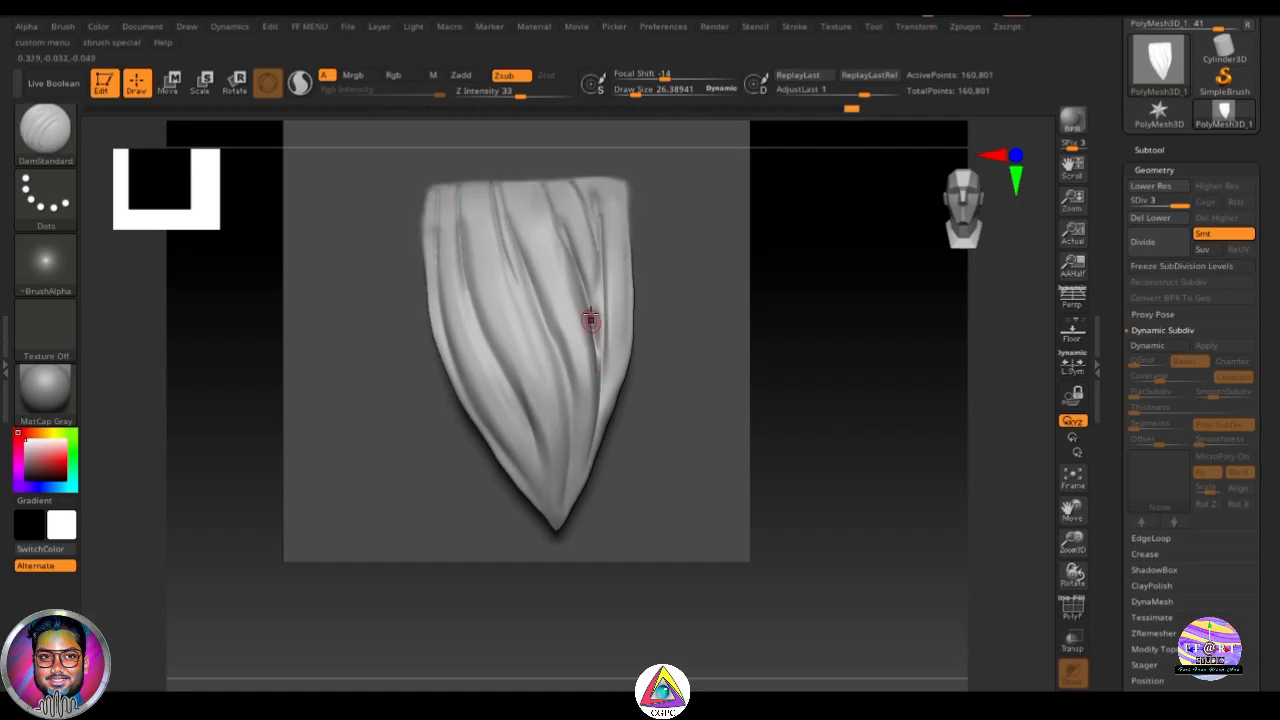
Step: Sharpen the creases between the strands down to the tip using DamStandard with draw size about 26
right_drag(638, 223, 573, 467)
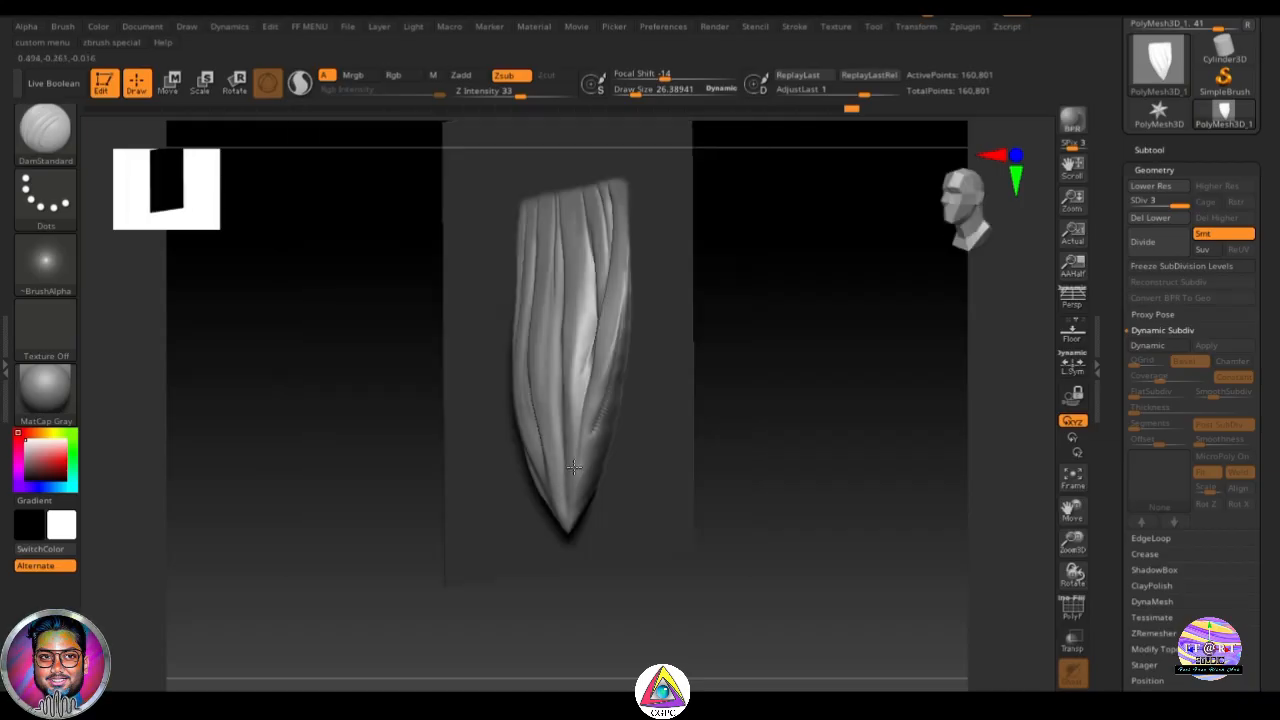
drag(607, 413, 612, 402)
shift+right_drag(612, 402, 562, 256)
drag(558, 252, 594, 355)
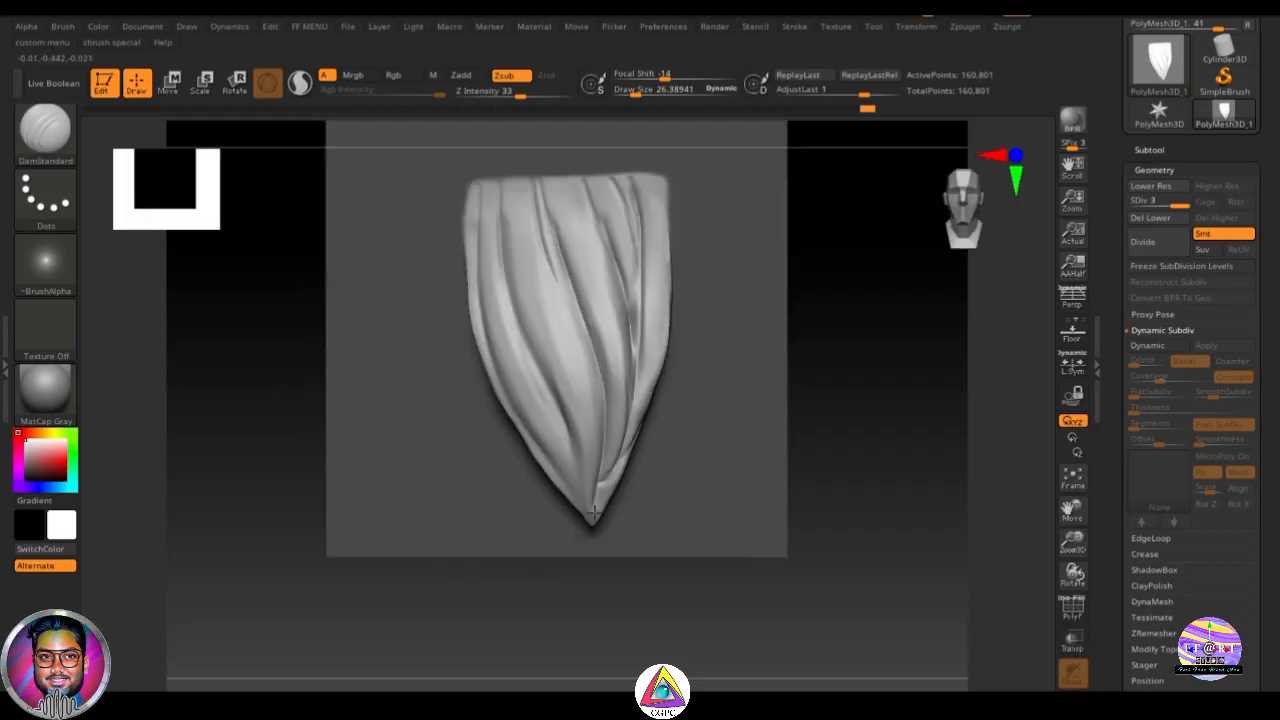
drag(524, 335, 572, 472)
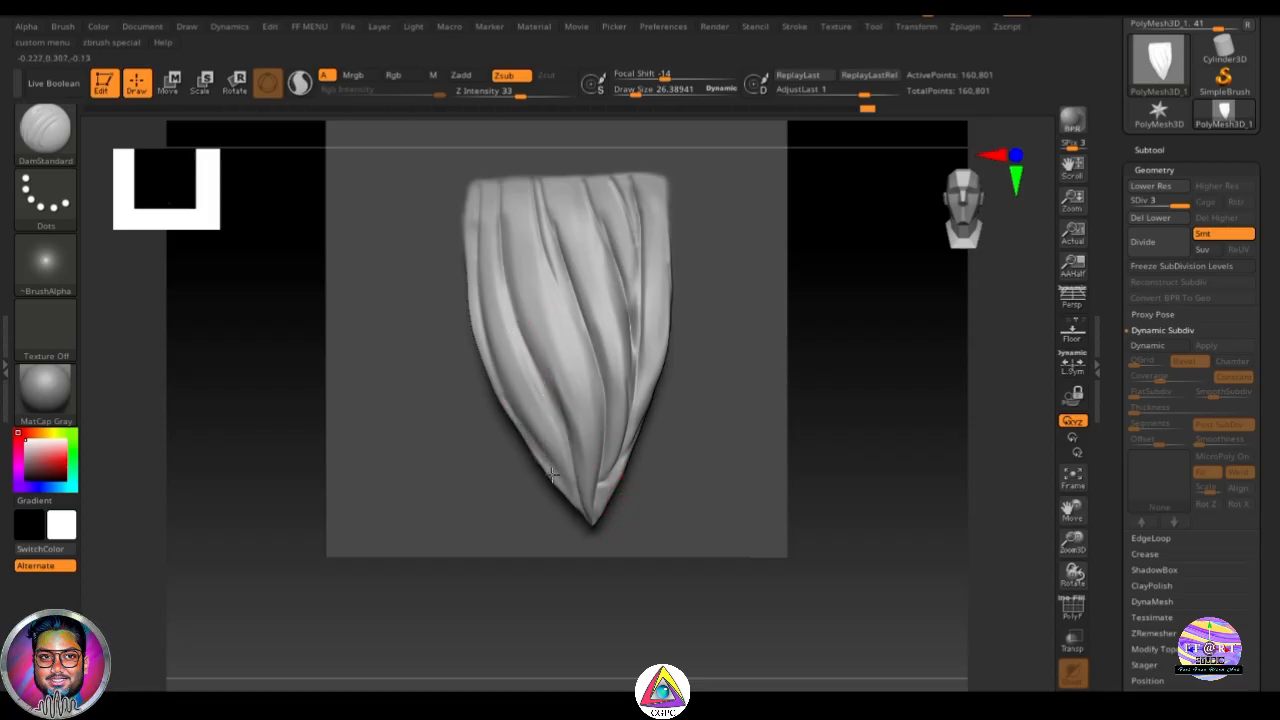
ctrl+right_drag(523, 431, 440, 468)
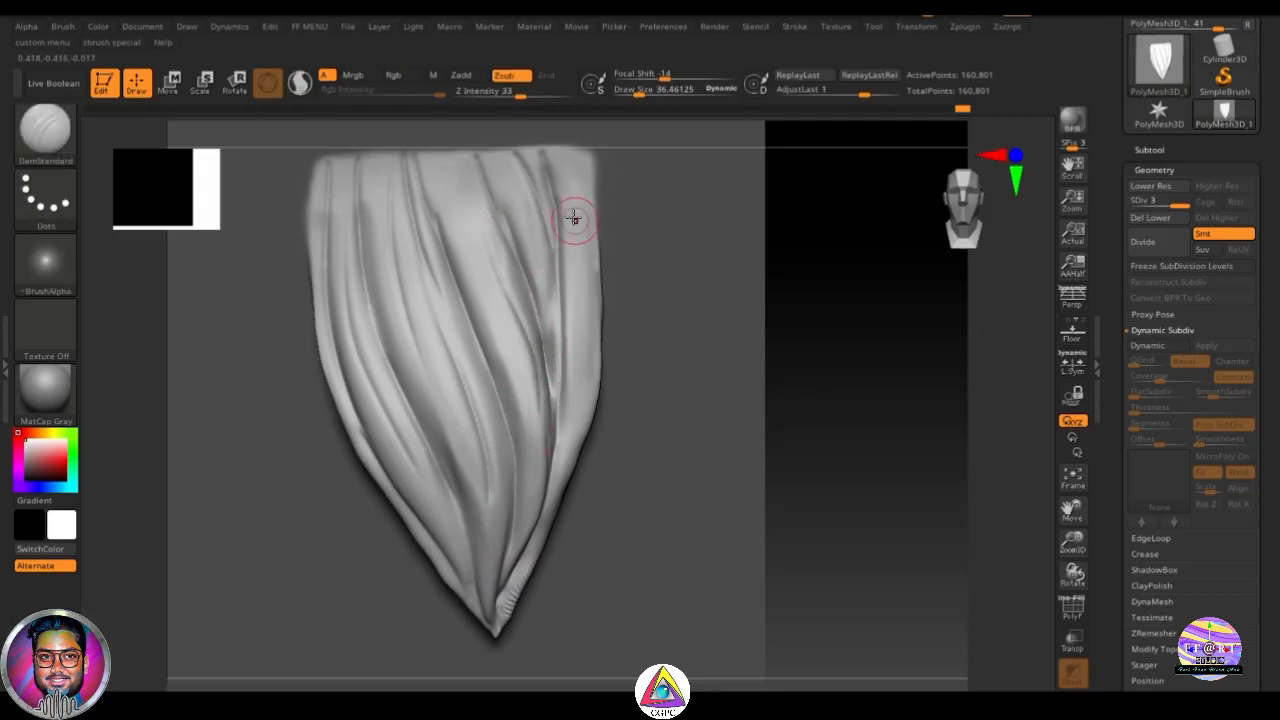
Step: Cut finer creases along the right-edge strand down to the tip using DamStandard with draw size about 36
drag(574, 218, 546, 494)
drag(729, 275, 782, 275)
drag(586, 455, 501, 610)
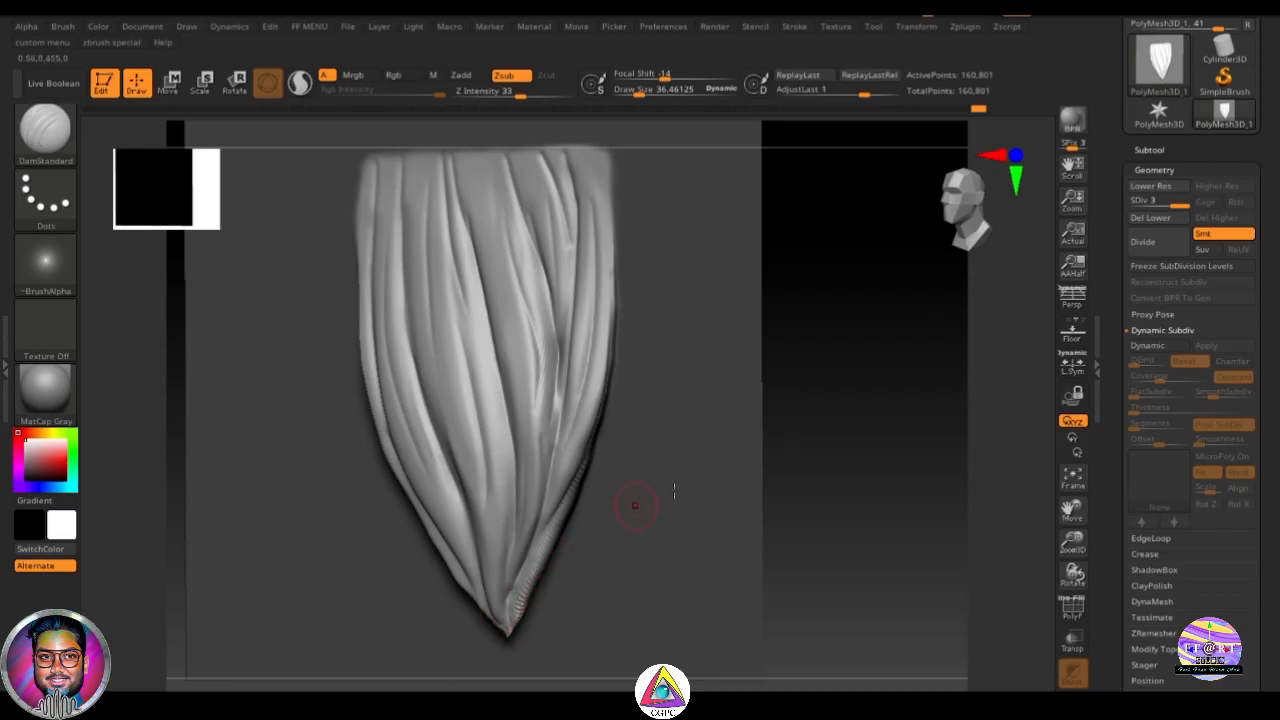
Step: Select the Pinch brush and tighten the creases of the left and central strands down to the tip with draw size about 65
shift+drag(883, 417, 900, 414)
alt+drag(703, 424, 660, 392)
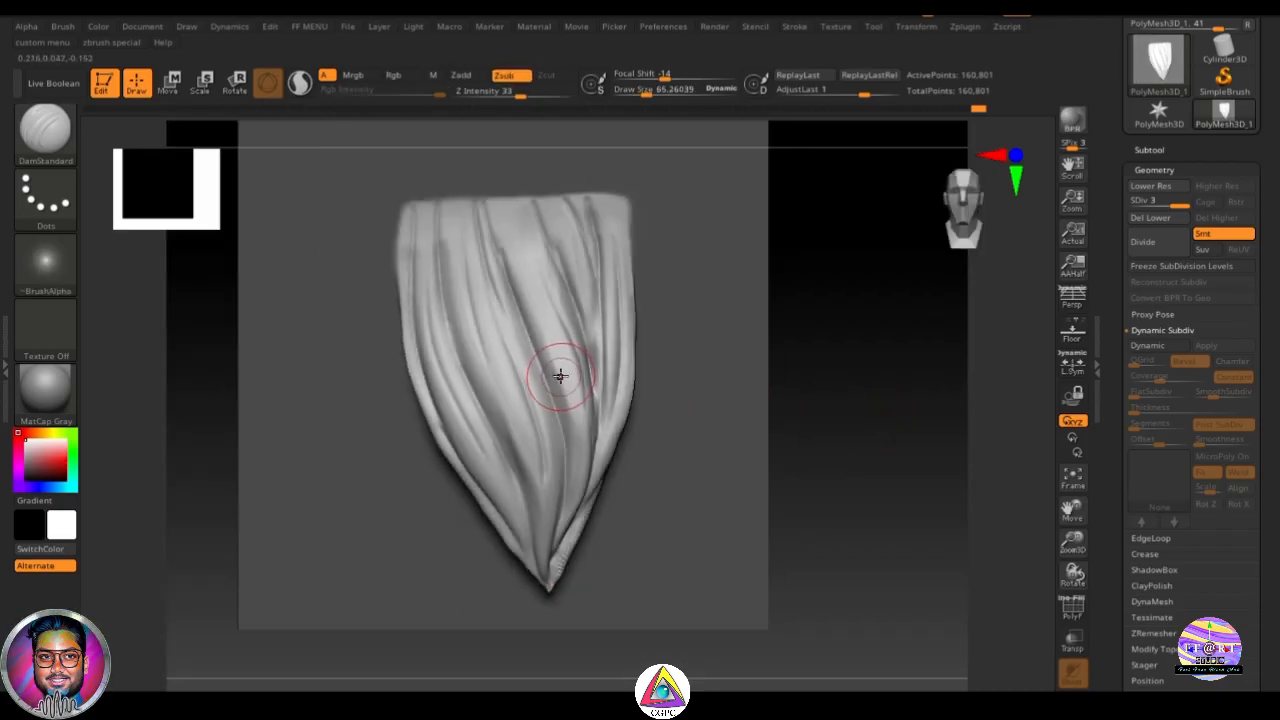
key(b)
key(p)
key(i)
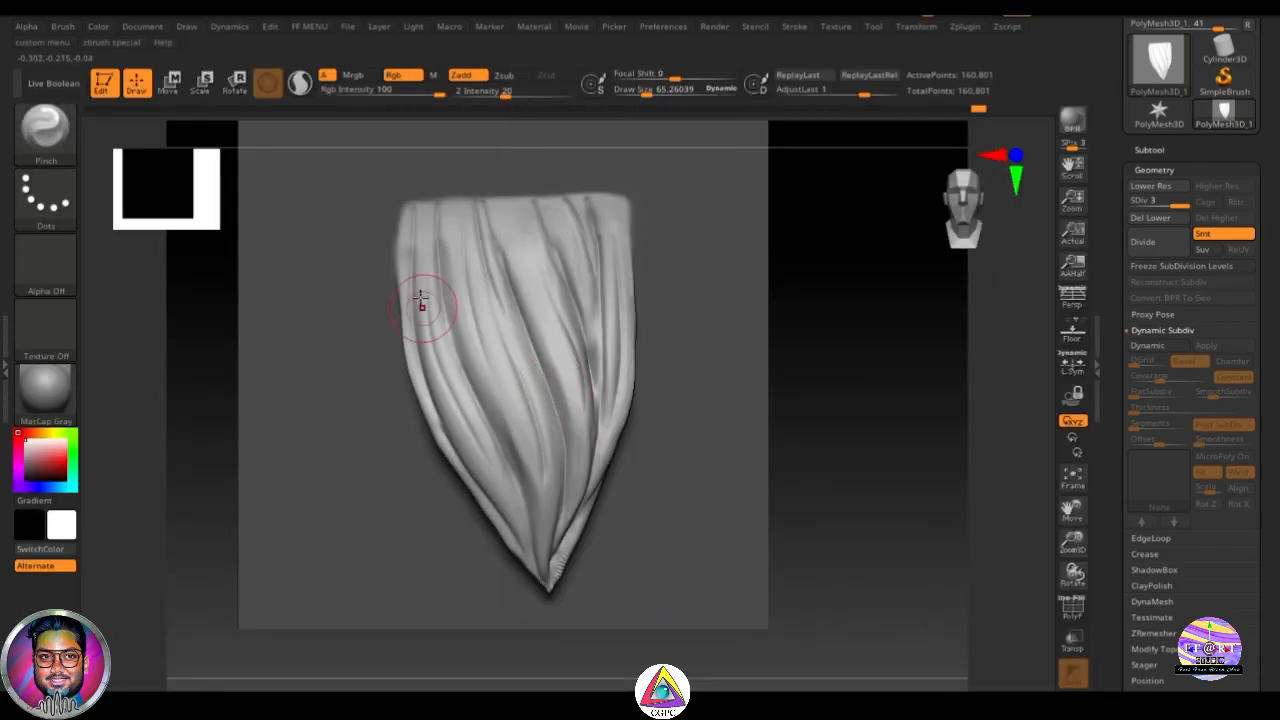
mouse_move(414, 234)
mouse_down()
mouse_move(427, 410)
mouse_move(523, 514)
mouse_move(532, 555)
mouse_up()
mouse_move(483, 346)
mouse_down()
mouse_move(516, 462)
mouse_move(524, 590)
mouse_up()
mouse_move(509, 275)
mouse_down()
mouse_move(562, 456)
mouse_move(543, 543)
mouse_up()
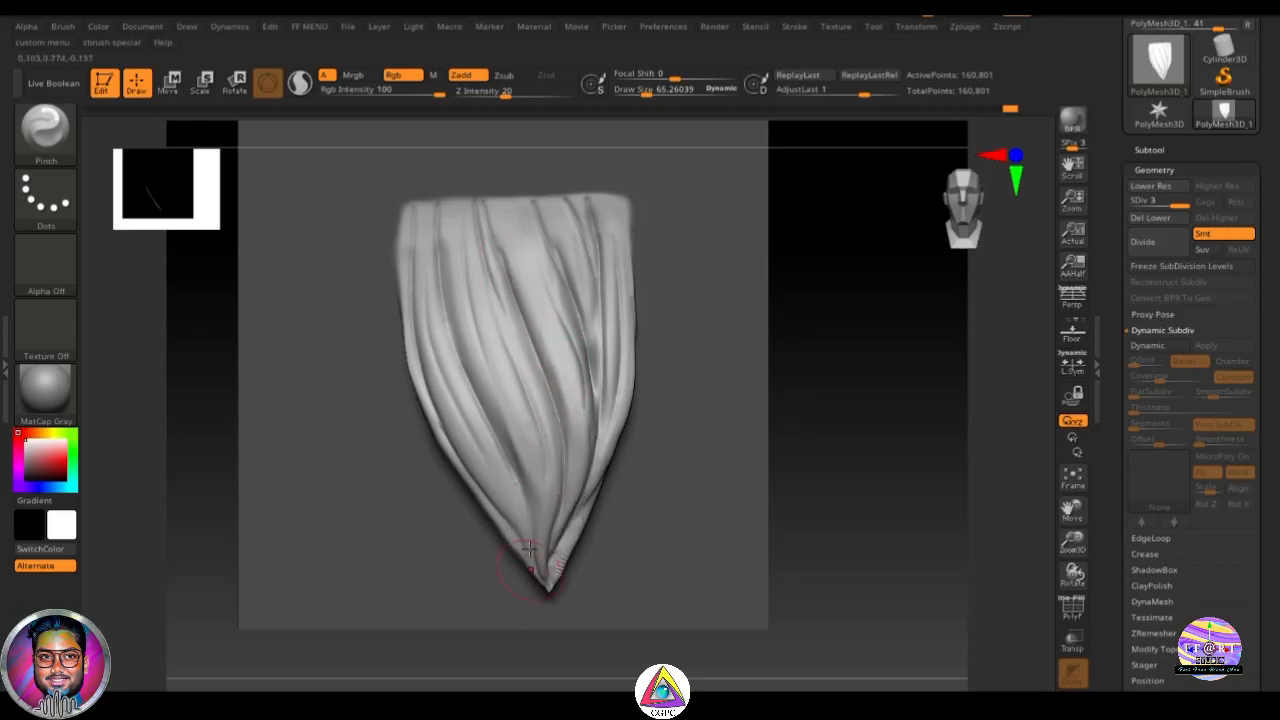
Step: Pinch the creases of the right-hand strands and the ridged tip, plus the upper part of the left strands
drag(572, 272, 594, 465)
drag(591, 235, 606, 406)
mouse_move(612, 312)
mouse_down()
mouse_move(596, 436)
mouse_move(558, 512)
mouse_up()
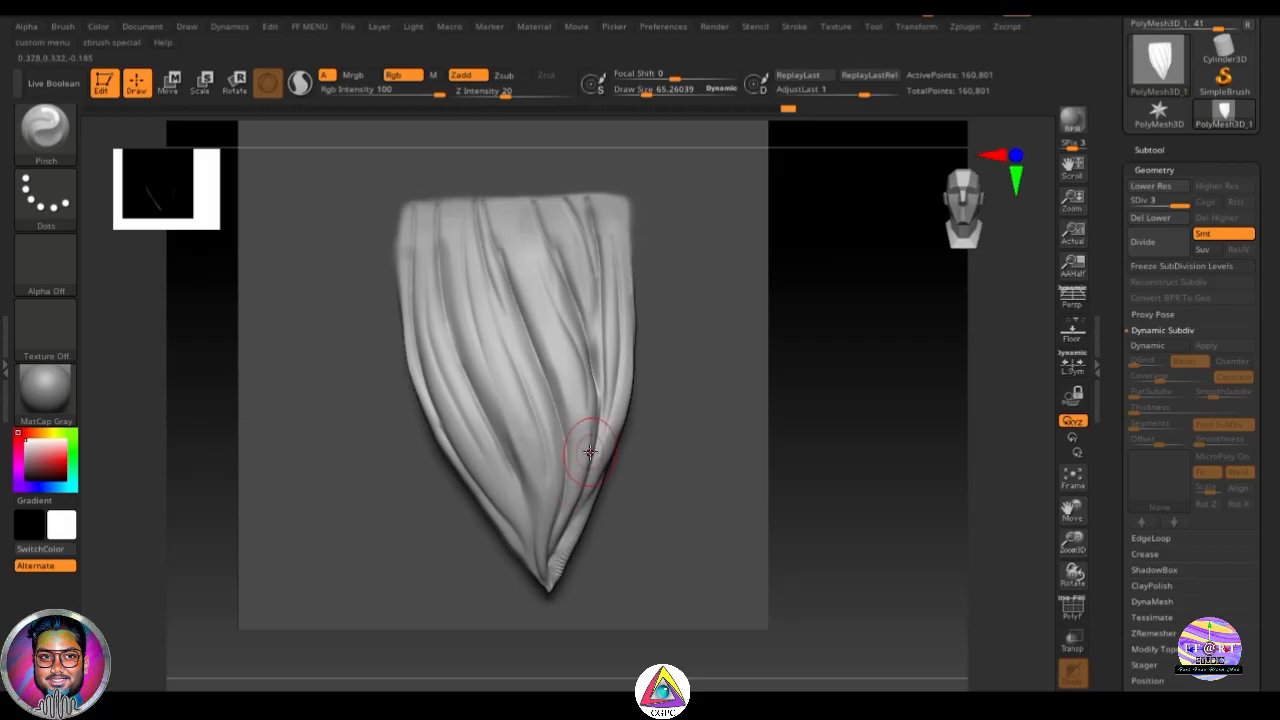
alt+drag(857, 425, 878, 347)
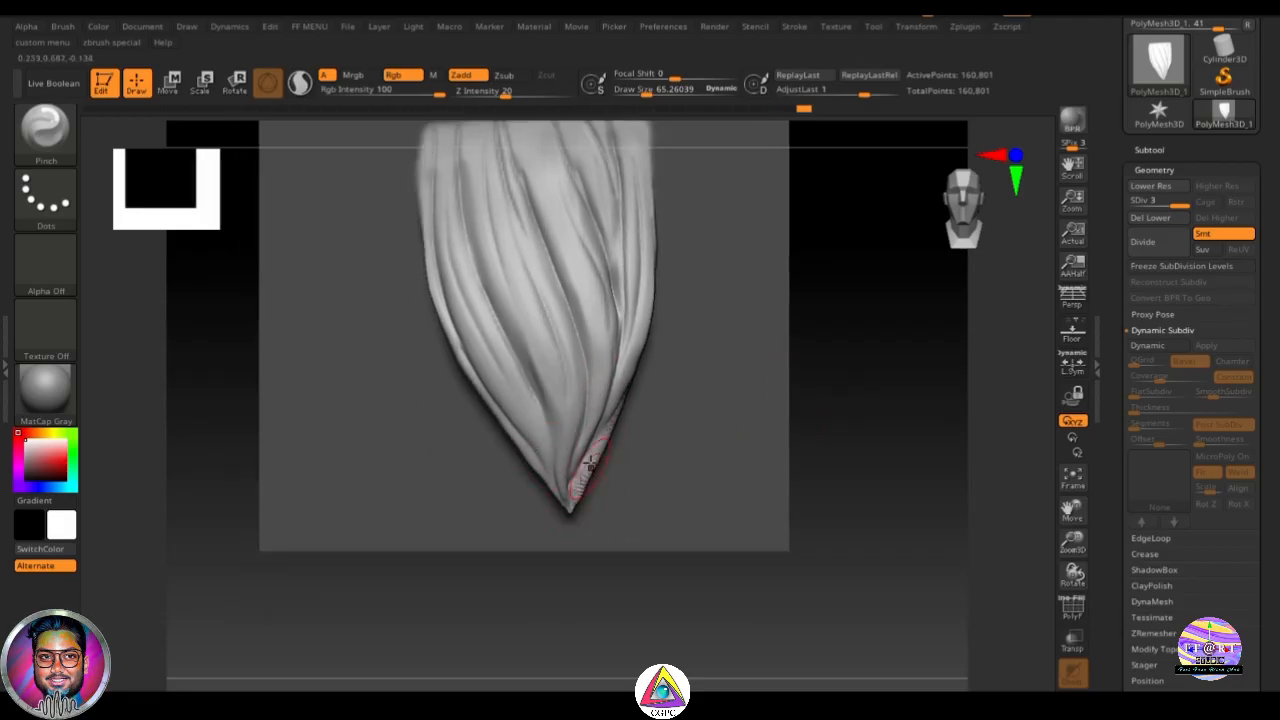
drag(598, 452, 601, 446)
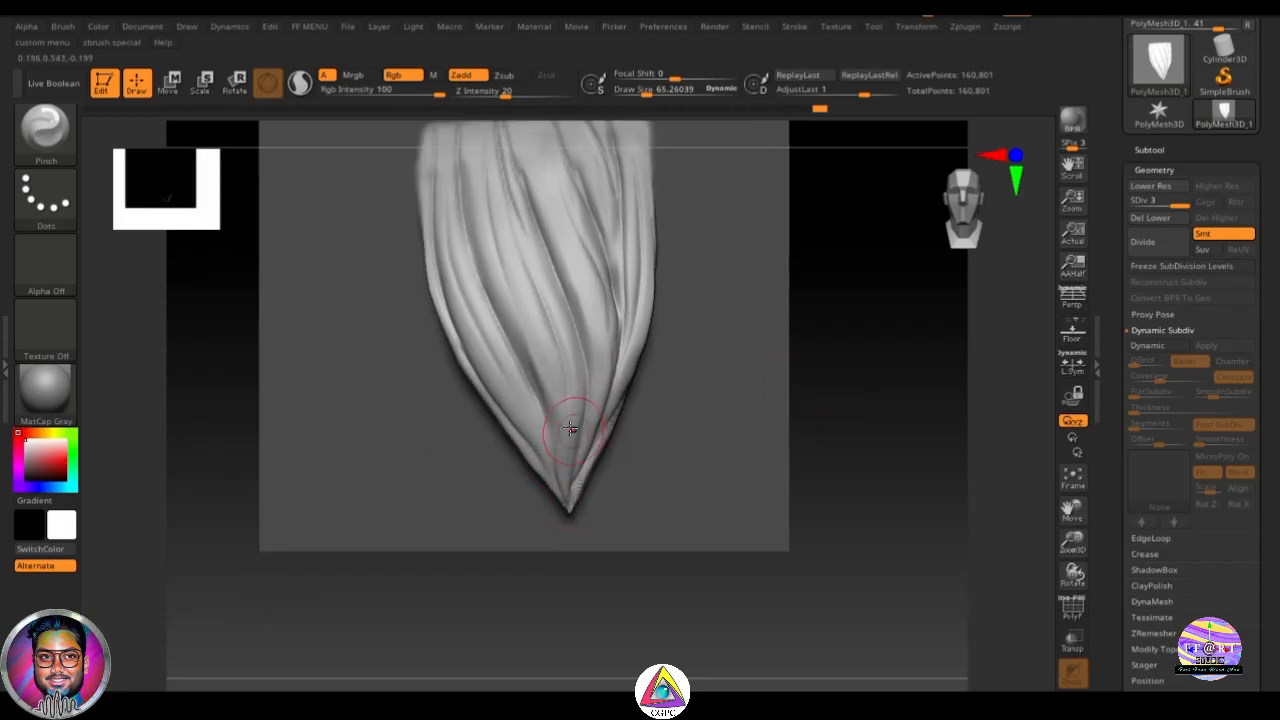
alt+drag(917, 306, 884, 392)
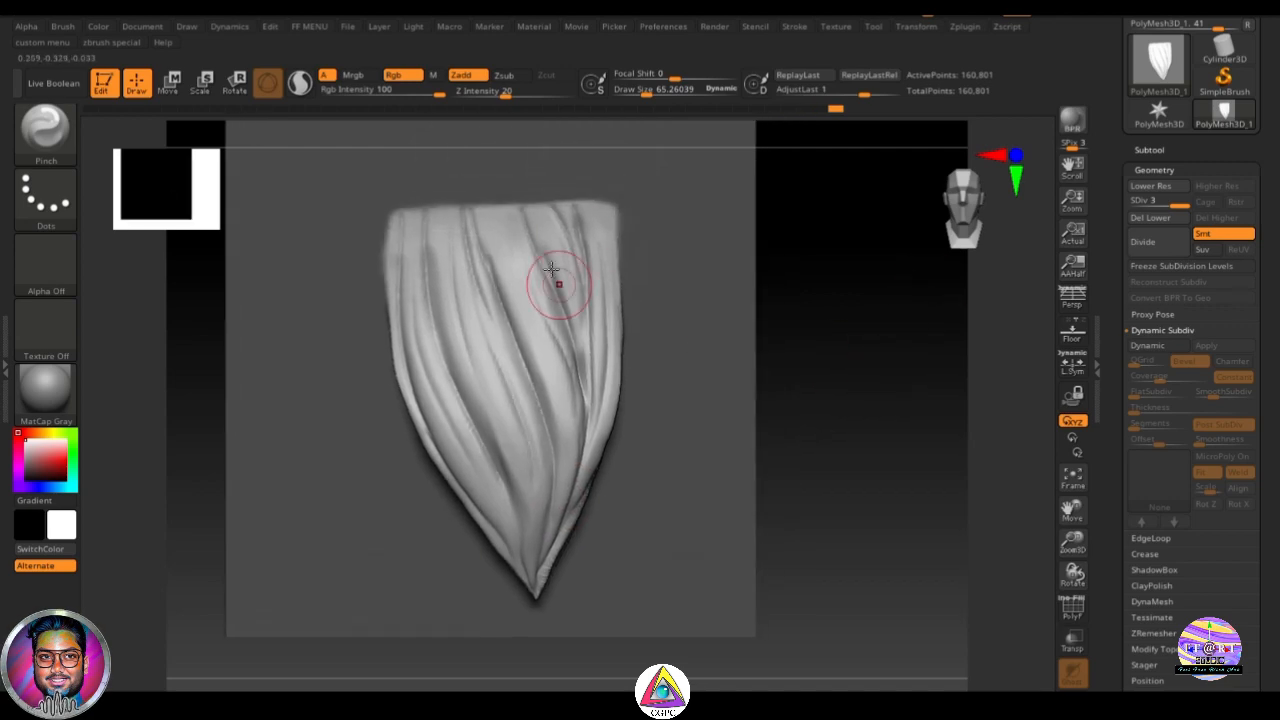
drag(421, 250, 506, 394)
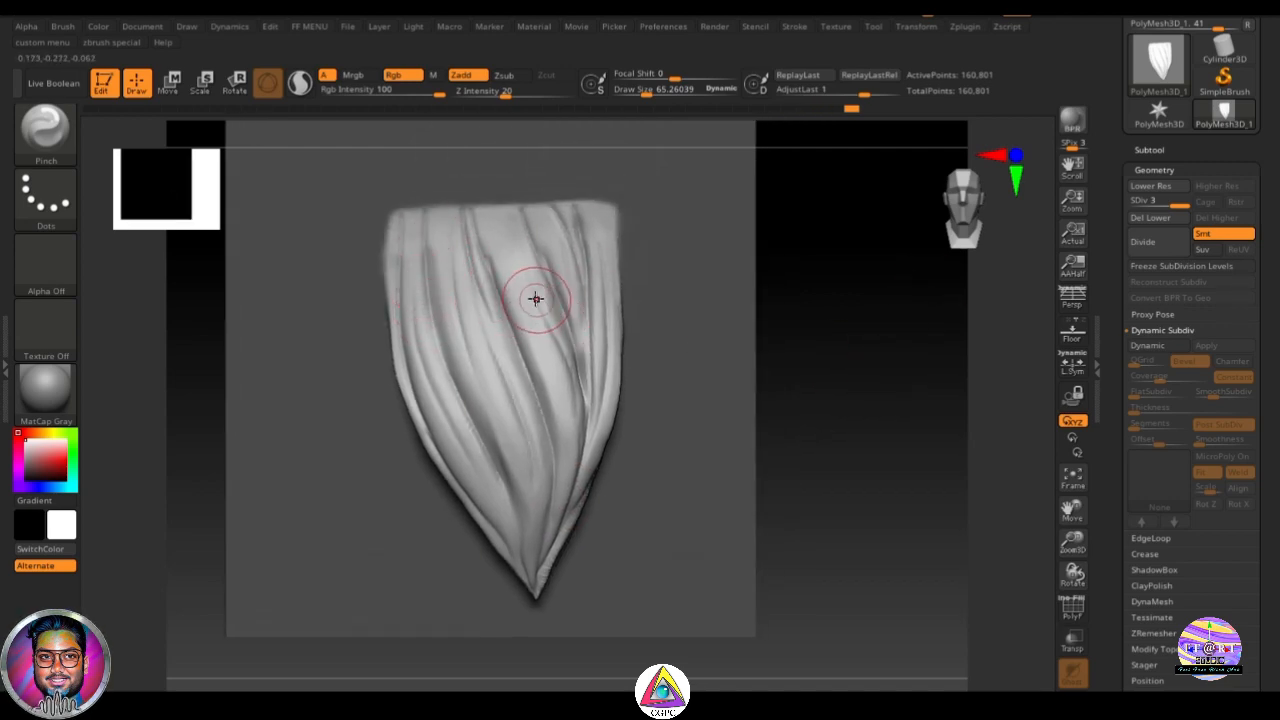
Step: Select the TrimDynamic brush and flatten the left and central strands with draw size about 65, undoing the last stroke
key(b)
key(t)
key(d)
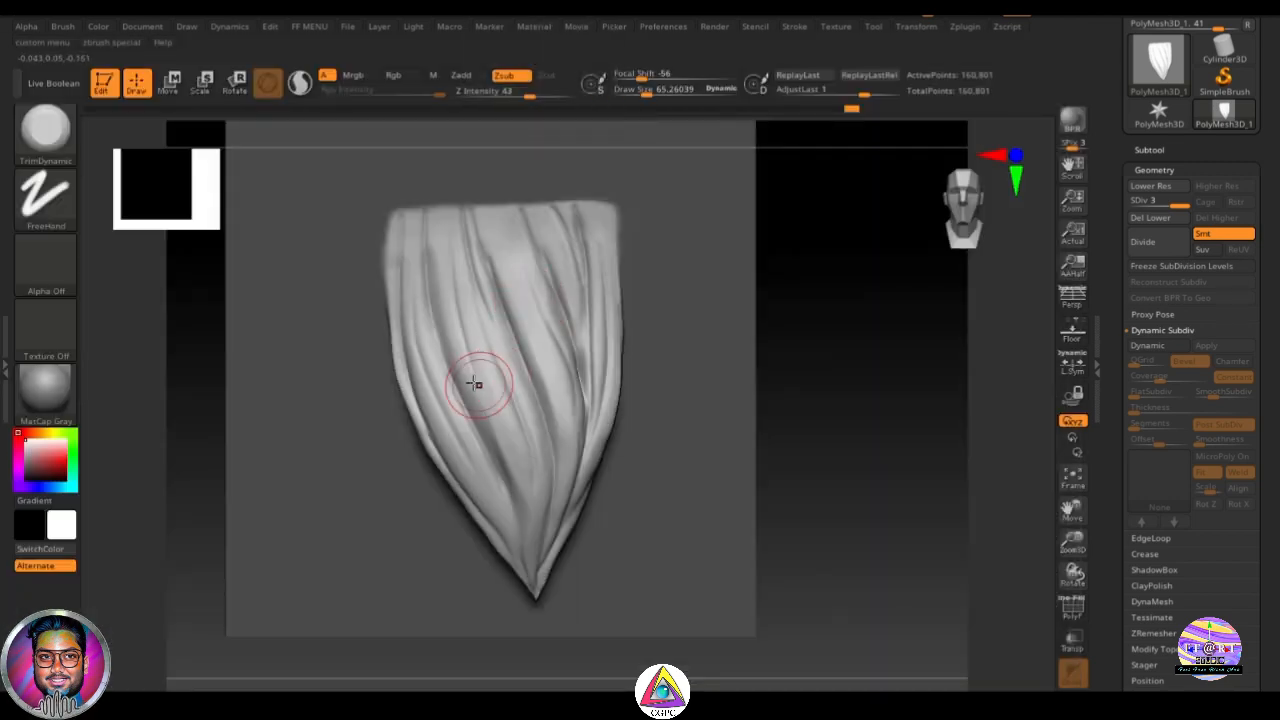
drag(417, 270, 521, 549)
drag(448, 275, 519, 494)
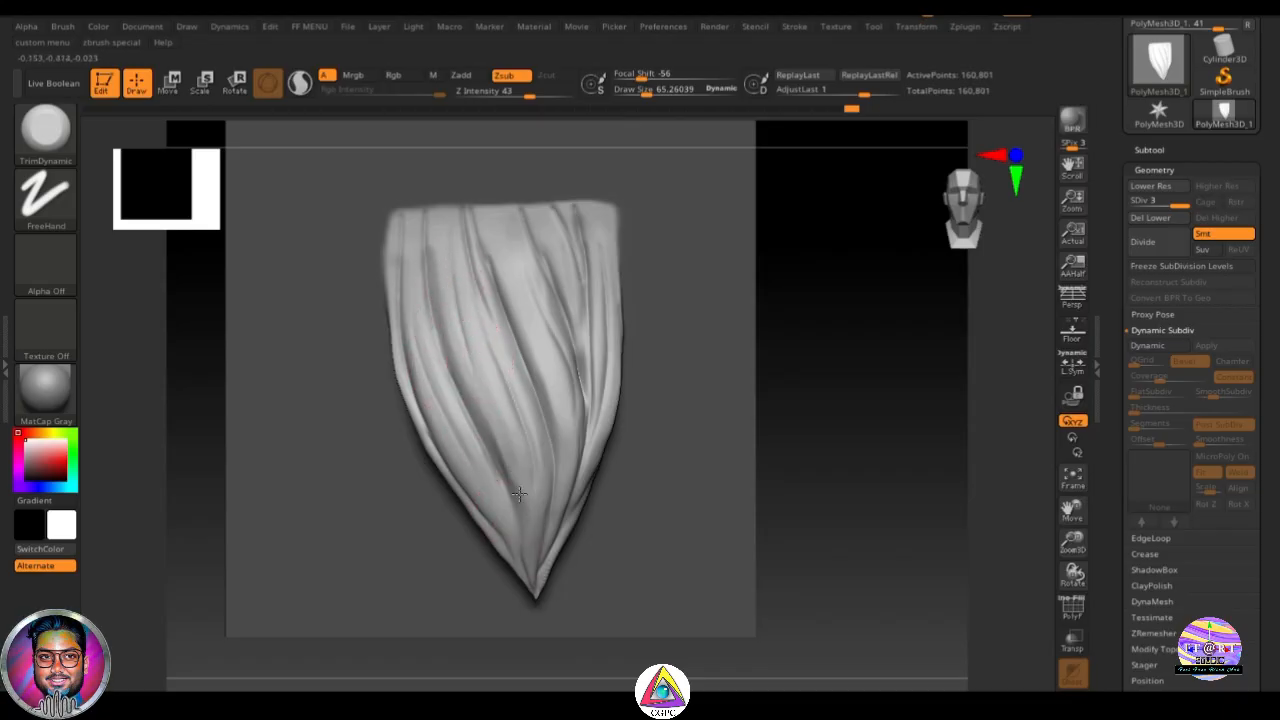
mouse_move(491, 266)
mouse_down()
mouse_move(520, 470)
mouse_move(505, 550)
mouse_up()
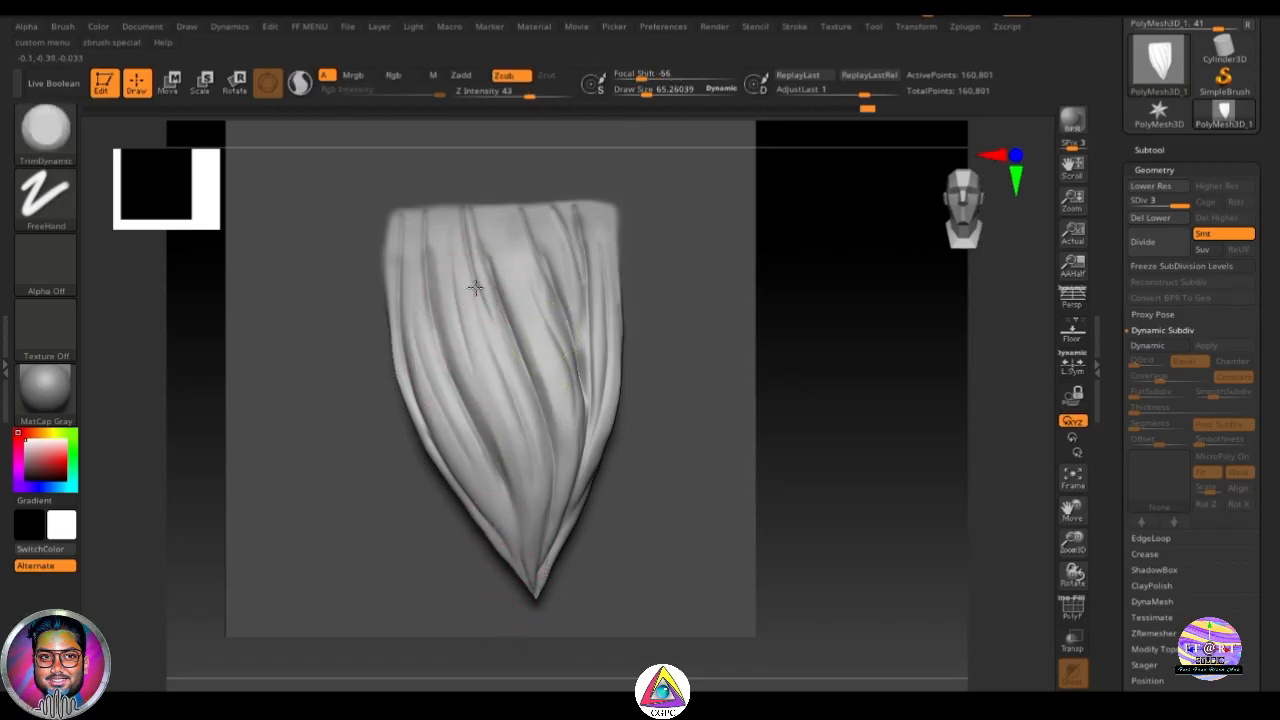
drag(475, 288, 520, 408)
key(ctrl+z)
Step: Flatten the central and right-hand strands with TrimDynamic and retouch the left strand's surface
drag(511, 264, 554, 443)
mouse_move(542, 300)
mouse_down()
mouse_move(569, 370)
mouse_move(559, 446)
mouse_up()
drag(597, 291, 583, 432)
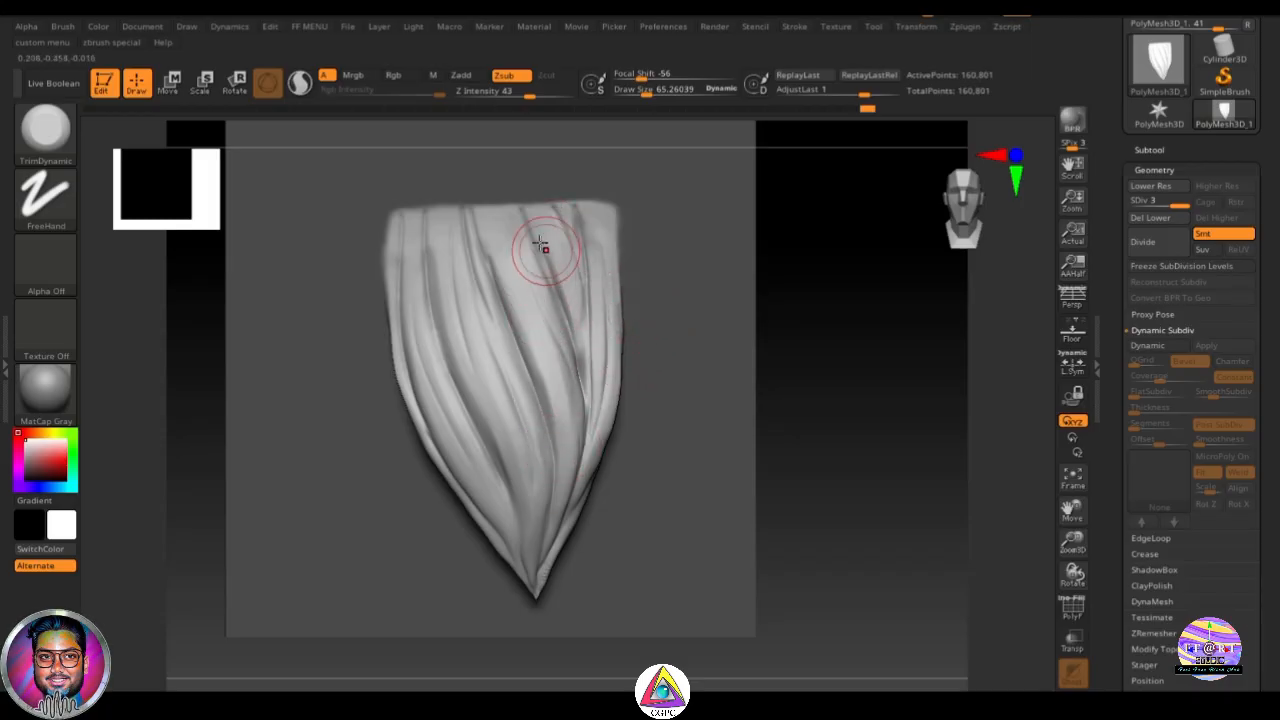
drag(545, 250, 573, 320)
drag(589, 255, 578, 430)
drag(428, 300, 480, 430)
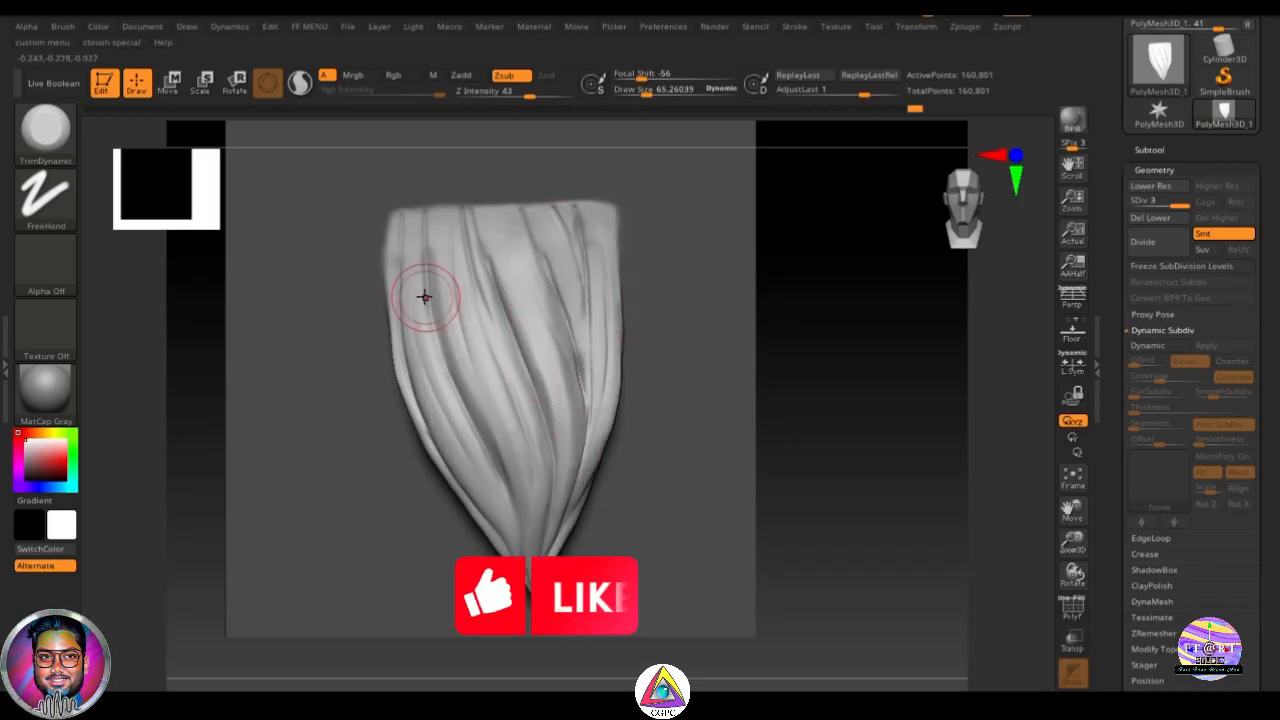
Step: Rename the fur tuft subtool as FF_FUR 01
ctrl+right_drag(851, 446, 815, 497)
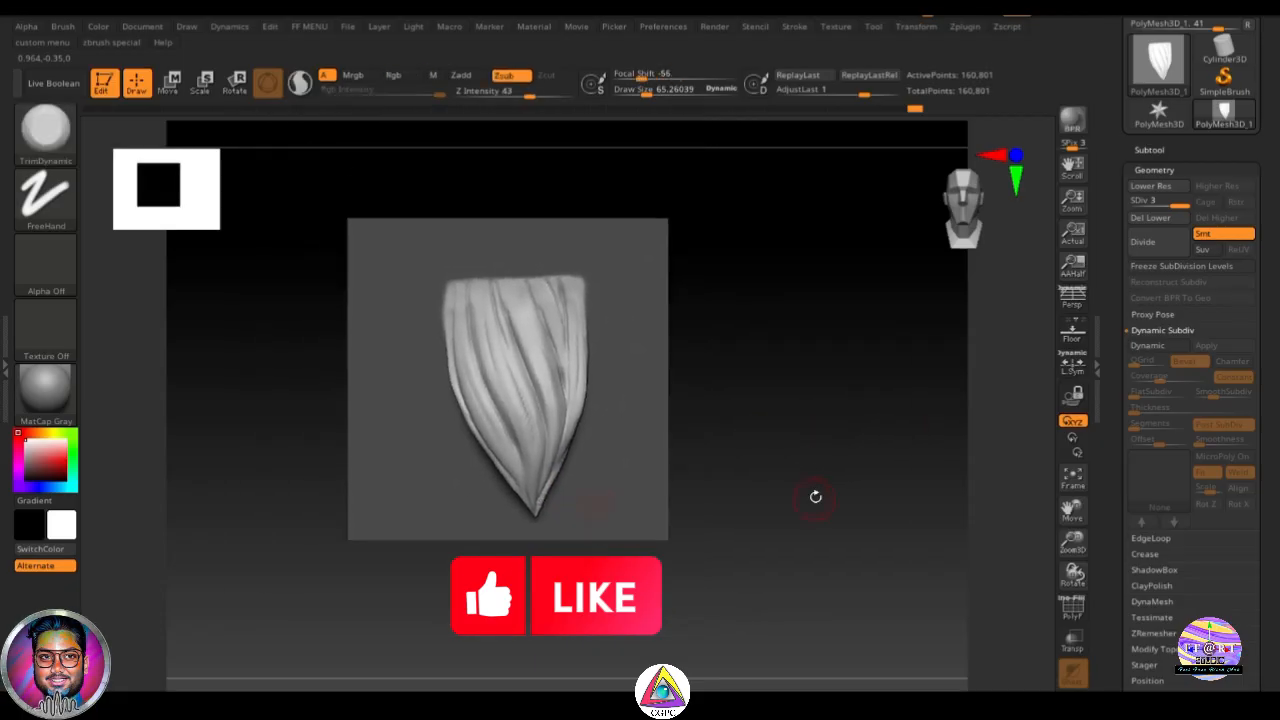
alt+right_drag(809, 410, 831, 420)
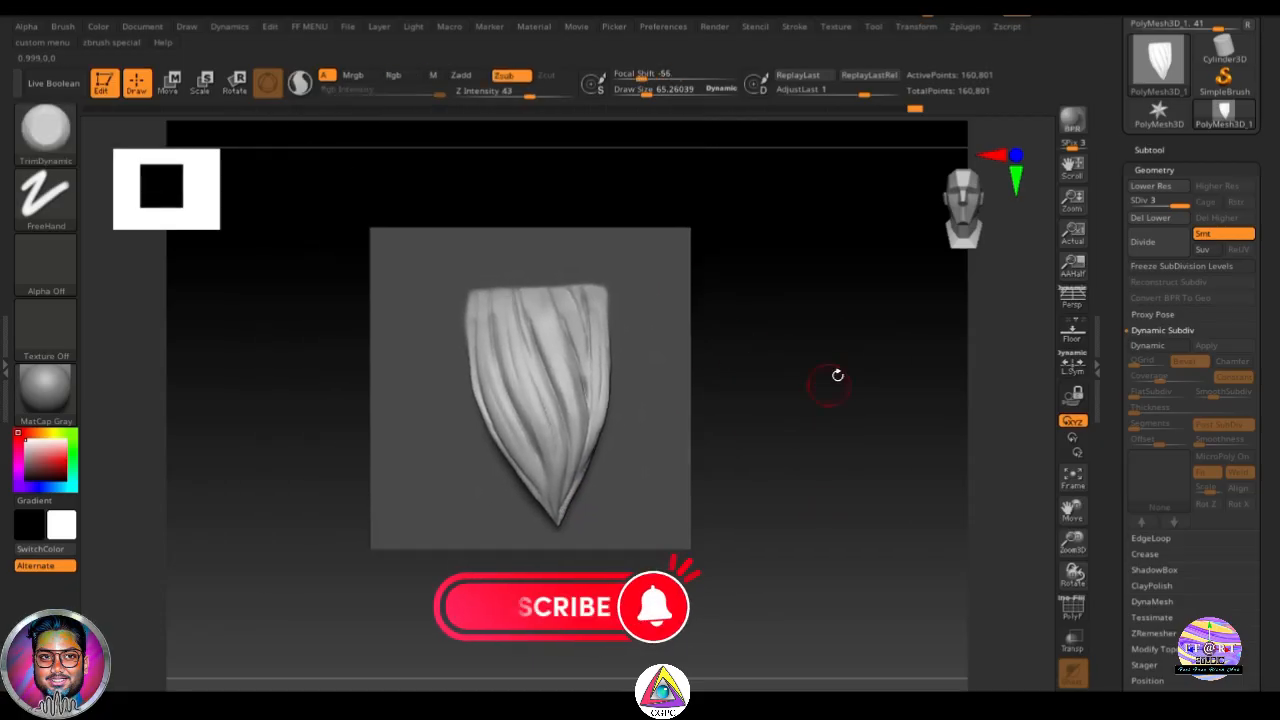
alt+right_drag(837, 376, 822, 423)
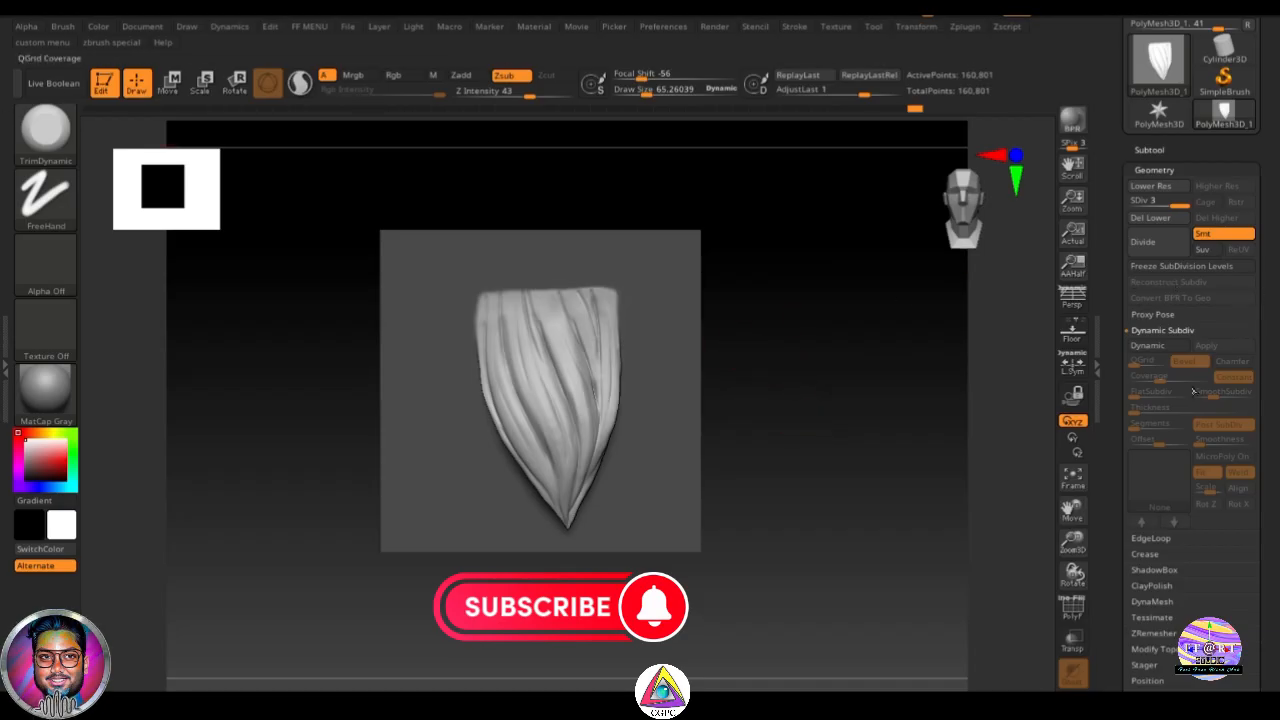
mouse_move(1265, 357)
mouse_down()
mouse_move(1265, 116)
mouse_move(1265, 333)
mouse_up()
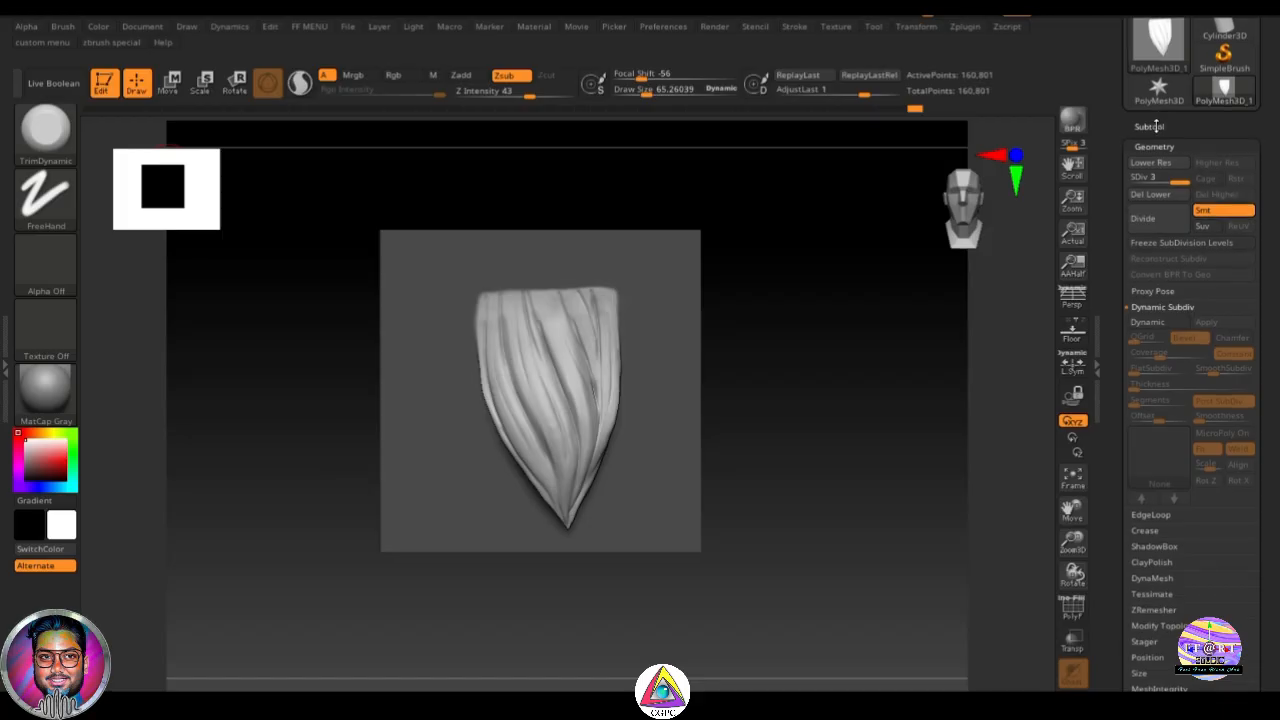
click(1152, 125)
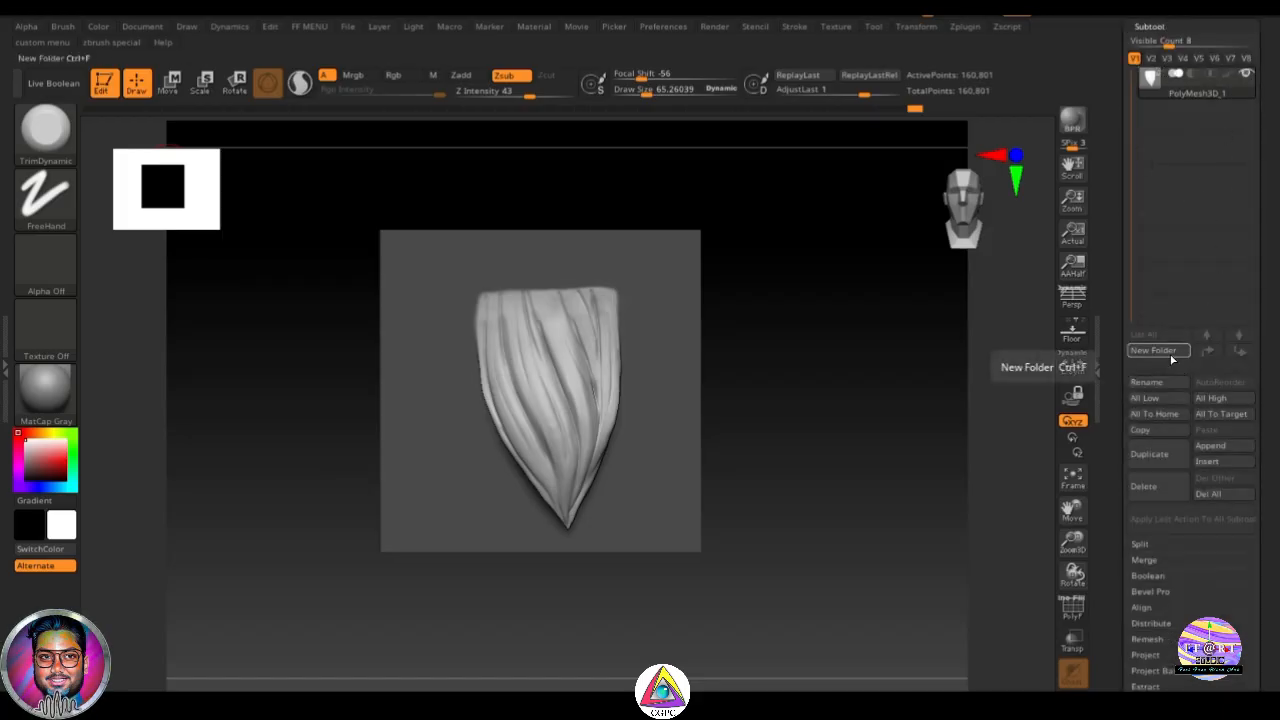
click(1147, 382)
text(FF)
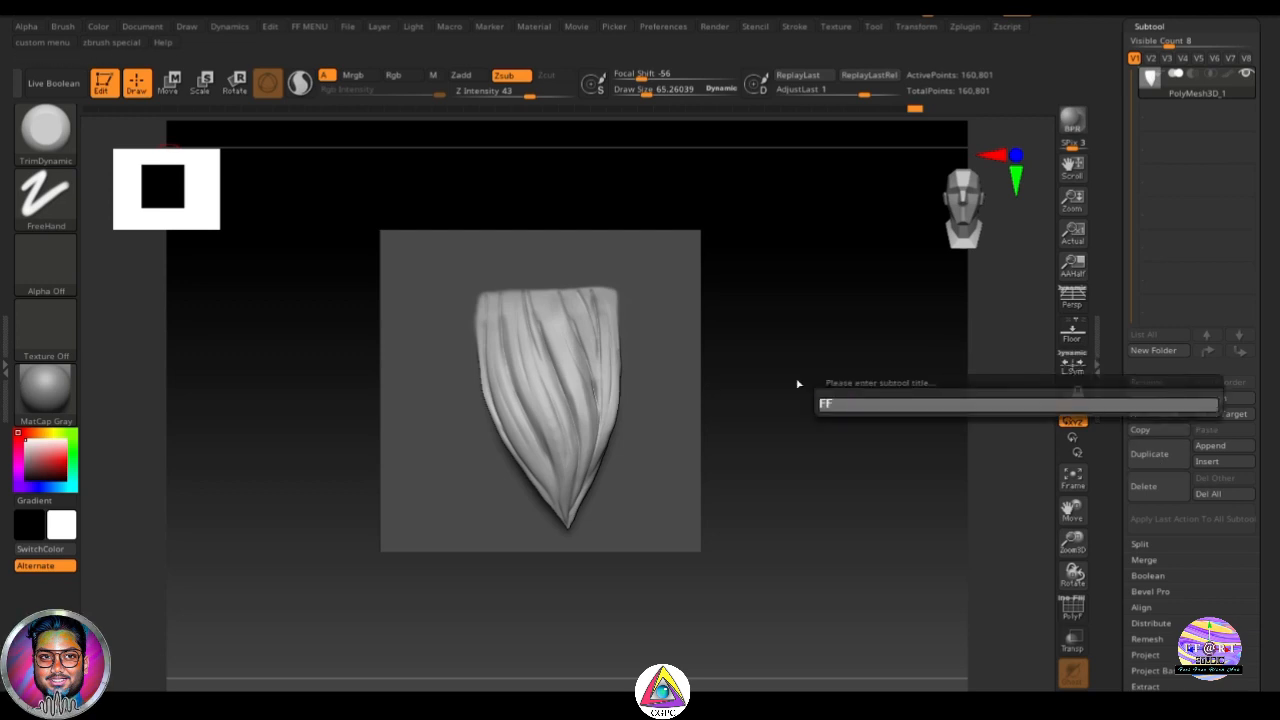
text(_)
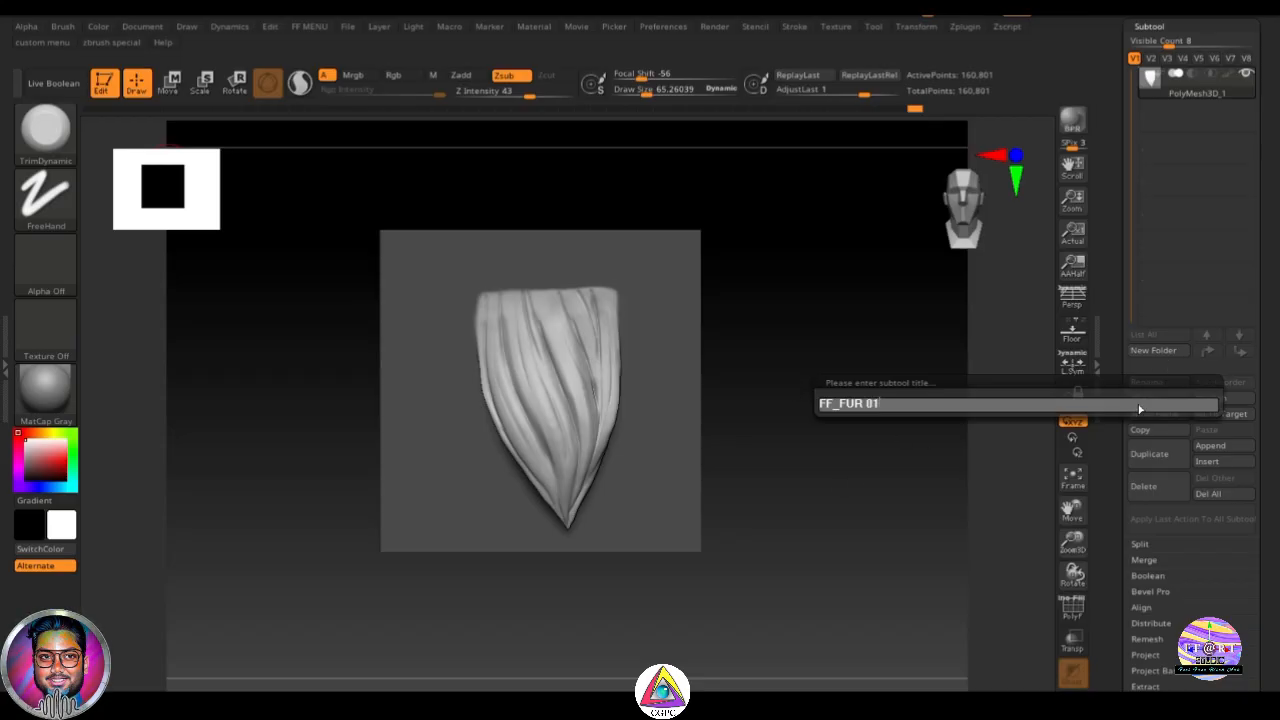
text(FUR 01)
key(Return)
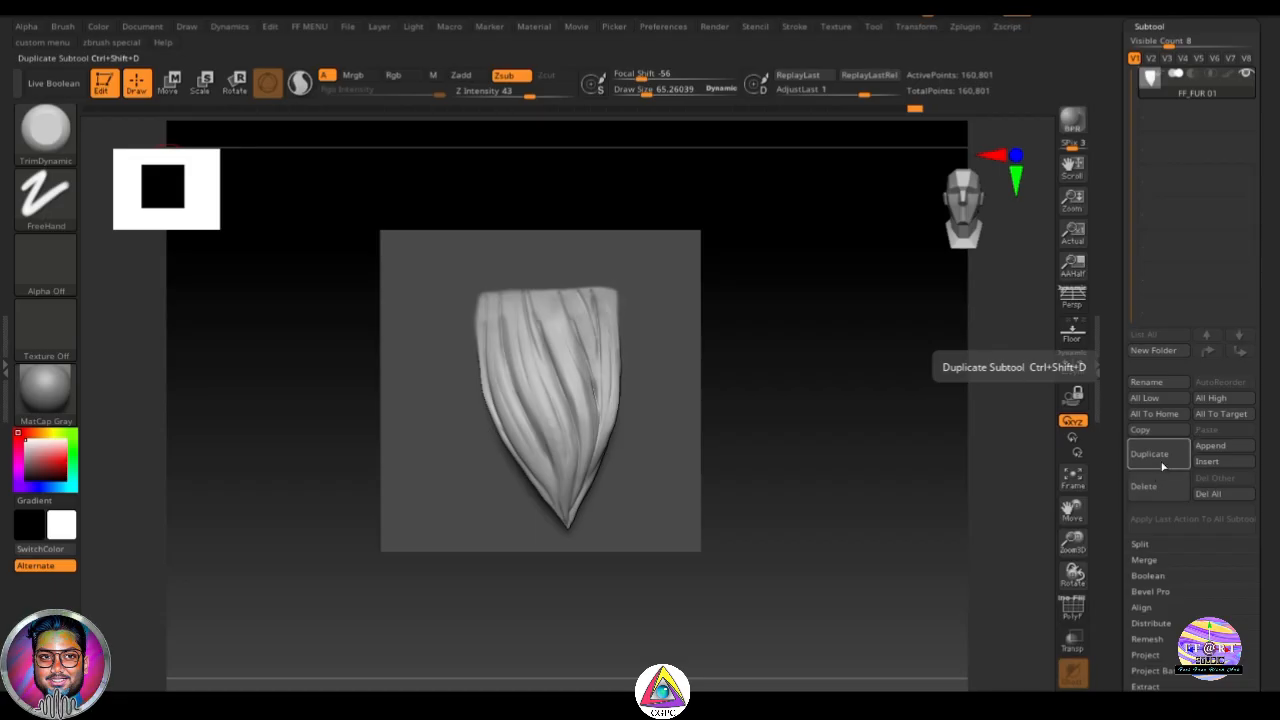
Step: Duplicate the FF_FUR 01 subtool, hide the copy and make FF_FUR 01 the active subtool
click(1160, 455)
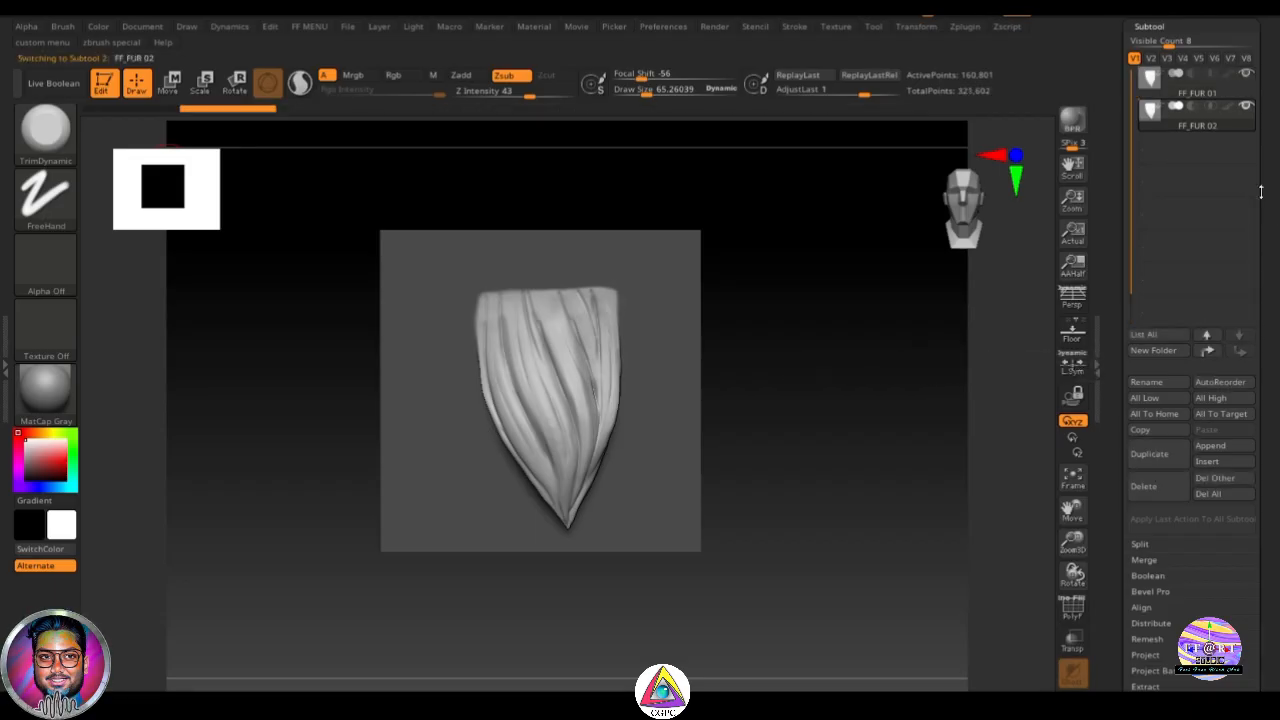
click(1240, 89)
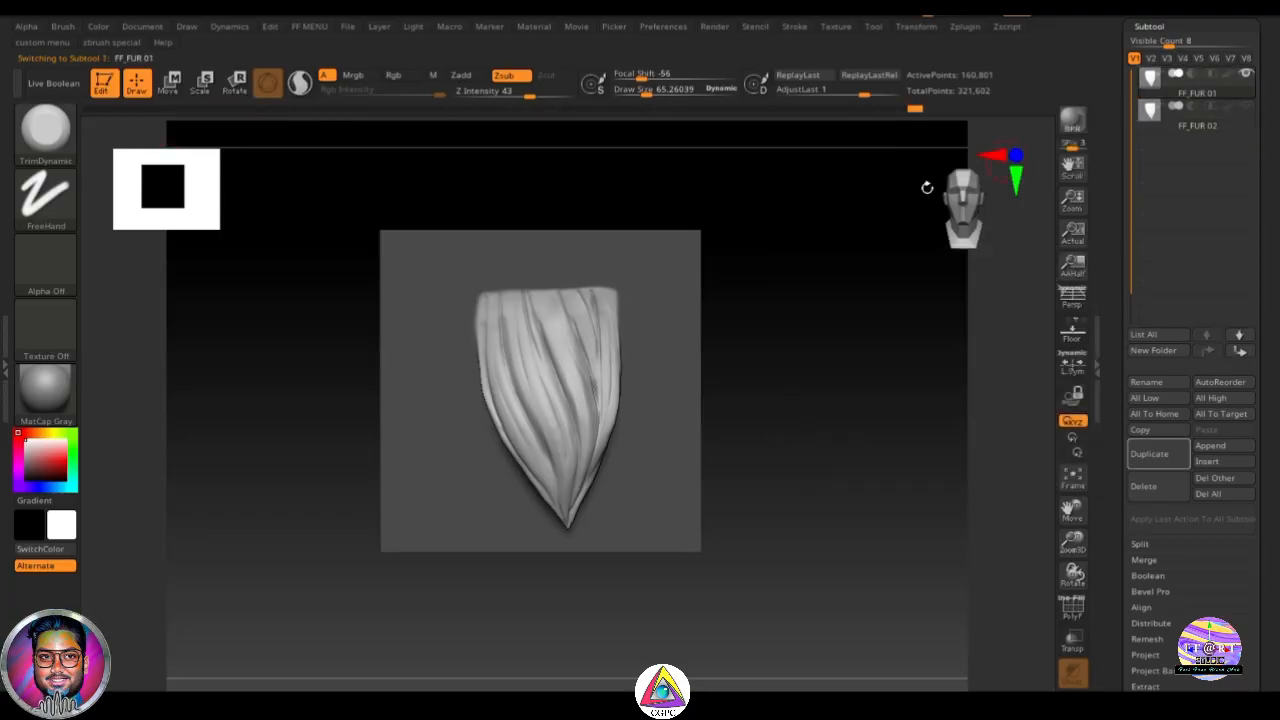
key(shift)
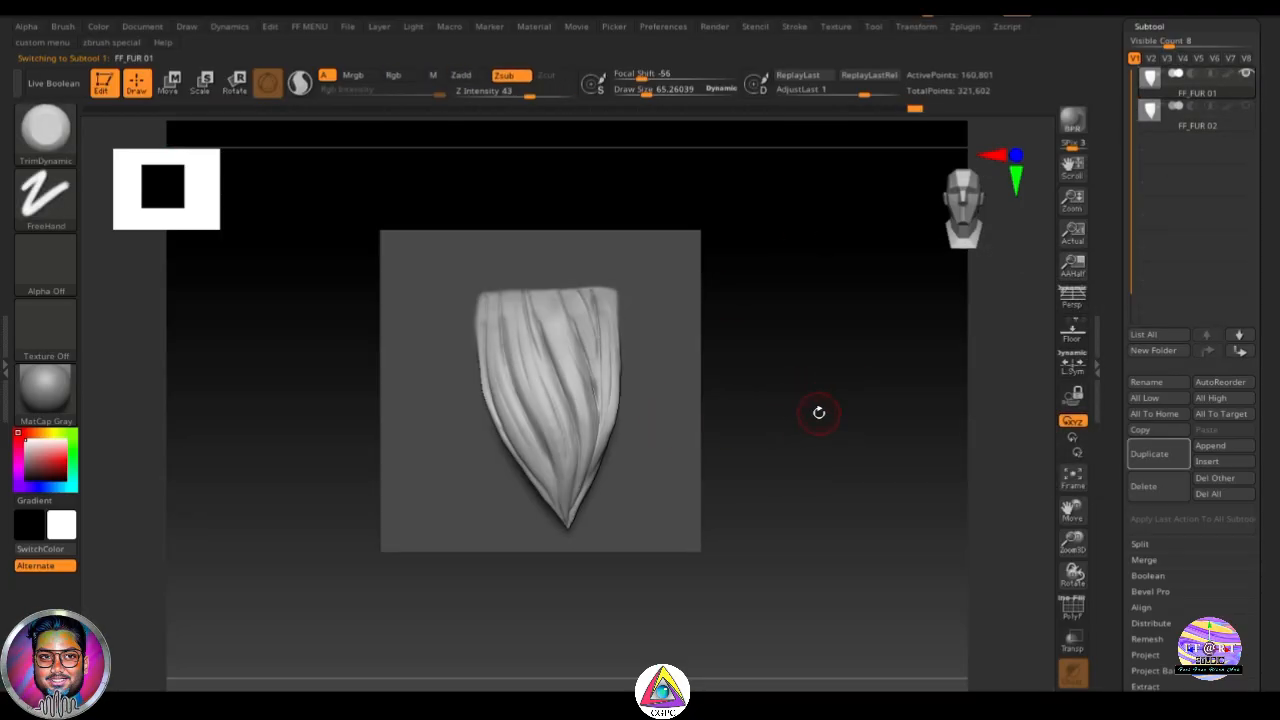
Step: Clear the mask from the FF_FUR 01 plane and check the tuft's profile from the side
mouse_move(808, 456)
alt+mouse_down()
mouse_move(877, 443)
mouse_move(802, 472)
alt+mouse_up()
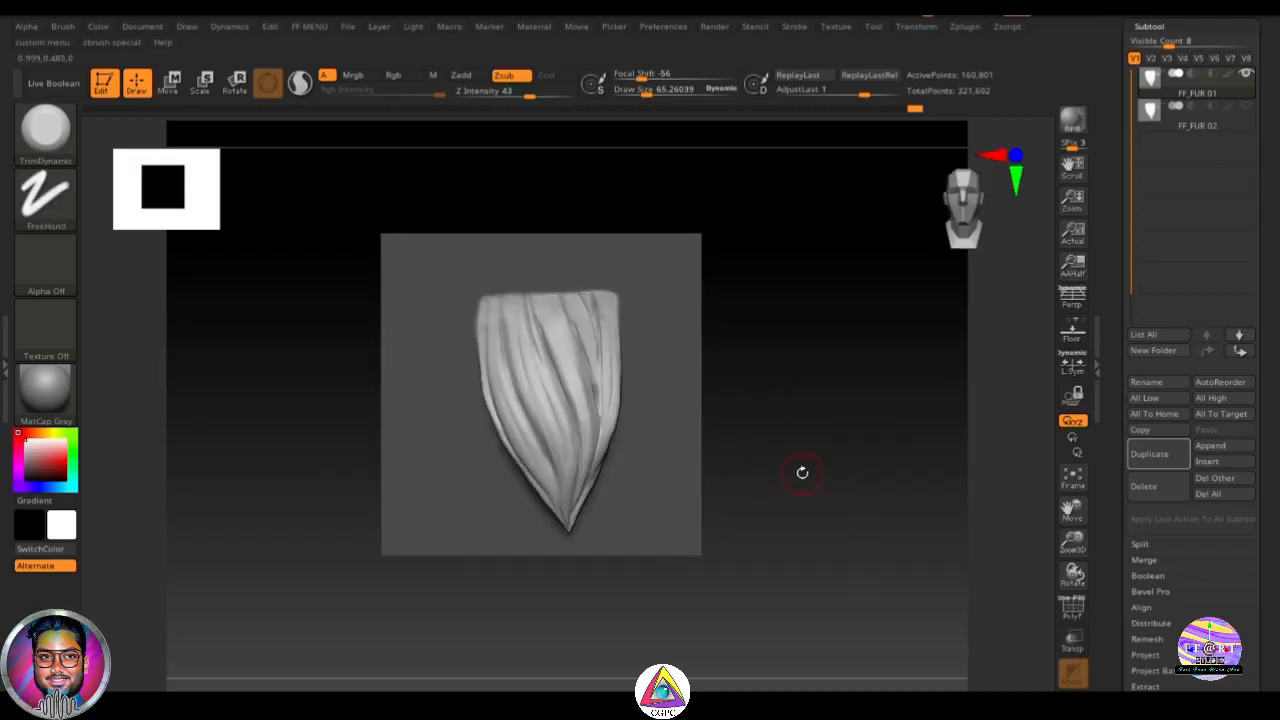
alt+drag(784, 534, 788, 533)
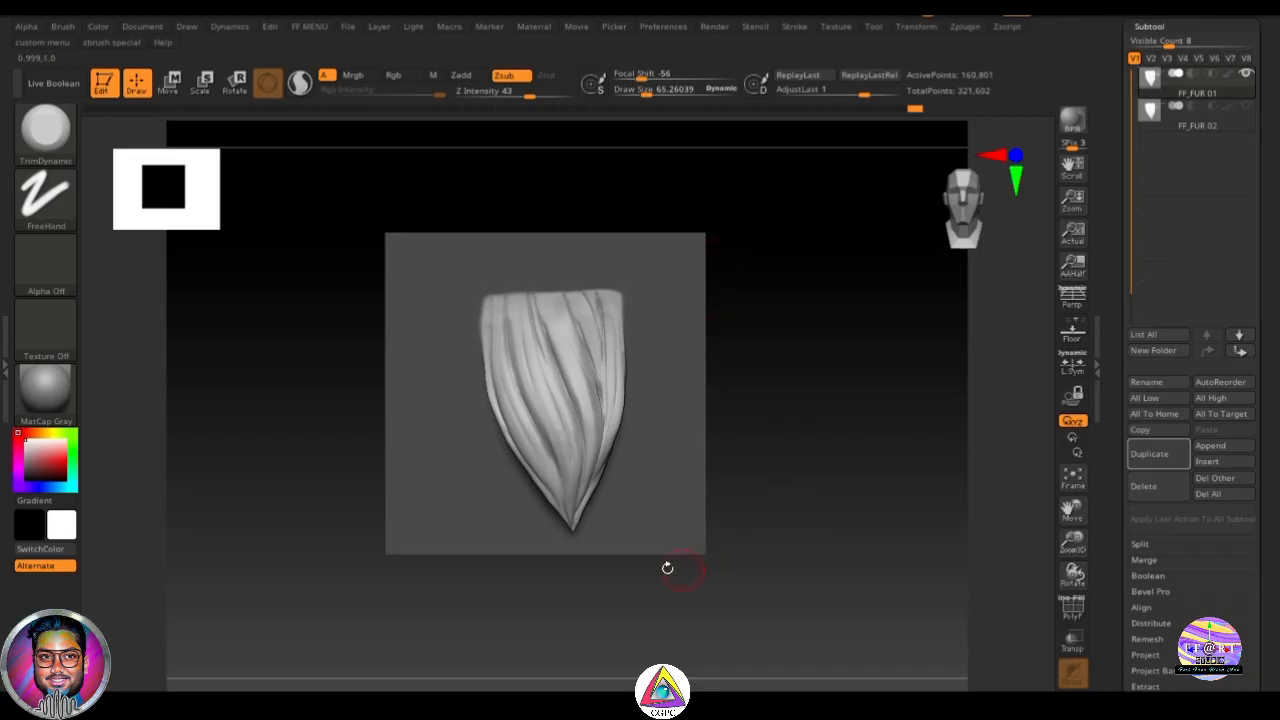
ctrl+drag(814, 440, 820, 463)
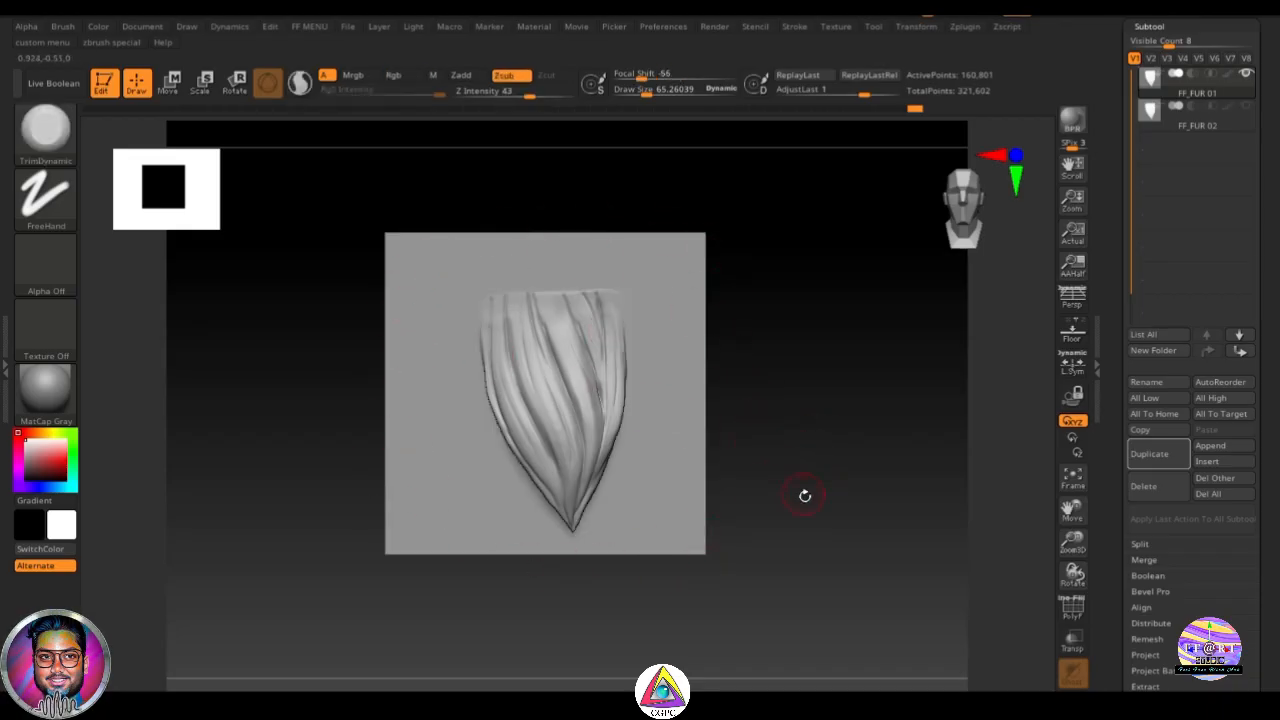
drag(791, 514, 883, 463)
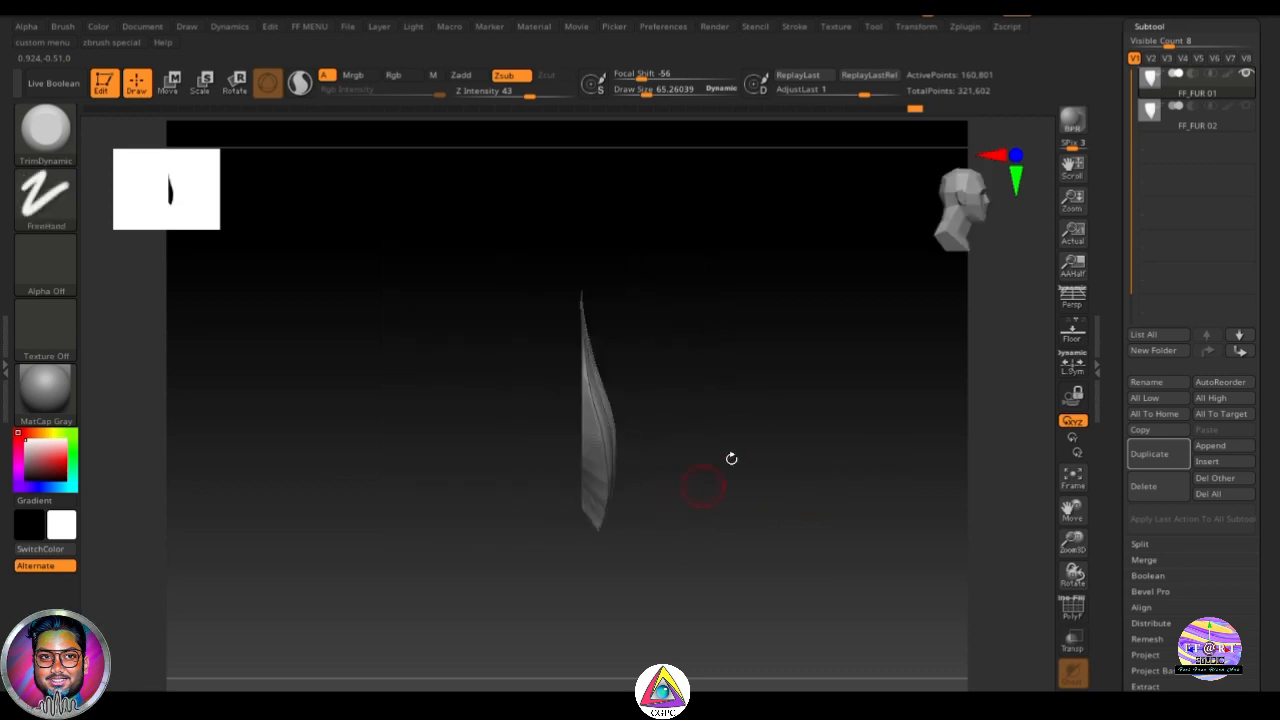
drag(729, 457, 830, 472)
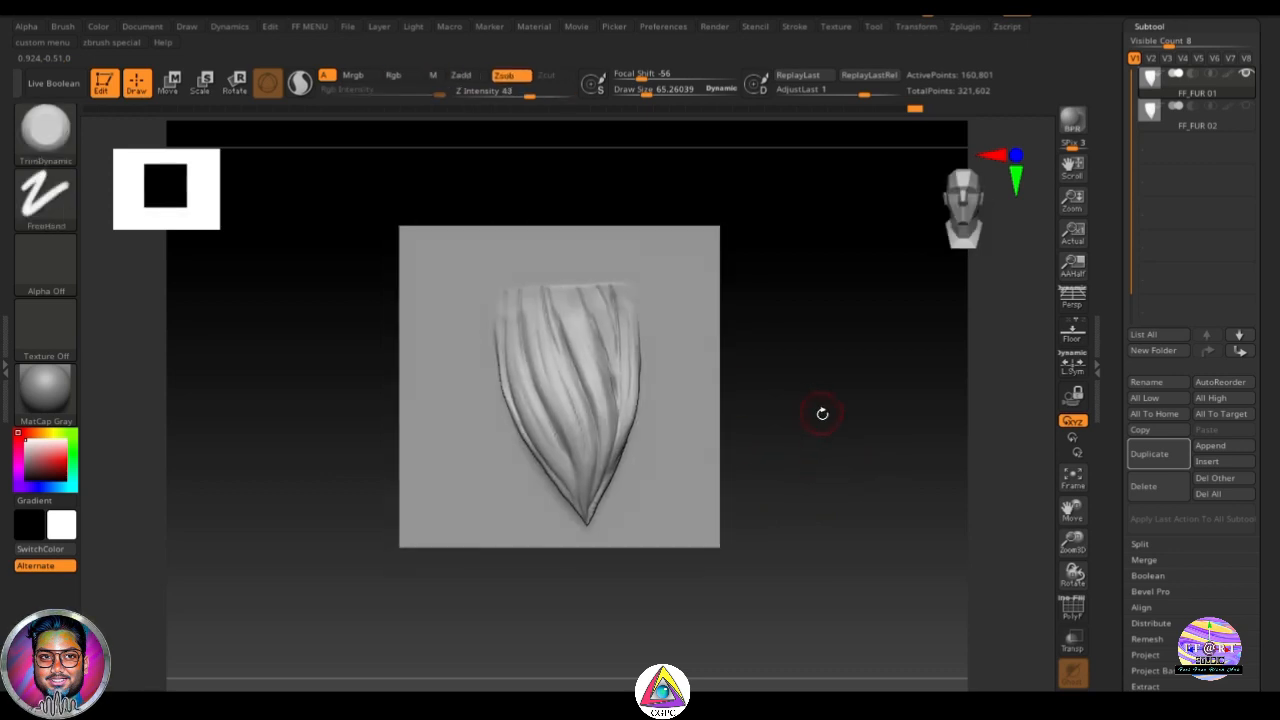
drag(822, 413, 792, 327)
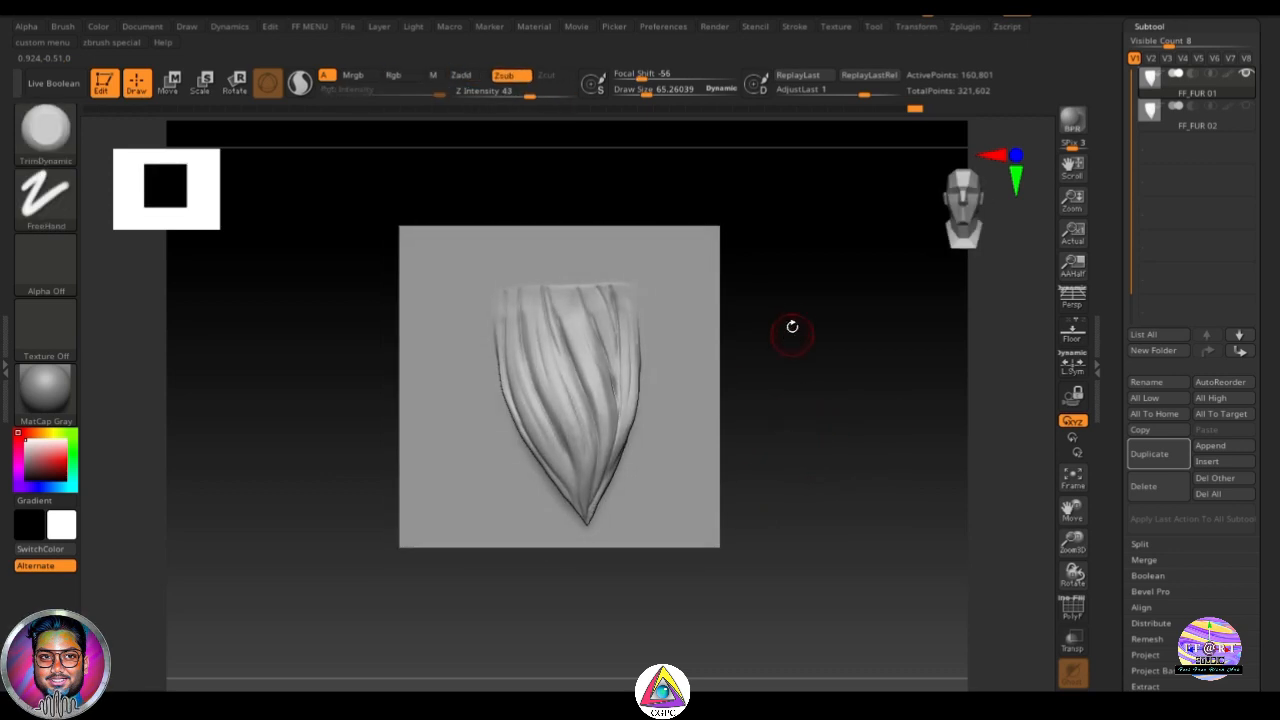
Step: Mask a narrow border strip along all four edges of the plane, and invert the mask to protect the tuft area
ctrl+drag(706, 190, 800, 648)
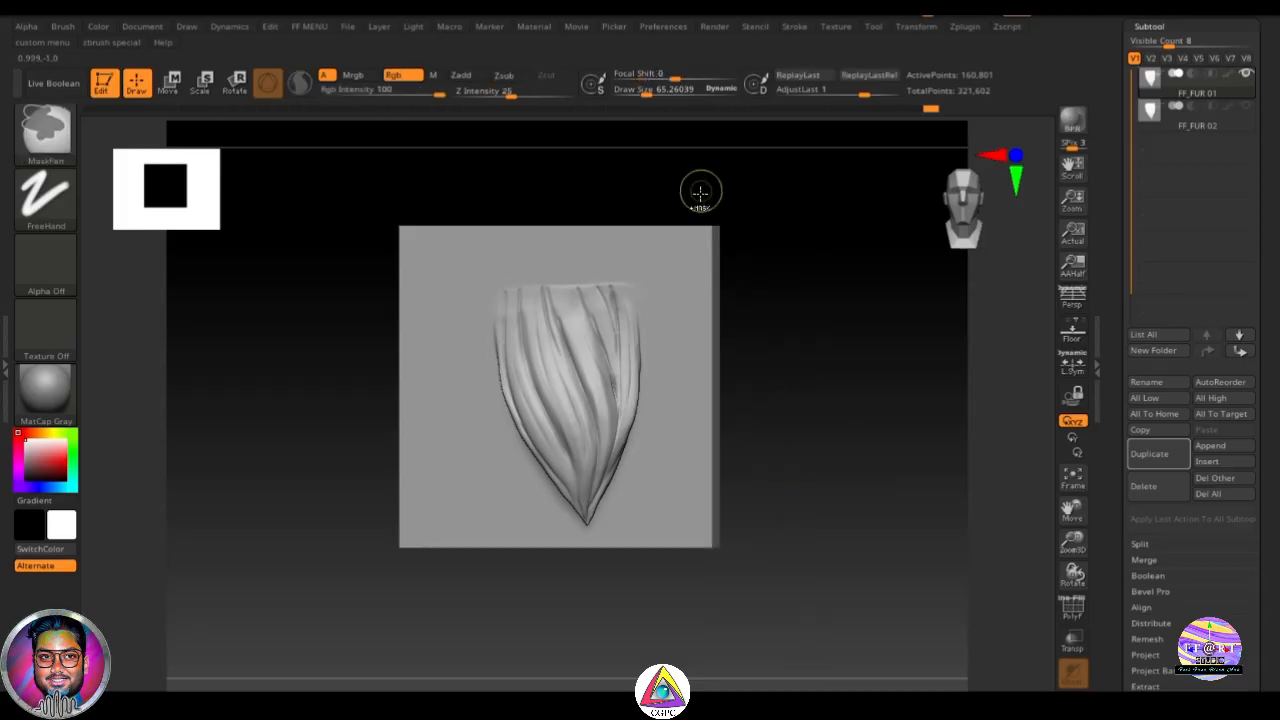
ctrl+drag(700, 192, 814, 686)
ctrl+drag(353, 169, 420, 630)
ctrl+drag(389, 534, 700, 586)
drag(801, 533, 808, 467)
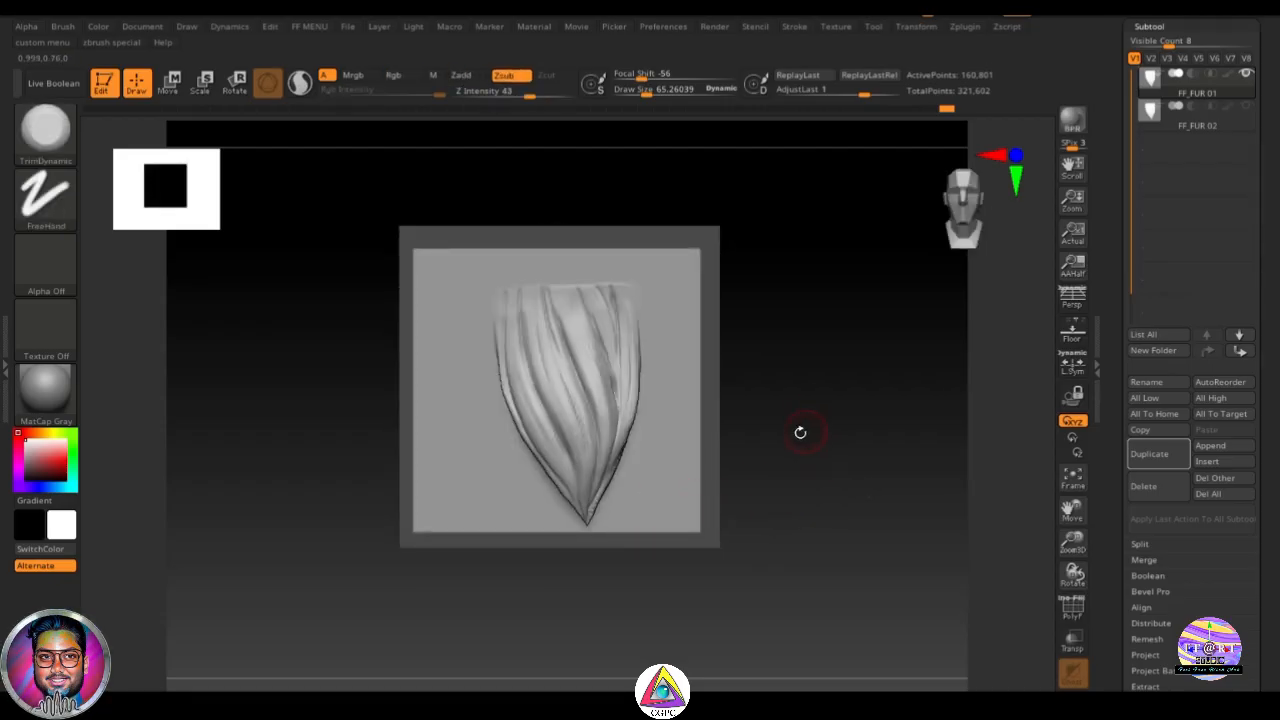
ctrl+click(850, 455)
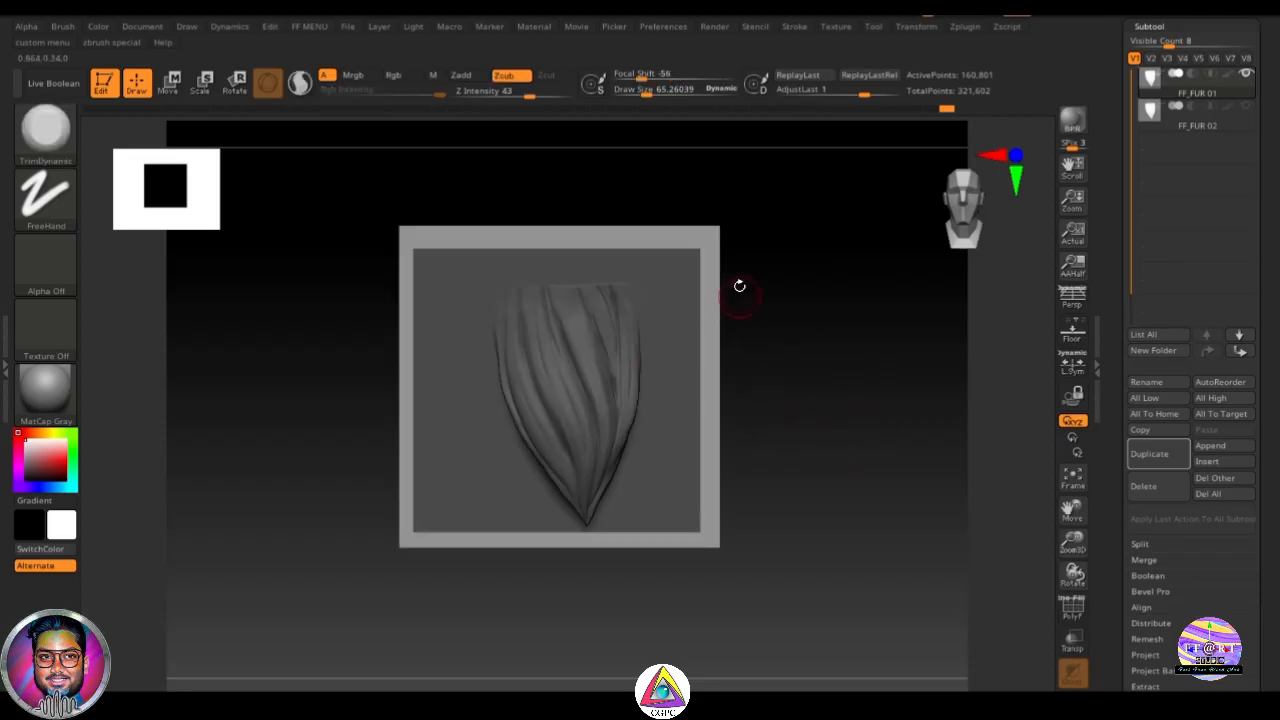
Step: Apply the Morph to Grid deformation to the plane's unmasked border strip, and clear the mask from FF_FUR 01
drag(837, 490, 879, 488)
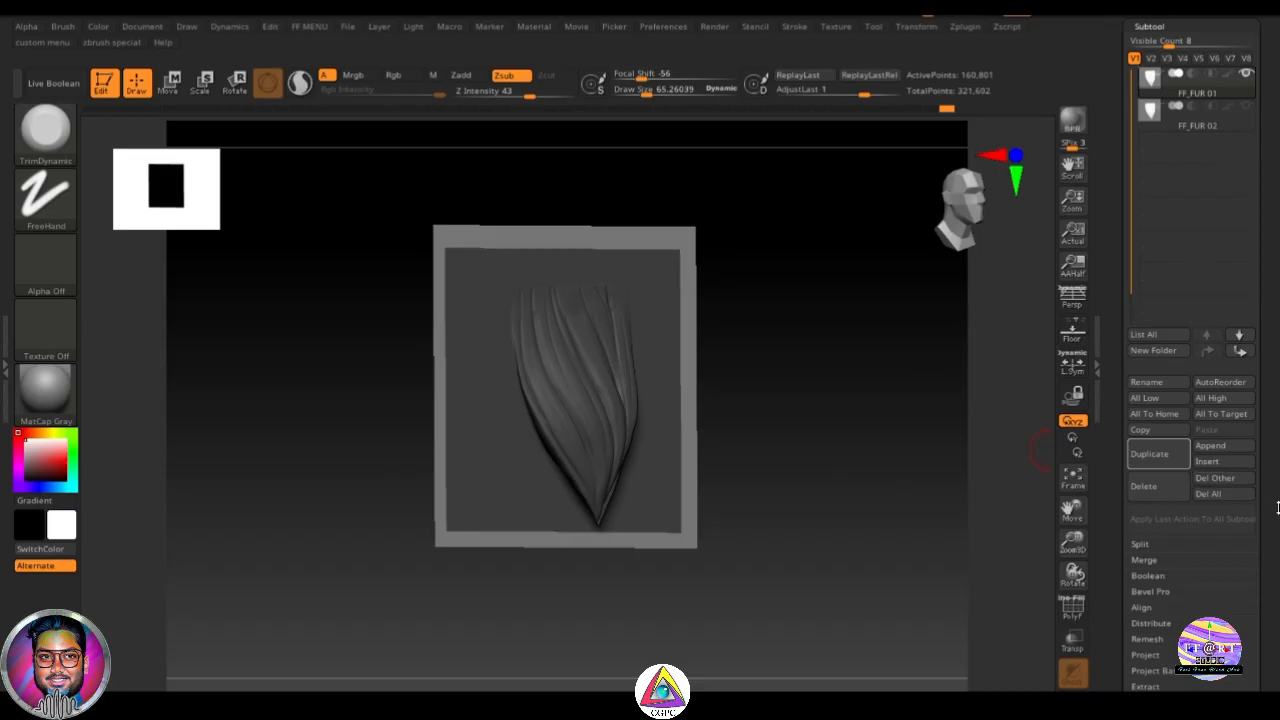
scroll(1278, 430, down, 3)
scroll(1278, 430, down, 10)
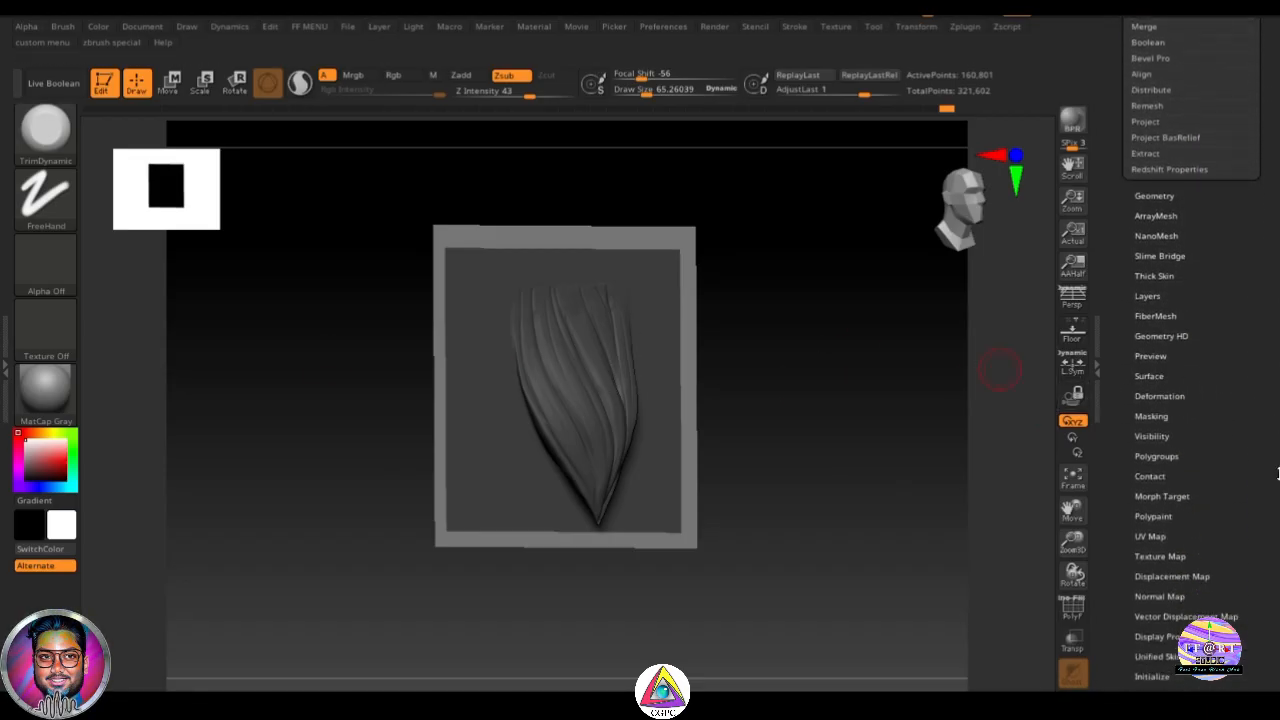
click(1190, 398)
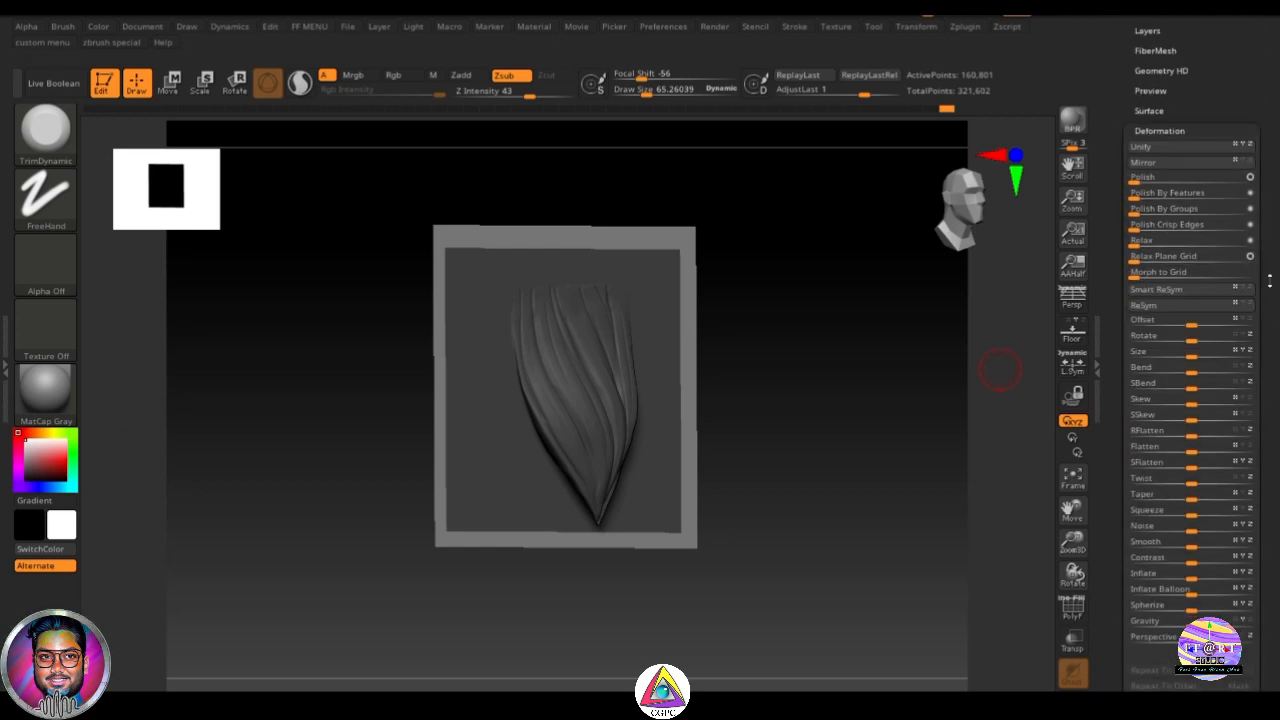
click(1134, 273)
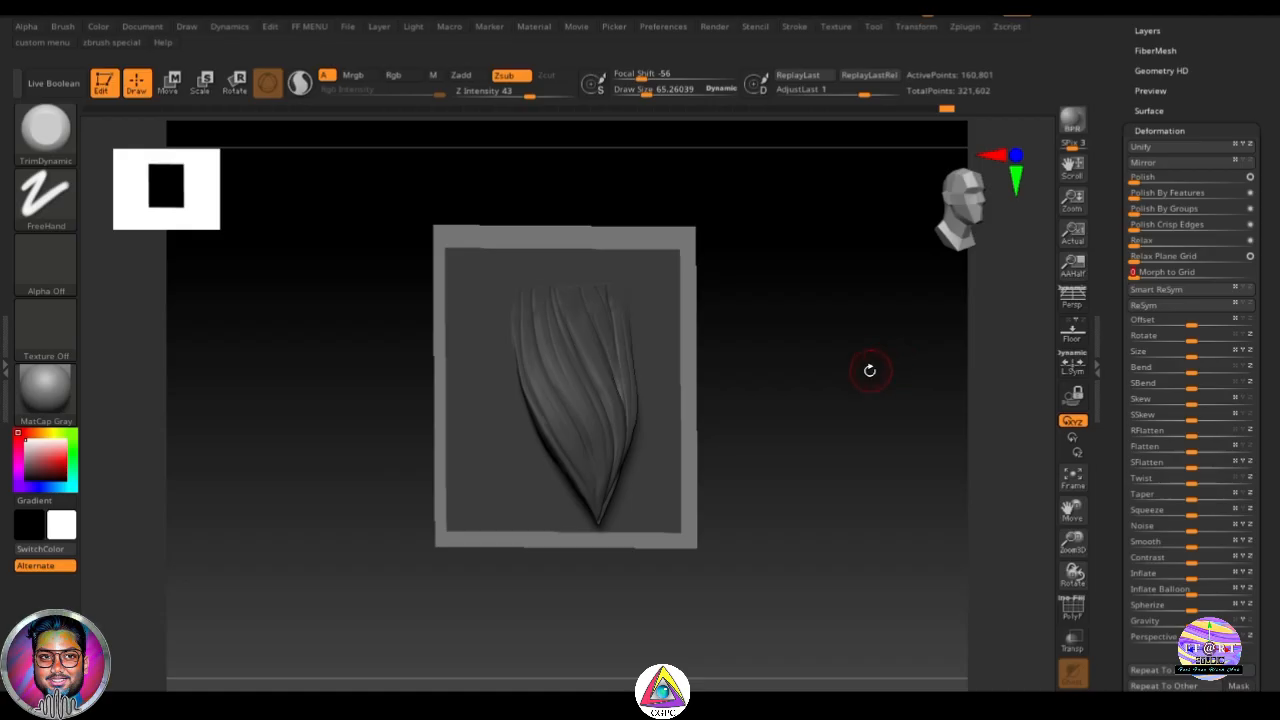
mouse_move(870, 370)
mouse_down()
mouse_move(852, 380)
mouse_move(863, 400)
mouse_move(879, 391)
mouse_move(857, 423)
mouse_move(834, 425)
mouse_move(862, 471)
mouse_up()
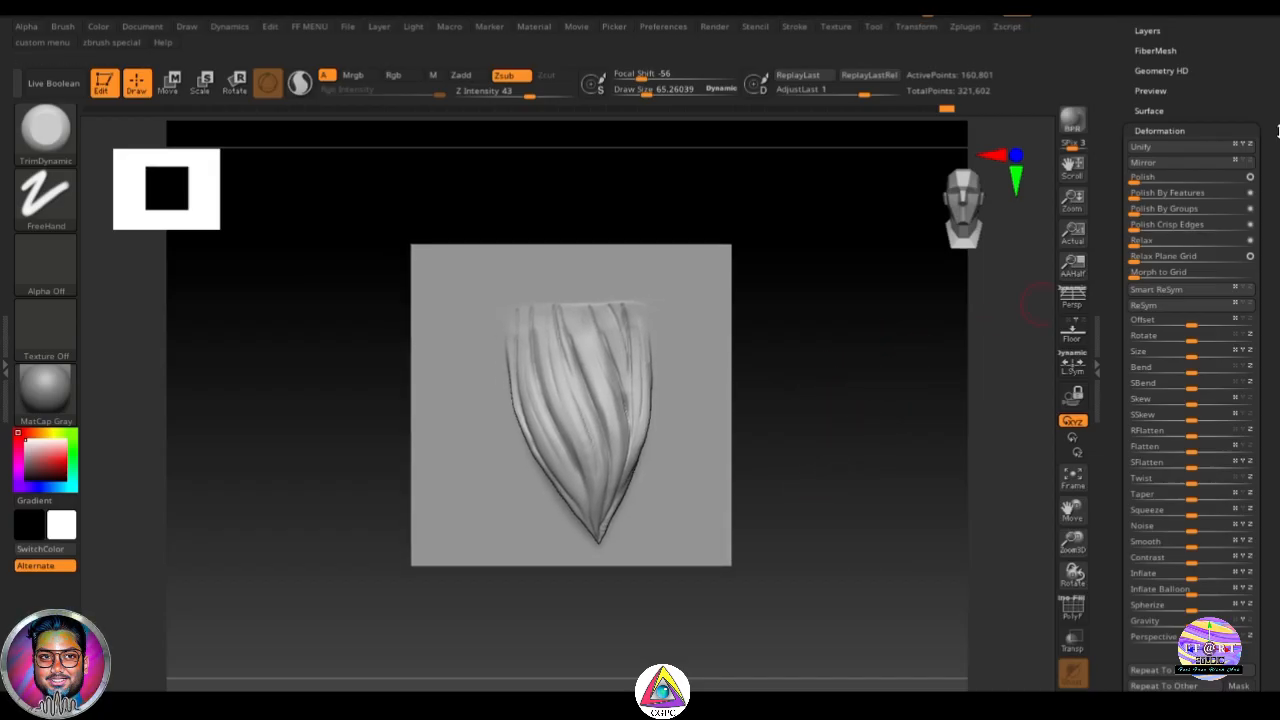
Step: Return to the subtool list and look at the brush creation options, including Create MultiAlpha Brush
scroll(1125, 307, up, 8)
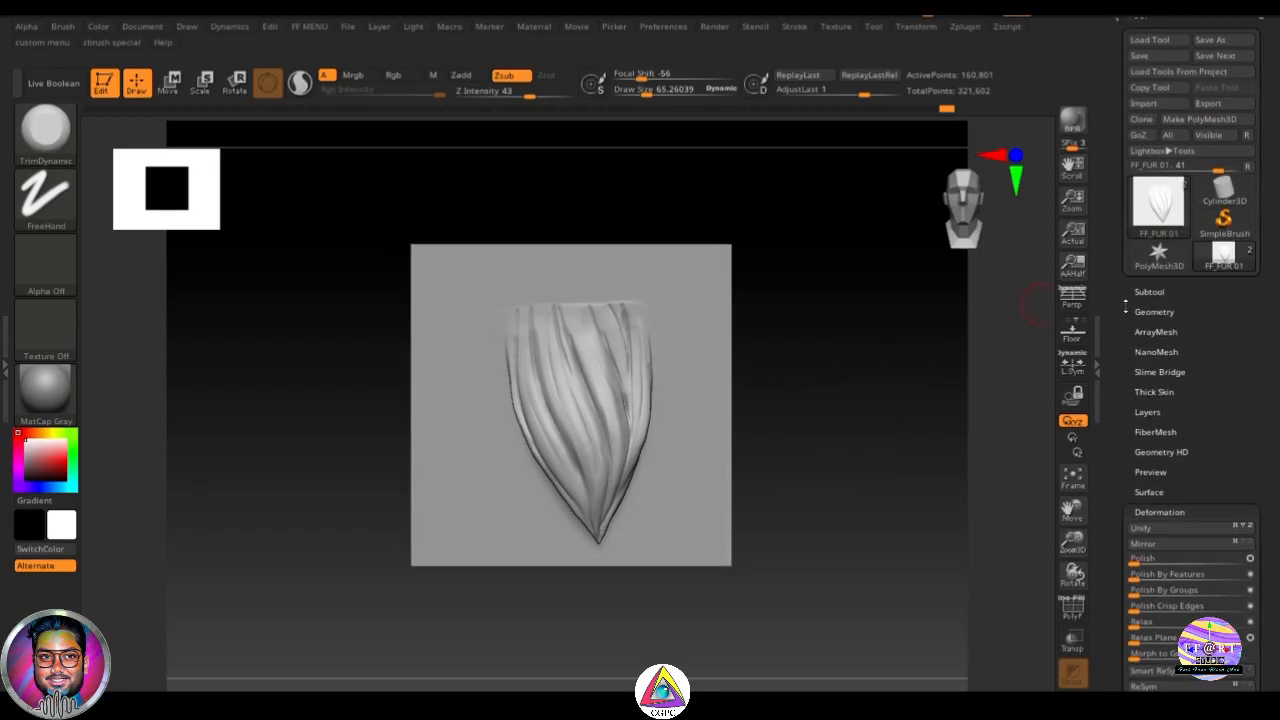
click(1148, 292)
scroll(1271, 186, up, 3)
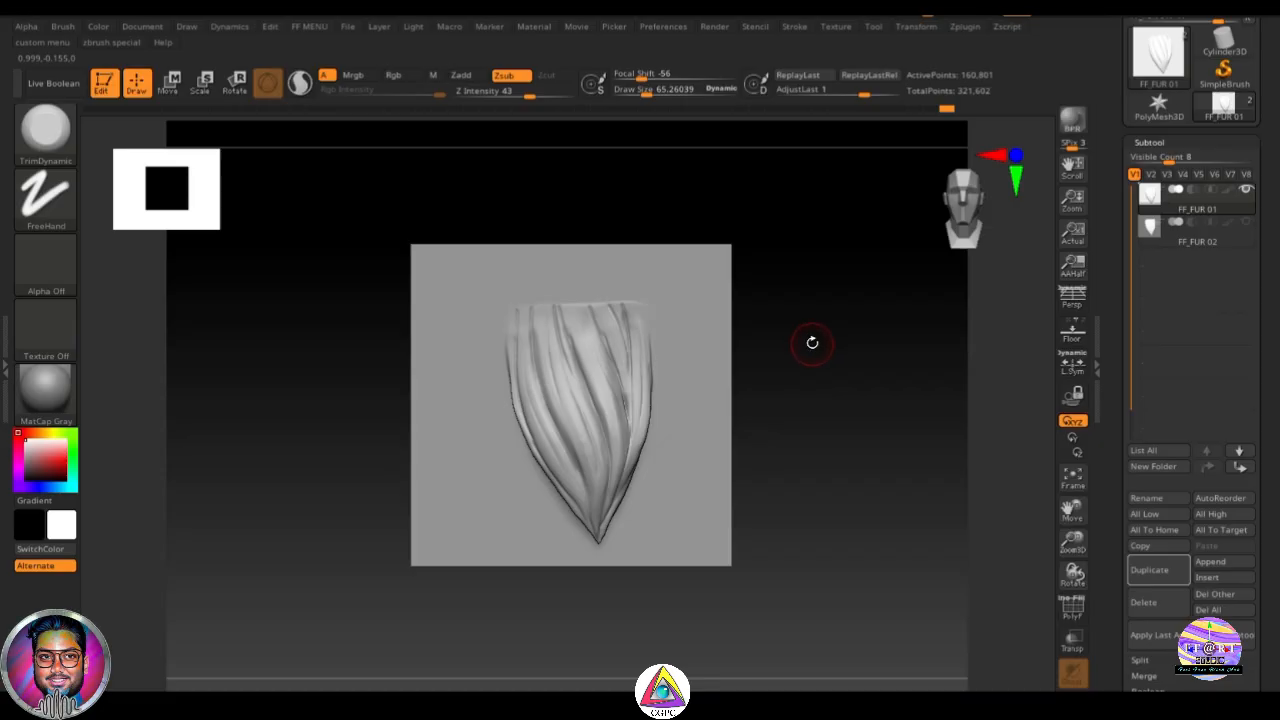
click(64, 27)
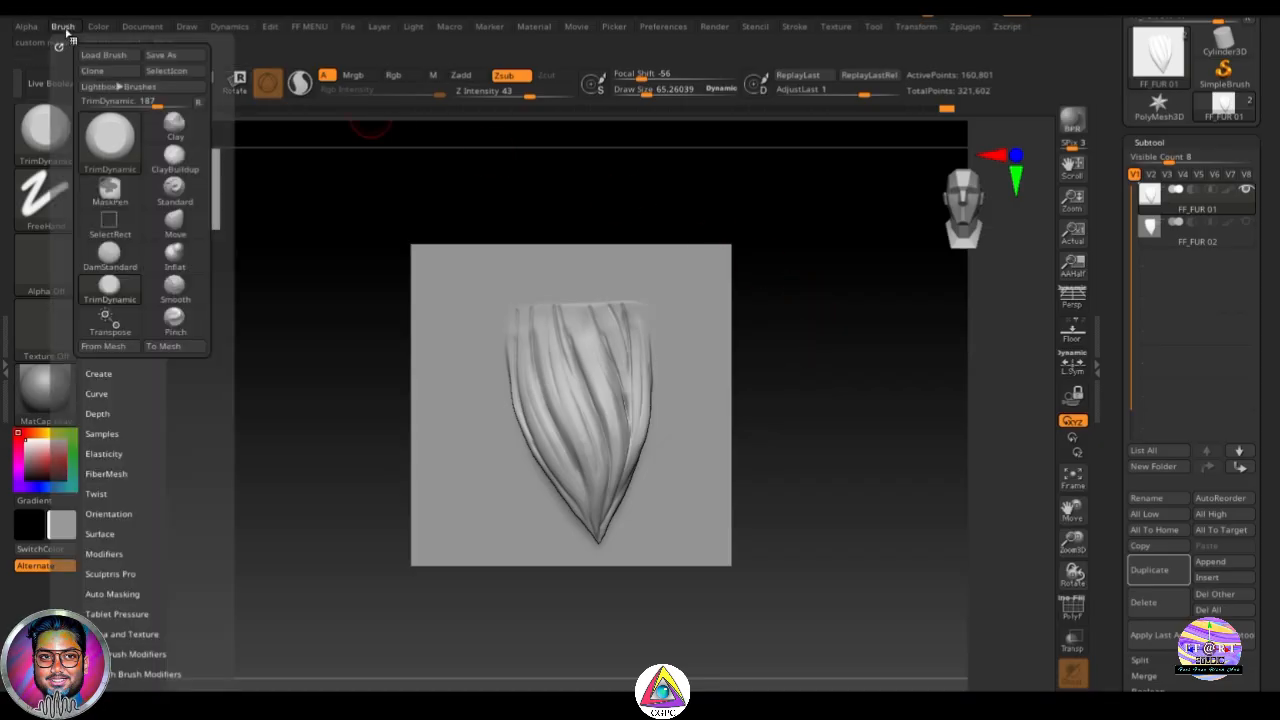
click(119, 373)
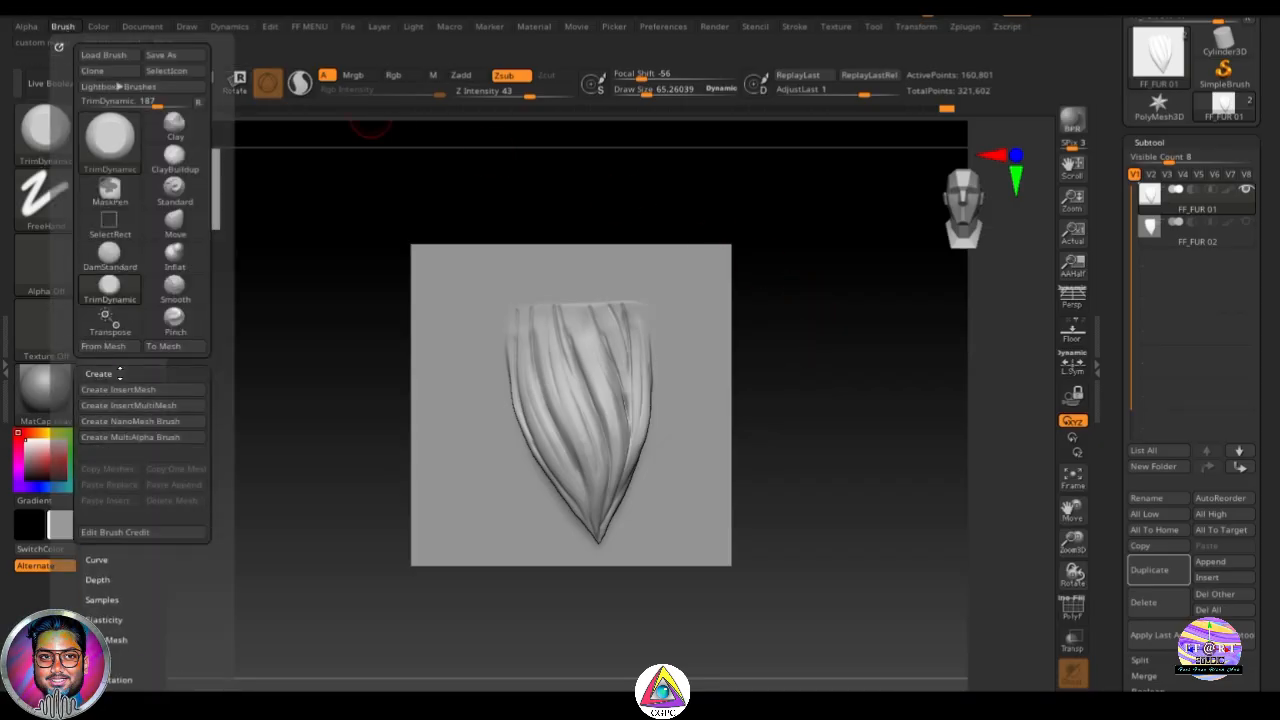
click(150, 437)
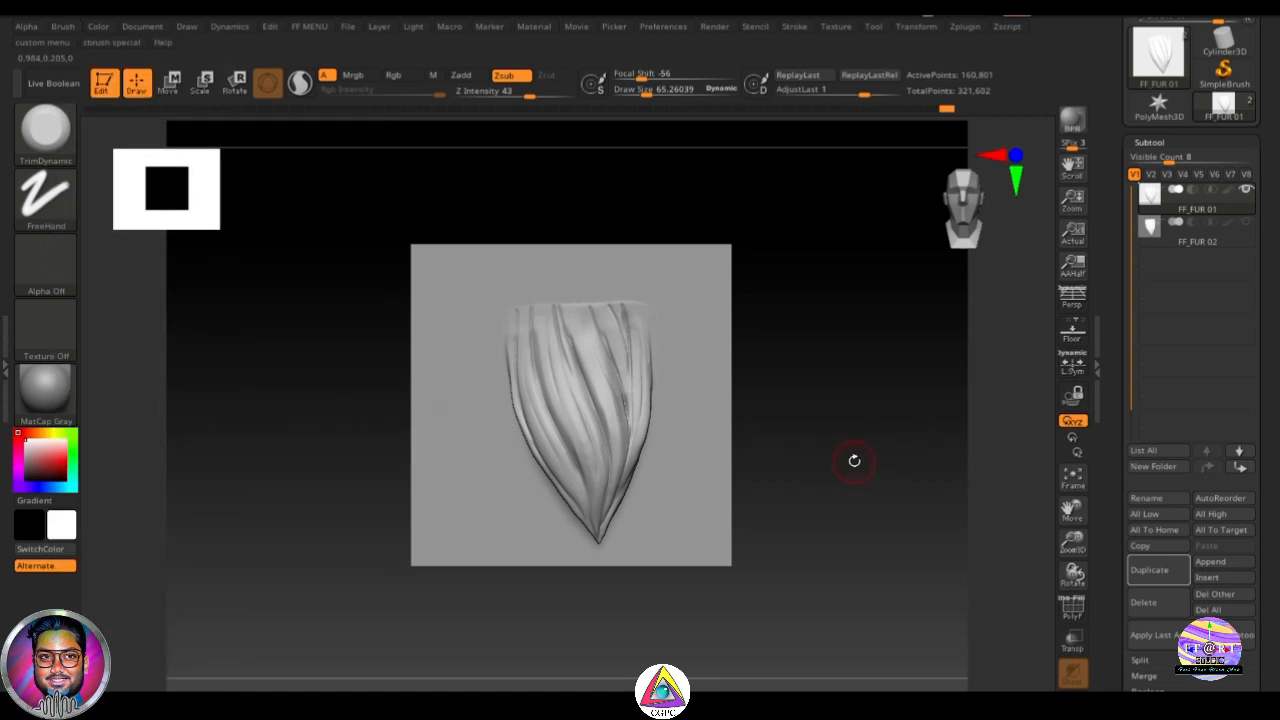
Step: Load the Chisel3D brush as a reference and examine its set of alphas, then the option for making a MultiAlpha brush
key(b)
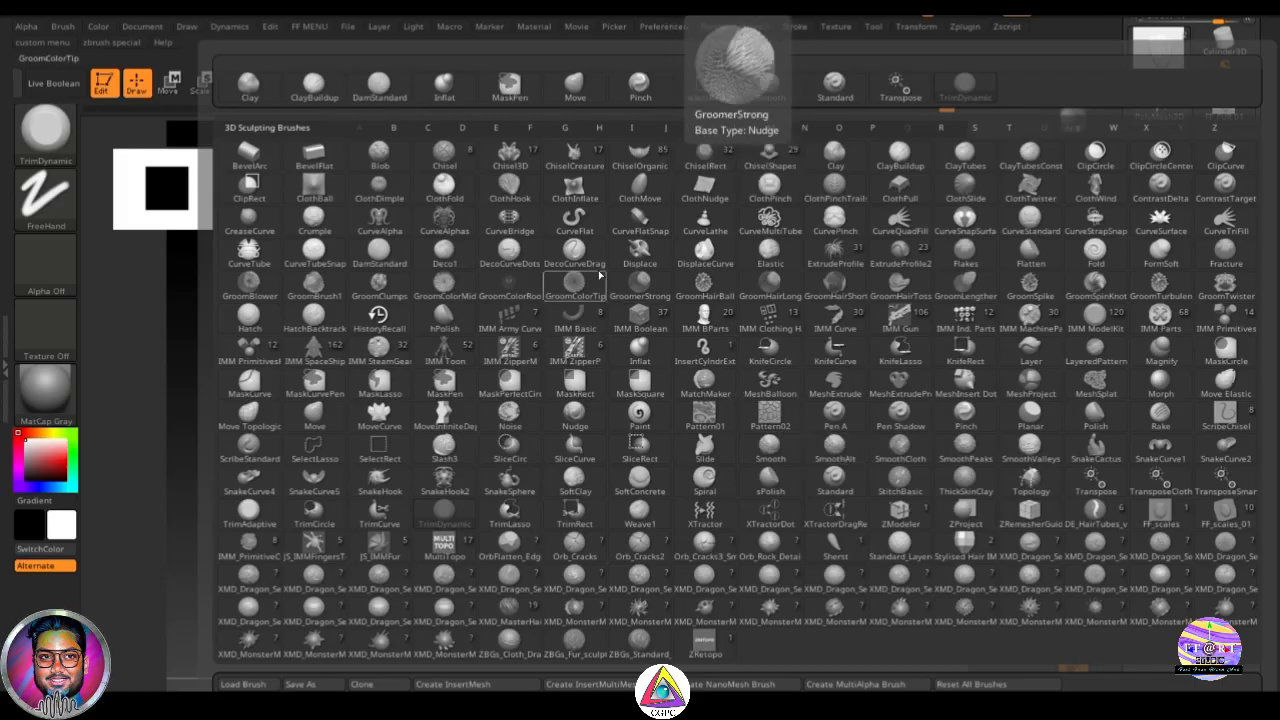
click(509, 158)
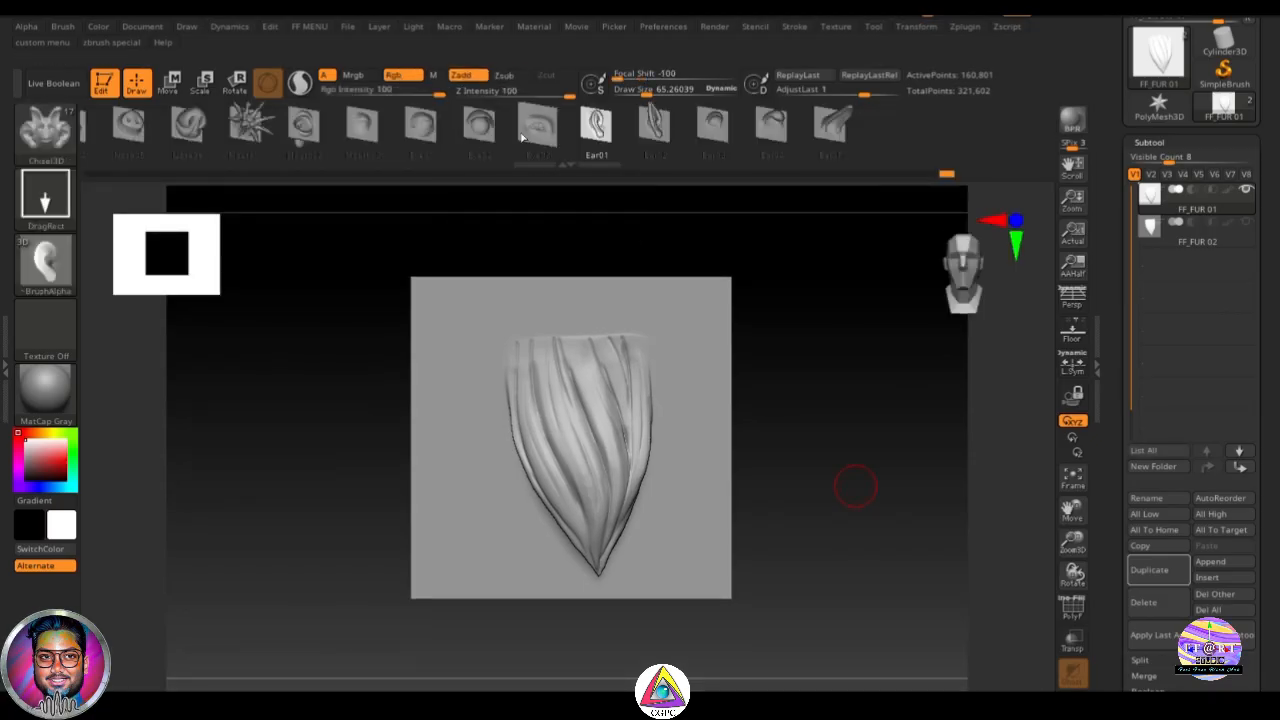
mouse_move(898, 144)
mouse_down()
mouse_move(987, 134)
mouse_move(838, 144)
mouse_up()
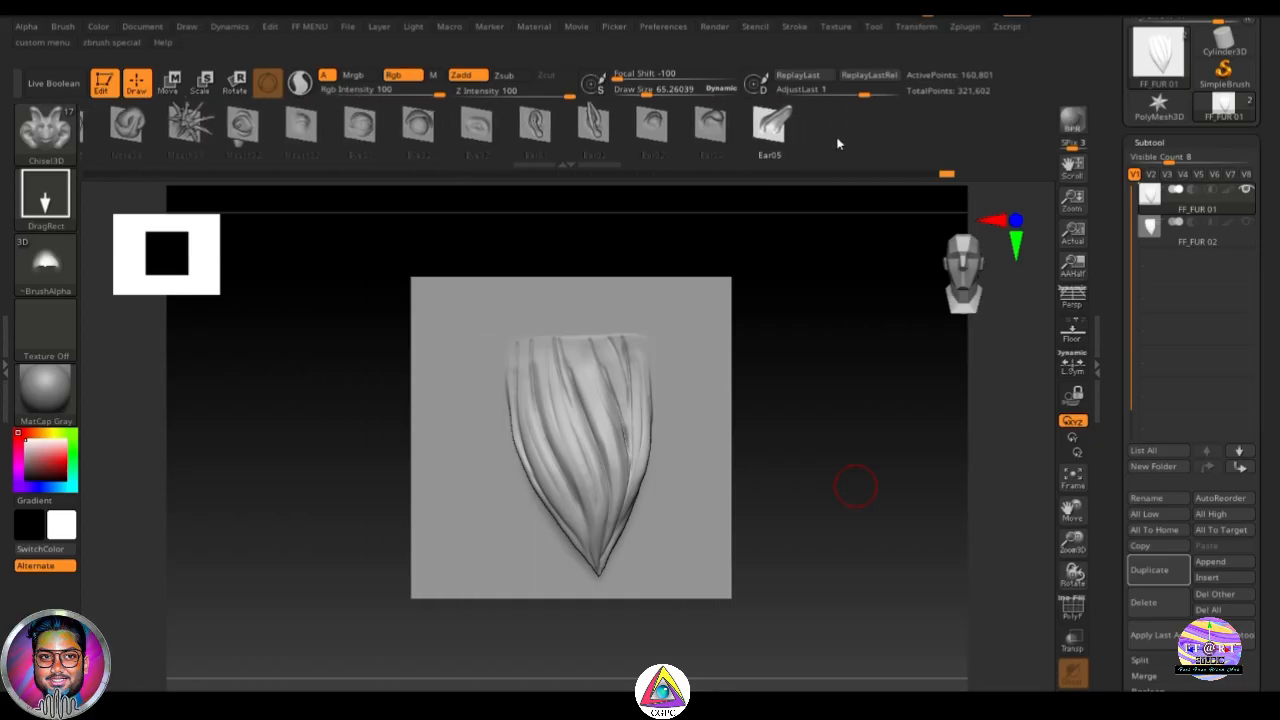
mouse_move(838, 144)
mouse_down()
mouse_move(918, 141)
mouse_move(838, 140)
mouse_up()
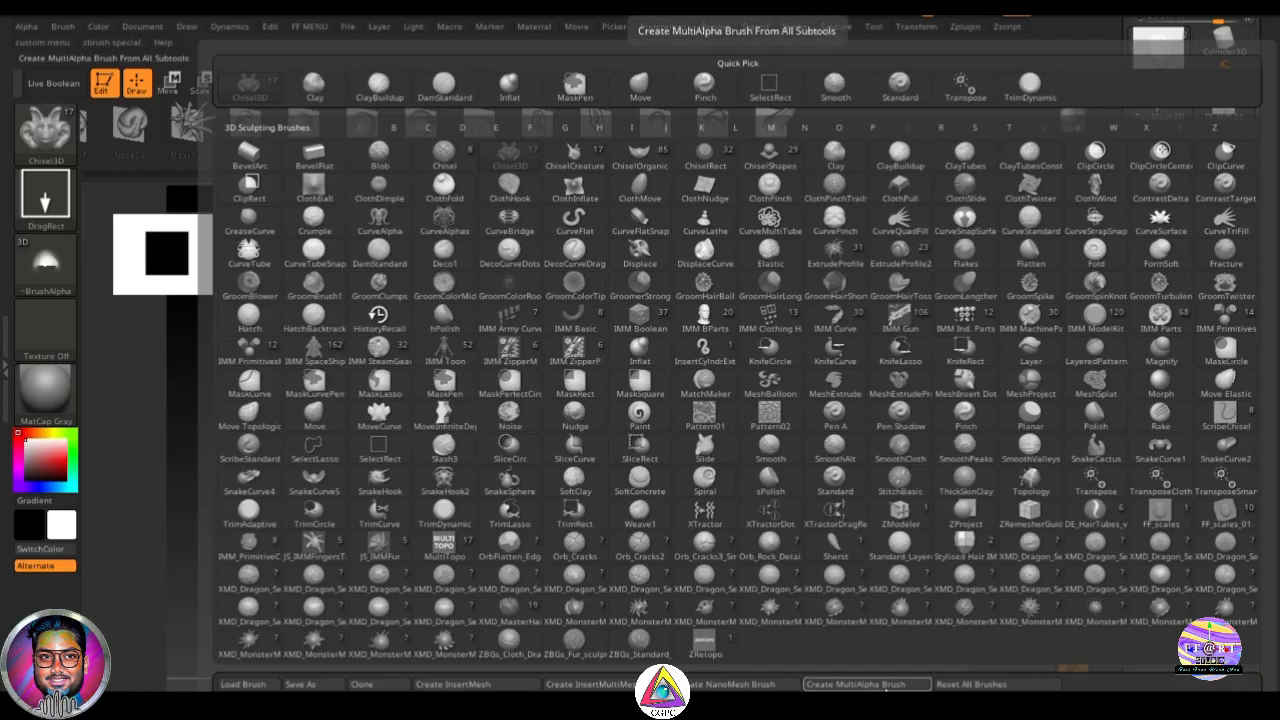
click(885, 686)
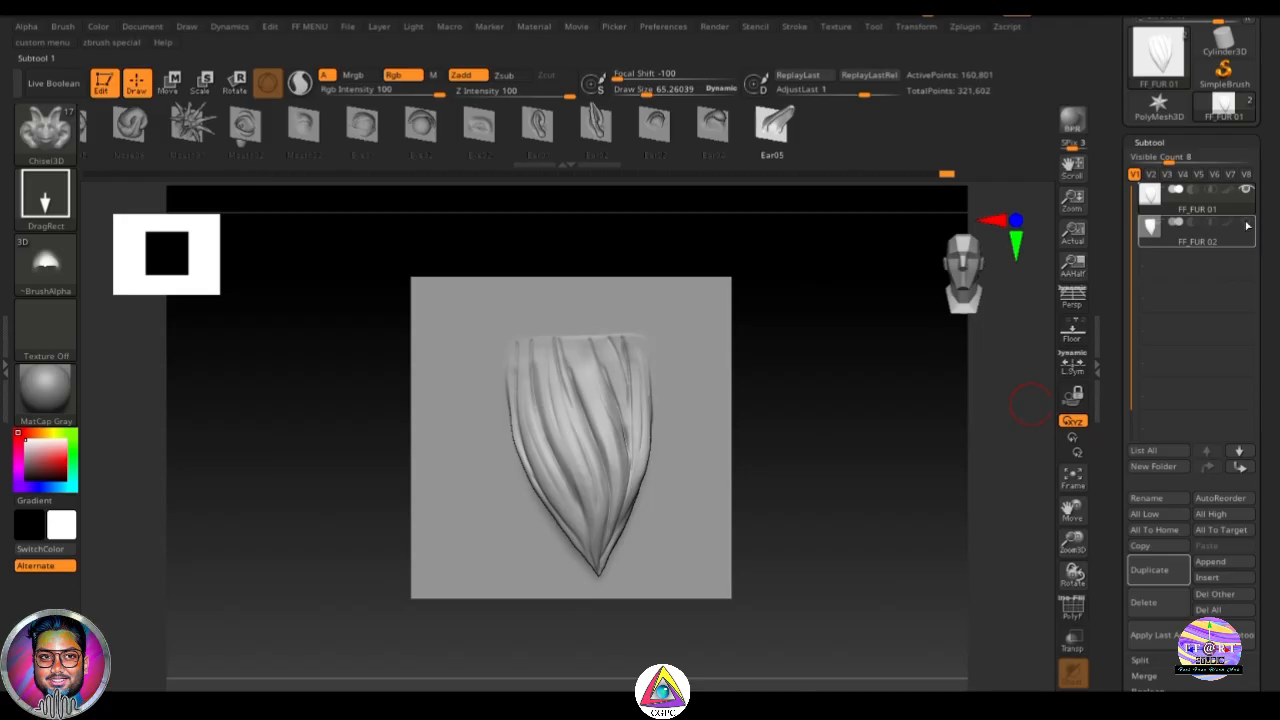
Step: Hide FF_FUR 01, show the FF_FUR 02 copy and make it the active subtool
mouse_move(1189, 234)
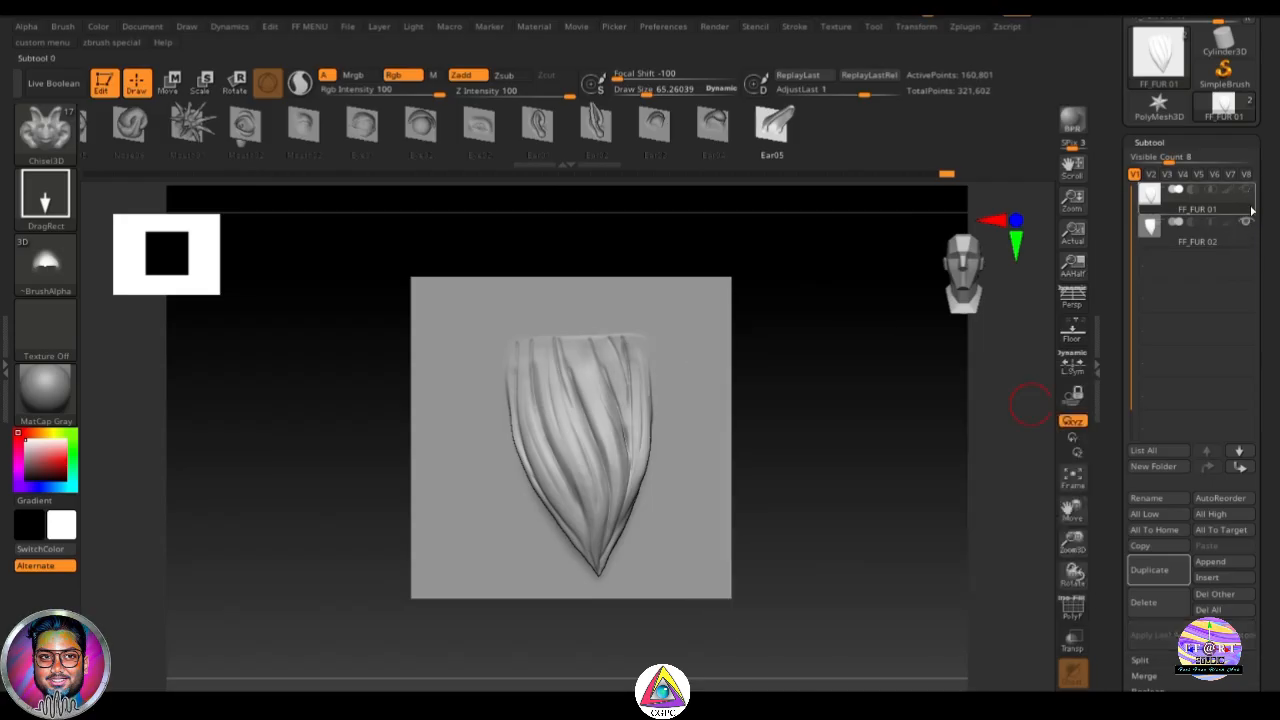
click(1230, 240)
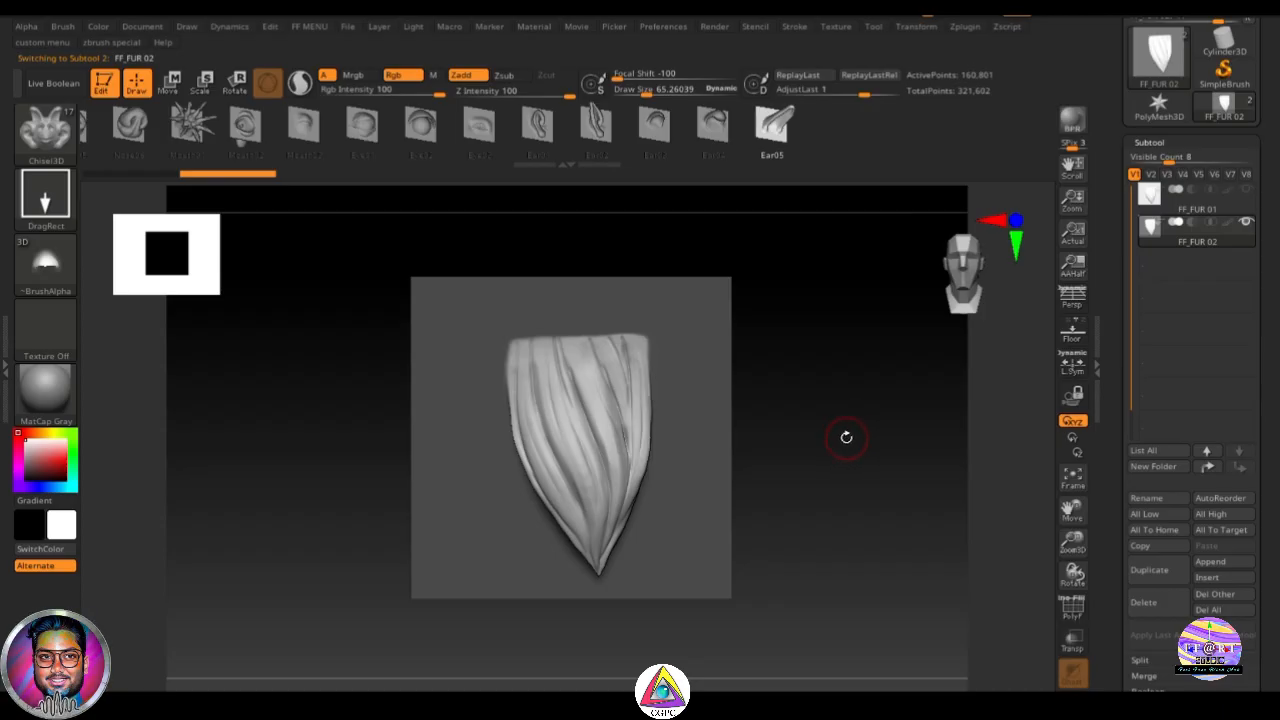
alt+drag(851, 489, 825, 486)
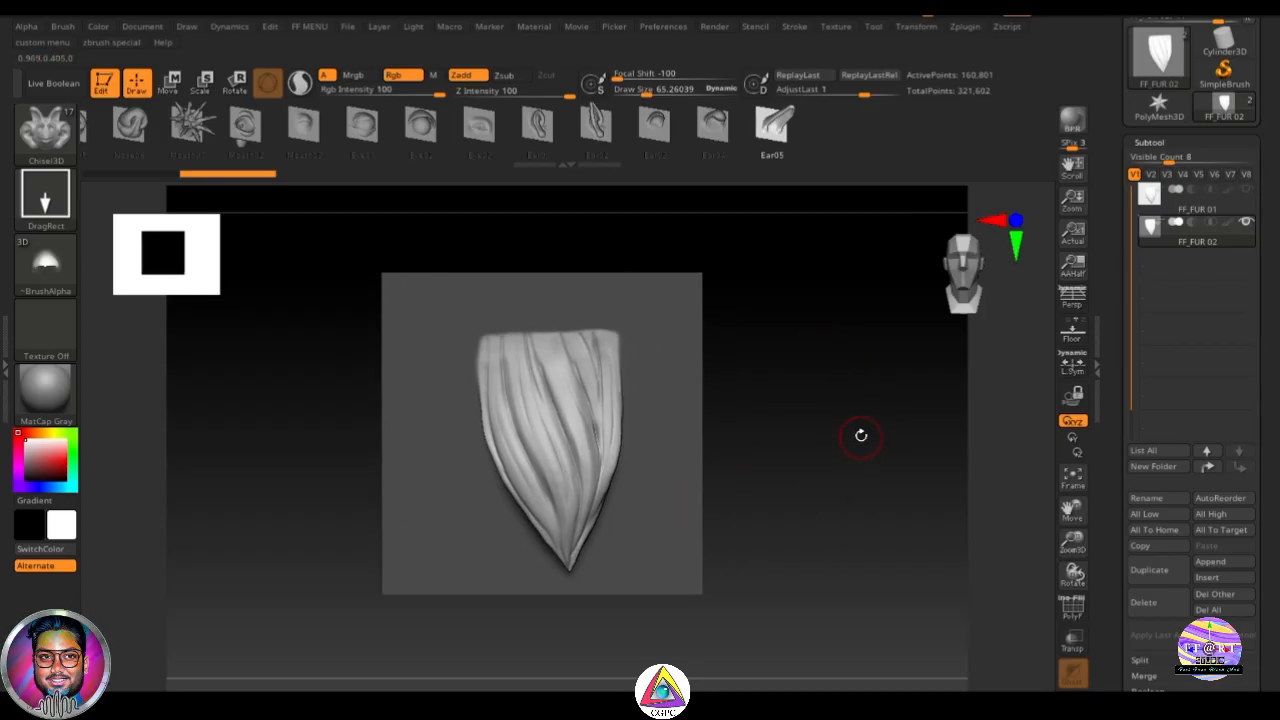
alt+drag(851, 497, 841, 487)
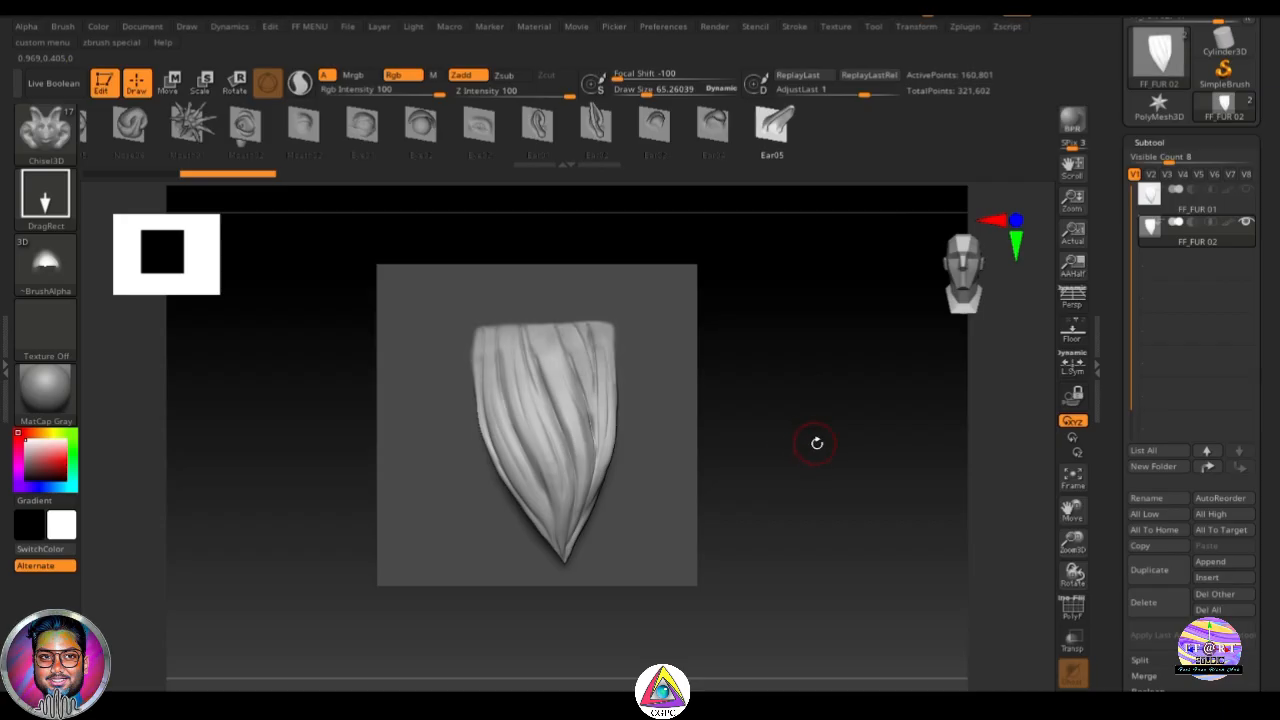
Step: Switch to the Move brush and set its draw size to about 230
key(s)
drag(815, 440, 833, 442)
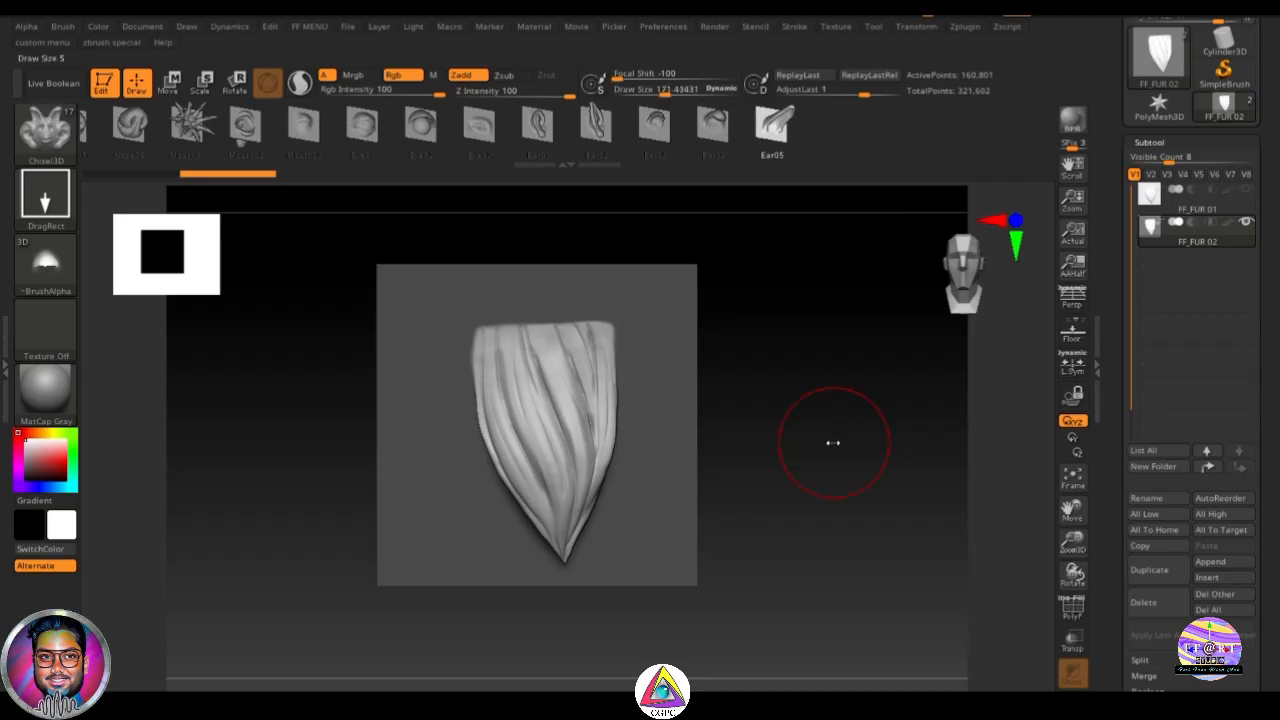
alt+drag(809, 493, 826, 469)
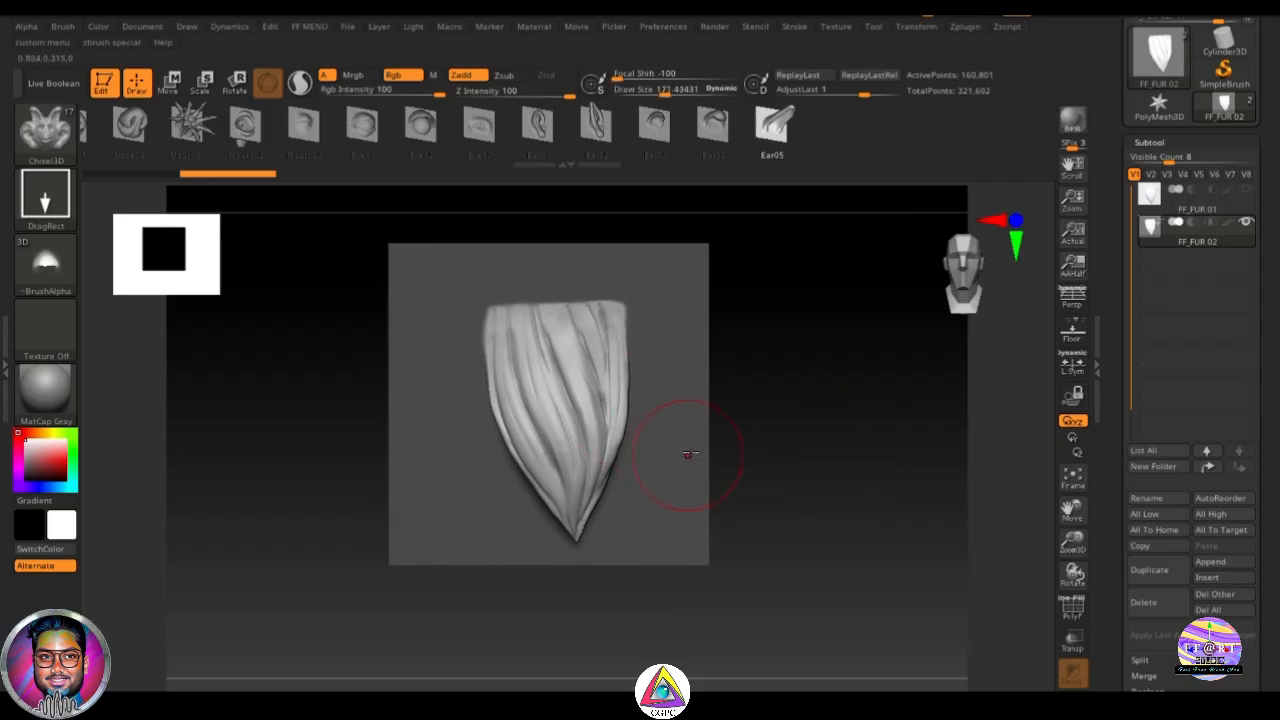
key(b)
key(m)
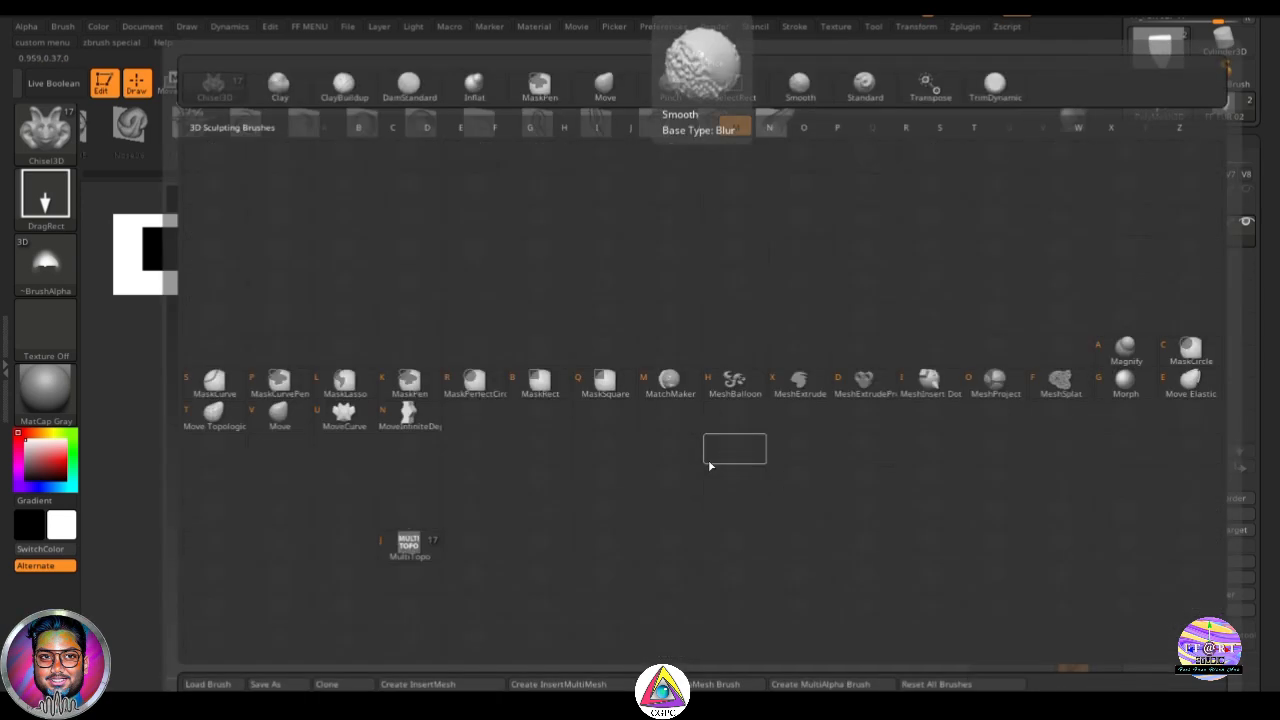
key(v)
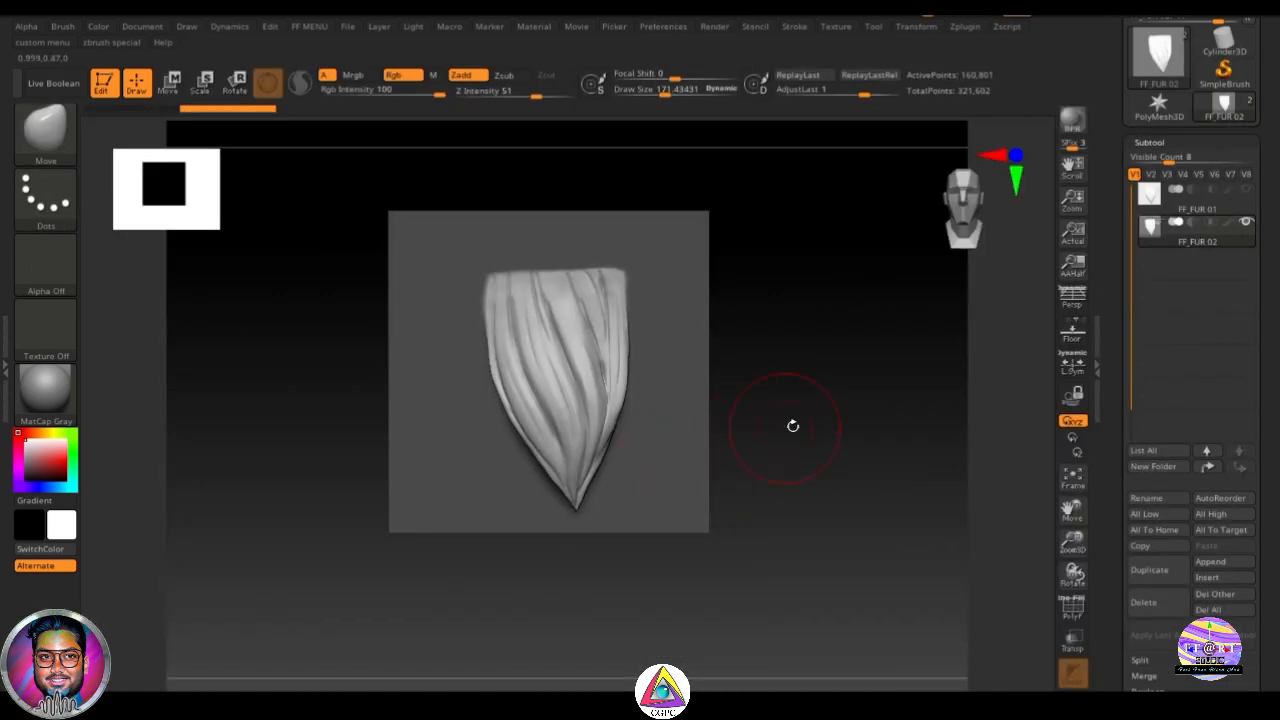
key(s)
drag(812, 408, 828, 406)
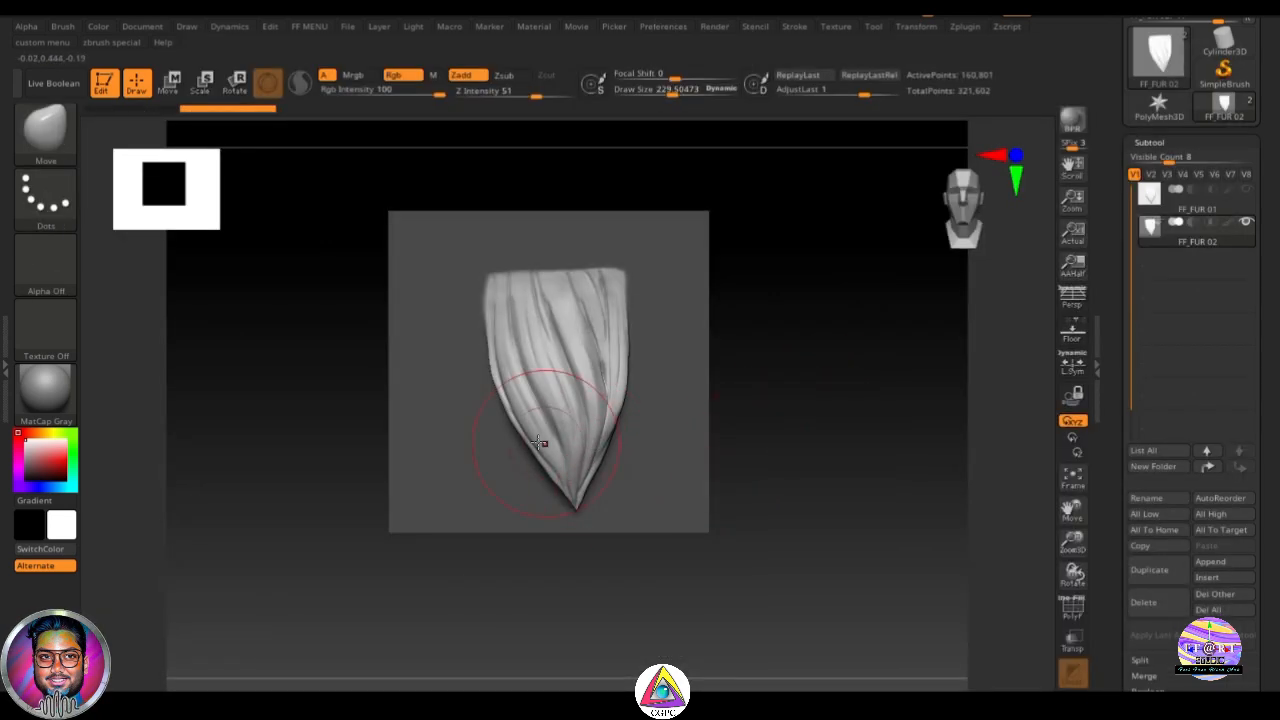
Step: Push both lower sides of the FF_FUR 02 tuft outward, reducing the Move brush to about 160, for a fuller taper towards the tip
drag(543, 448, 491, 350)
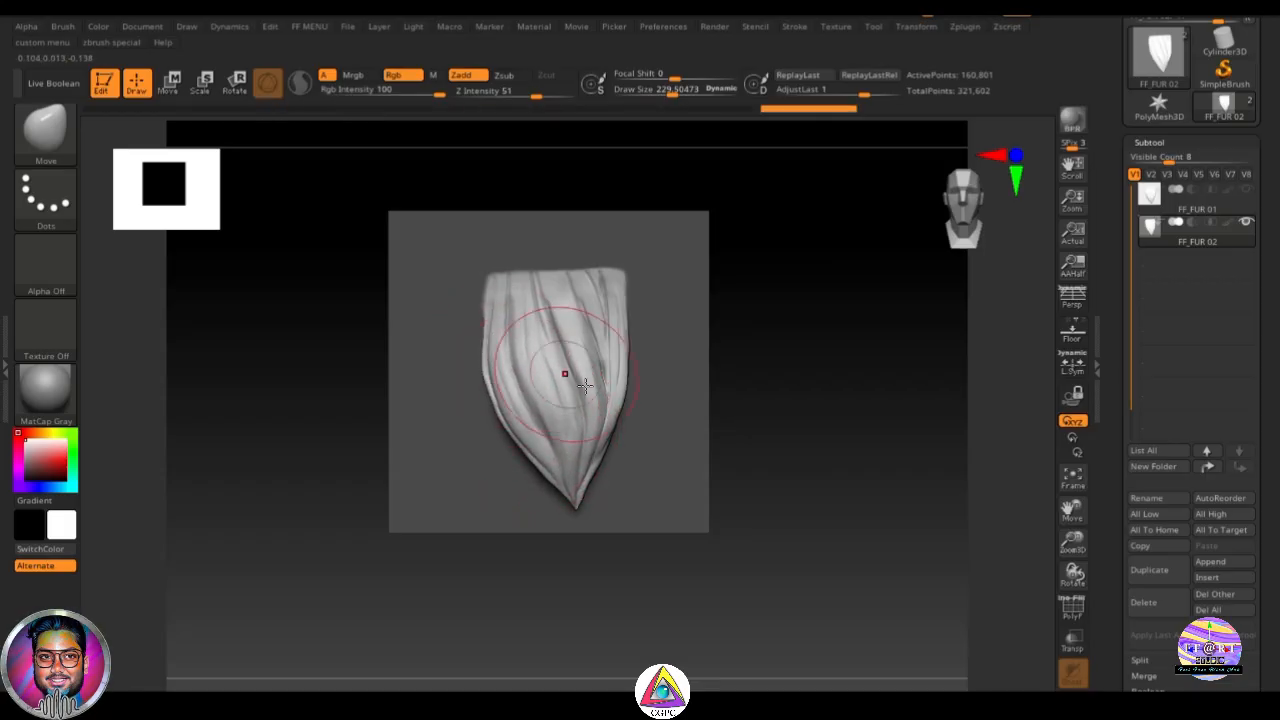
key(bracketleft)
mouse_move(560, 468)
mouse_down()
mouse_move(512, 440)
mouse_move(491, 400)
mouse_up()
mouse_move(617, 486)
mouse_down()
mouse_move(603, 469)
mouse_move(618, 334)
mouse_up()
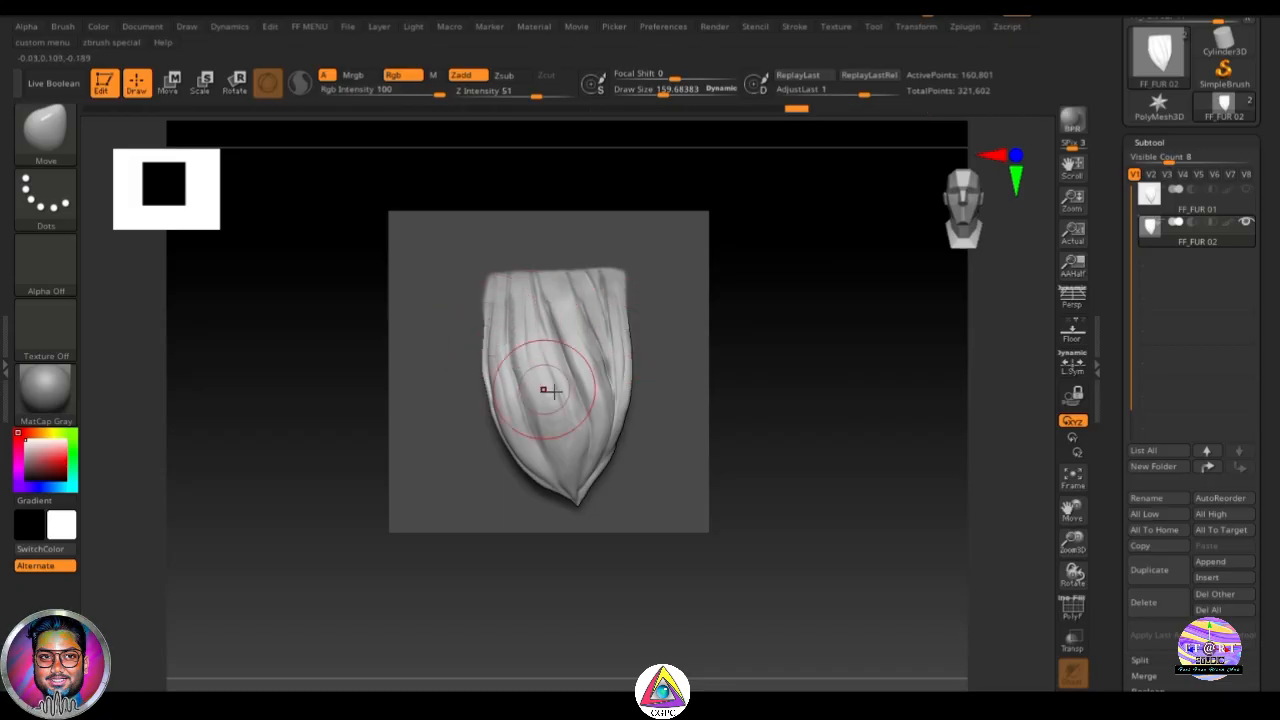
Step: Bulge the middle of the tuft's left and right sides outward using the Move brush at a draw size of about 251
key(s)
drag(847, 362, 860, 362)
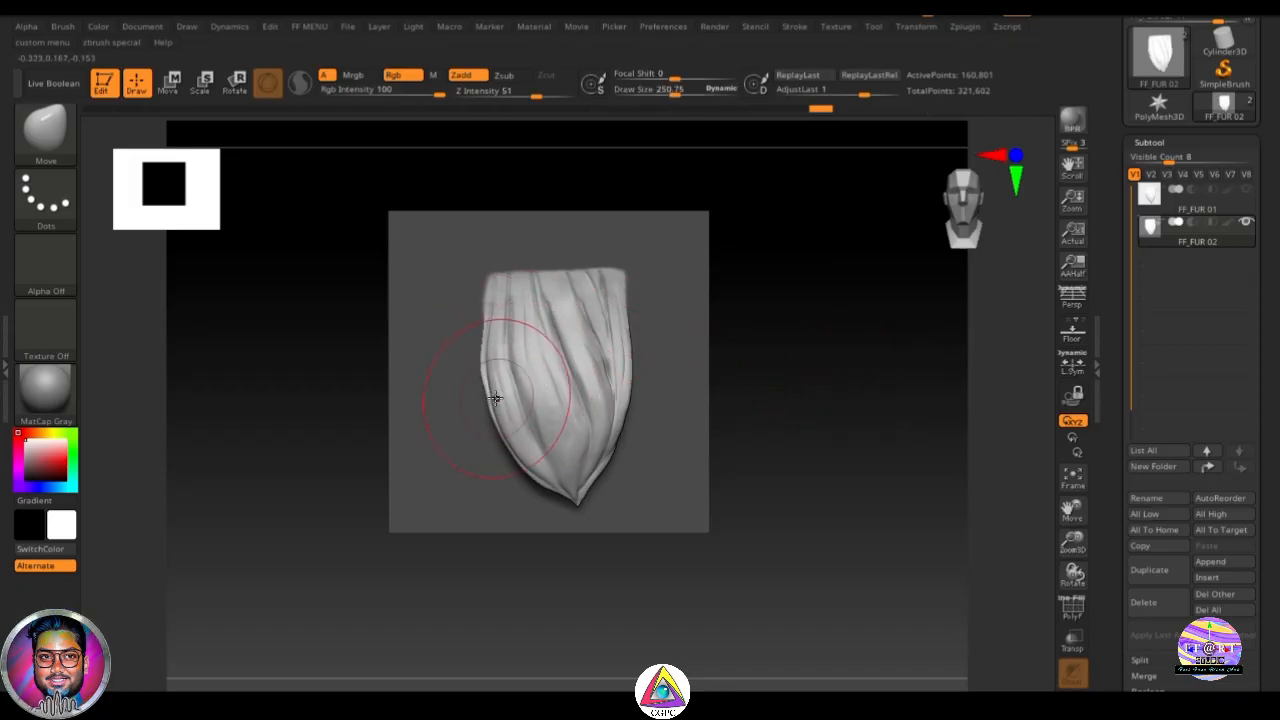
drag(489, 392, 497, 340)
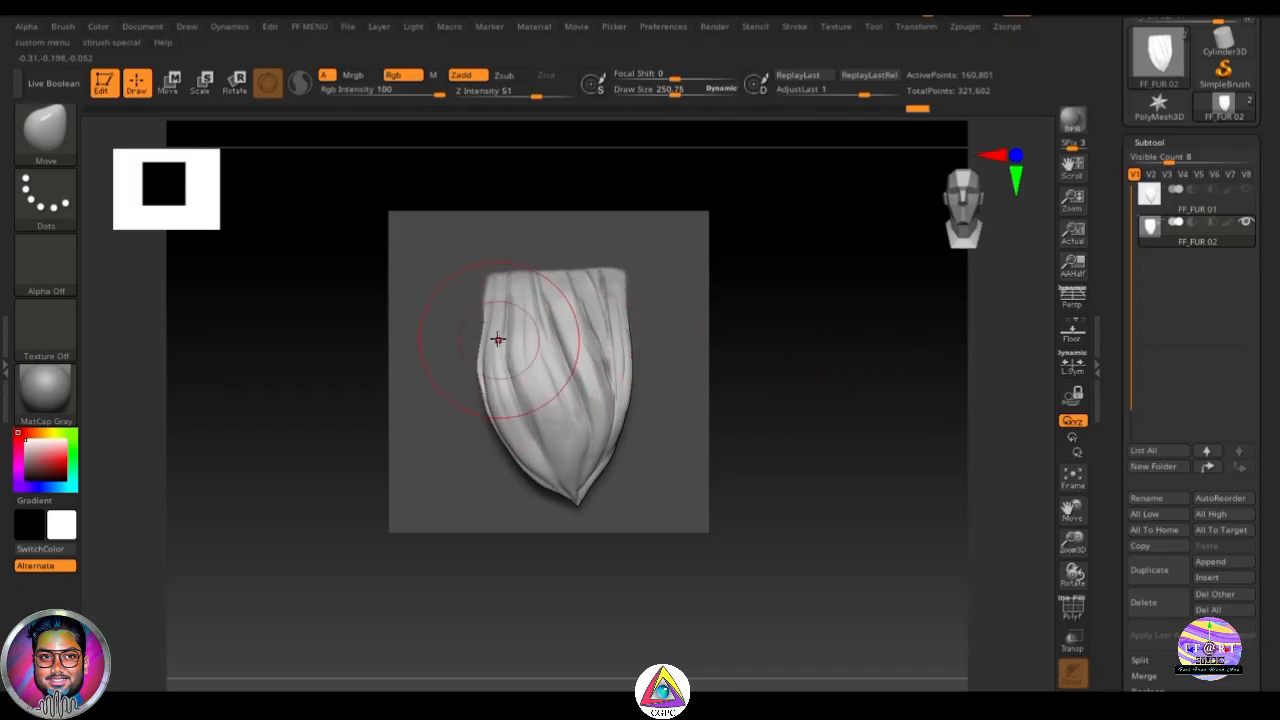
drag(488, 396, 484, 380)
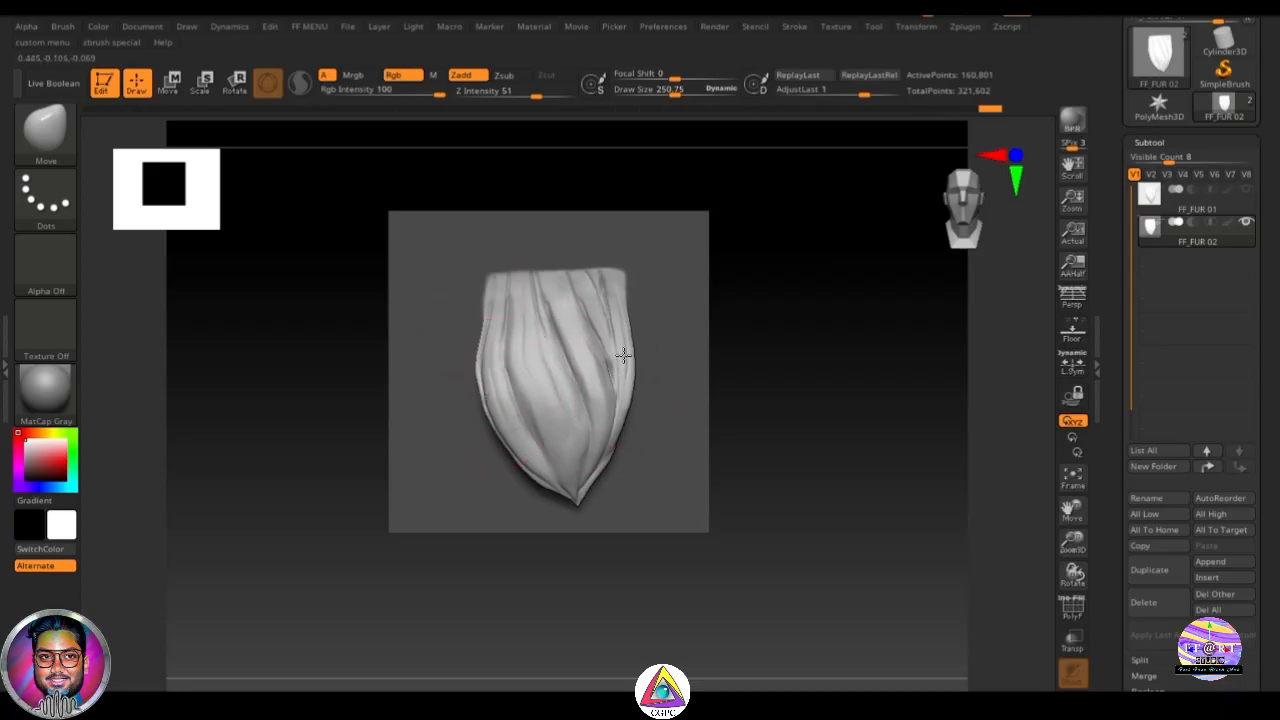
key(ctrl+z)
key(ctrl+shift+z)
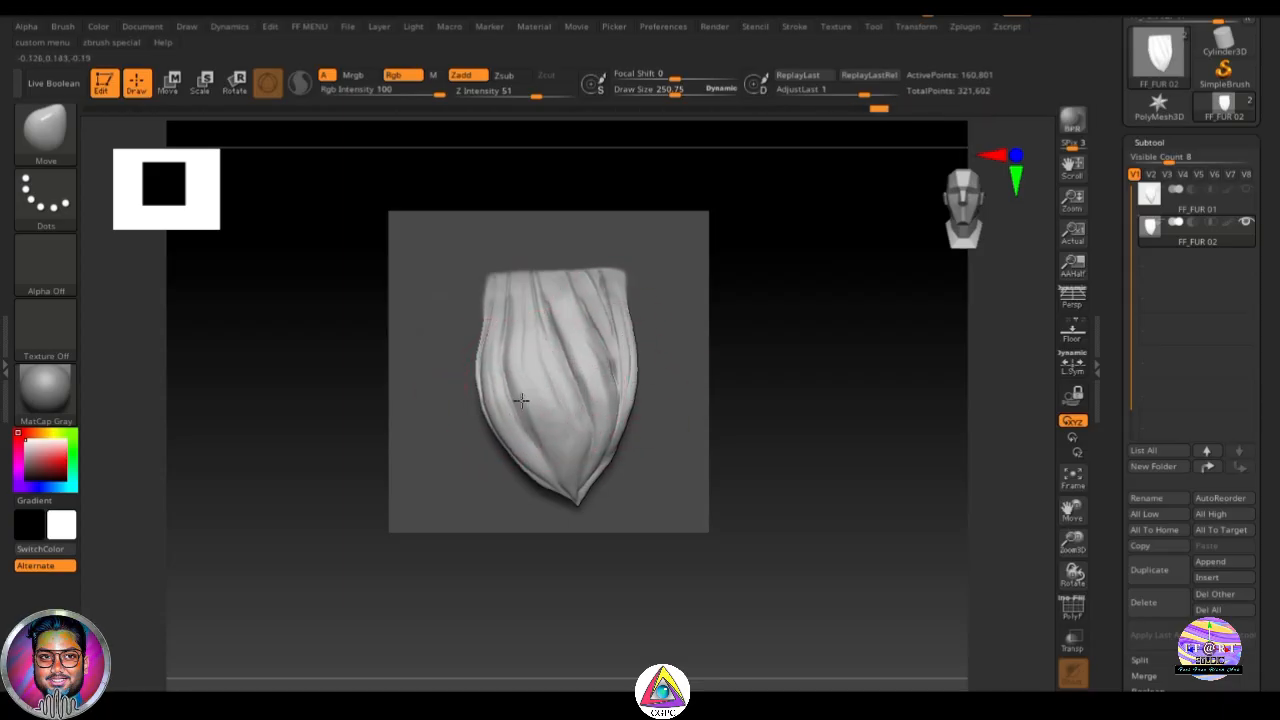
Step: Reshape the tuft's inner strands with smaller Move brush sizes of about 154 and 184, widening and curving the central strand
key(s)
drag(840, 381, 823, 384)
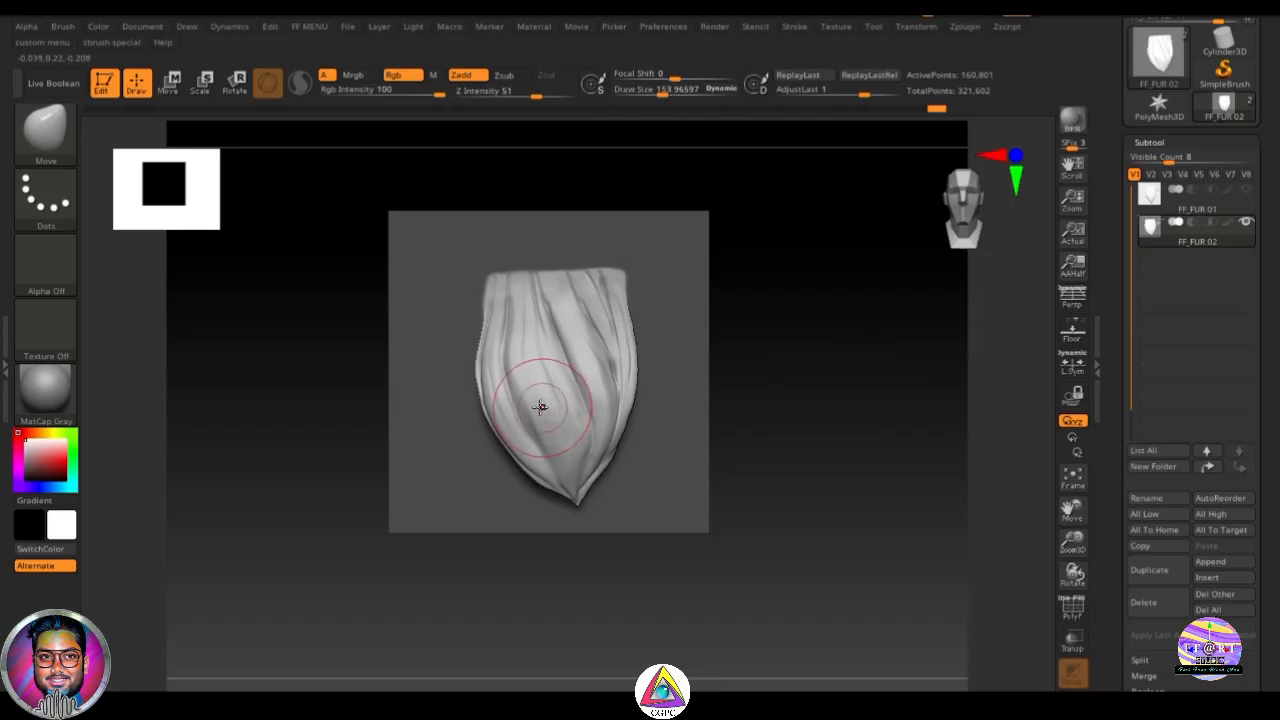
drag(586, 374, 611, 346)
key(ctrl+z)
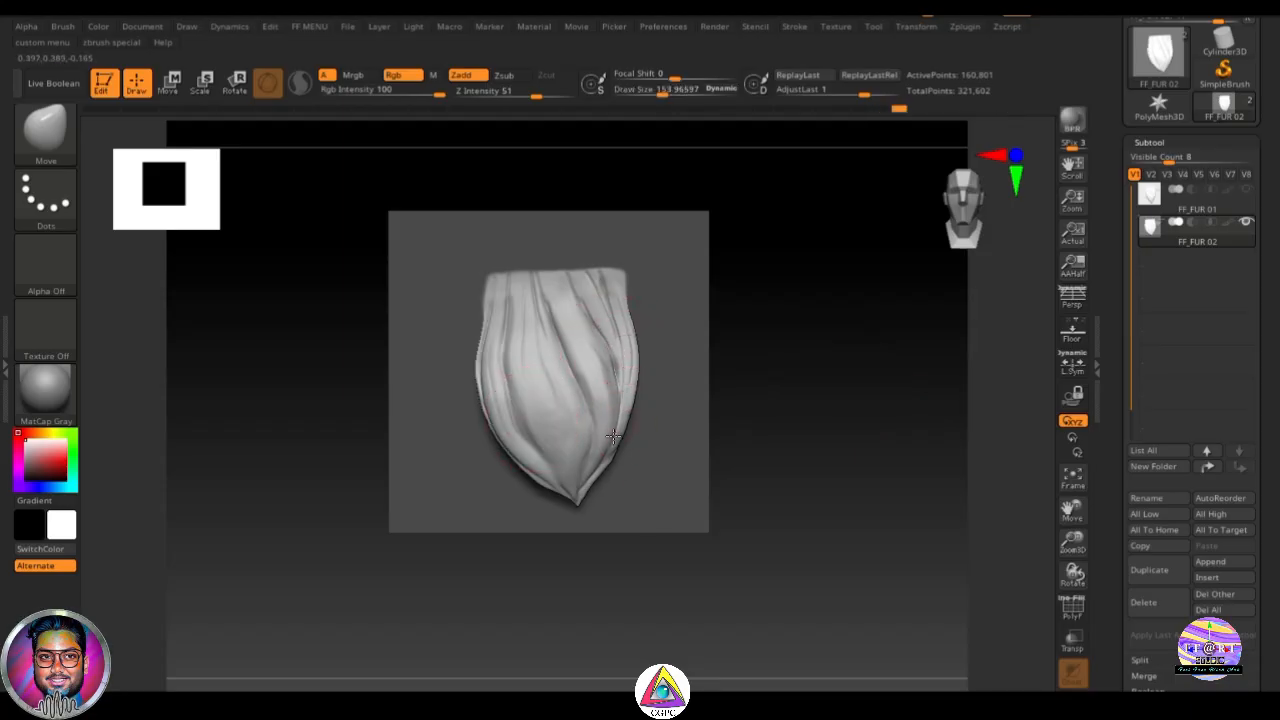
drag(780, 416, 787, 390)
key(ctrl+shift+z)
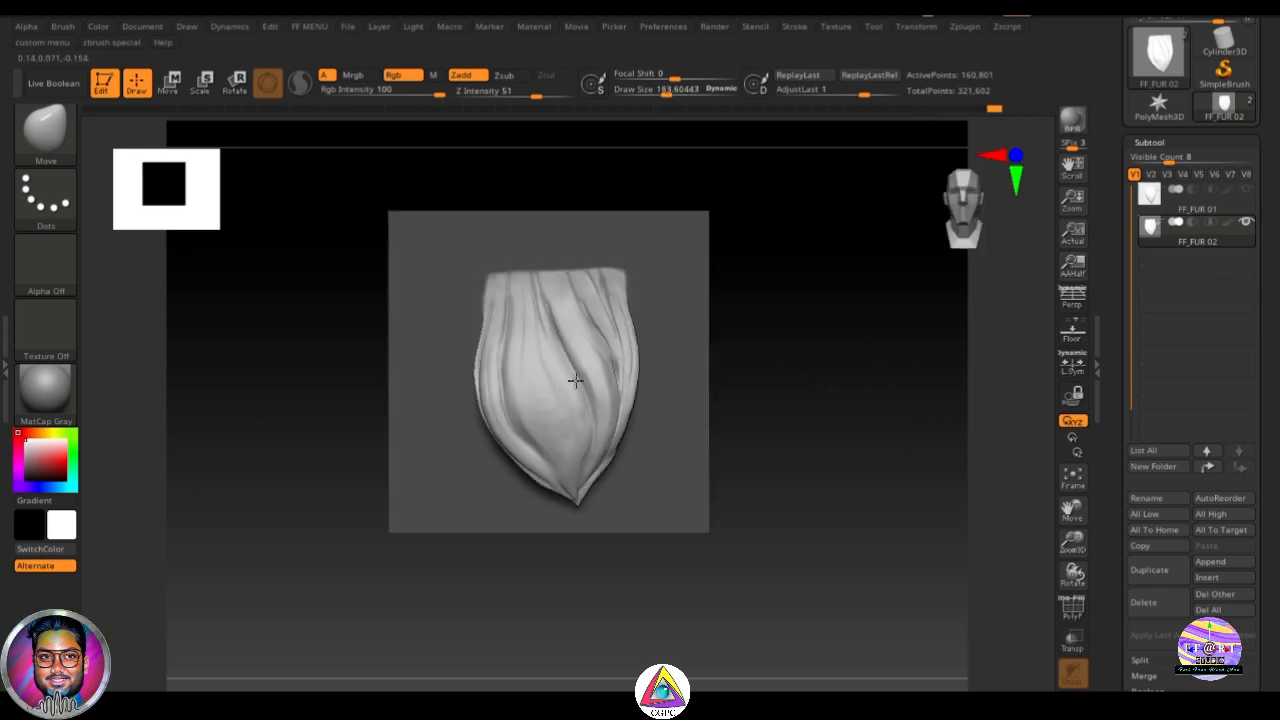
key(ctrl+z)
key(ctrl+shift+z)
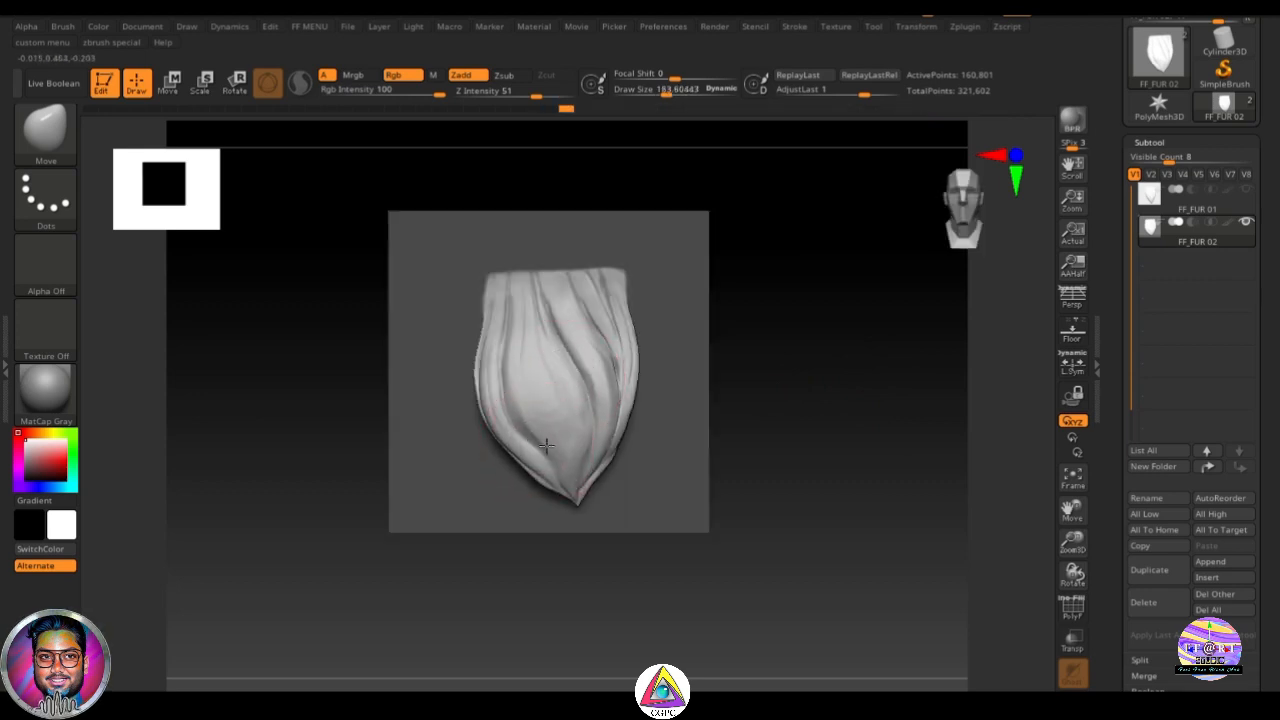
key(ctrl+shift+z)
key(ctrl+shift+z)
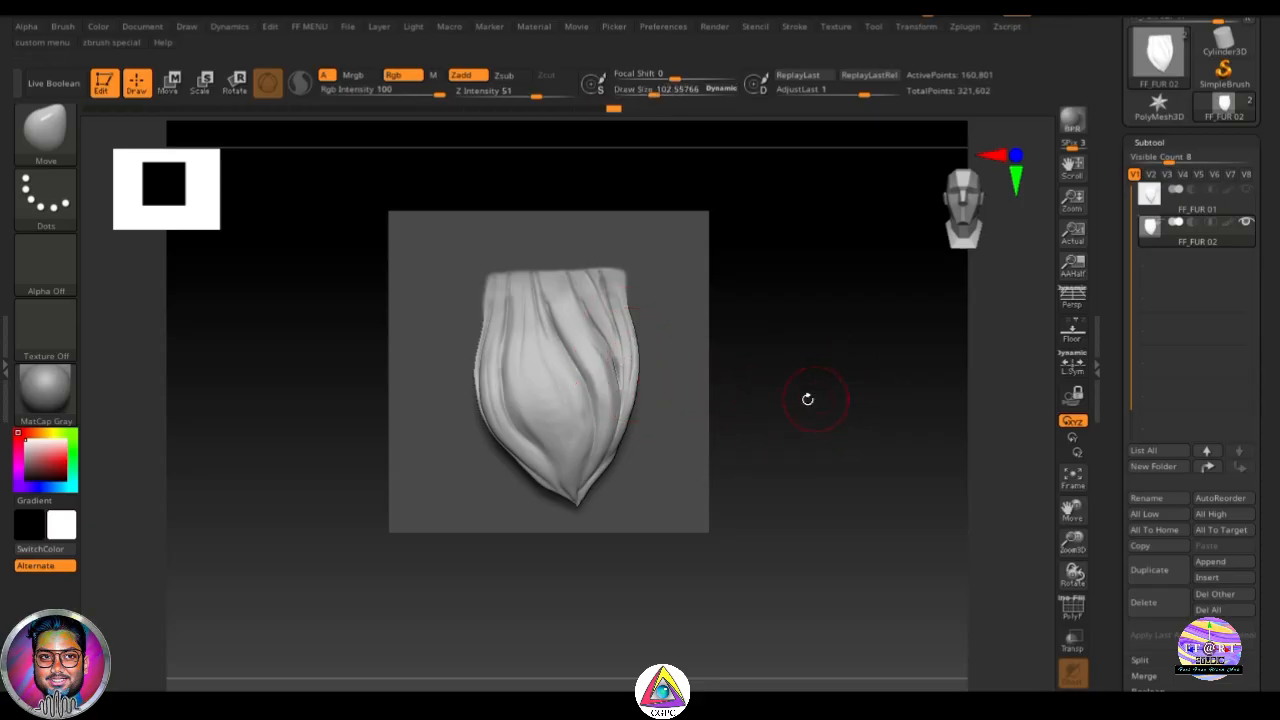
Step: Sharpen the creases between the FF_FUR 02 strands and towards the tip with the Pinch brush, lightly smoothing the strand surfaces
key(b)
key(p)
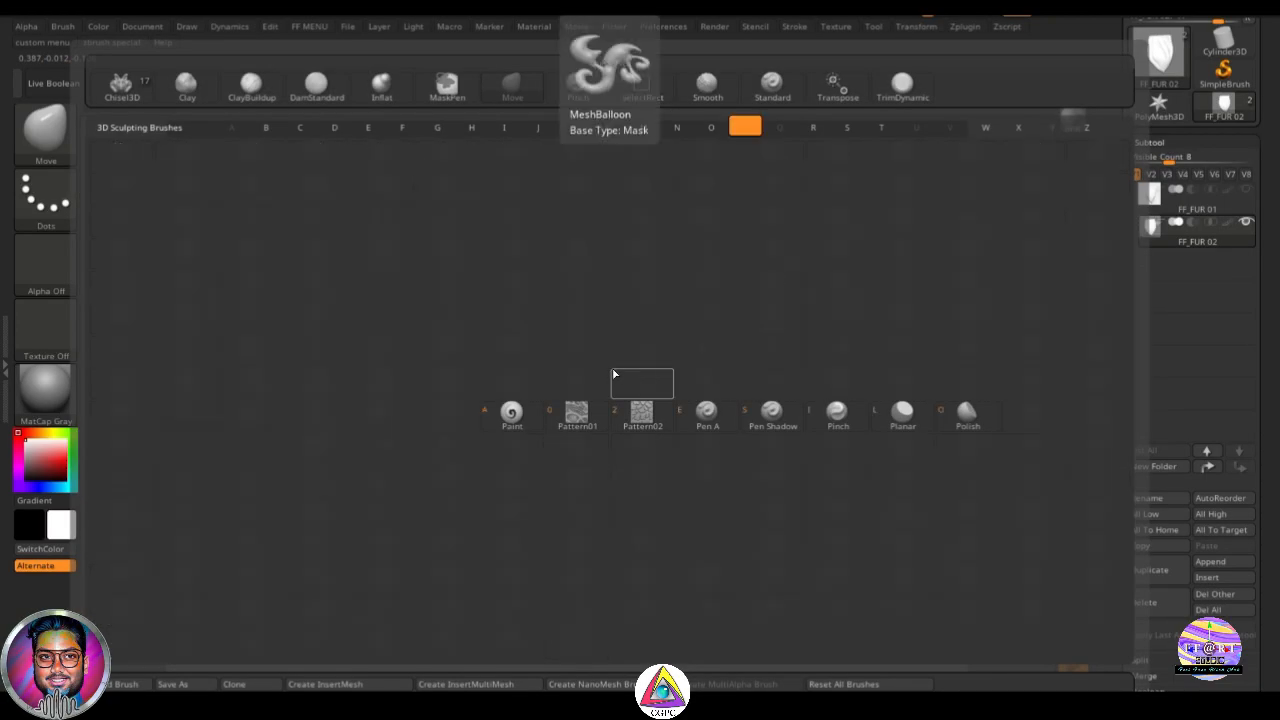
key(i)
drag(548, 454, 554, 476)
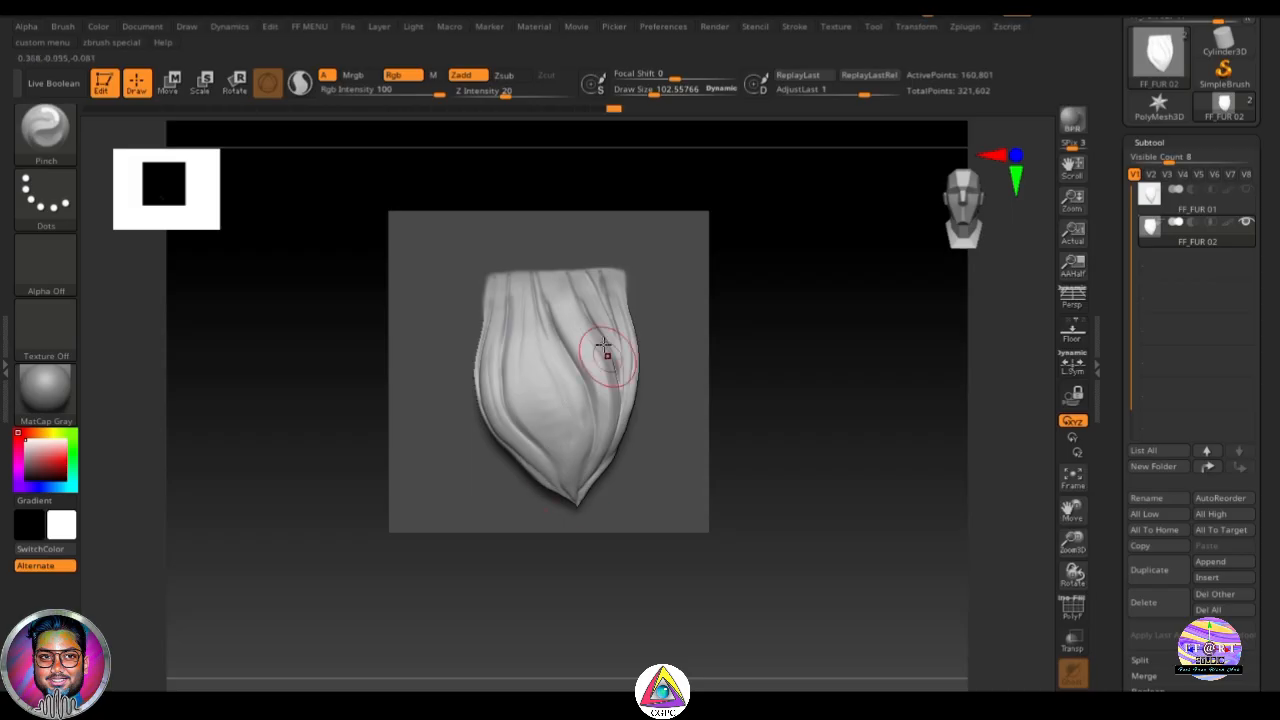
drag(573, 310, 592, 458)
drag(614, 325, 597, 413)
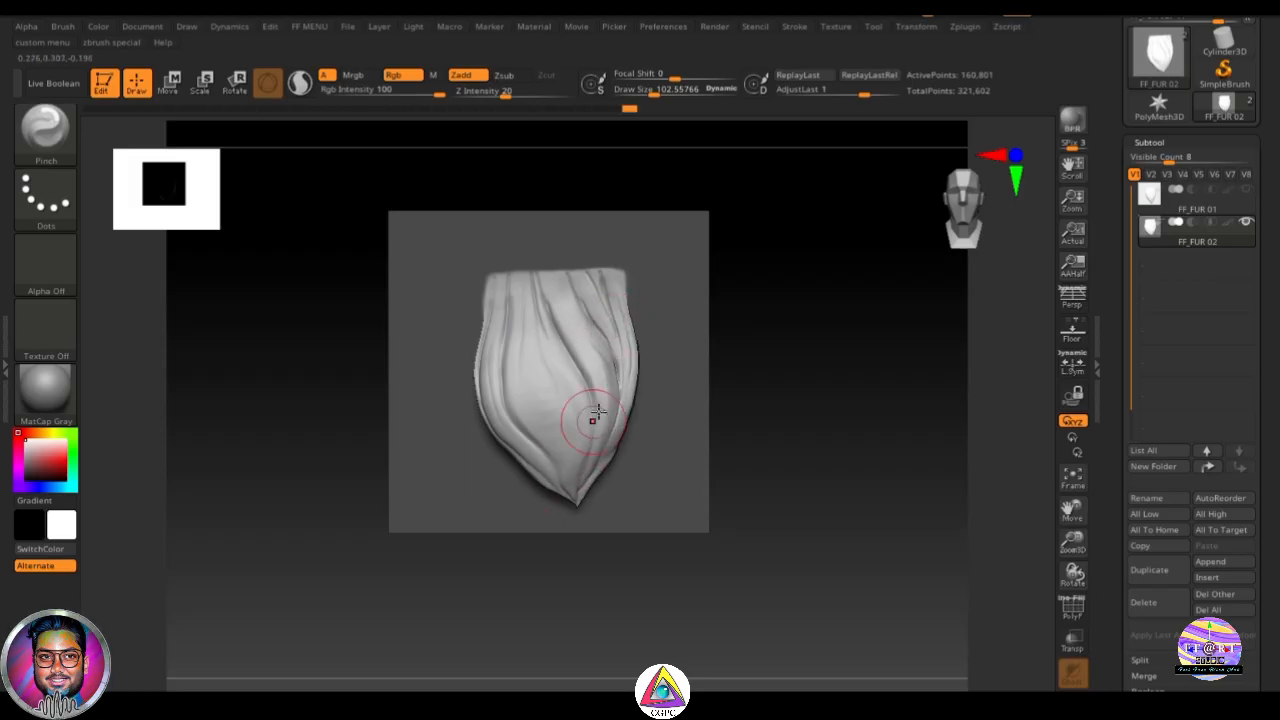
drag(533, 453, 562, 484)
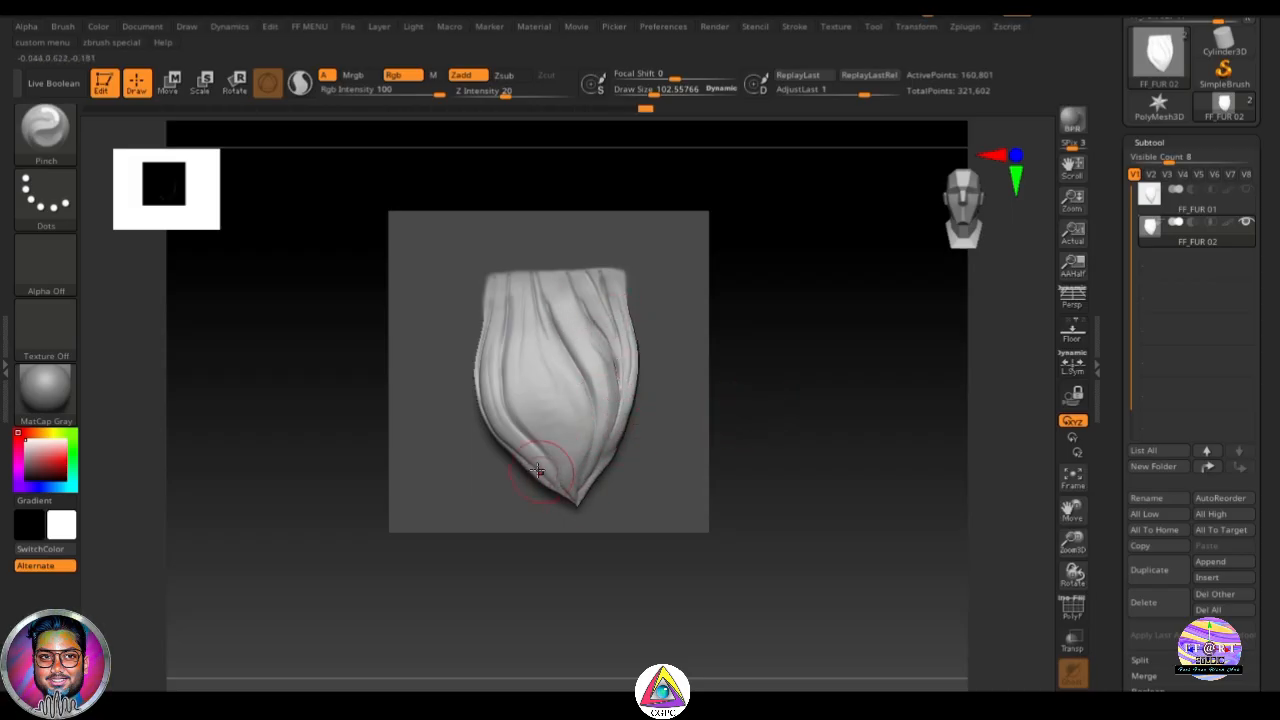
mouse_move(615, 431)
mouse_down()
mouse_move(611, 451)
mouse_move(522, 383)
mouse_up()
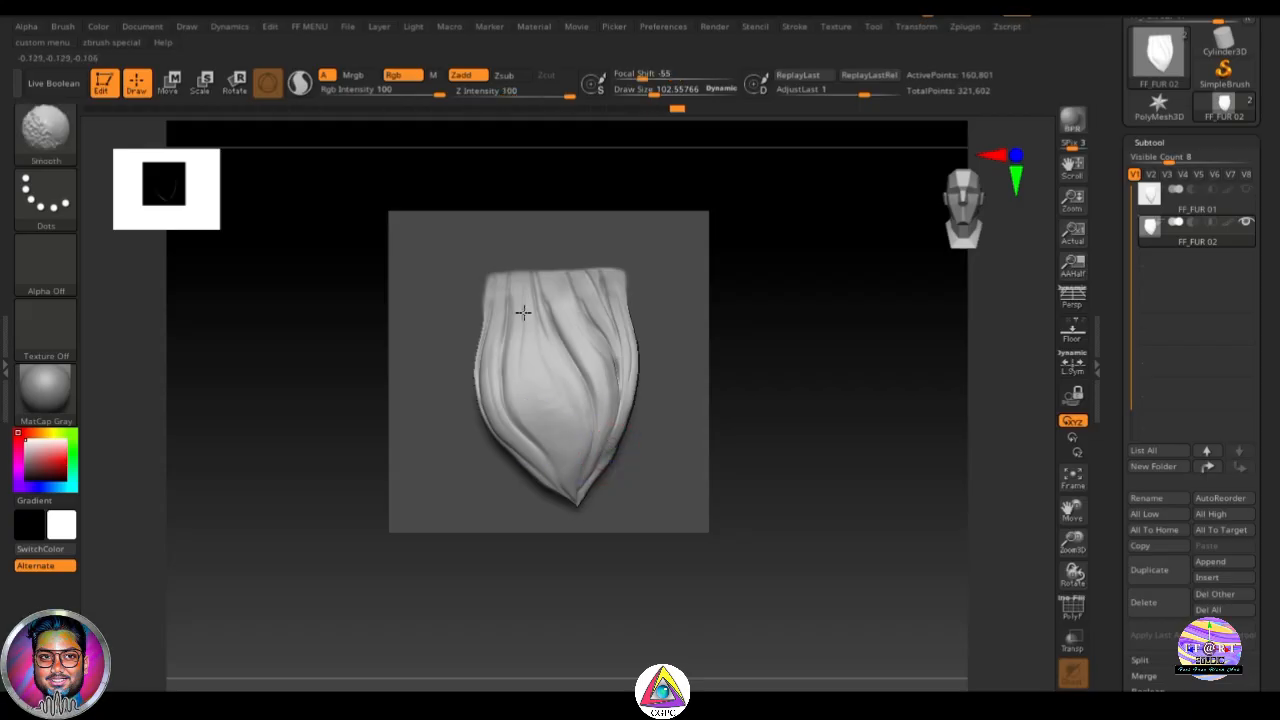
shift+drag(604, 374, 577, 400)
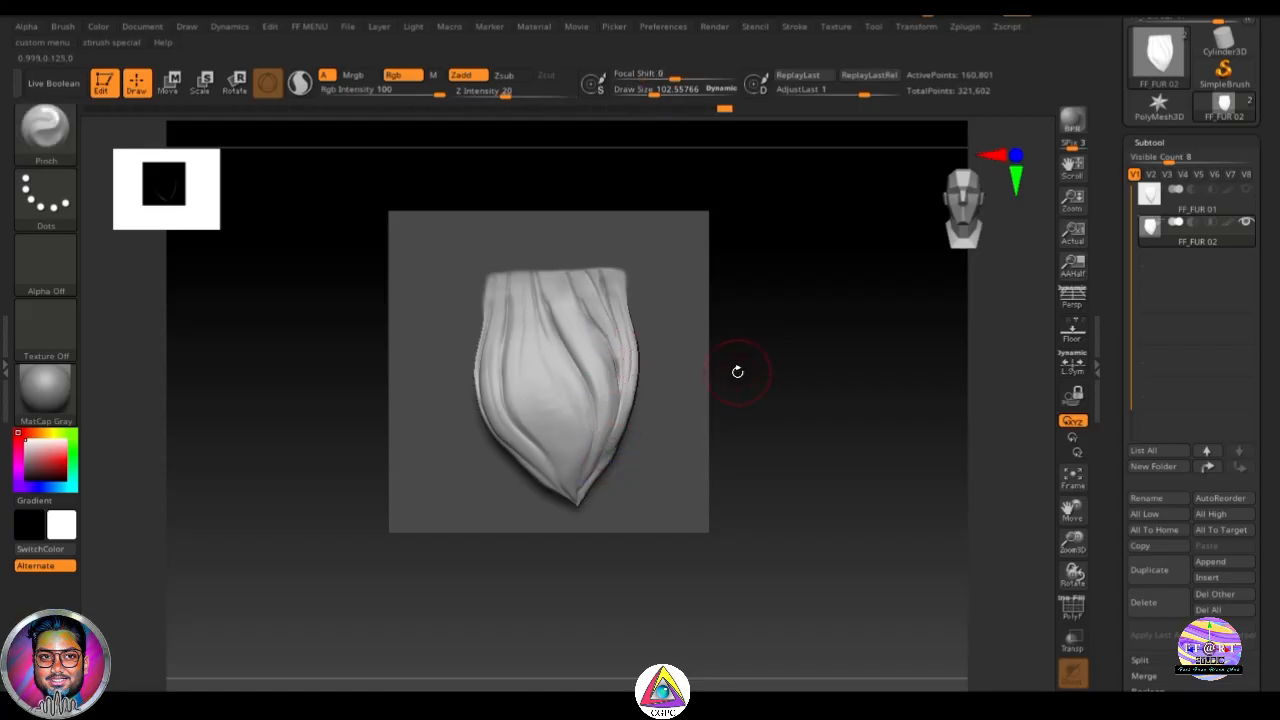
Step: Deepen the groove of the tuft's central strand down to the tip using the DamStandard brush
key(b)
key(d)
key(s)
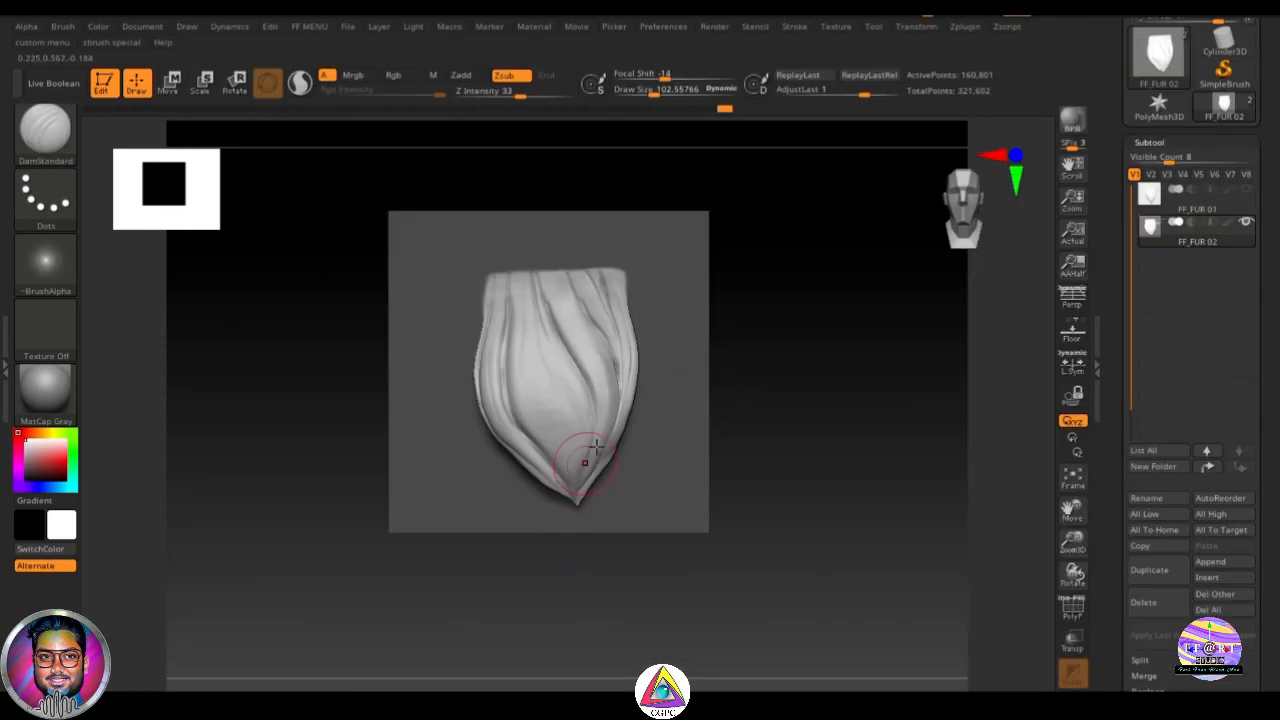
mouse_move(563, 322)
mouse_down()
mouse_move(590, 488)
mouse_move(586, 411)
mouse_move(570, 517)
mouse_up()
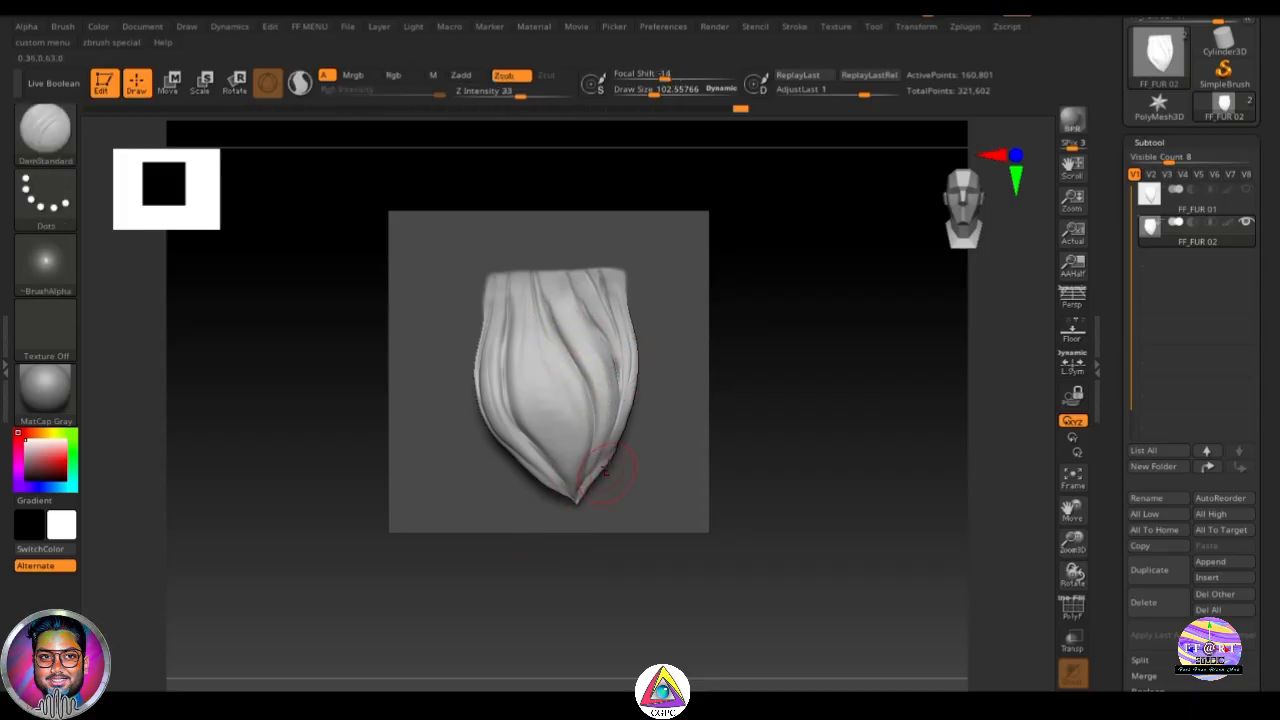
Step: Reduce DamStandard's draw size to about 65 and carve a crease along the tuft's lower right edge down to the tip
key(s)
drag(800, 415, 795, 415)
drag(616, 362, 570, 514)
key(ctrl+z)
drag(620, 386, 560, 525)
key(ctrl+z)
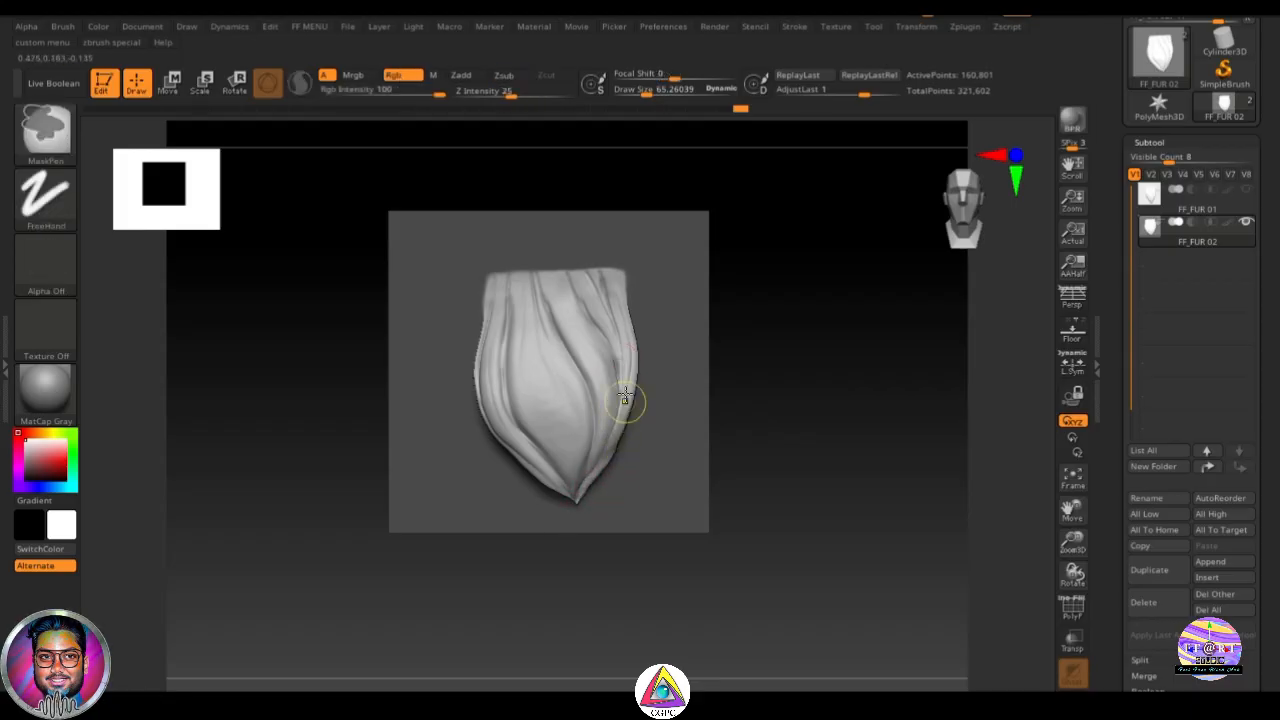
drag(624, 384, 580, 493)
key(ctrl+z)
mouse_move(625, 402)
mouse_down()
mouse_move(615, 453)
mouse_move(581, 496)
mouse_up()
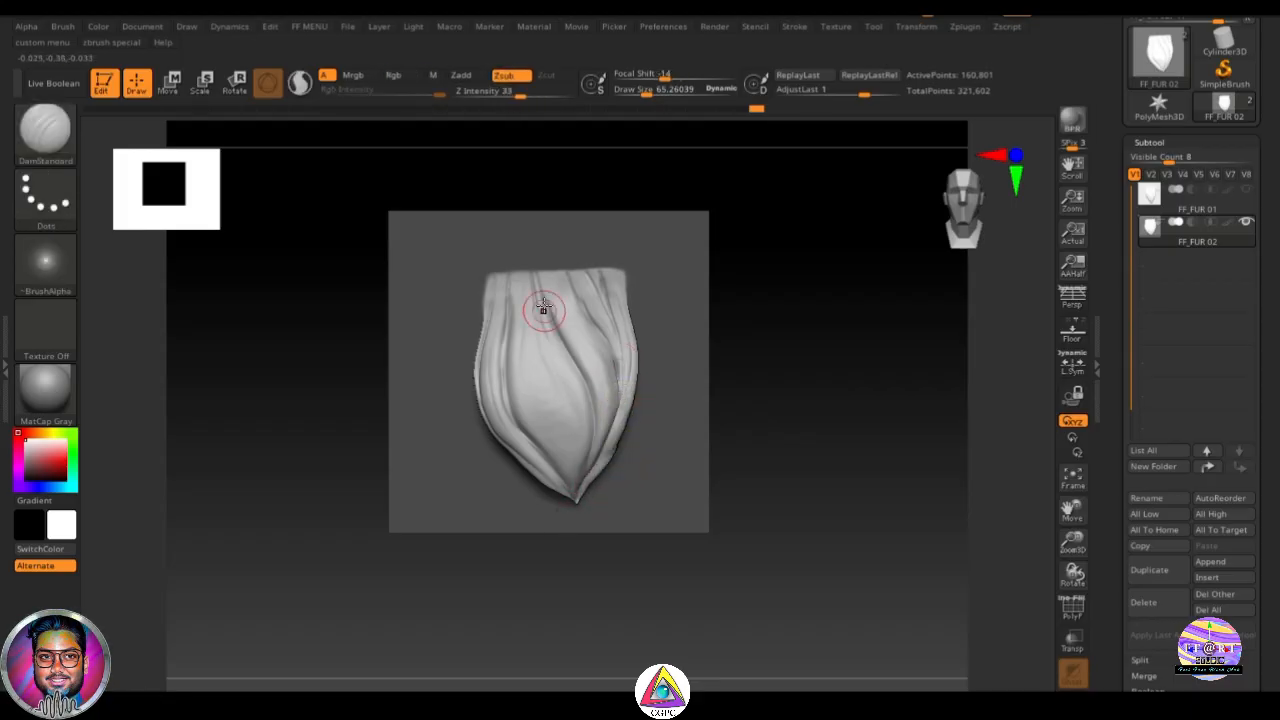
Step: Carve additional fine grooves along the tuft's central and right strands with DamStandard to split them into thinner strands
mouse_move(523, 317)
mouse_down()
mouse_move(555, 440)
mouse_move(523, 380)
mouse_move(550, 438)
mouse_up()
key(ctrl+z)
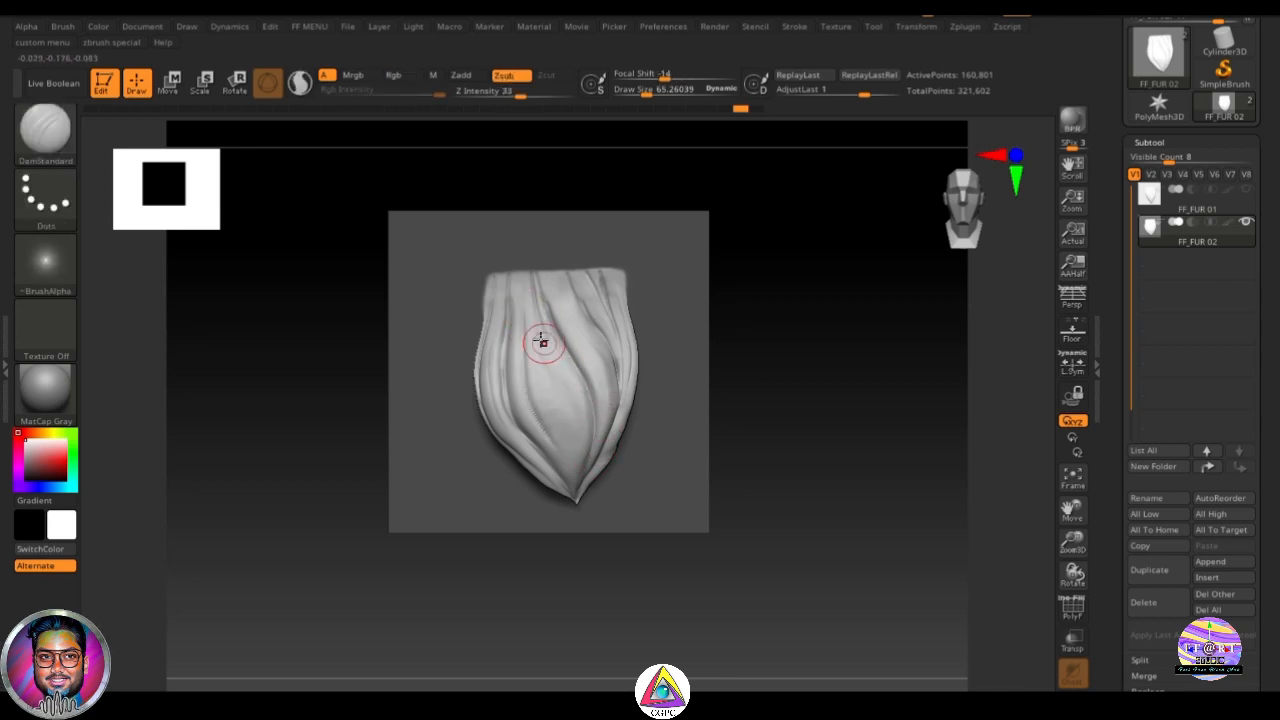
mouse_move(543, 341)
mouse_down()
mouse_move(574, 420)
mouse_move(566, 448)
mouse_up()
drag(580, 320, 612, 429)
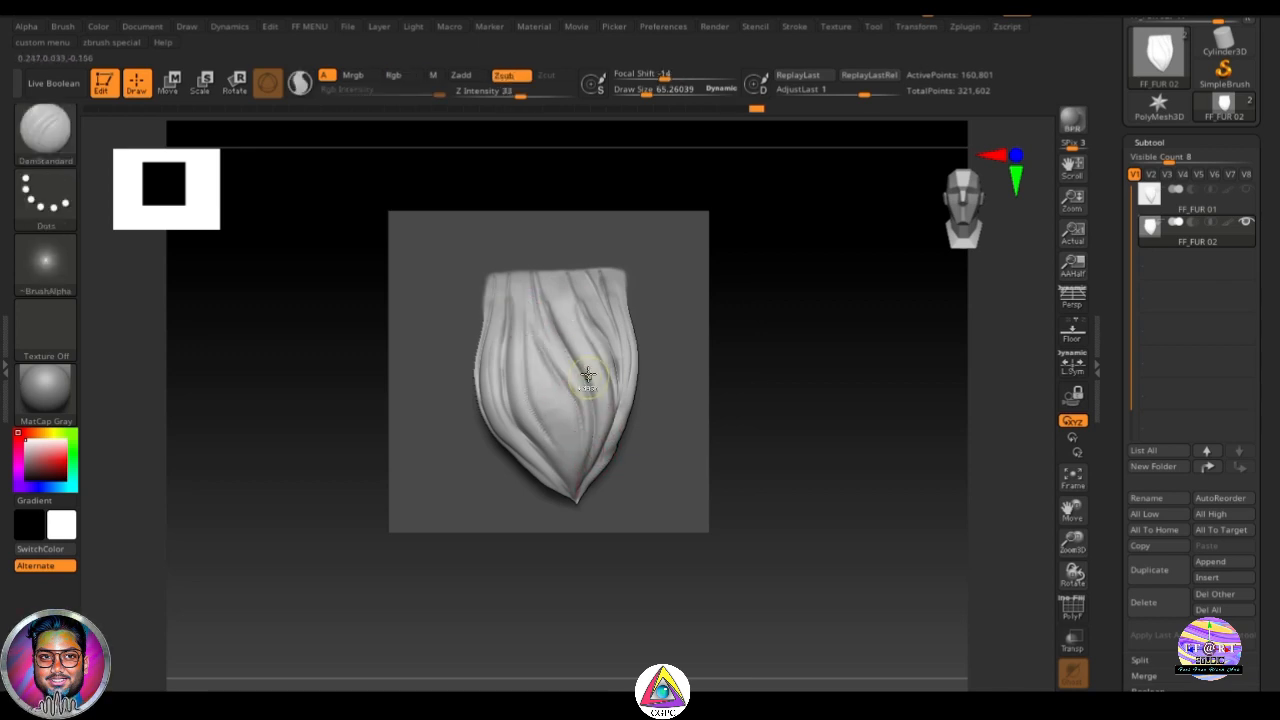
key(ctrl+z)
drag(566, 283, 588, 462)
Step: Switch to the TrimDynamic brush, reduce its draw size to about 65, and flatten the strand surface near the tip
key(b)
key(t)
key(d)
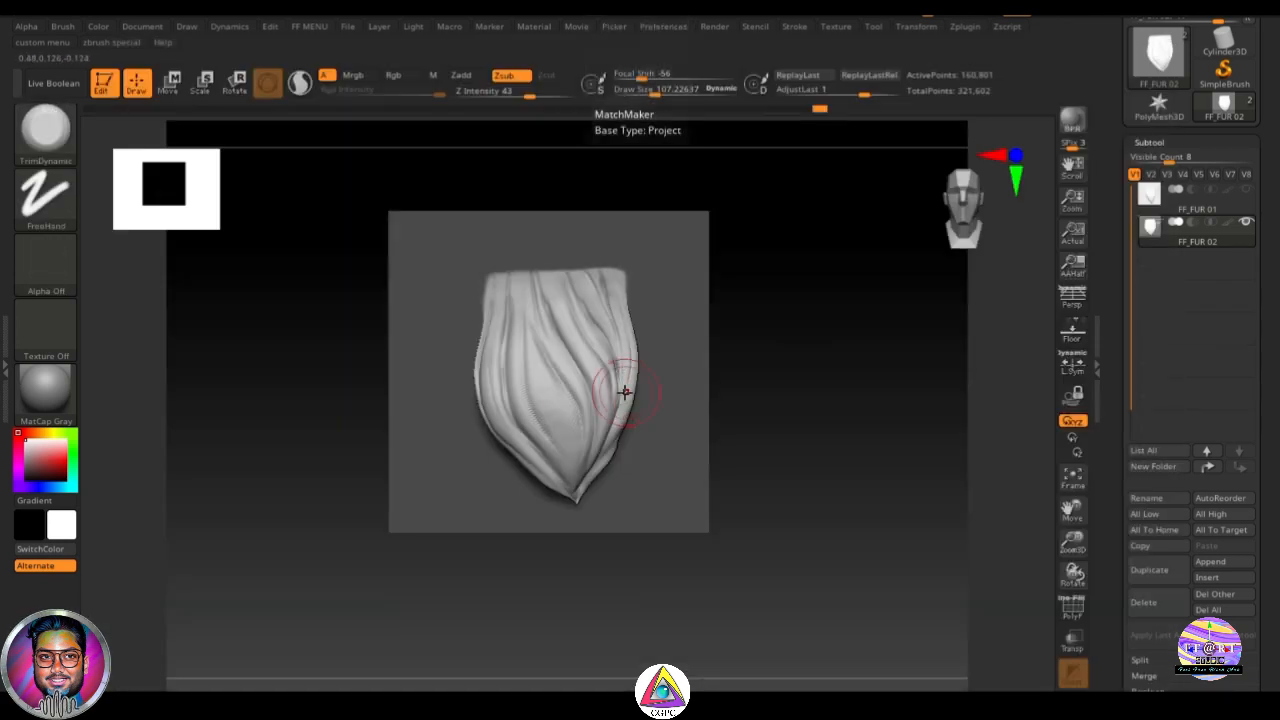
drag(491, 311, 498, 400)
key(ctrl+z)
key(s)
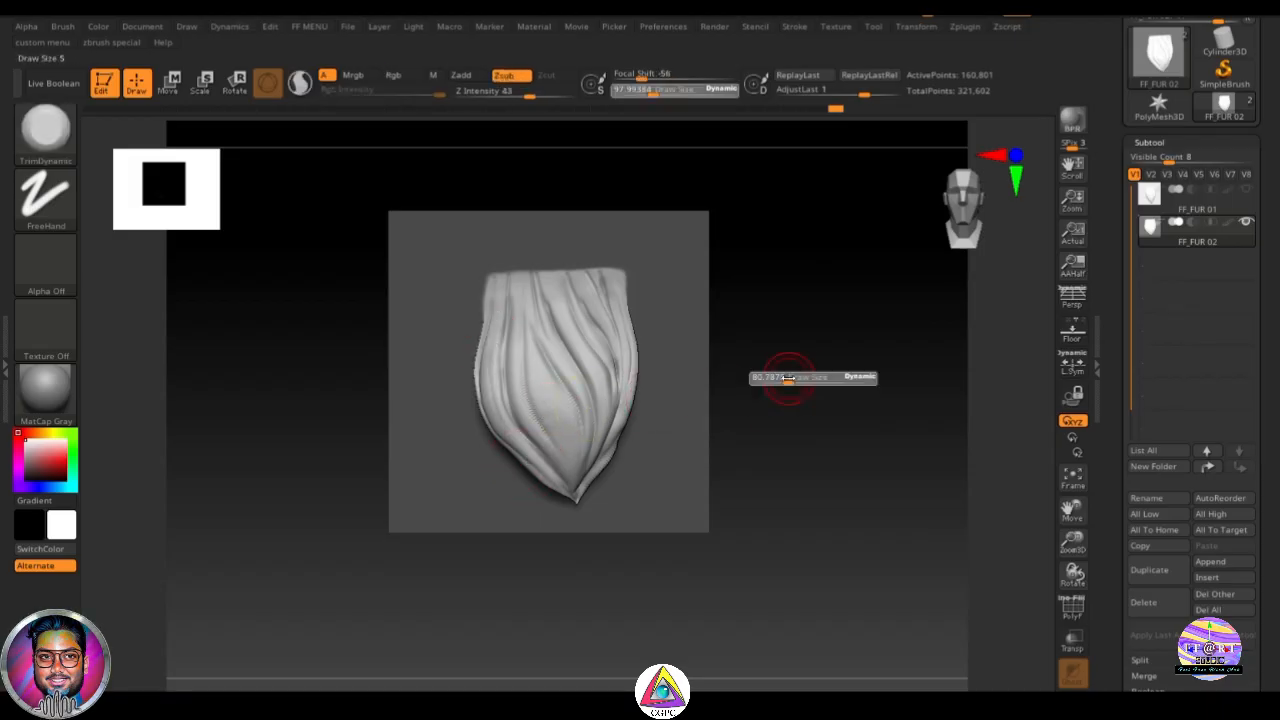
drag(788, 380, 779, 380)
drag(564, 489, 583, 465)
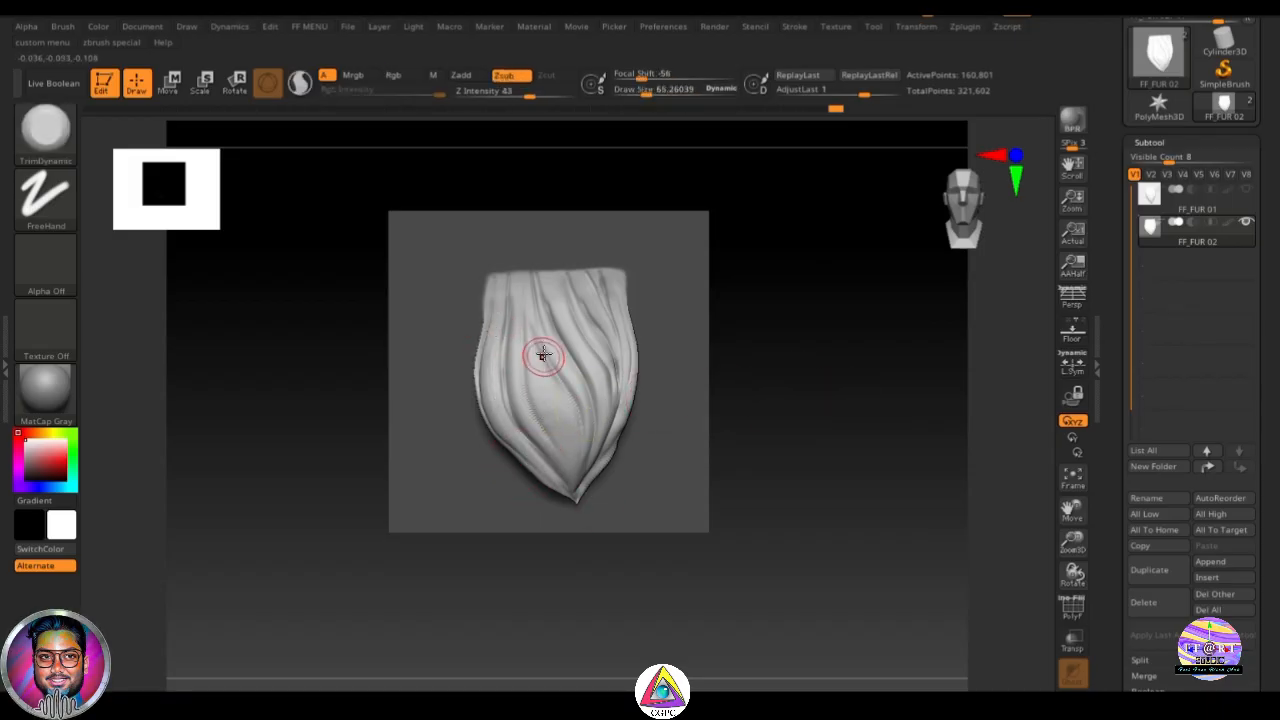
Step: Plane the tuft's central and right strands lengthwise with TrimDynamic, following their curves towards the tip
mouse_move(523, 316)
mouse_down()
mouse_move(515, 381)
mouse_move(588, 487)
mouse_up()
mouse_move(532, 347)
mouse_down()
mouse_move(574, 435)
mouse_move(567, 474)
mouse_move(577, 461)
mouse_up()
mouse_move(562, 307)
mouse_down()
mouse_move(598, 460)
mouse_move(603, 424)
mouse_up()
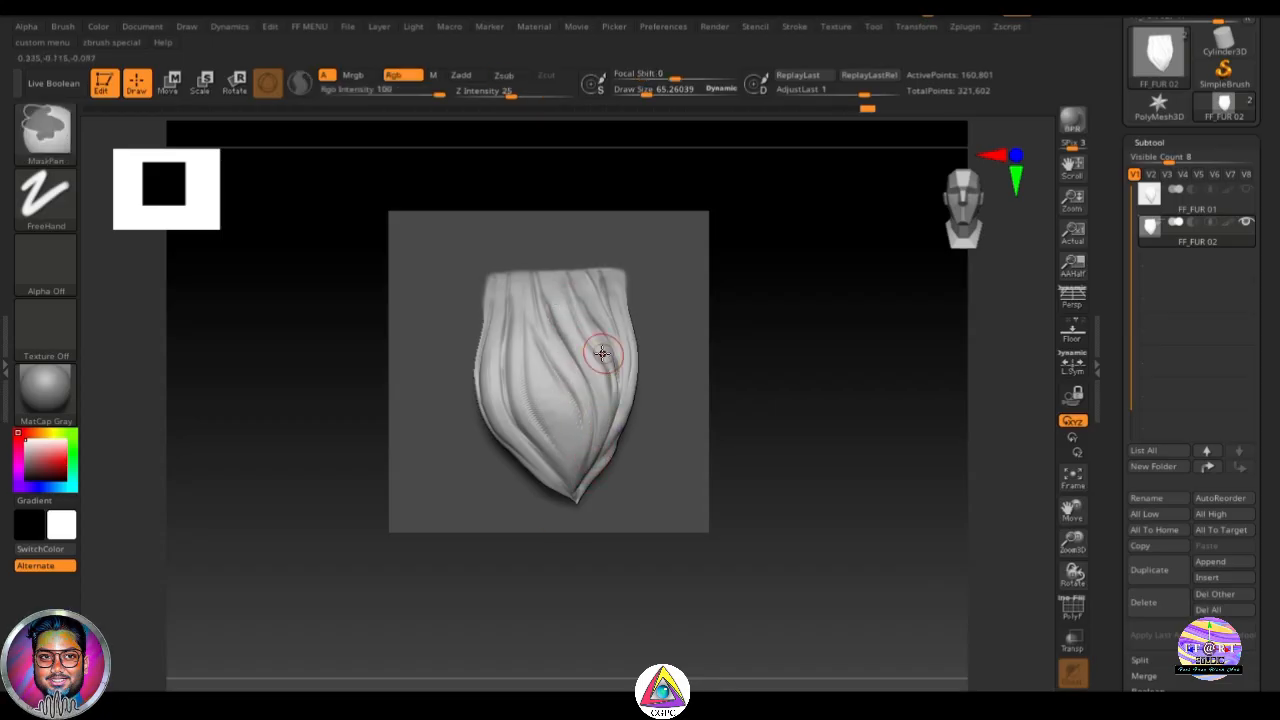
drag(592, 323, 614, 405)
mouse_move(592, 306)
mouse_down()
mouse_move(610, 408)
mouse_move(626, 380)
mouse_move(584, 461)
mouse_move(590, 339)
mouse_up()
drag(582, 466, 618, 416)
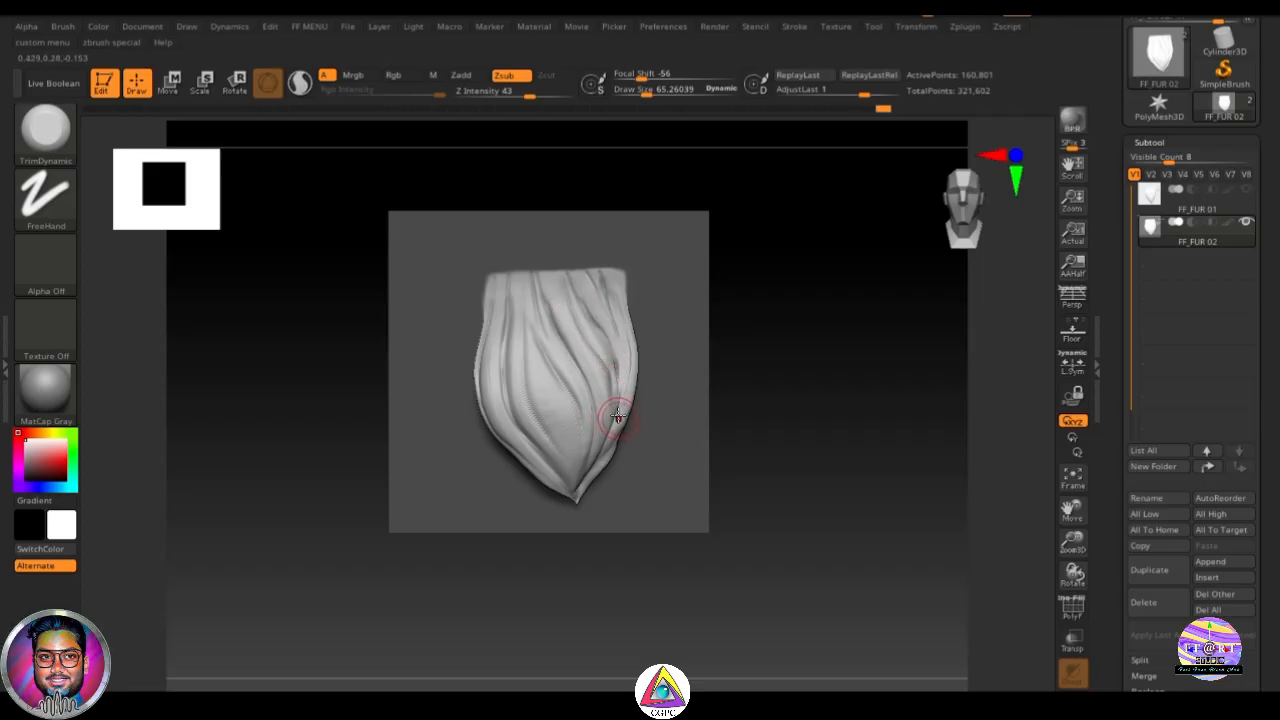
Step: Reduce TrimDynamic's draw size to about 42 and trim the tuft's narrow right-edge and upper left strands
drag(588, 481, 604, 460)
key(ctrl+z)
key(s)
drag(767, 392, 760, 392)
drag(829, 423, 612, 444)
drag(785, 357, 780, 406)
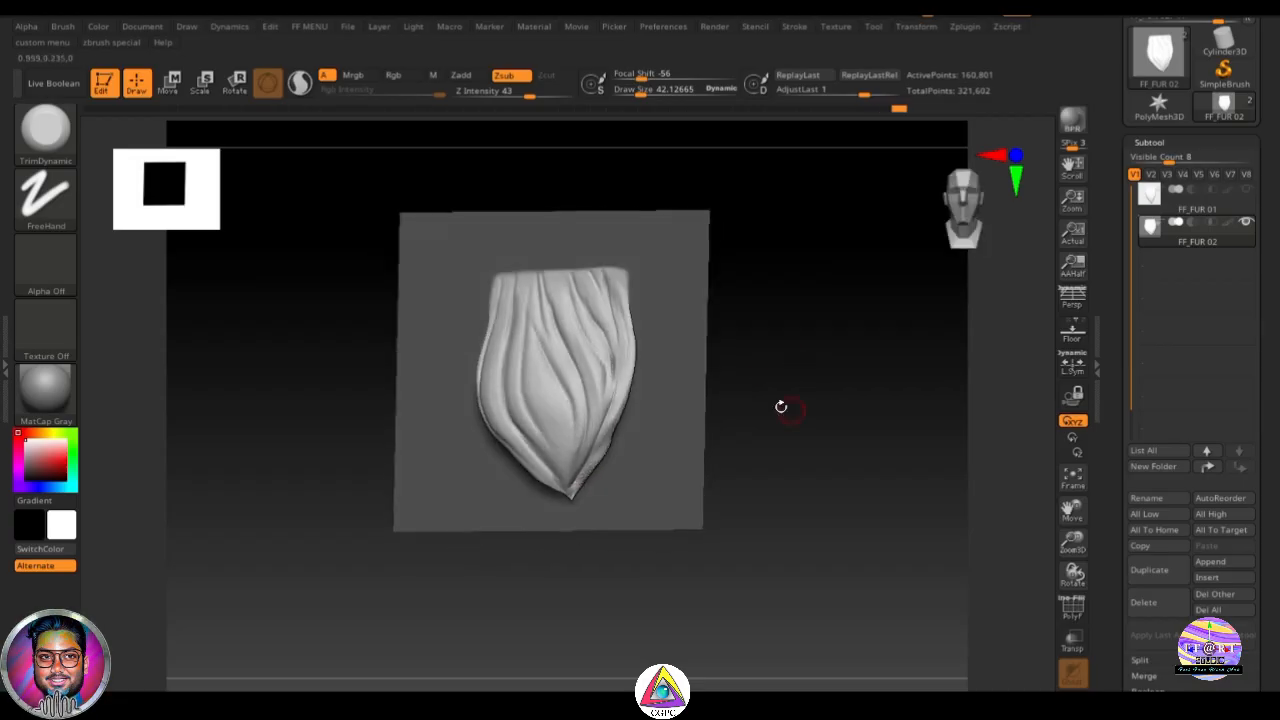
drag(817, 340, 769, 333)
drag(513, 298, 513, 384)
drag(500, 349, 508, 419)
shift+drag(807, 412, 806, 406)
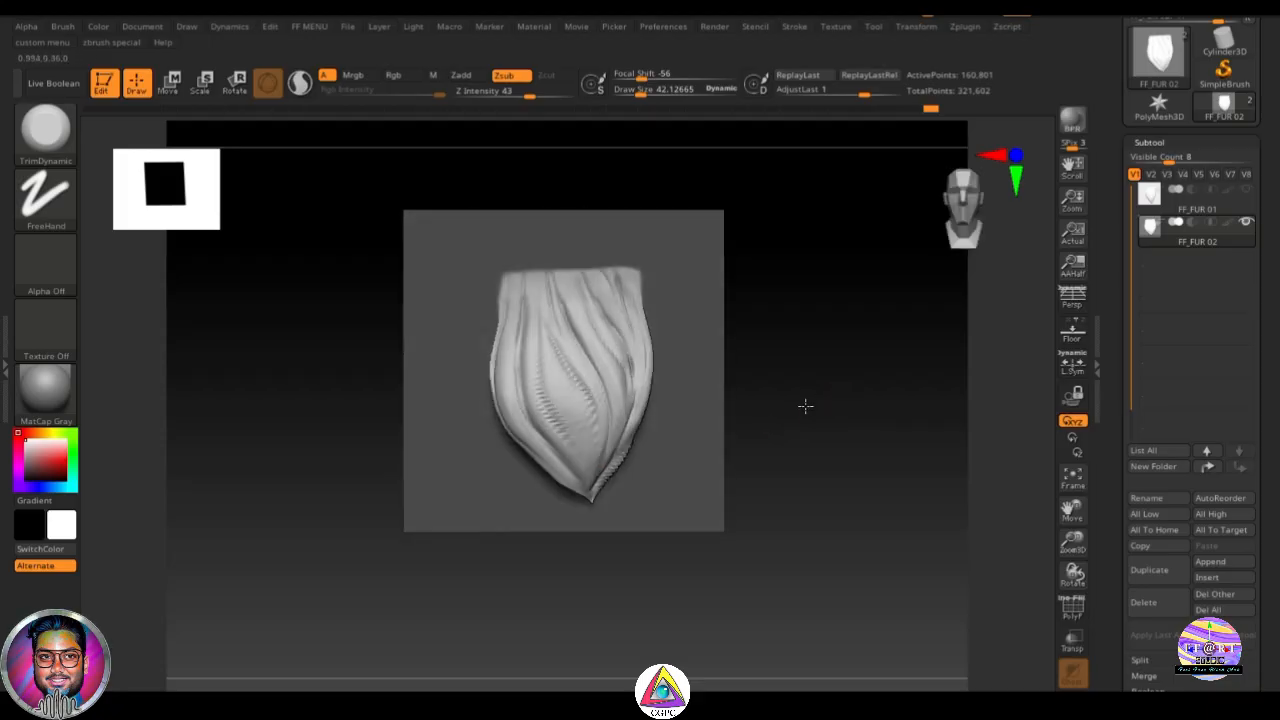
Step: Switch to the Move brush at a draw size of about 117 and nudge the tuft's lower left side outward
key(s)
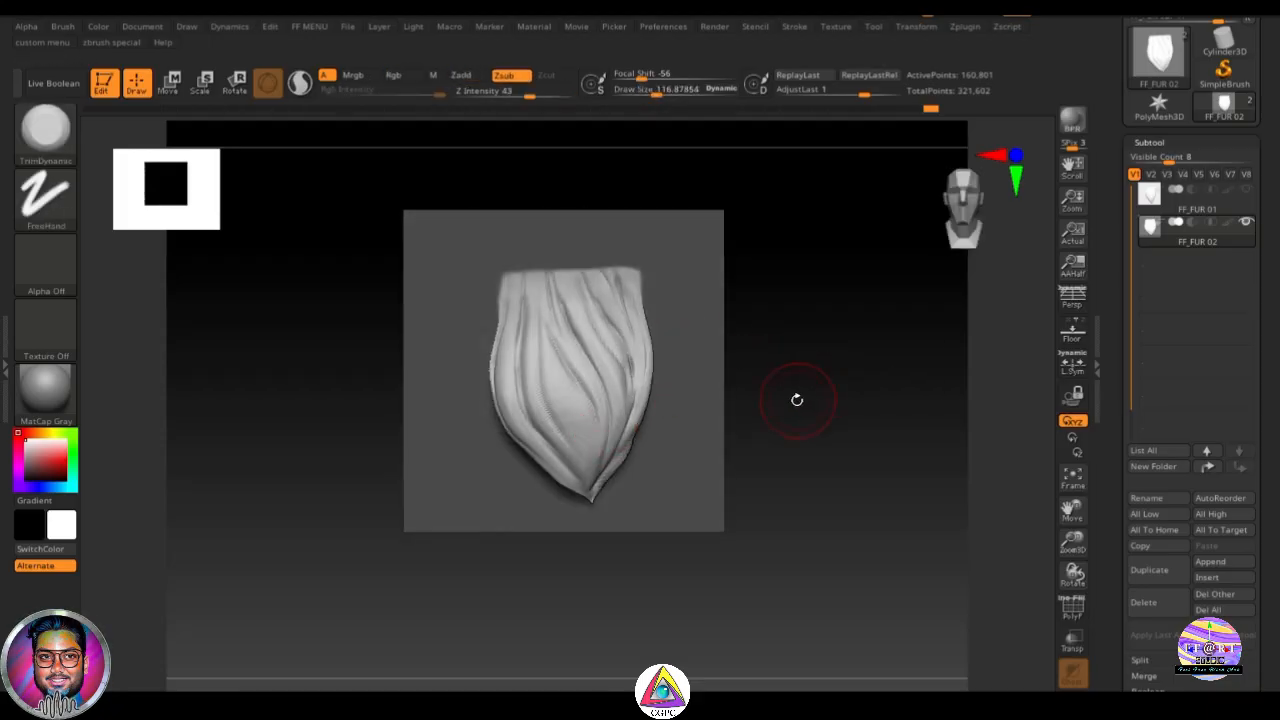
key(b)
key(m)
key(v)
drag(537, 451, 531, 456)
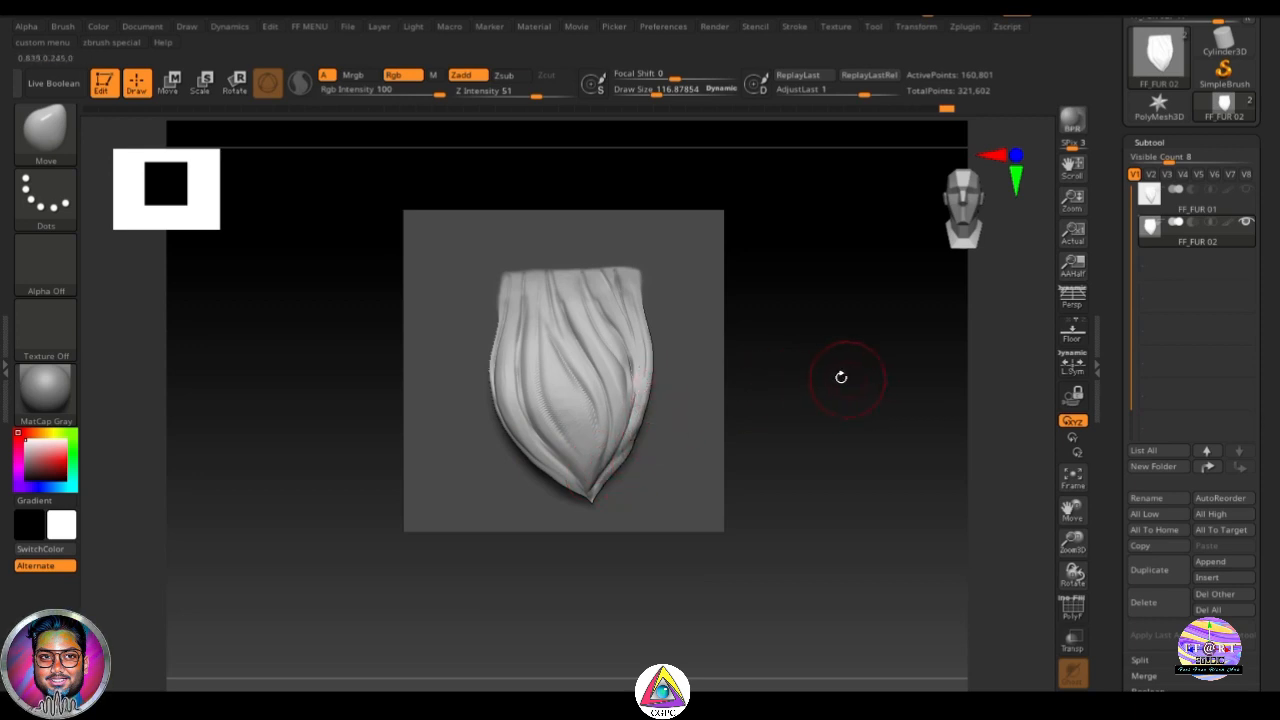
drag(801, 358, 771, 329)
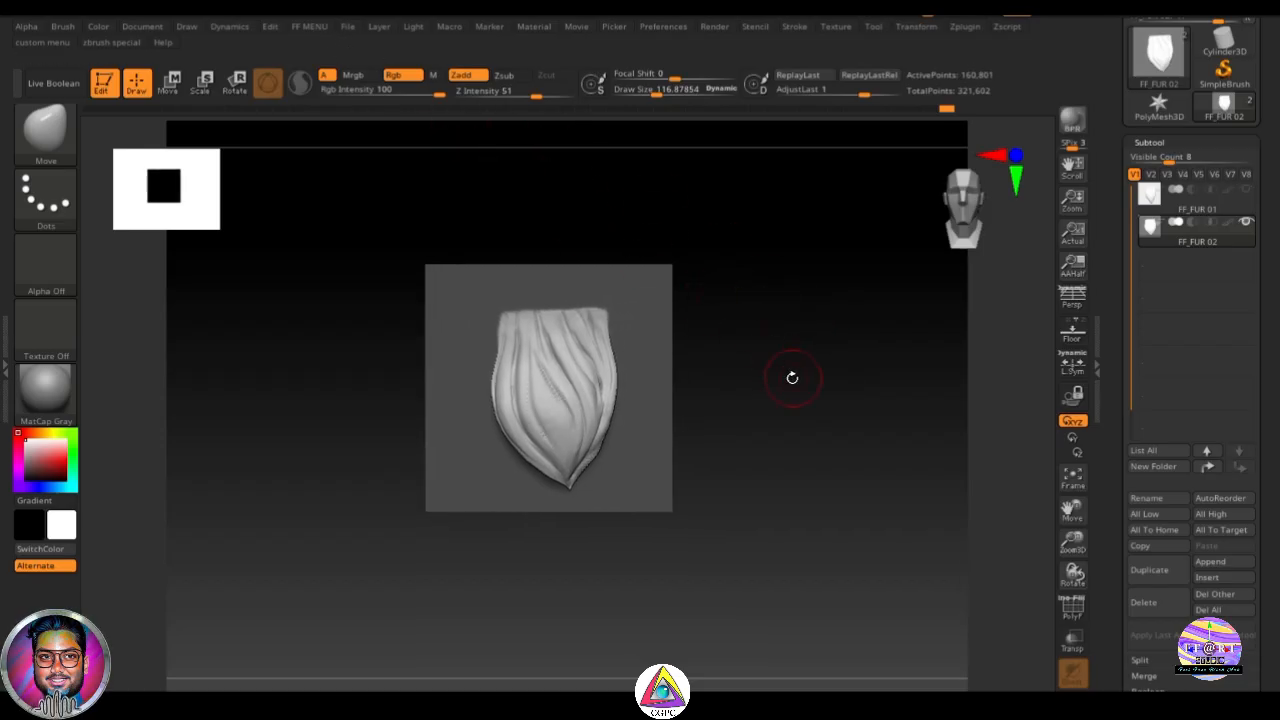
drag(734, 396, 845, 342)
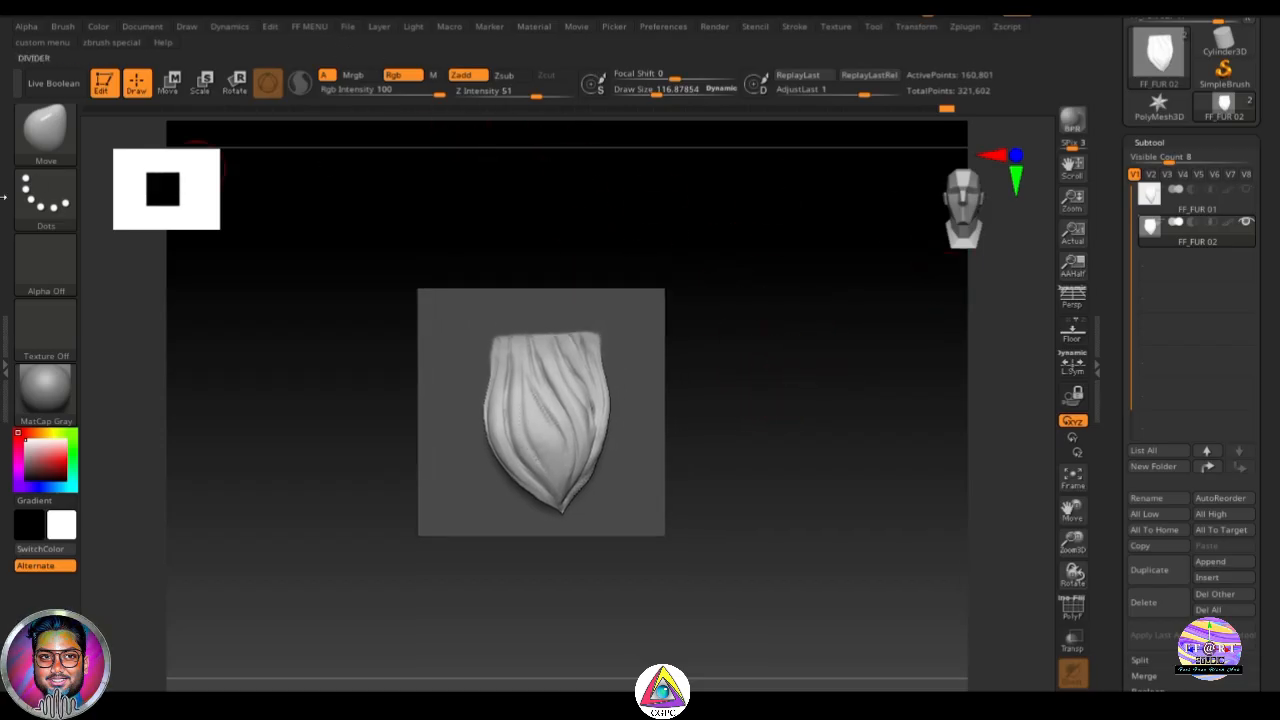
click(1198, 244)
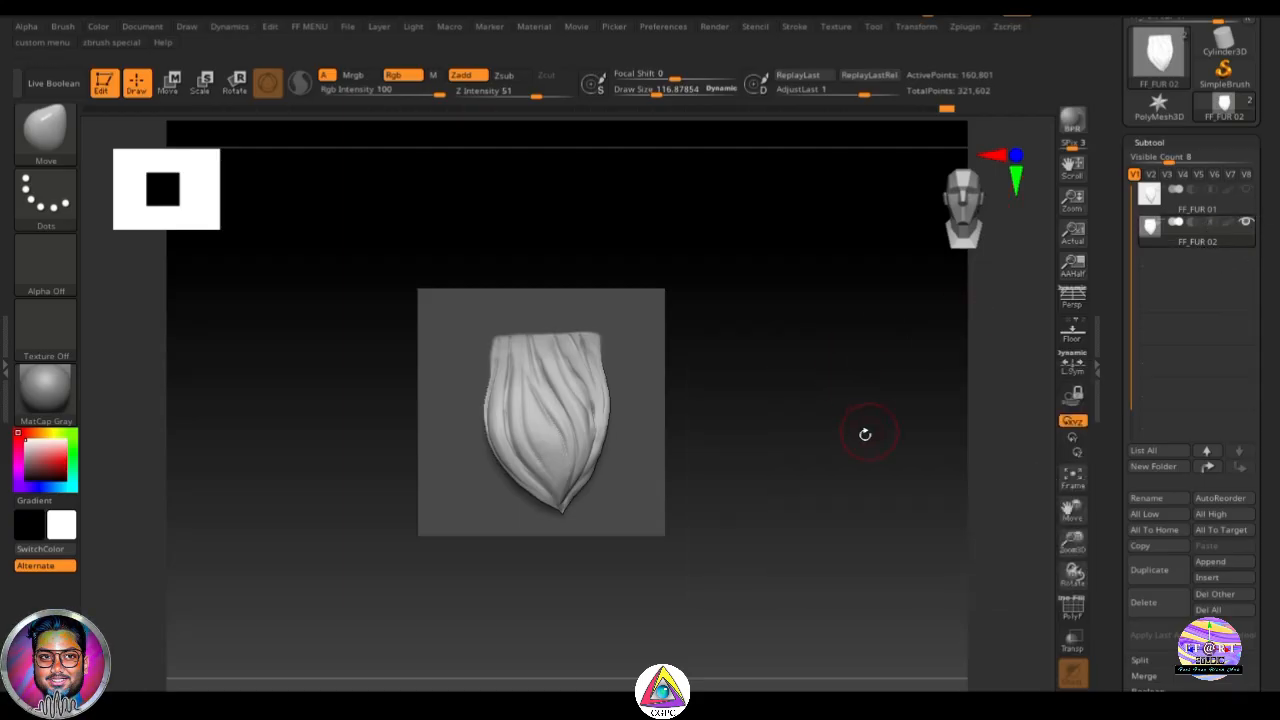
drag(865, 434, 866, 343)
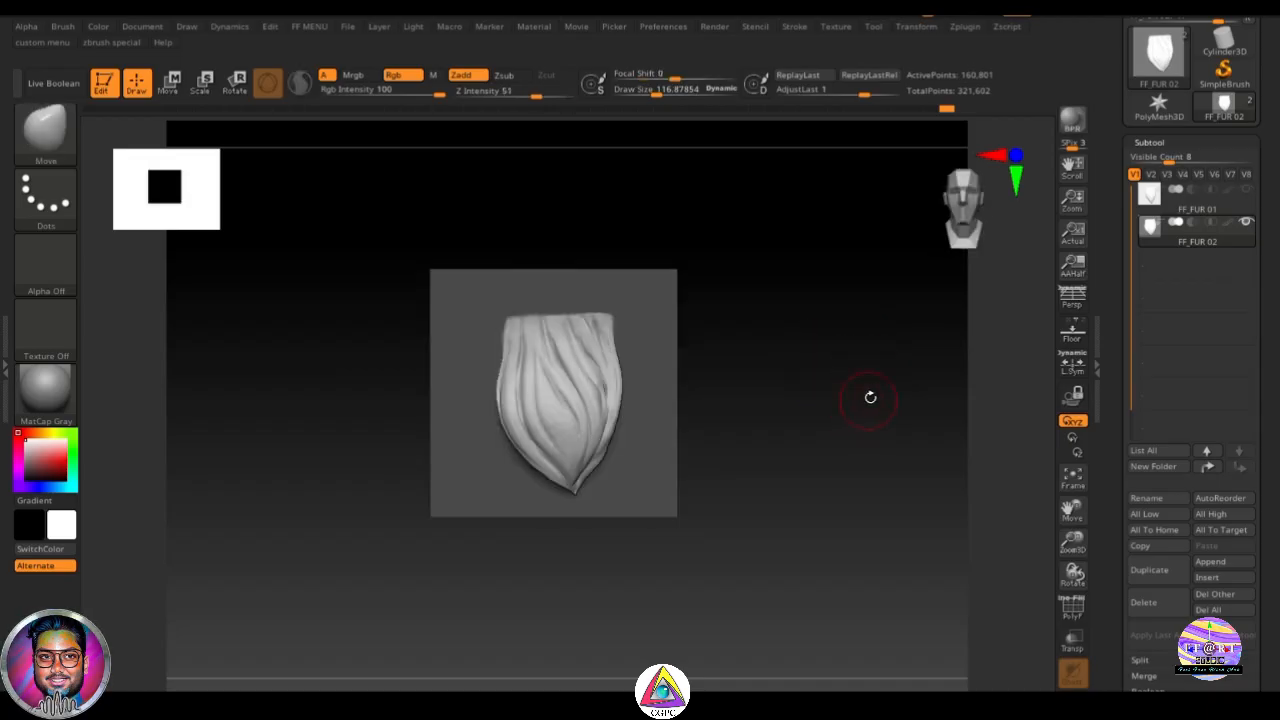
Step: Replace FF_FUR 02's background mask with rectangular masks along all four plane edges, and invert it so only the border is editable
ctrl+drag(870, 397, 826, 383)
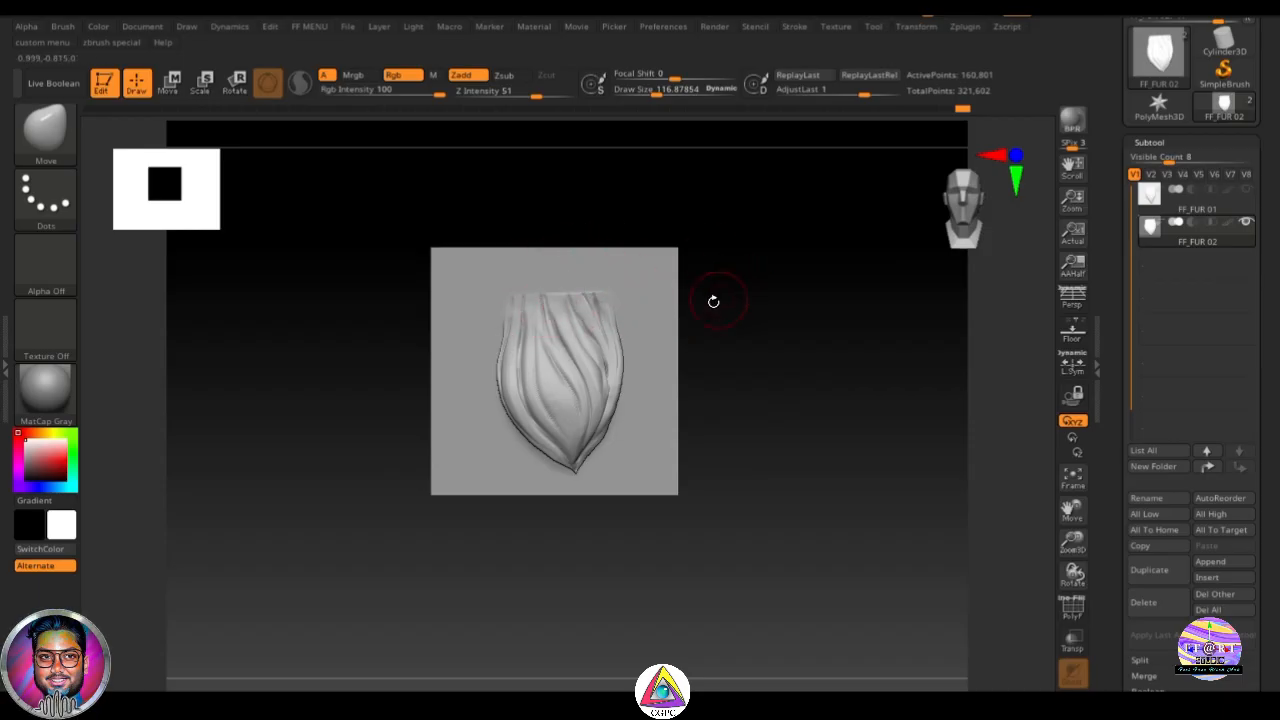
ctrl+drag(660, 228, 766, 610)
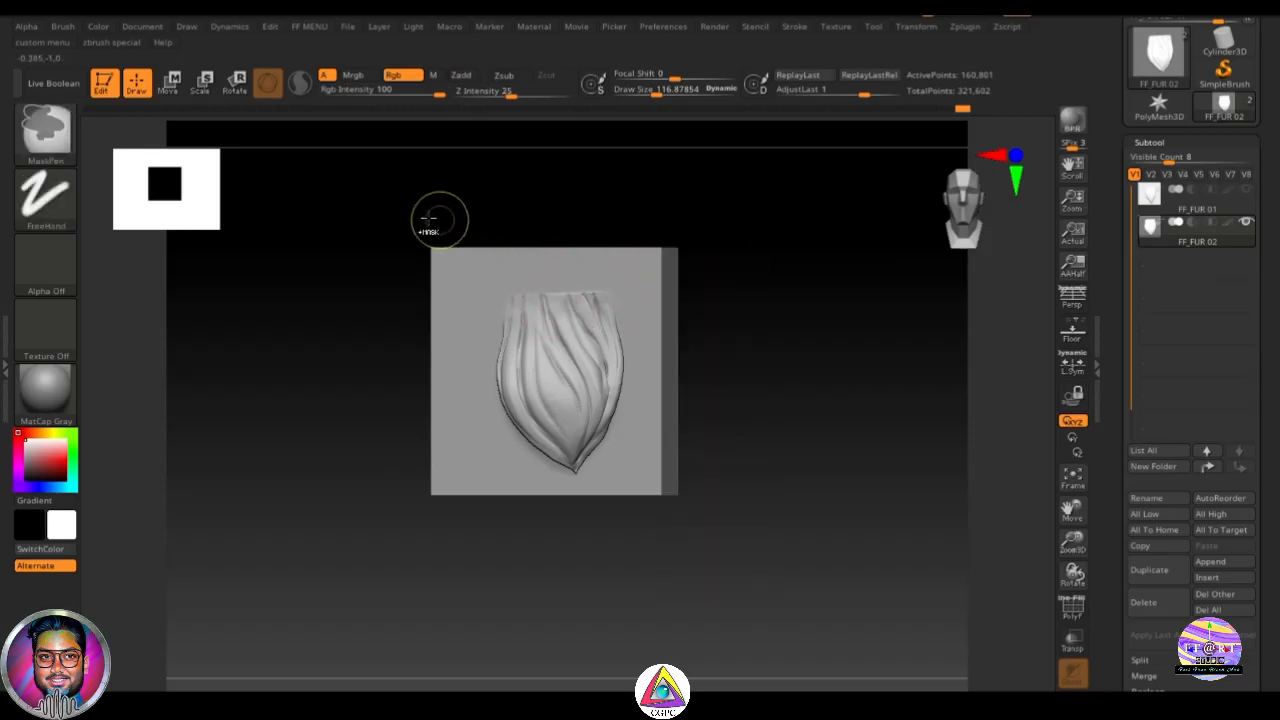
ctrl+drag(428, 218, 700, 271)
ctrl+drag(397, 206, 452, 518)
ctrl+drag(420, 480, 688, 530)
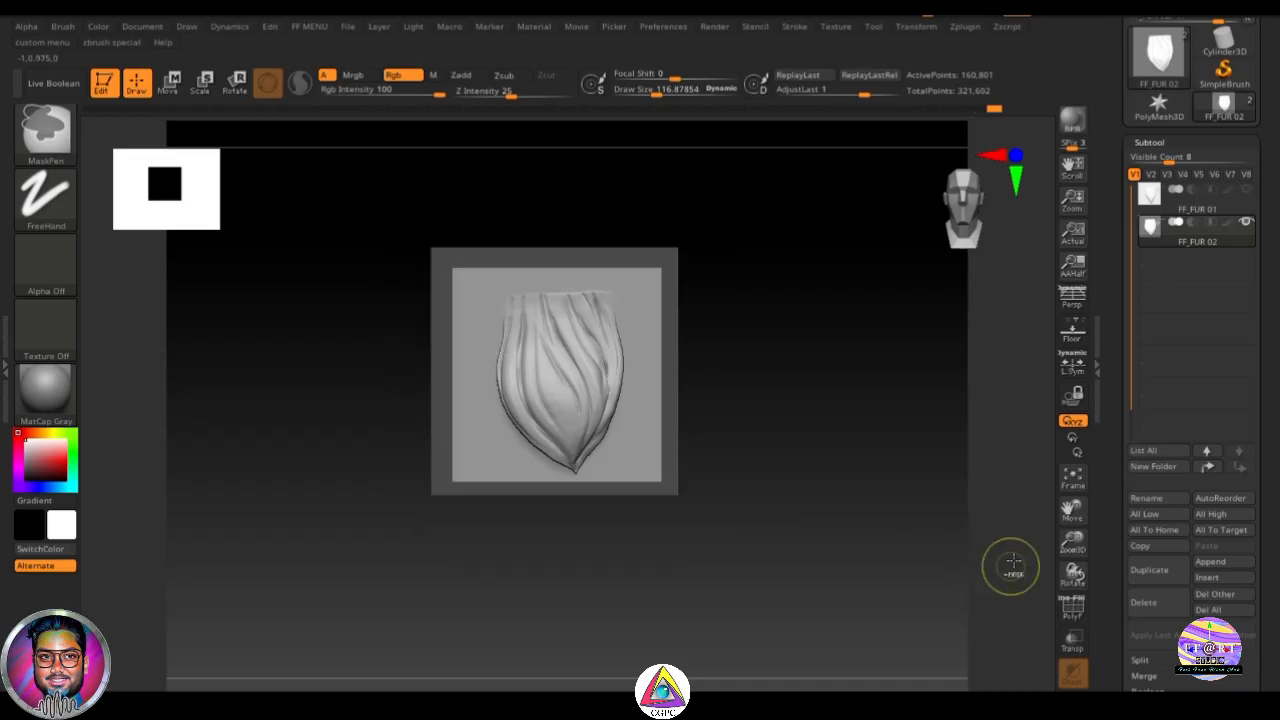
ctrl+click(843, 395)
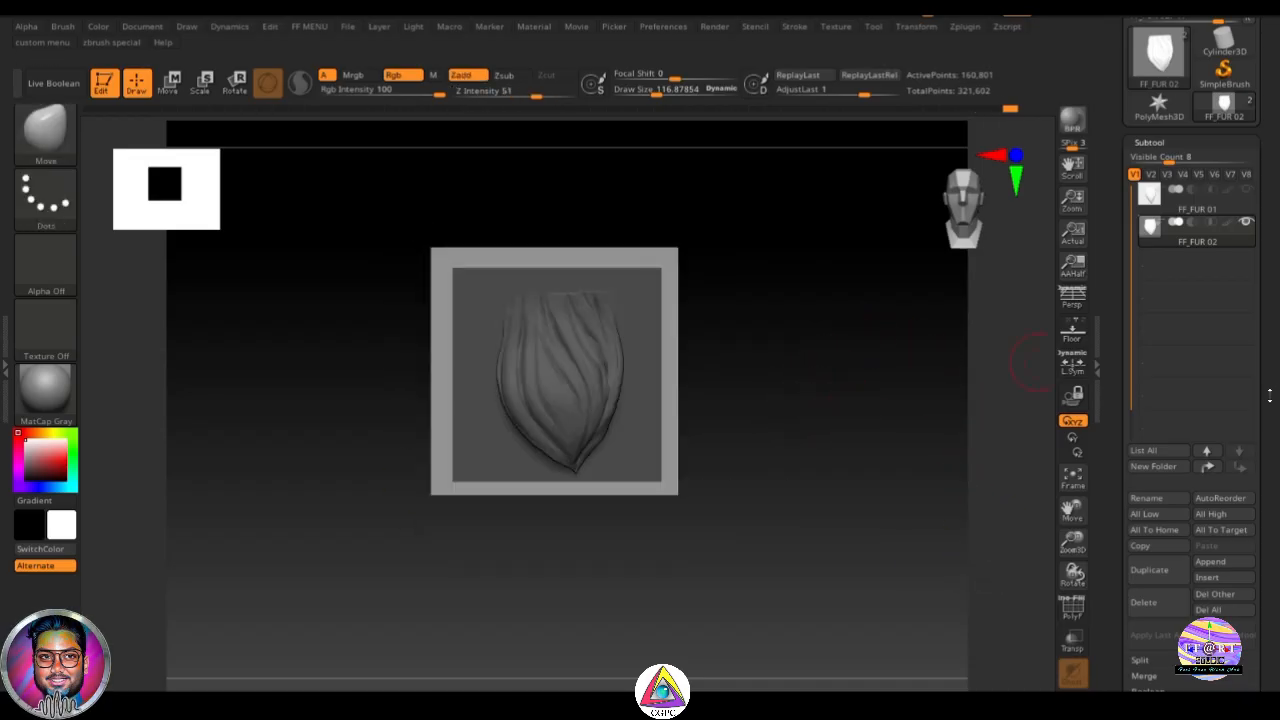
Step: Apply the Morph to Grid deformation to the unmasked border of the FF_FUR 02 plane and clear the mask
drag(1269, 395, 1261, 246)
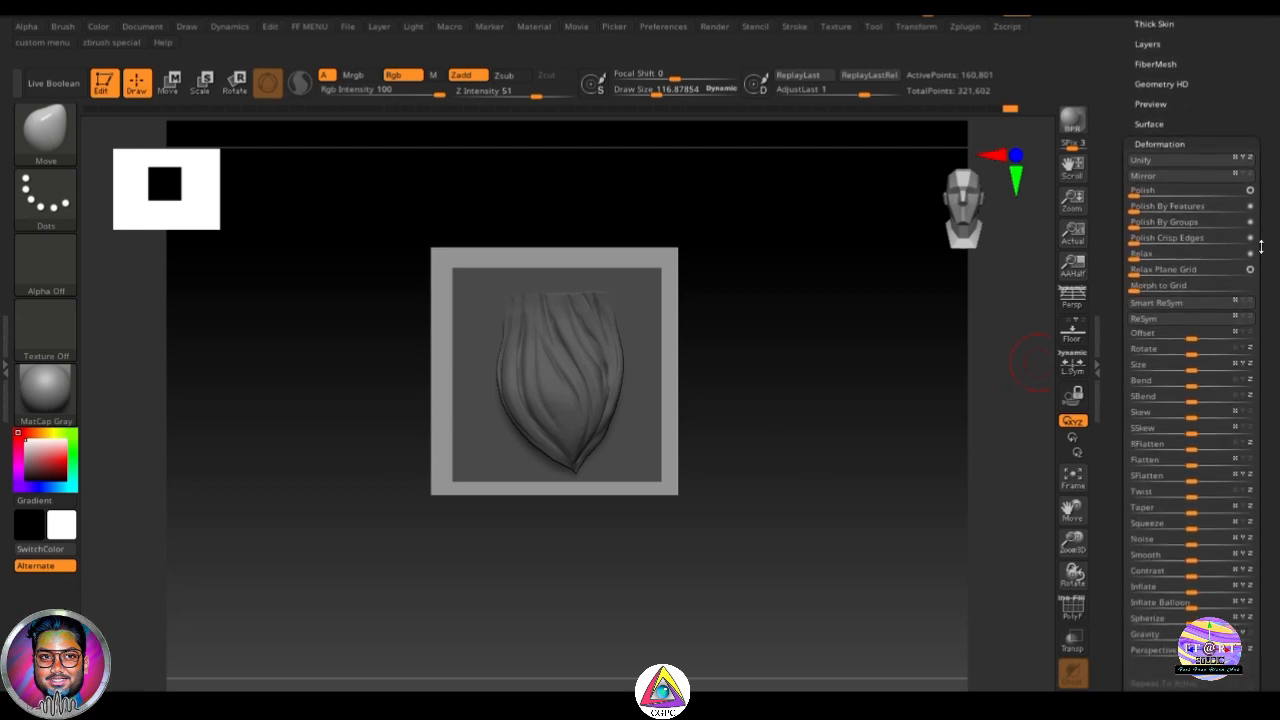
click(1134, 291)
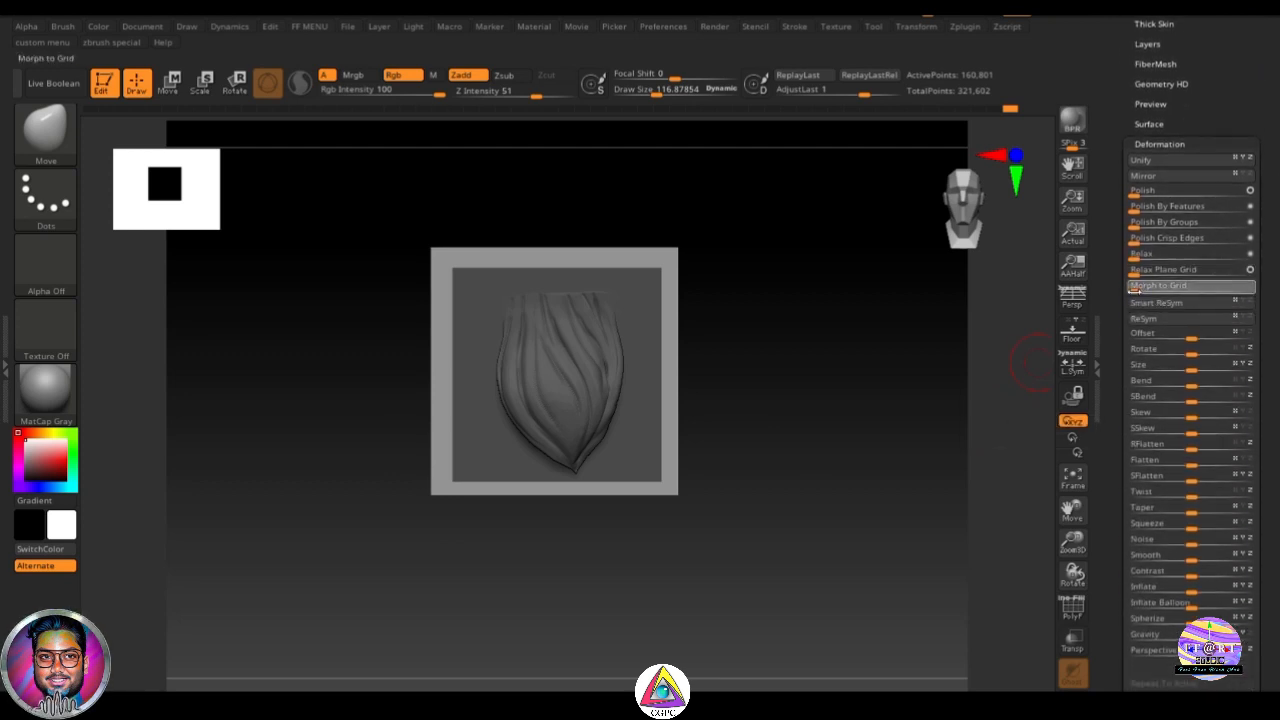
drag(863, 460, 843, 430)
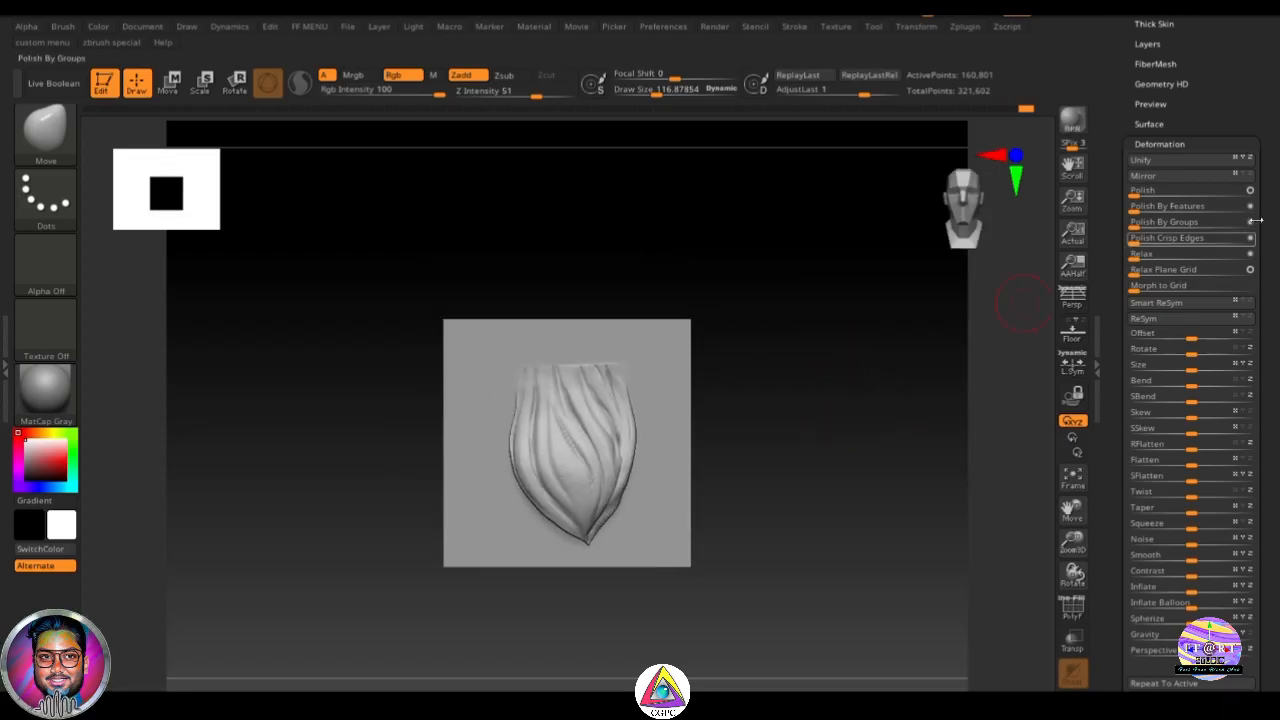
Step: Show the FF_FUR 01 subtool, make it active, and hide FF_FUR 02
drag(1263, 224, 1254, 344)
scroll(1254, 344, up, 5)
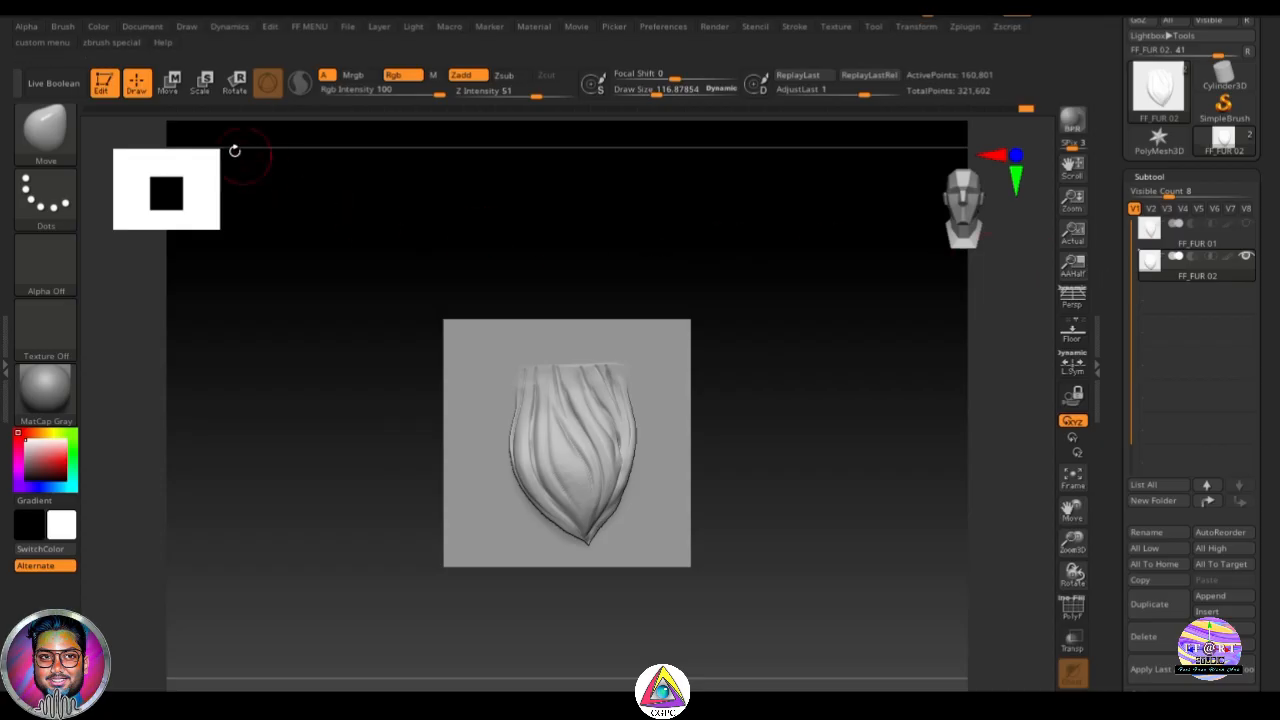
click(1246, 224)
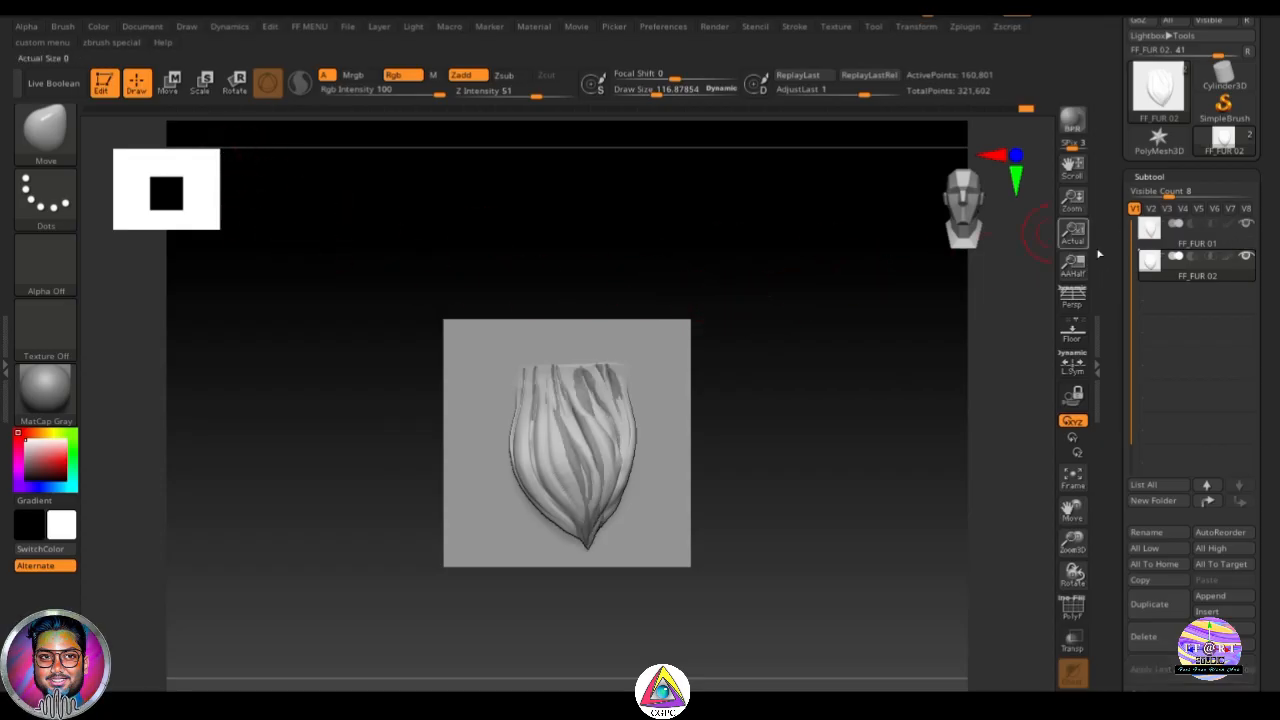
click(1245, 259)
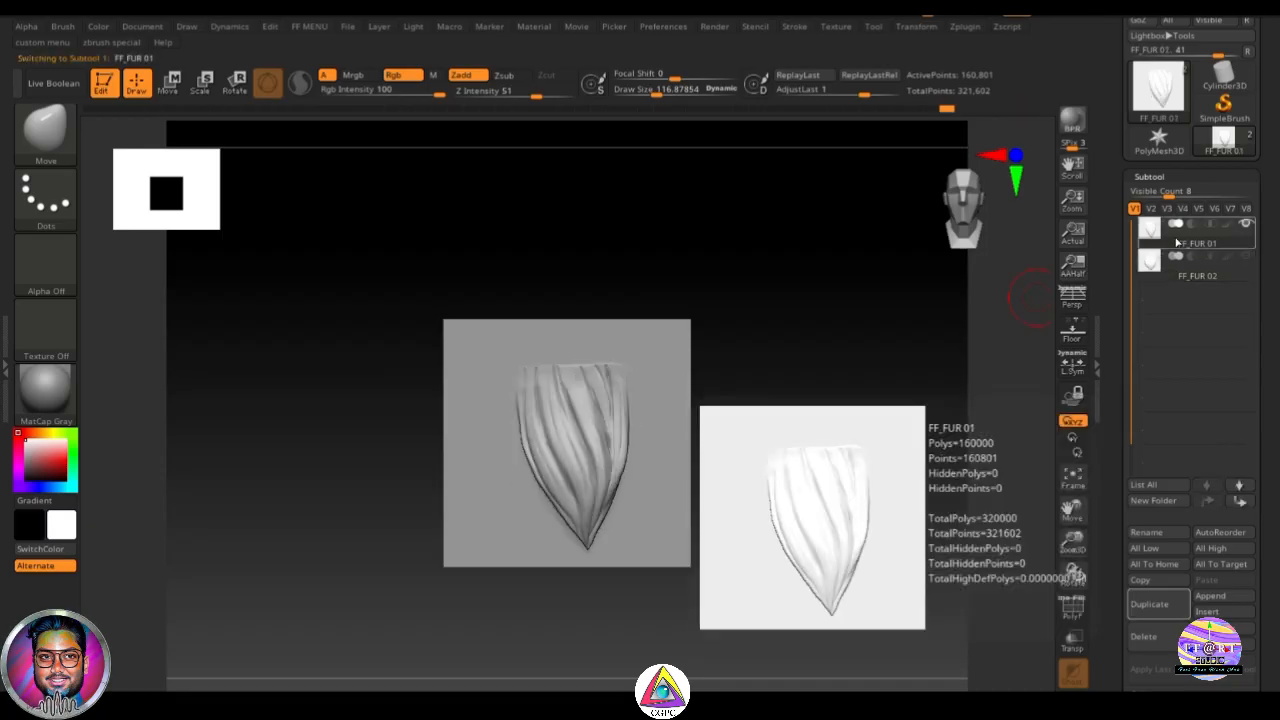
Step: Make the FF_FUR 02 subtool visible together with FF_FUR 01
click(1246, 258)
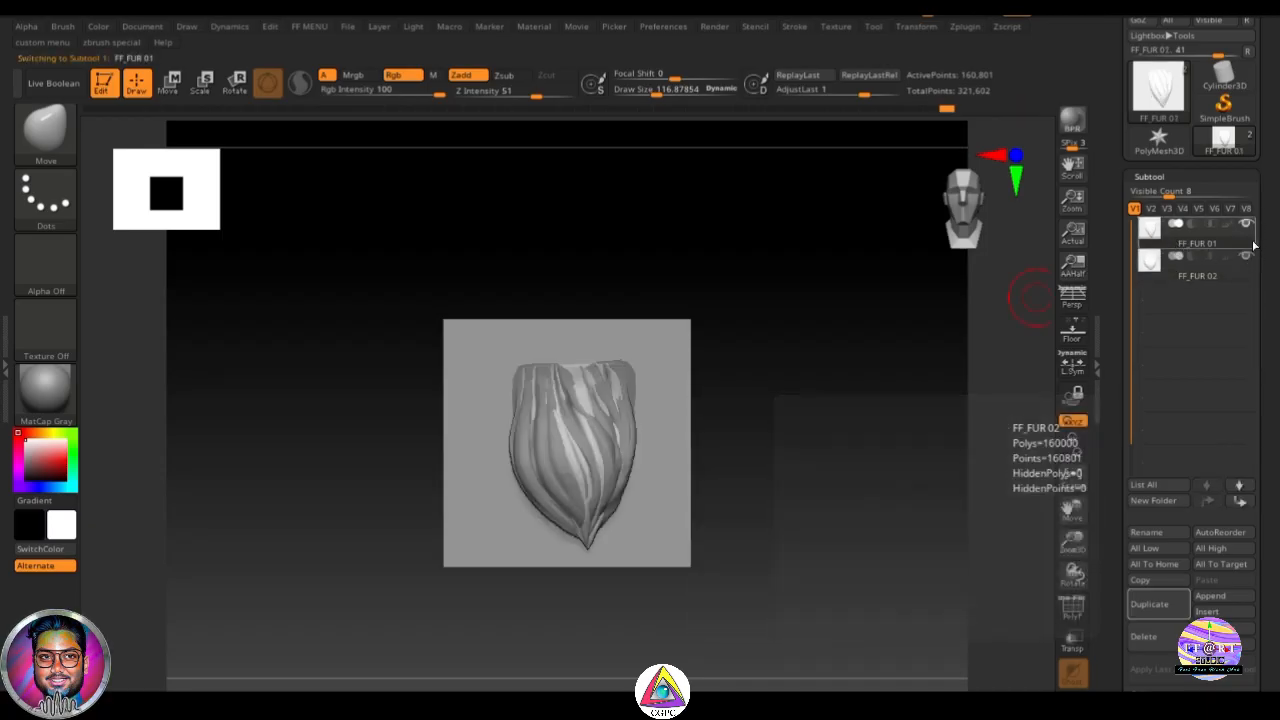
mouse_move(1250, 234)
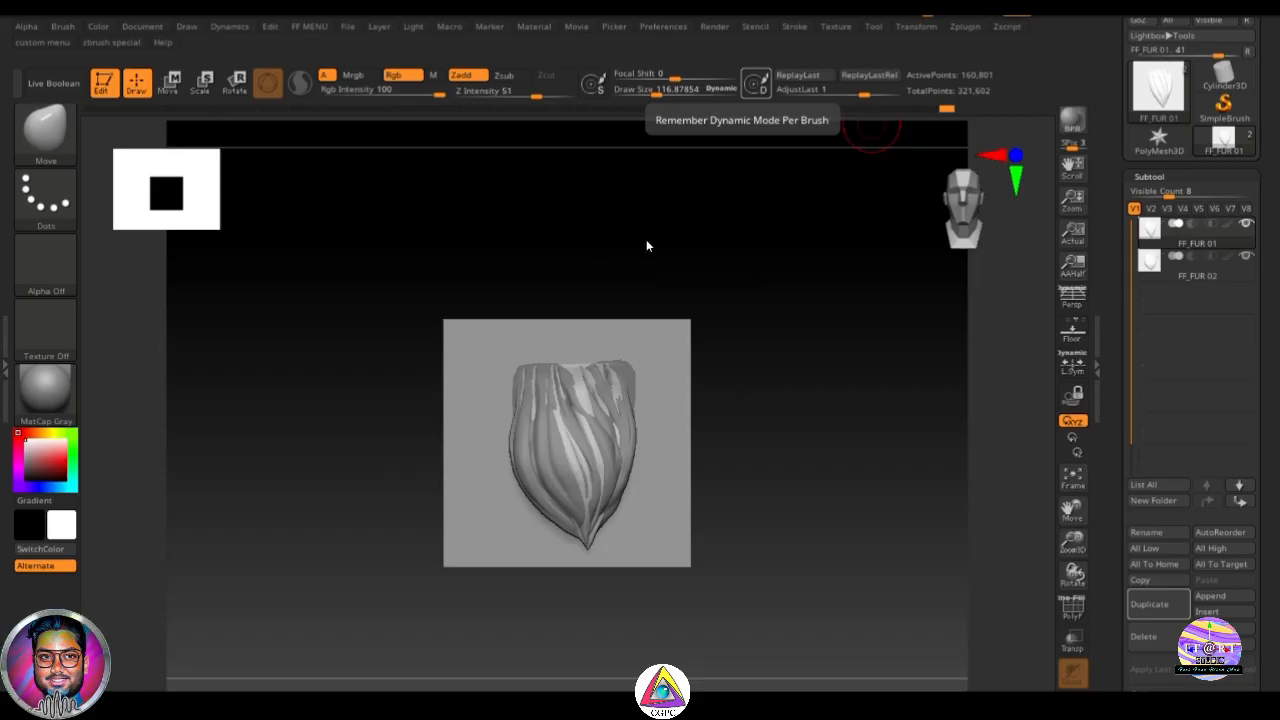
Step: Select the ChiselOrganic brush and look through its set of alphas as a MultiAlpha example
key(b)
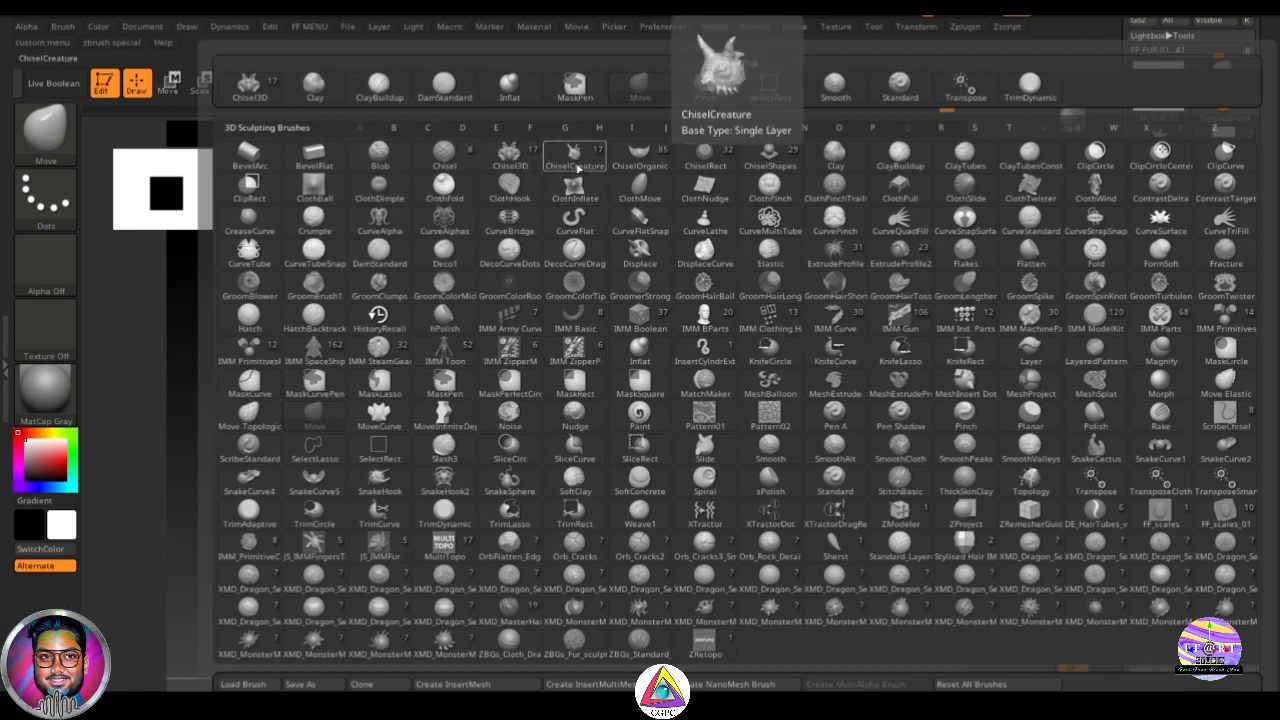
click(637, 162)
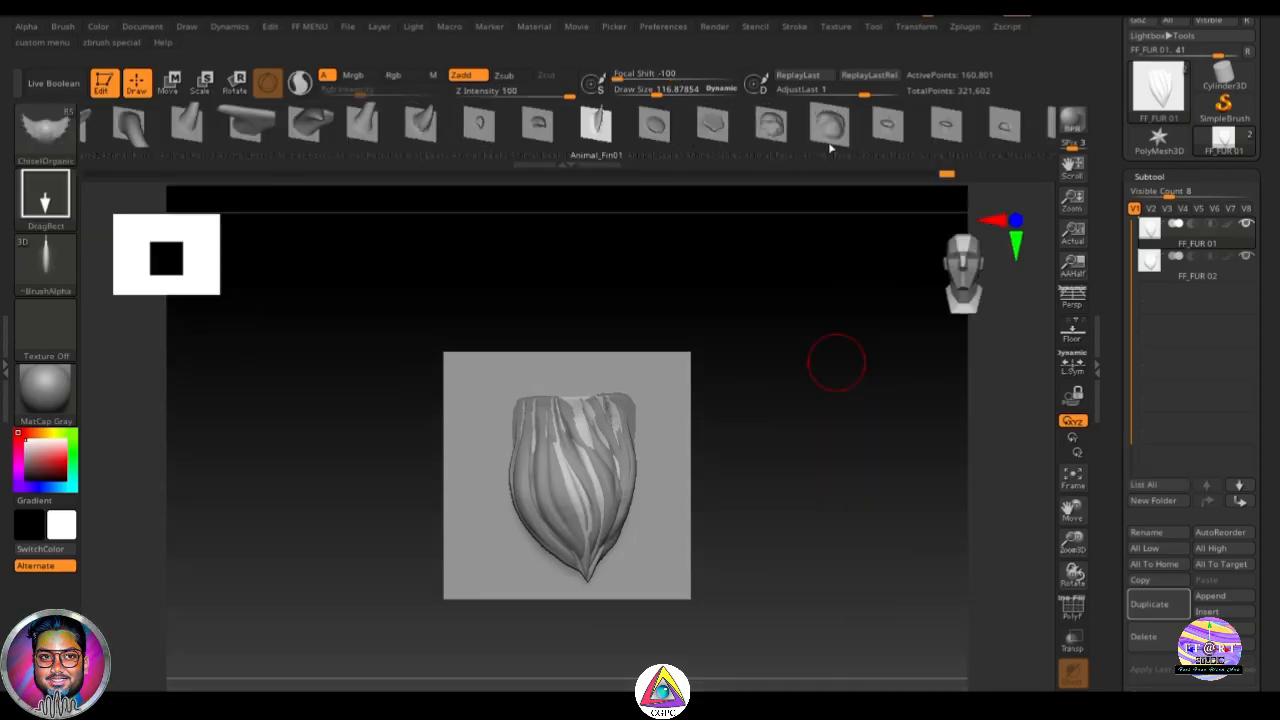
drag(1027, 162, 791, 160)
drag(1023, 172, 720, 128)
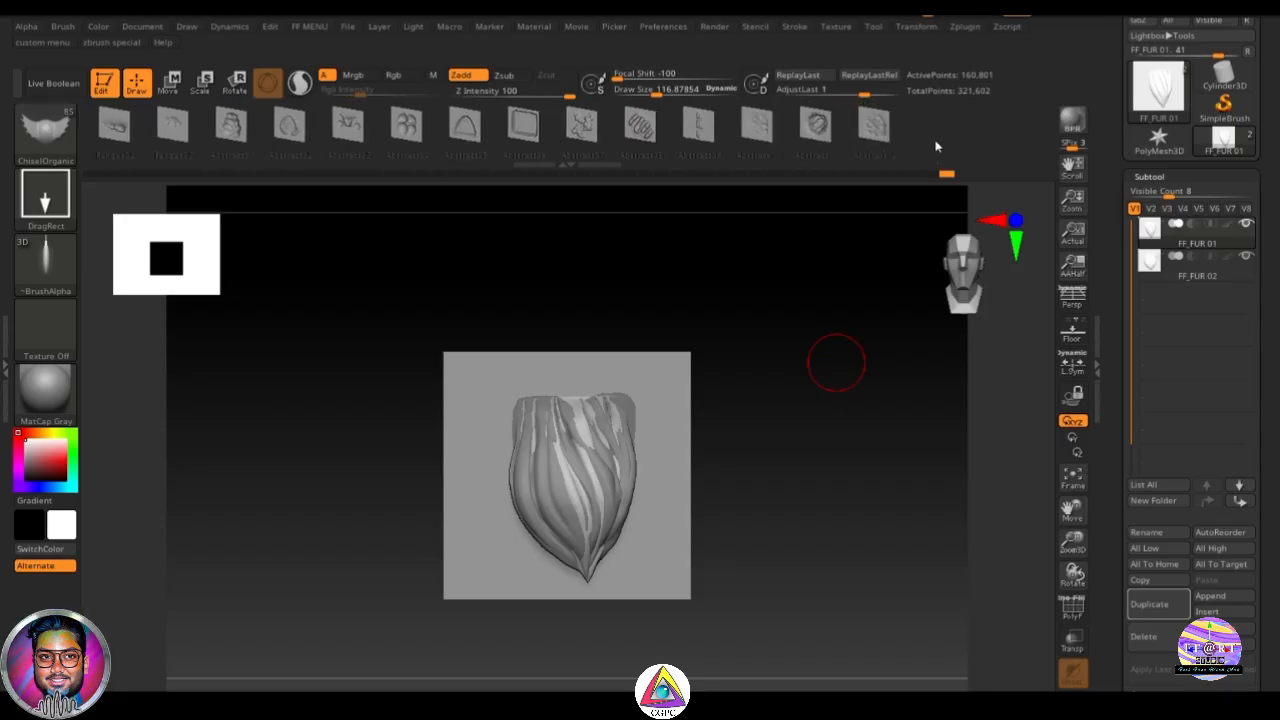
drag(942, 137, 1000, 131)
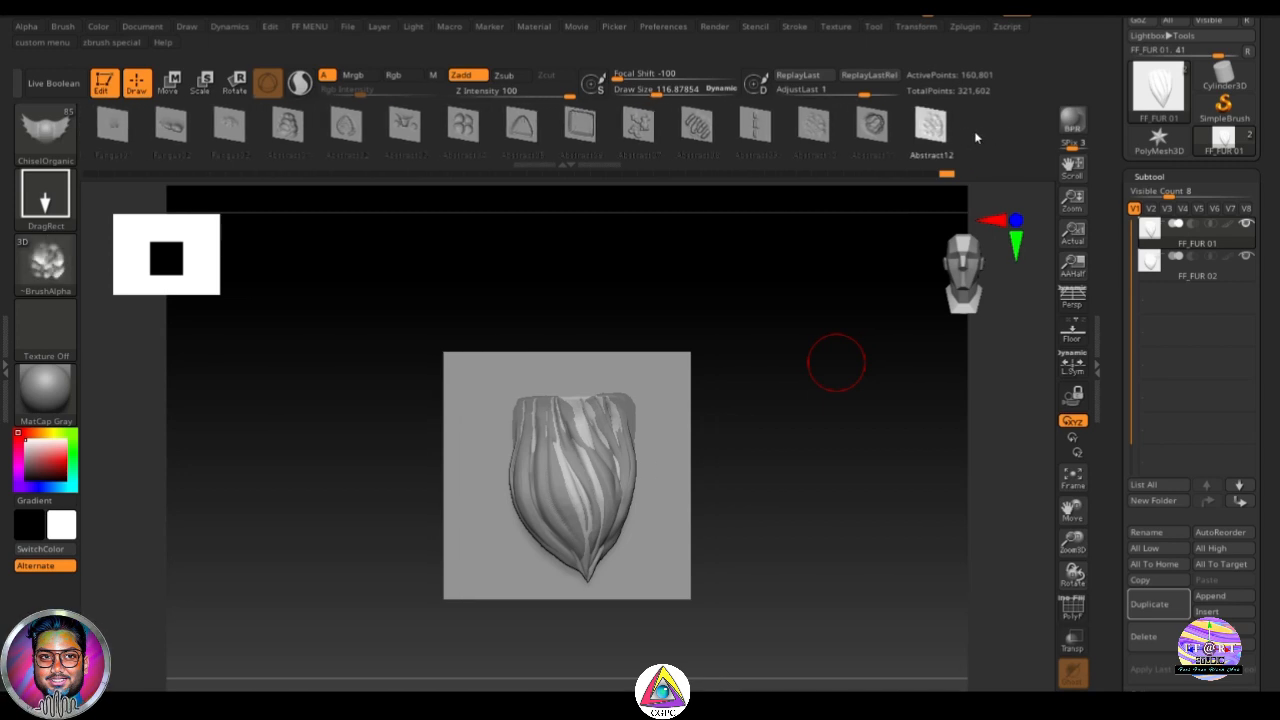
drag(975, 133, 997, 133)
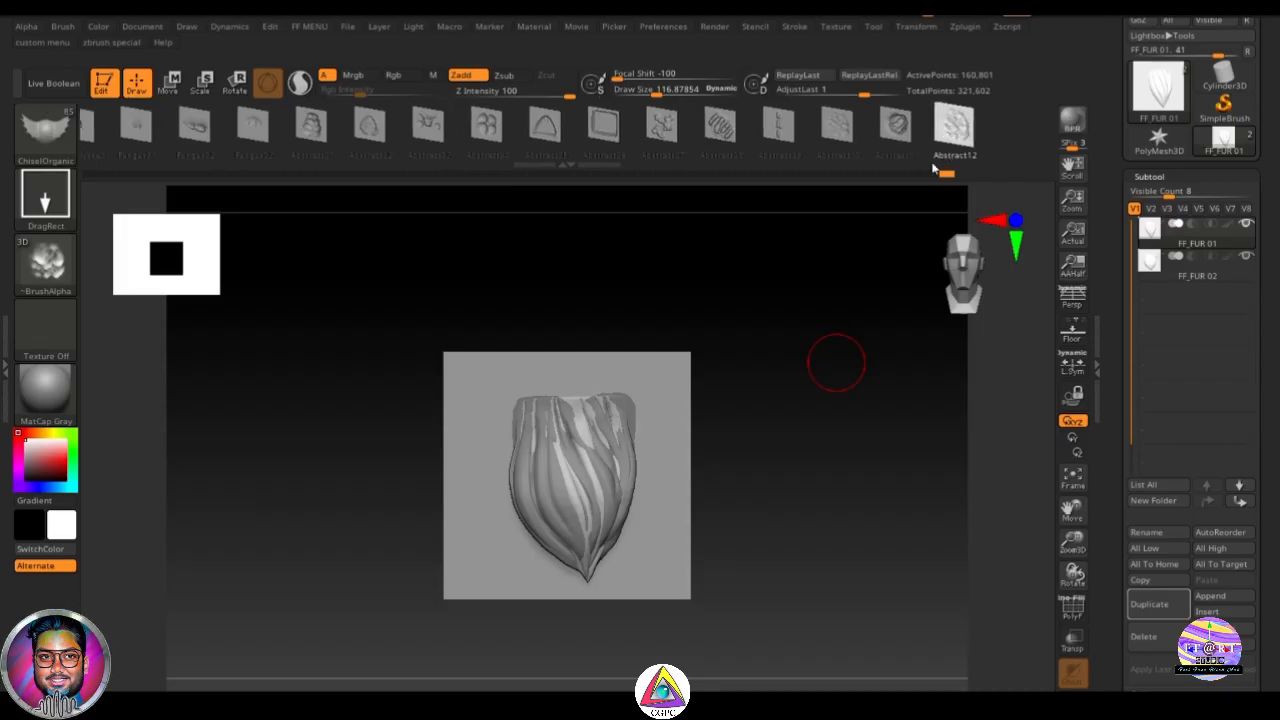
Step: Switch to the Standard brush and create a MultiAlpha brush from the FF_FUR subtools
key(b)
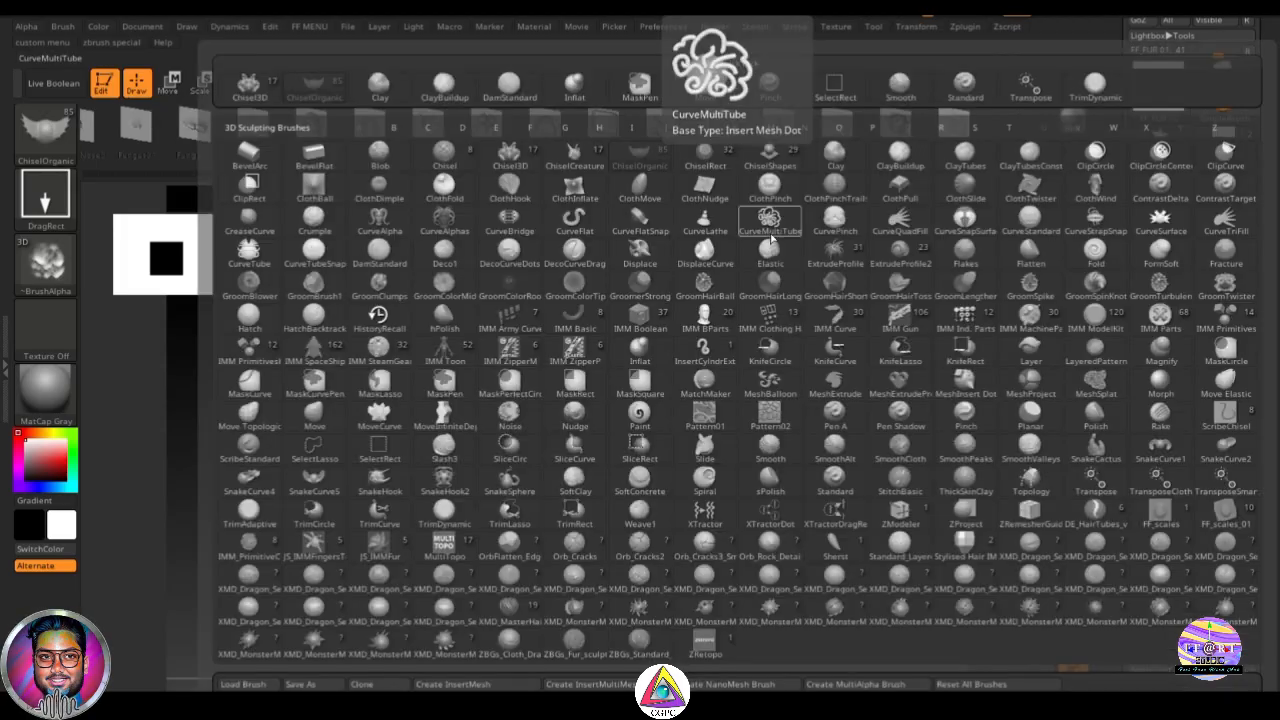
key(s)
key(t)
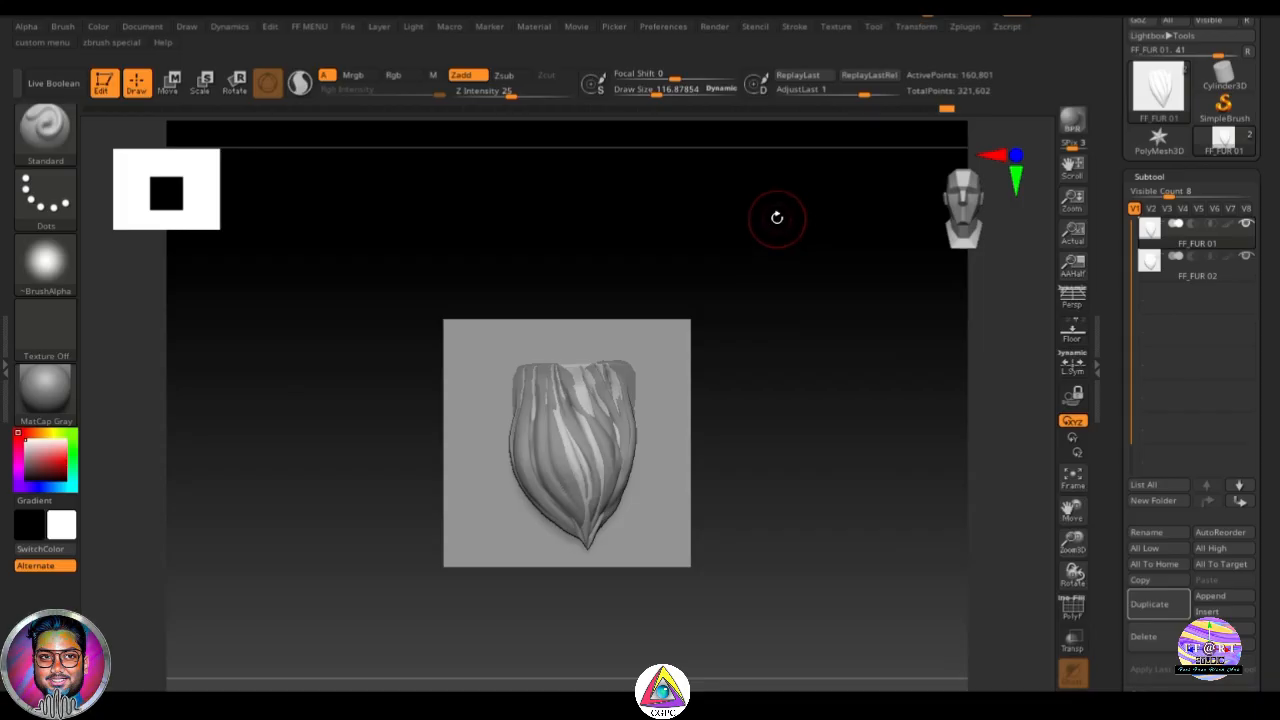
key(b)
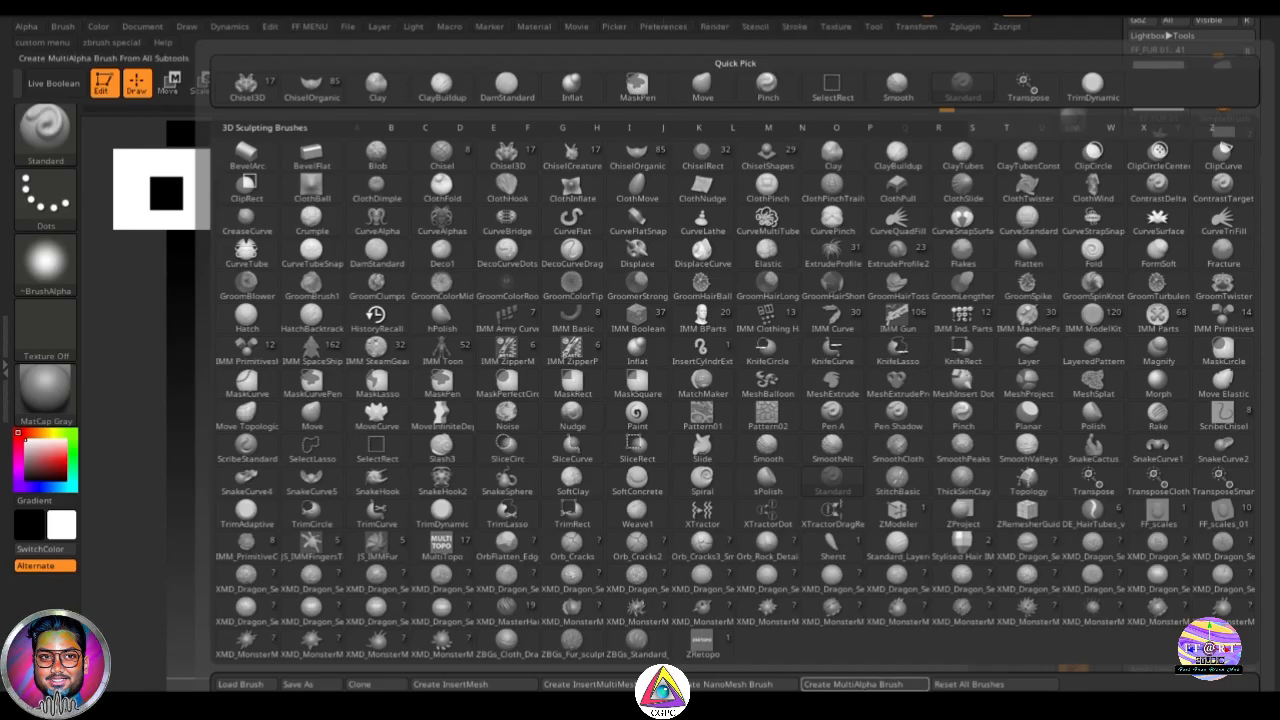
key(Escape)
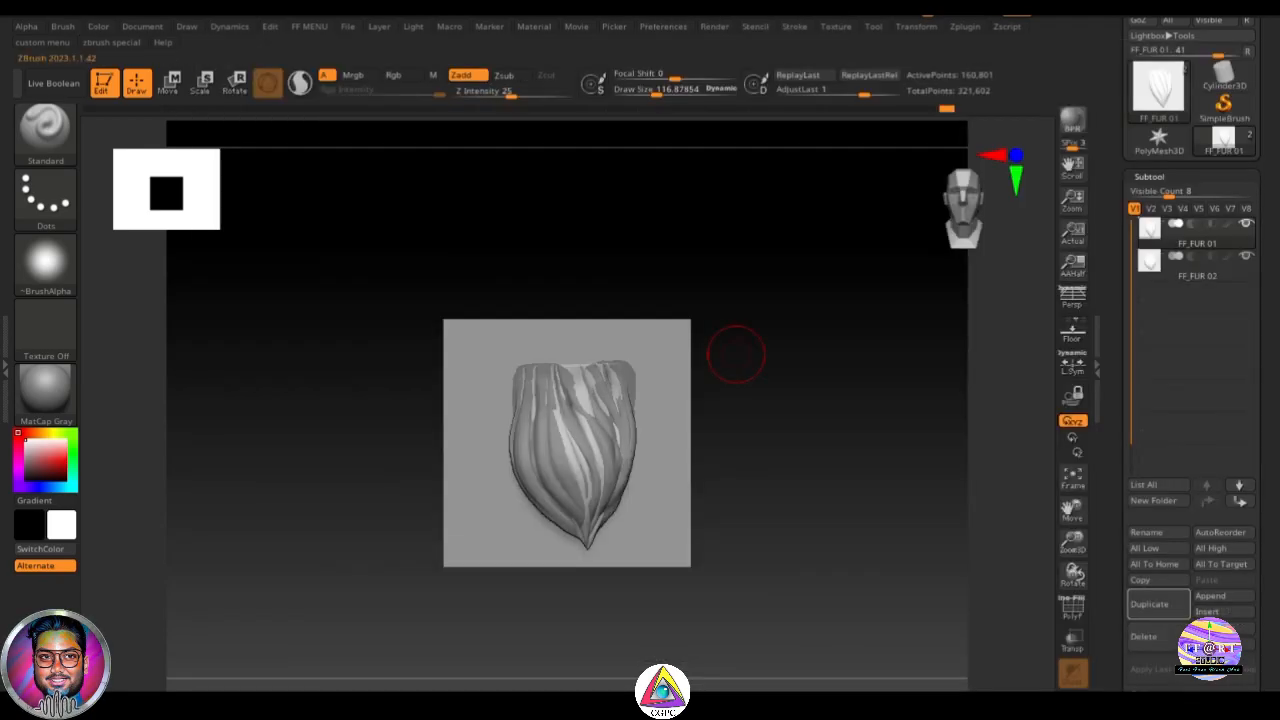
click(62, 28)
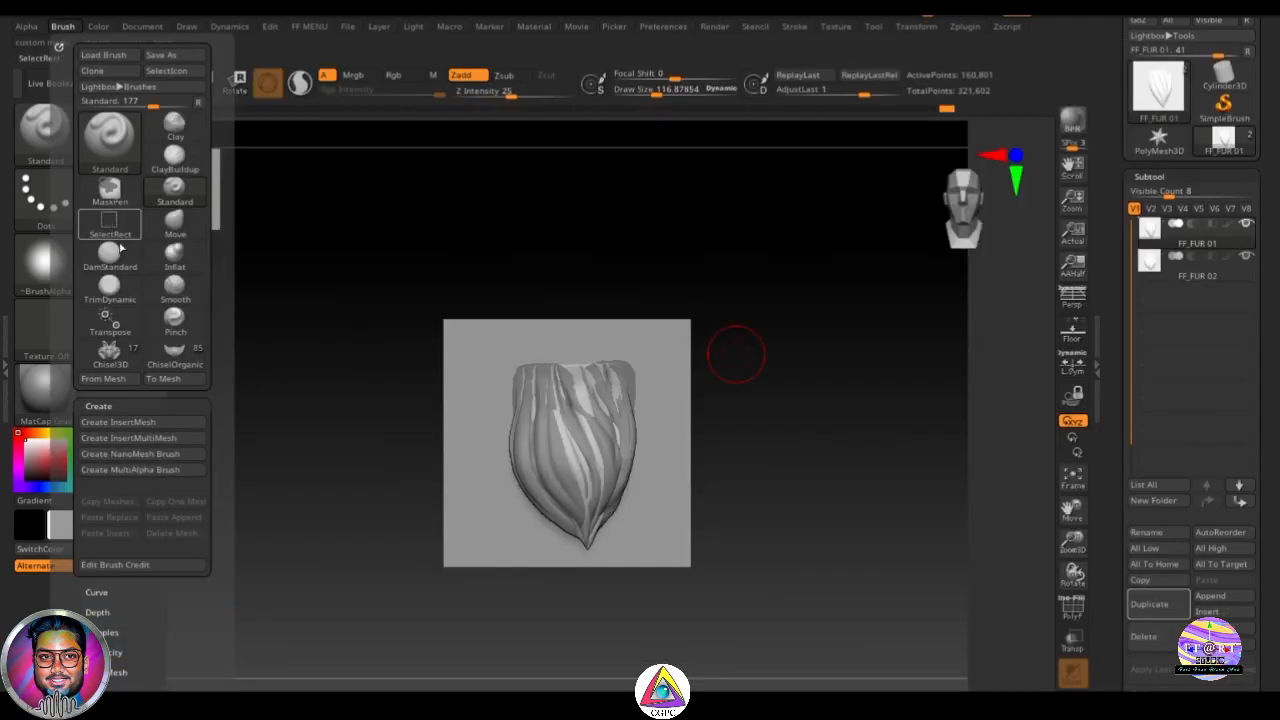
click(174, 473)
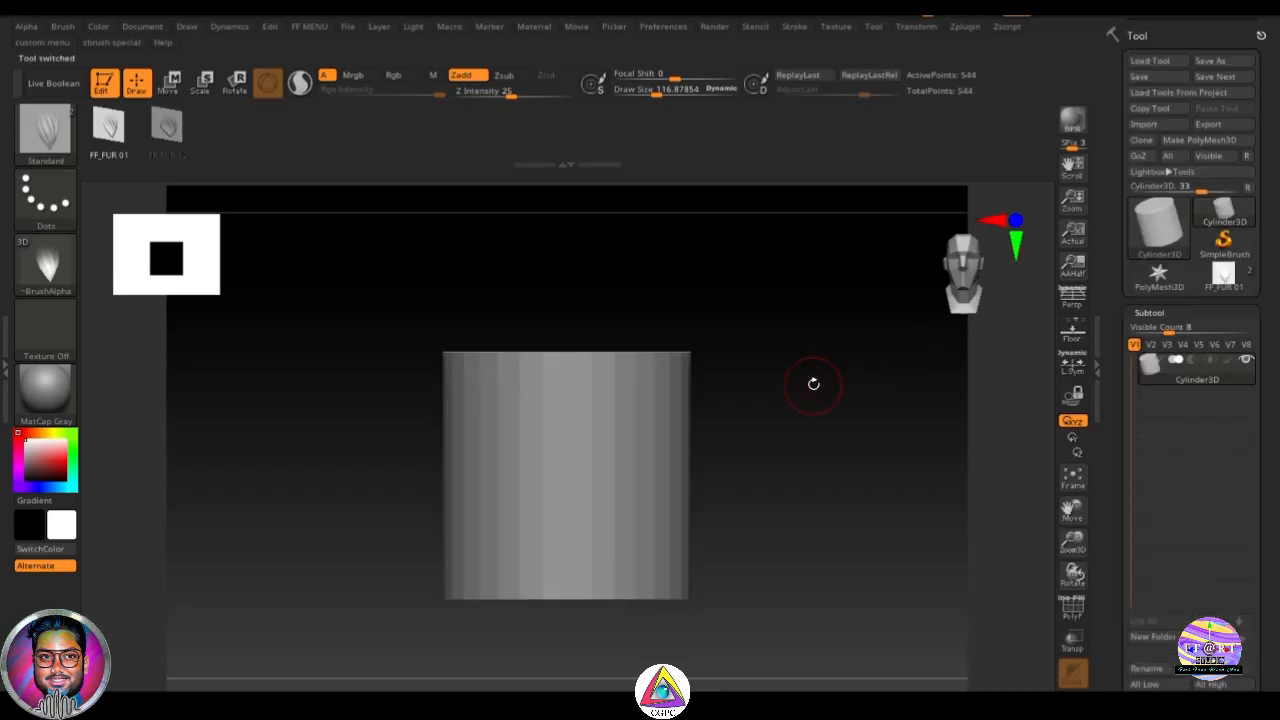
Step: Subdivide the Cylinder3D test object until smooth and convert it to a PolyMesh3D
key(ctrl)
key(ctrl+d)
key(ctrl+d)
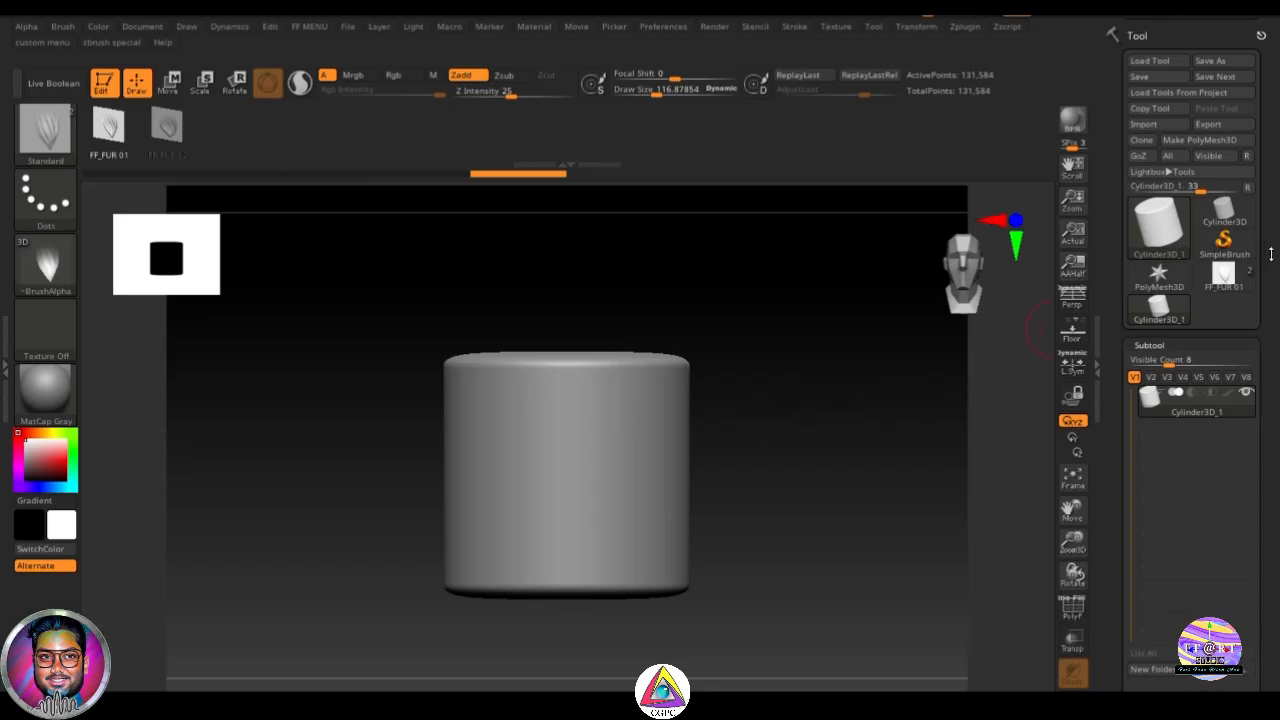
drag(1268, 247, 1273, 328)
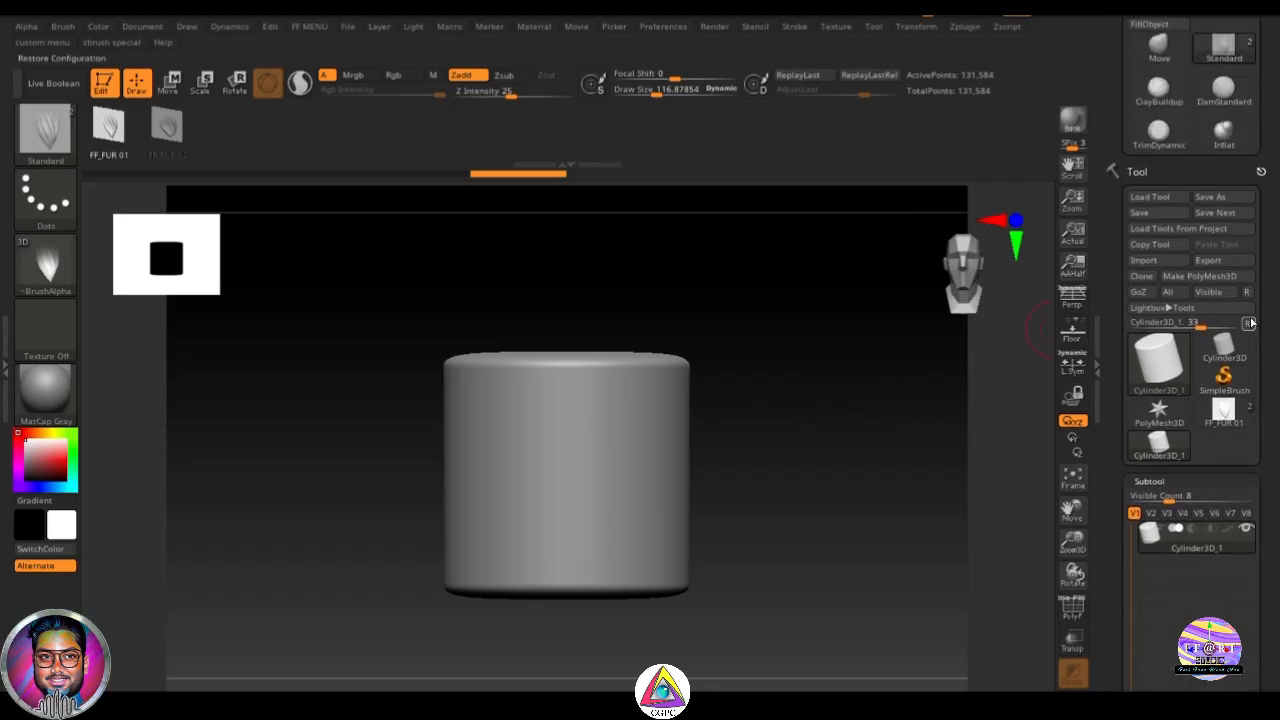
click(1185, 281)
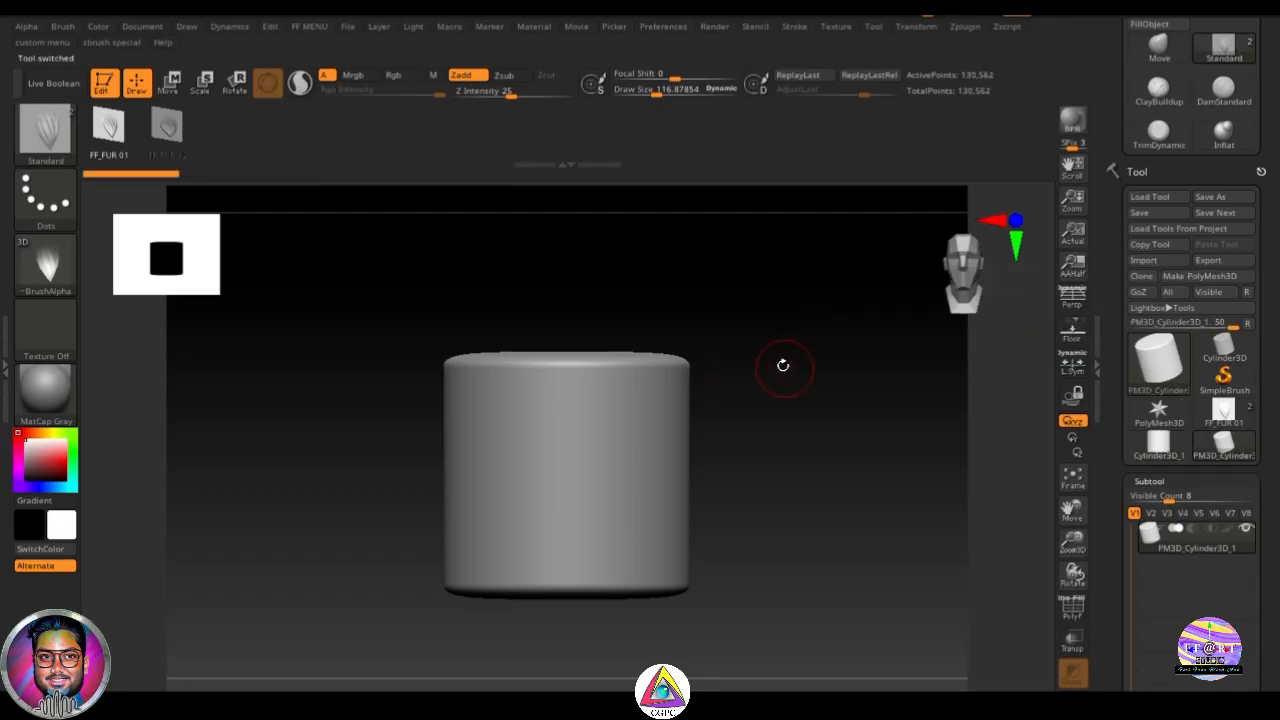
drag(520, 306, 781, 421)
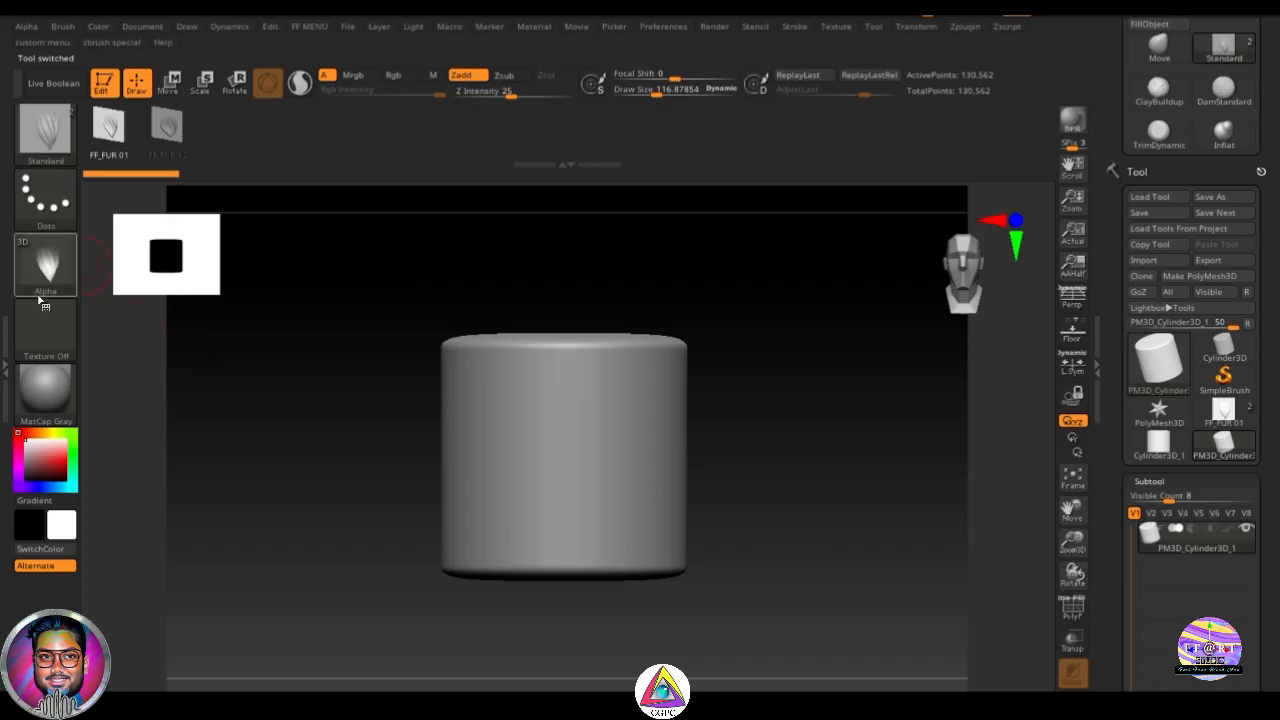
Step: Set the new fur brush's stroke to DragRect and its Z Intensity to 73
mouse_move(53, 226)
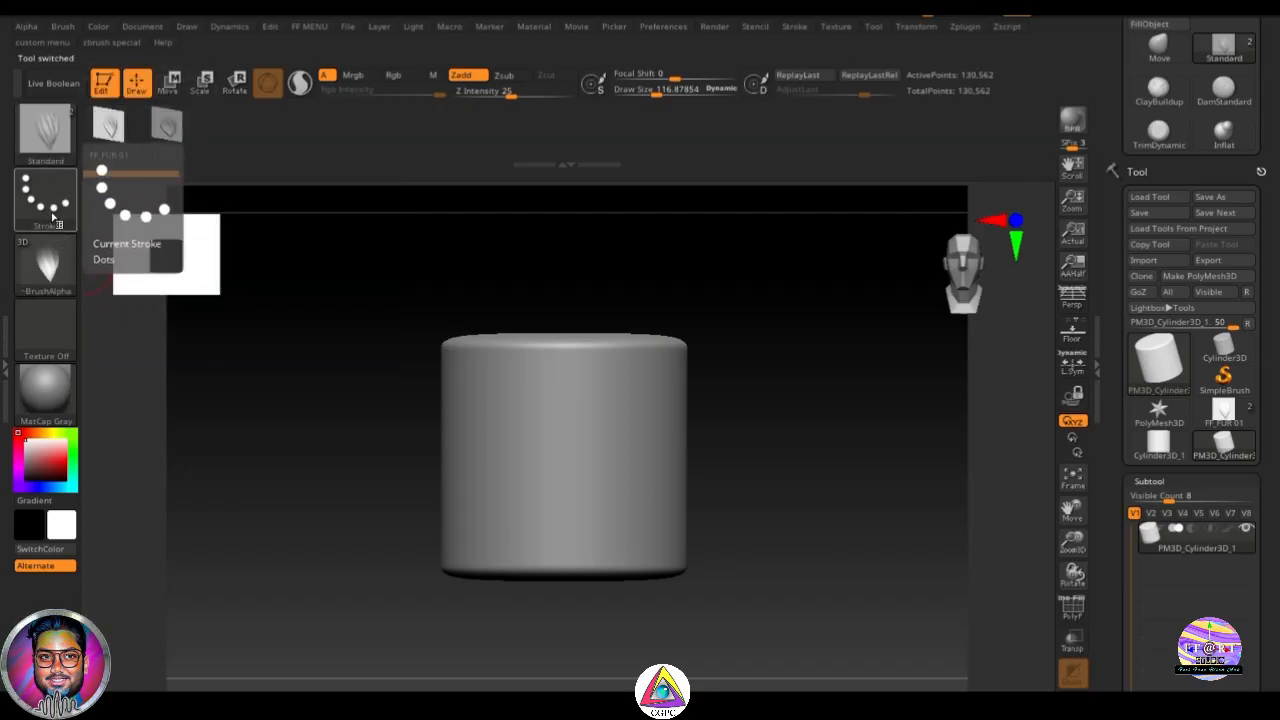
mouse_move(58, 268)
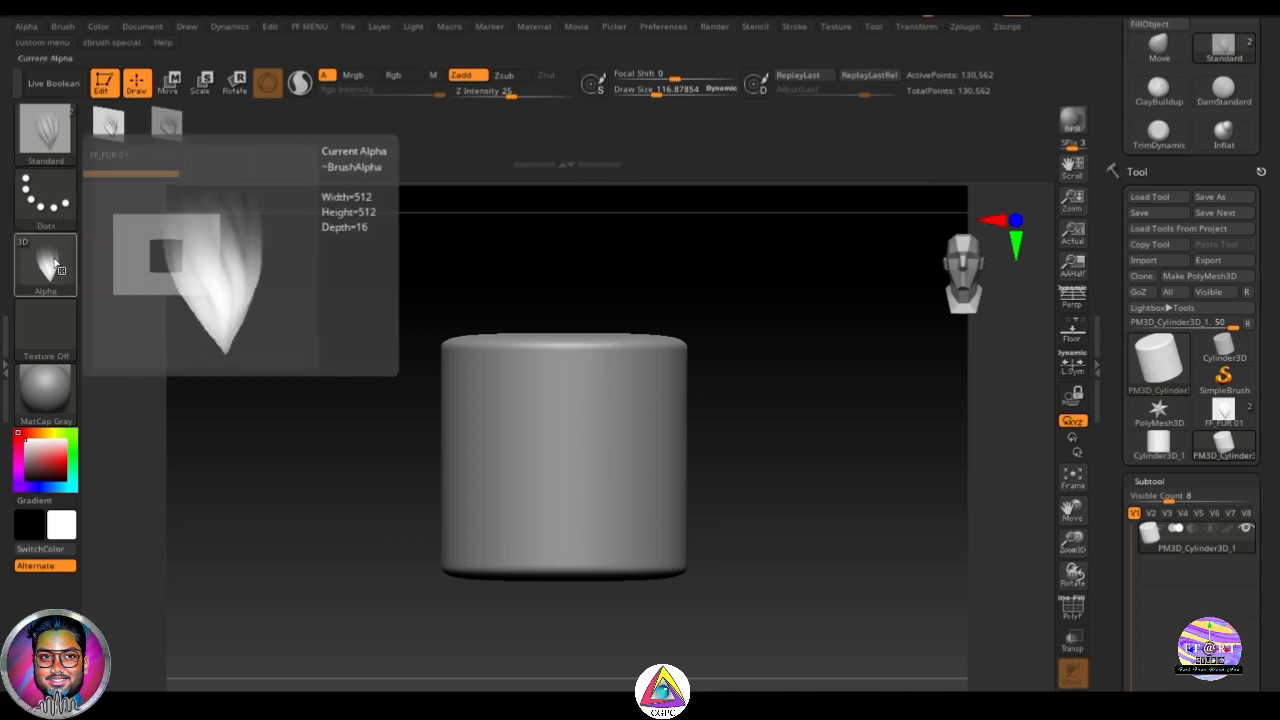
mouse_move(52, 148)
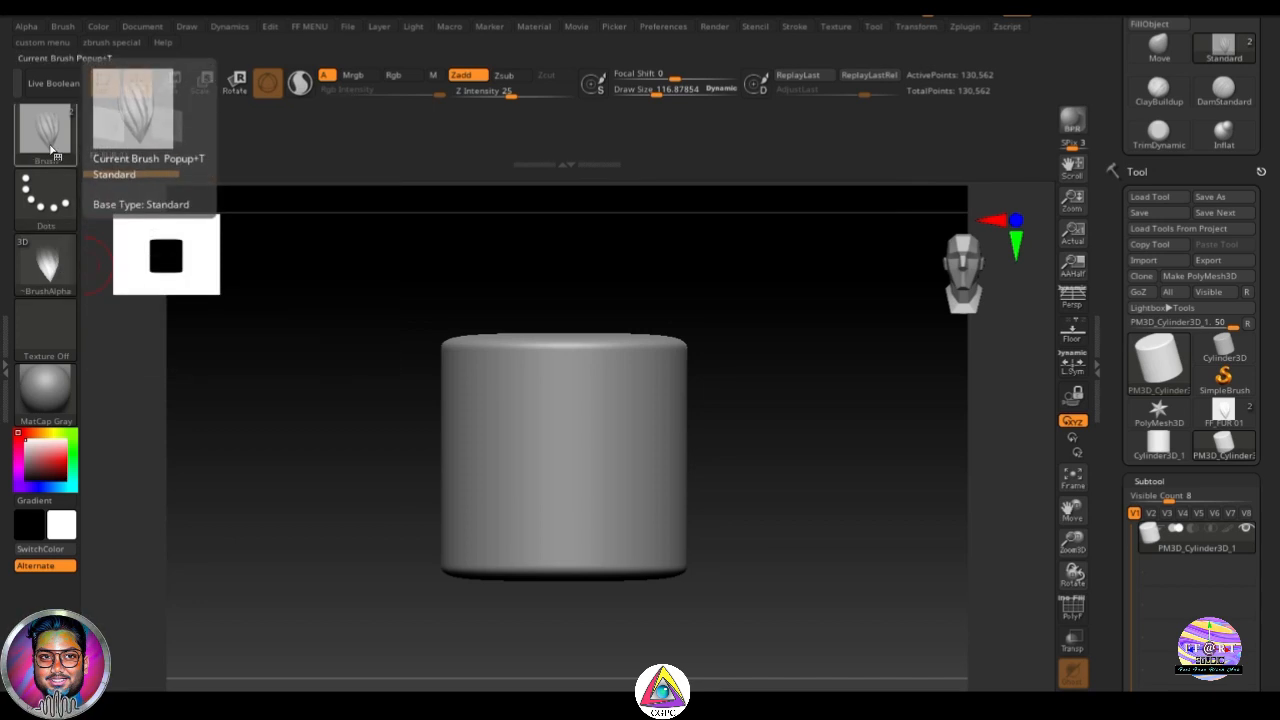
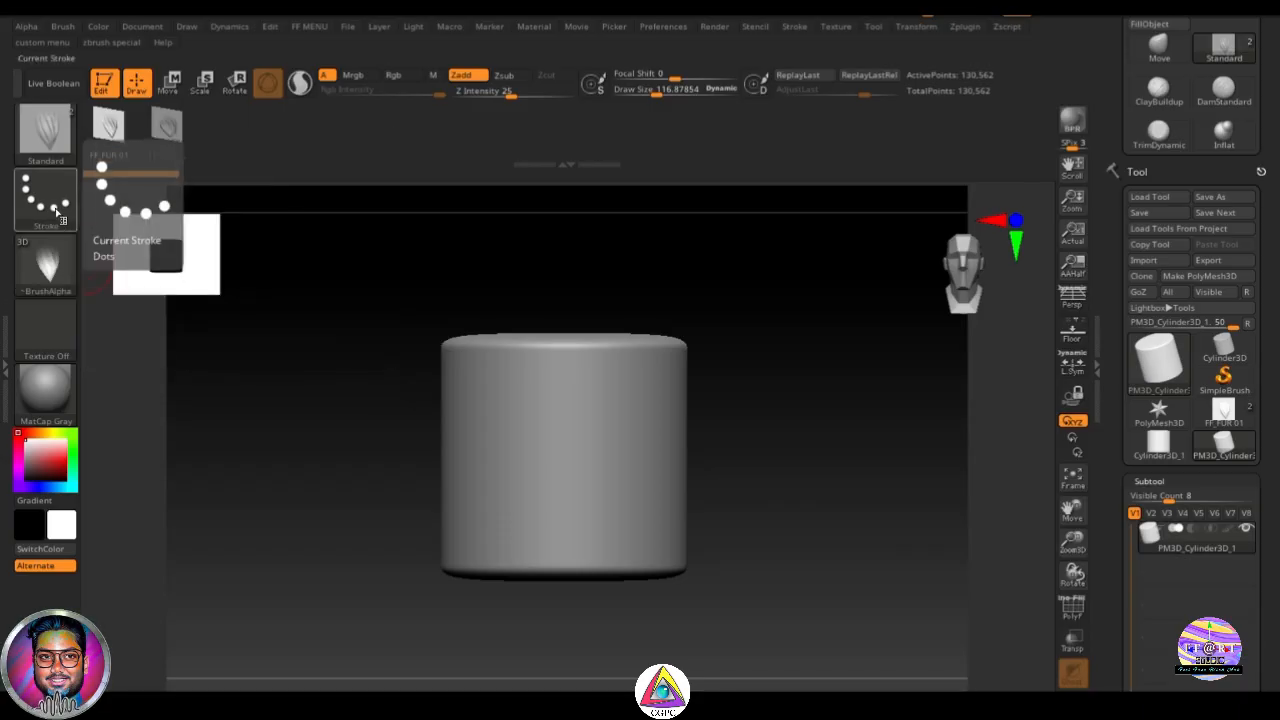
click(55, 207)
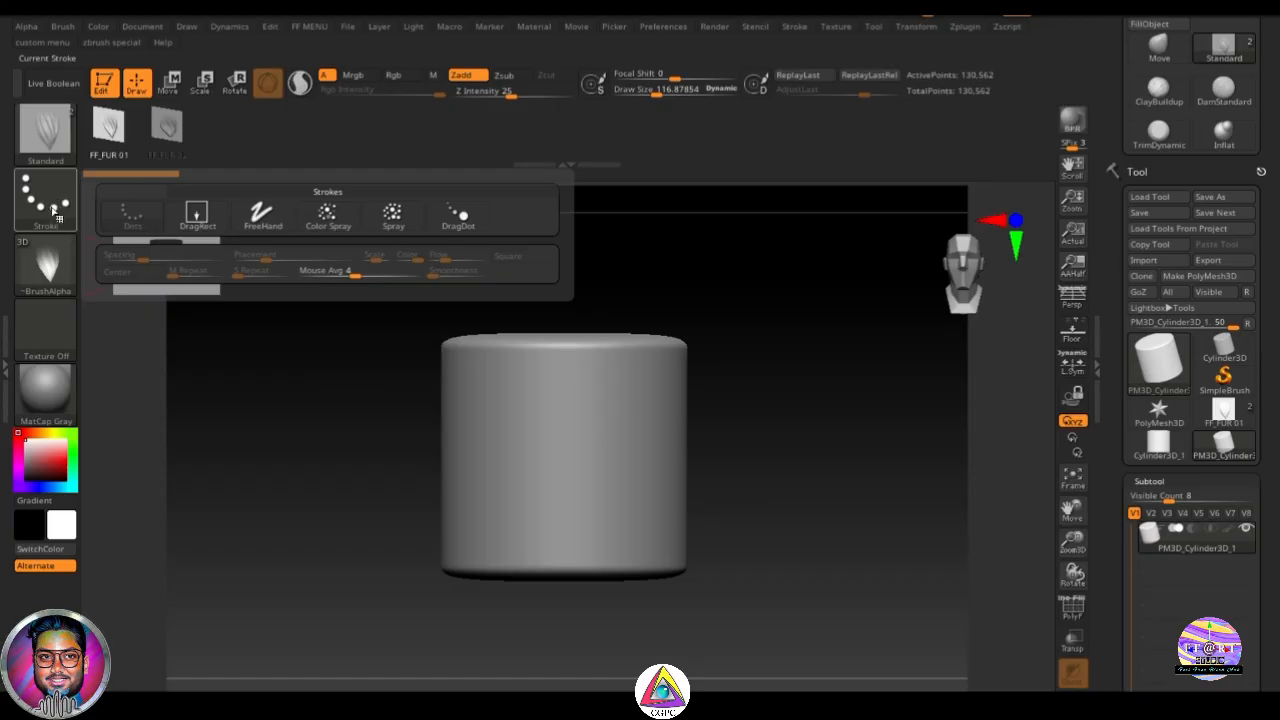
click(200, 214)
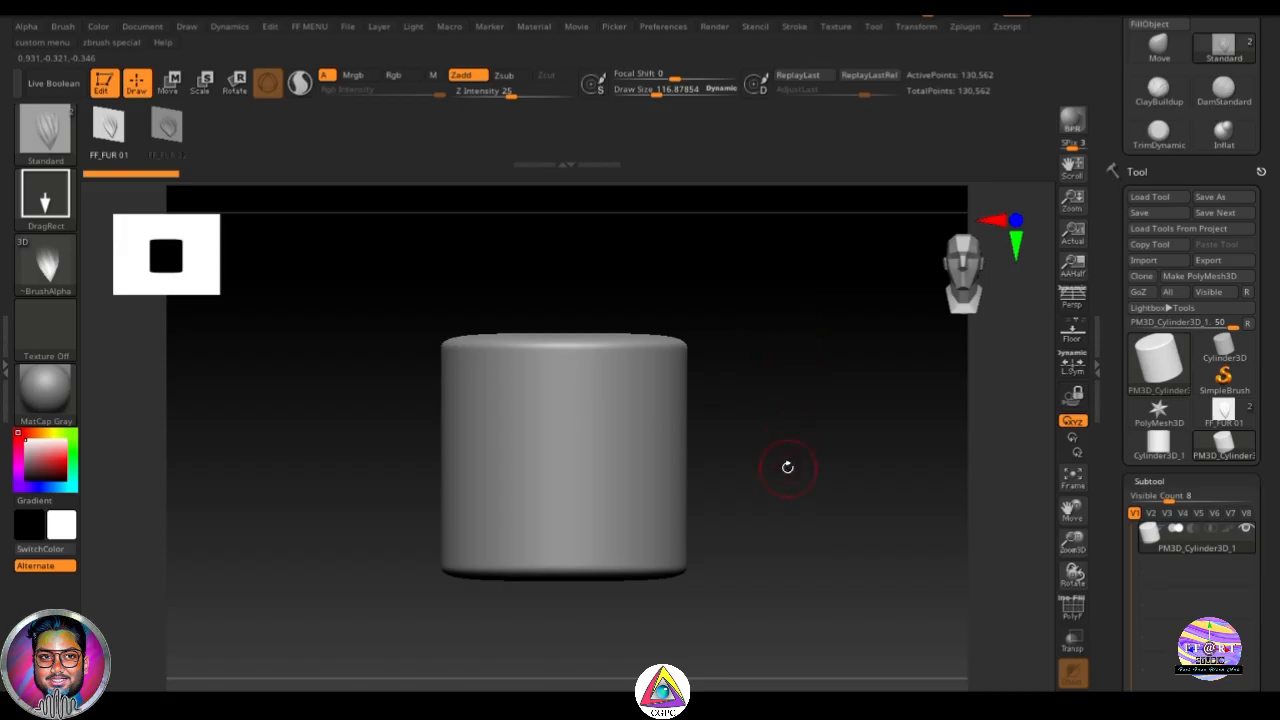
alt+drag(788, 467, 767, 386)
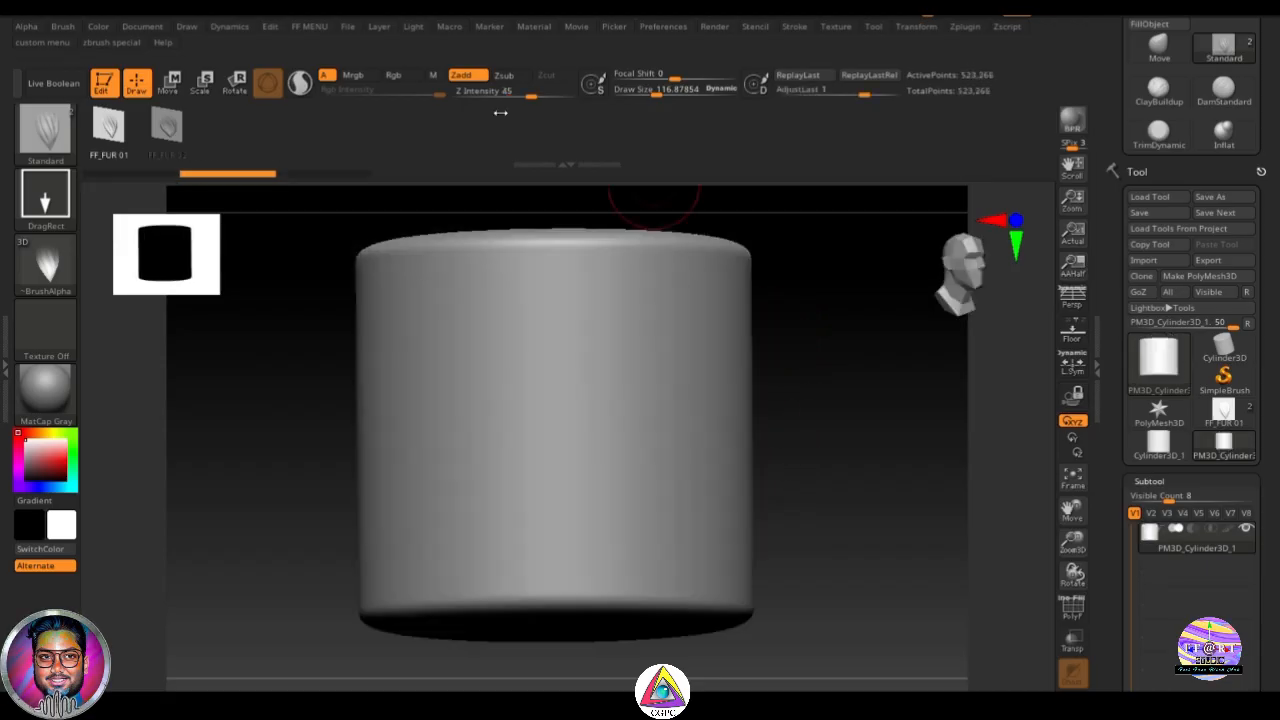
drag(508, 96, 552, 96)
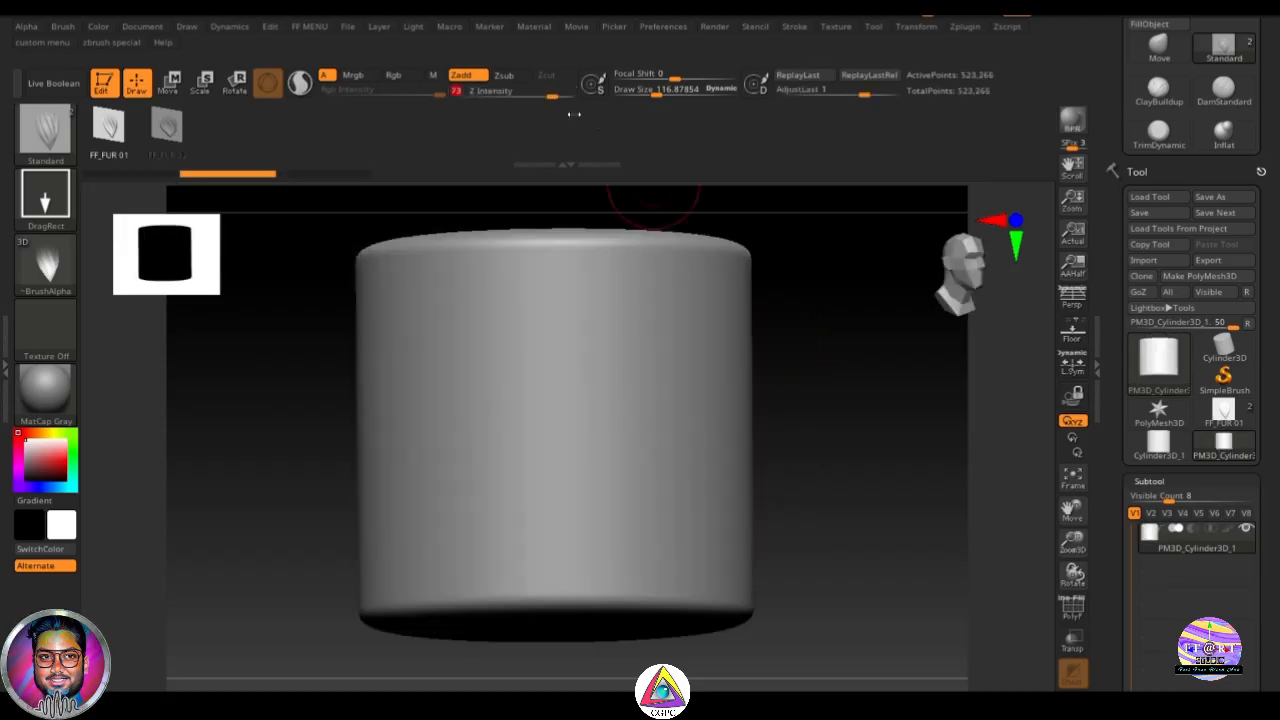
Step: Stamp an FF_FUR 01 tuft on the cylinder's side and try out a second tuft, undoing the extra stamps
drag(637, 443, 643, 298)
drag(925, 366, 780, 365)
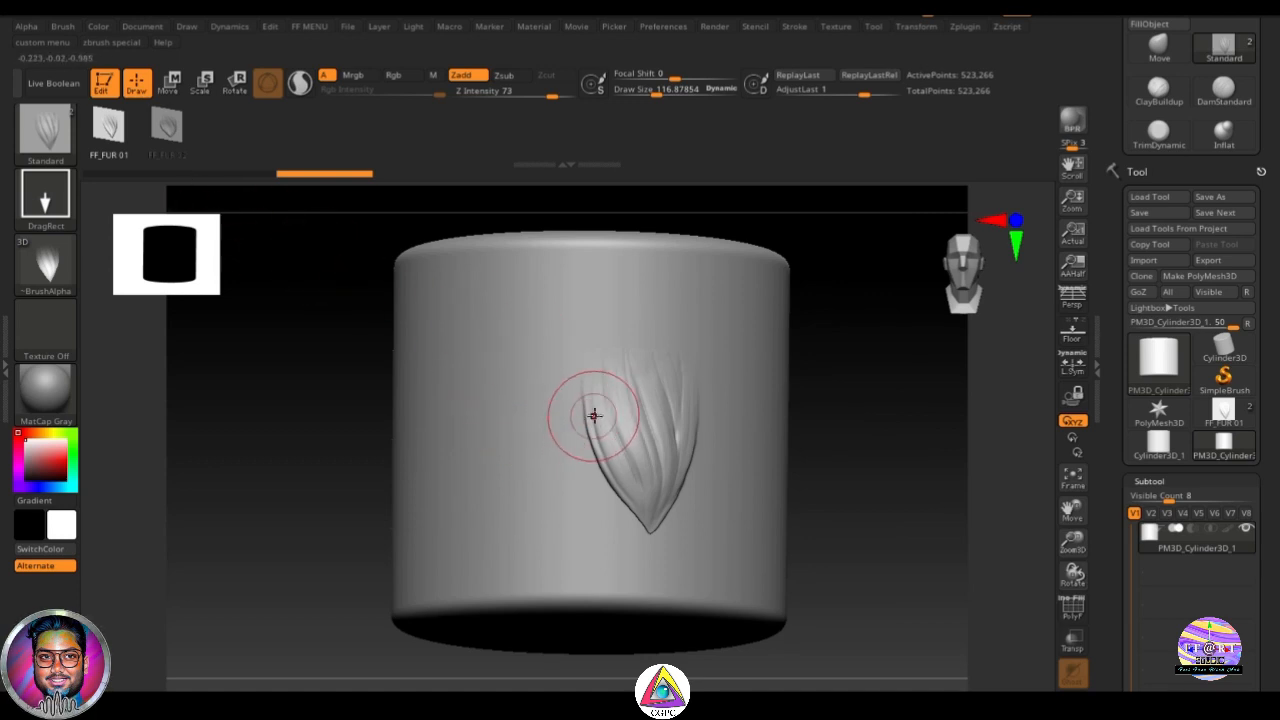
drag(551, 451, 540, 331)
key(ctrl+z)
drag(642, 358, 651, 240)
drag(851, 374, 684, 387)
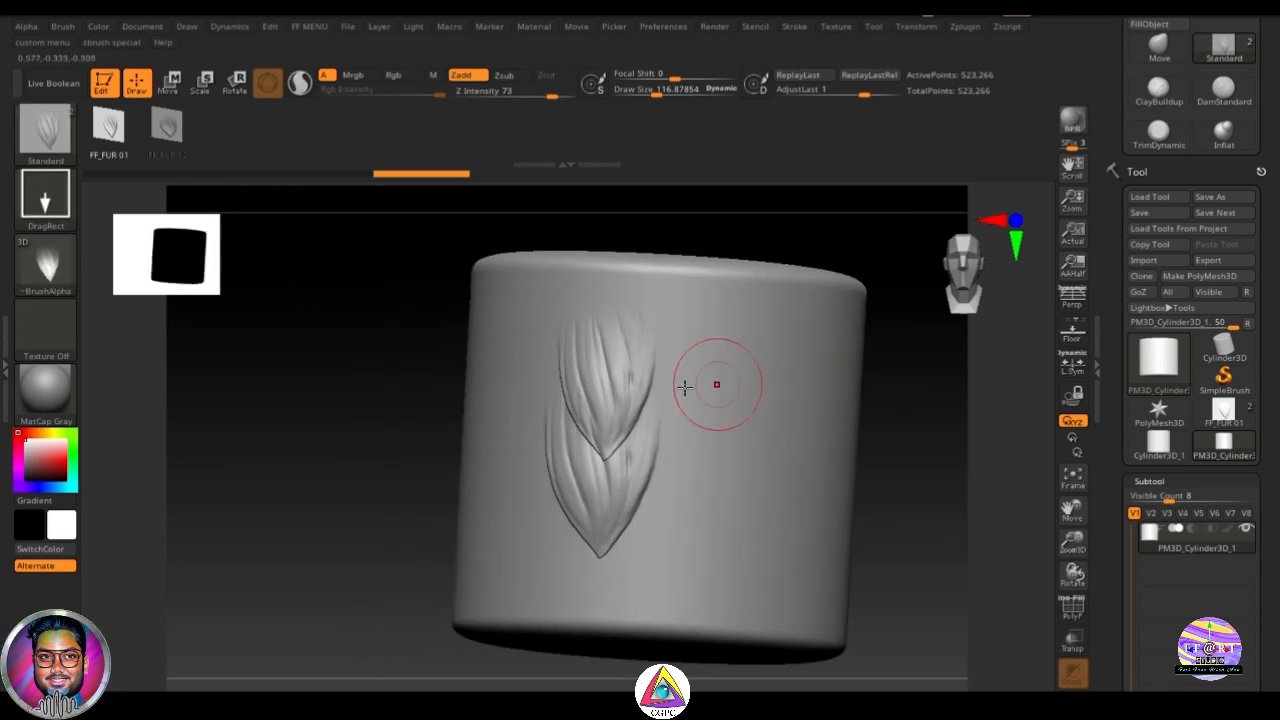
key(ctrl+z)
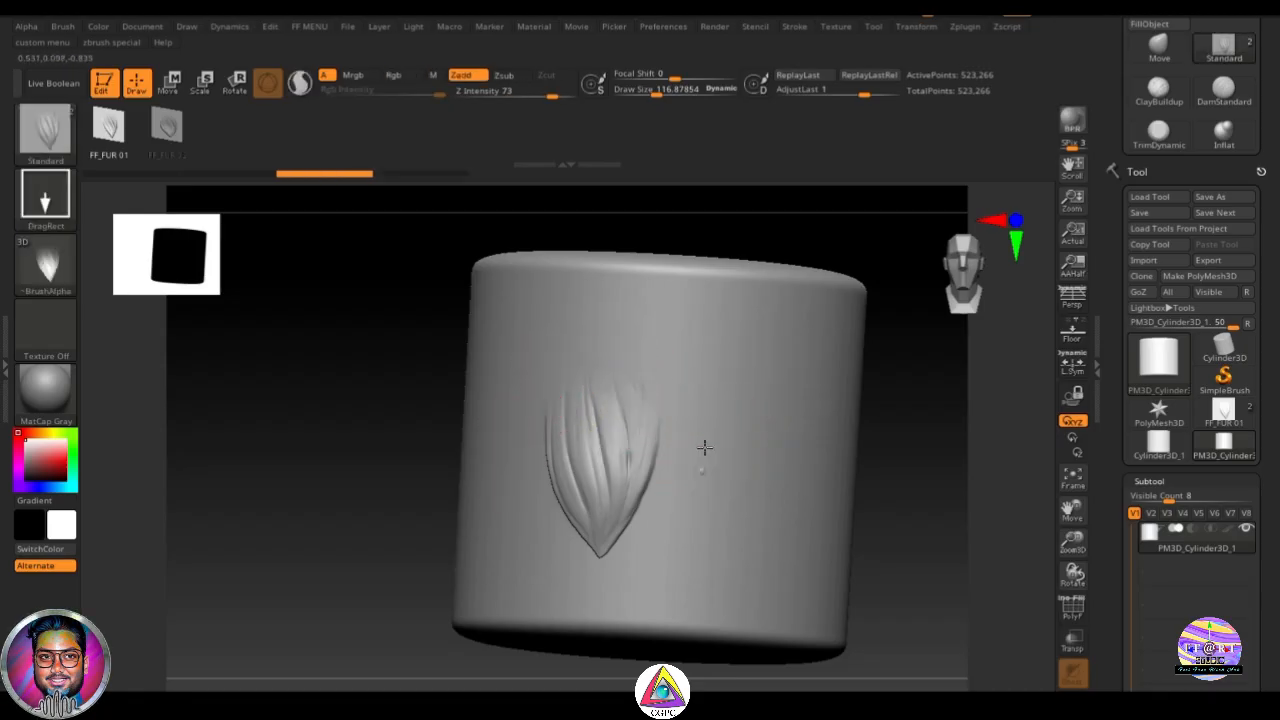
Step: Stamp more FF_FUR 01 tufts around the cylinder, one beside the first and an overlapping row above
drag(704, 448, 726, 340)
alt+drag(898, 399, 812, 398)
drag(910, 389, 608, 250)
drag(837, 340, 916, 350)
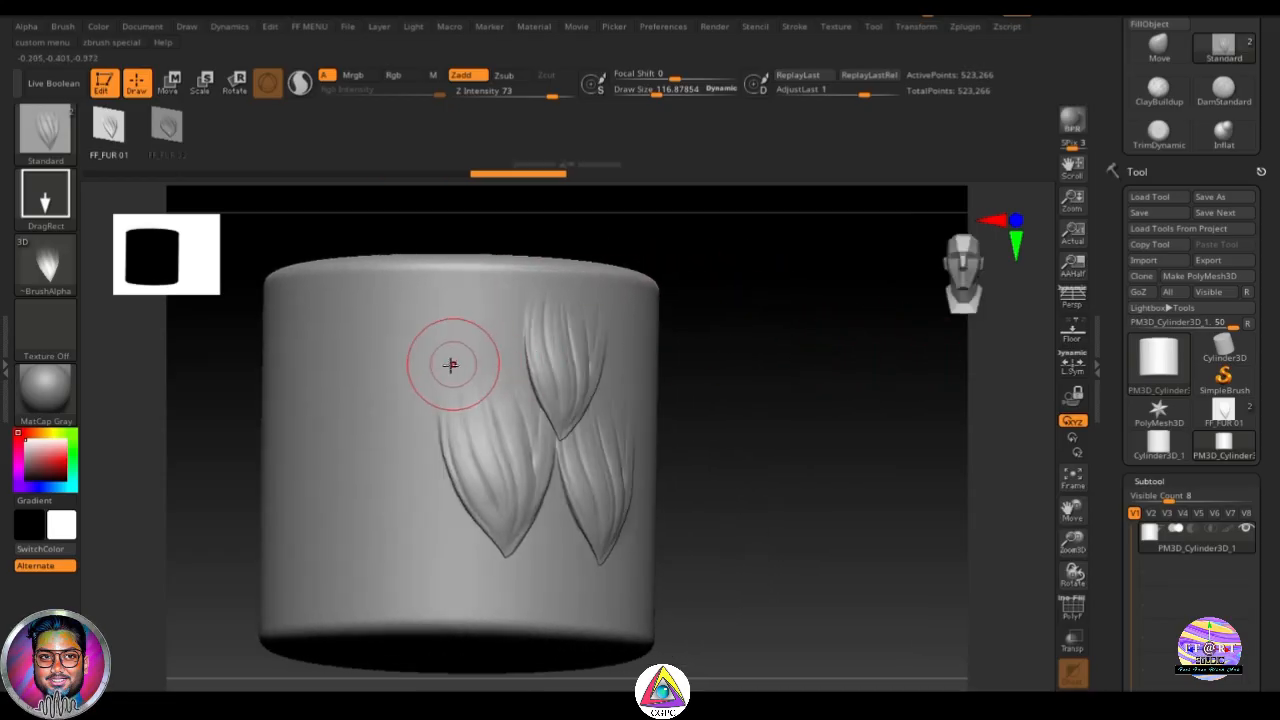
drag(466, 356, 491, 250)
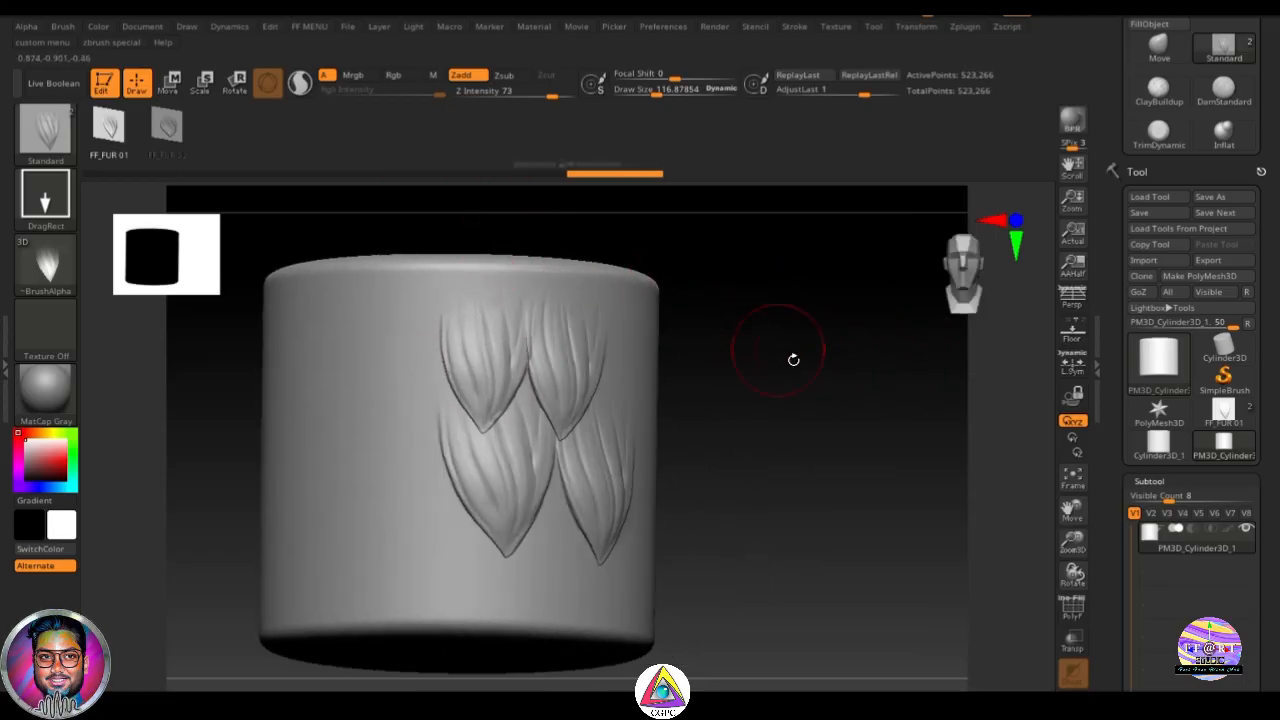
drag(793, 359, 680, 354)
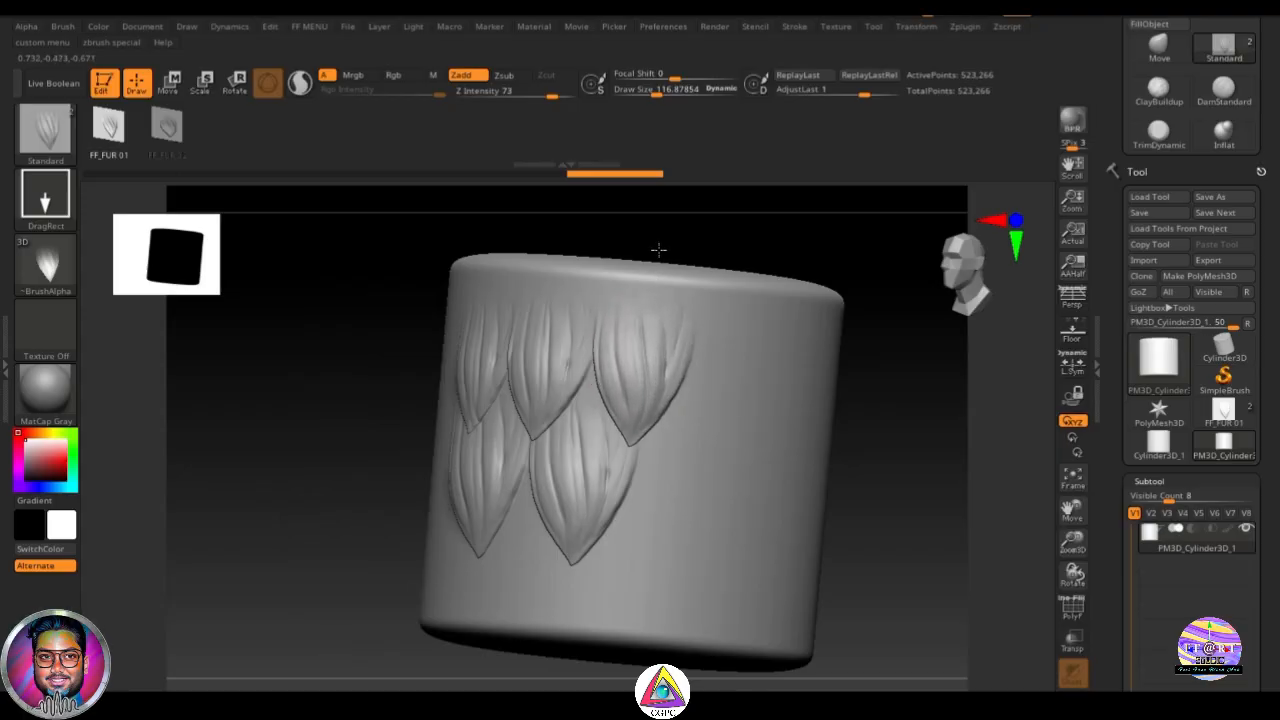
drag(806, 334, 912, 385)
drag(847, 414, 771, 383)
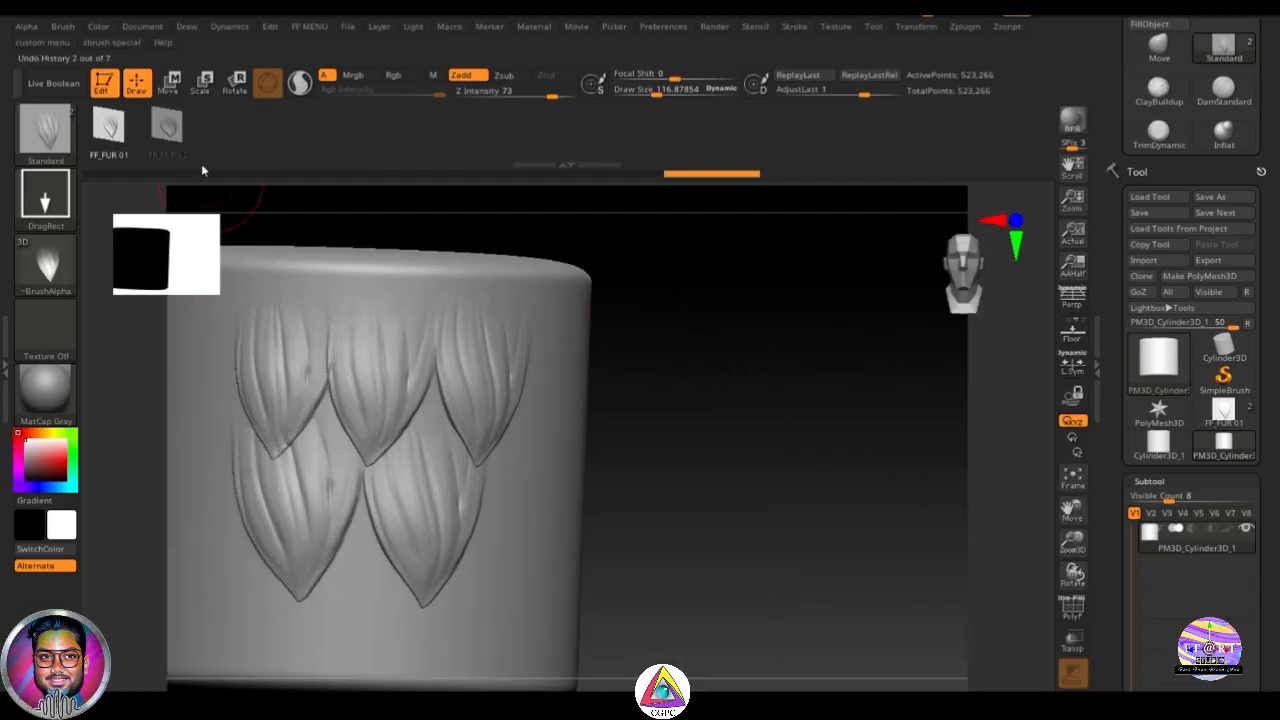
Step: Switch the brush to the FF_FUR 02 alpha and stamp a tuft low on the cylinder's bare side
click(178, 134)
drag(837, 437, 680, 450)
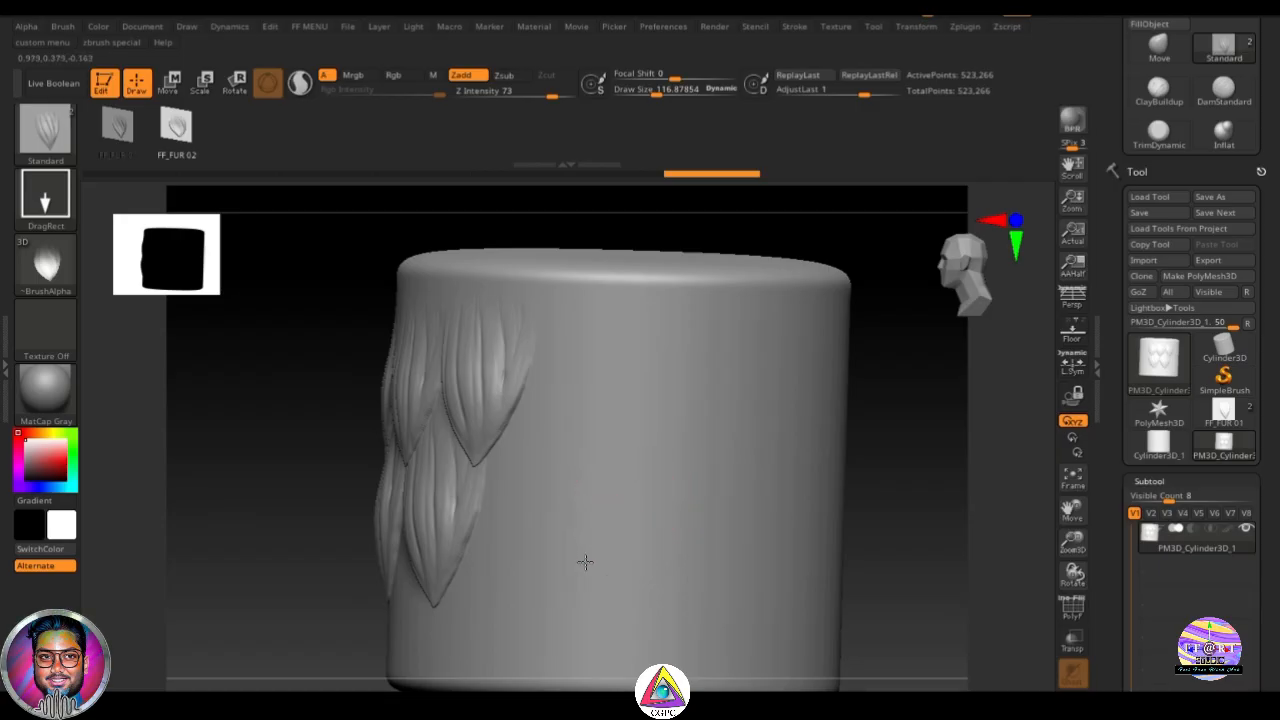
drag(588, 560, 606, 434)
drag(845, 445, 735, 440)
drag(612, 497, 650, 375)
drag(872, 430, 810, 430)
key(ctrl+z)
drag(668, 468, 677, 336)
key(ctrl+z)
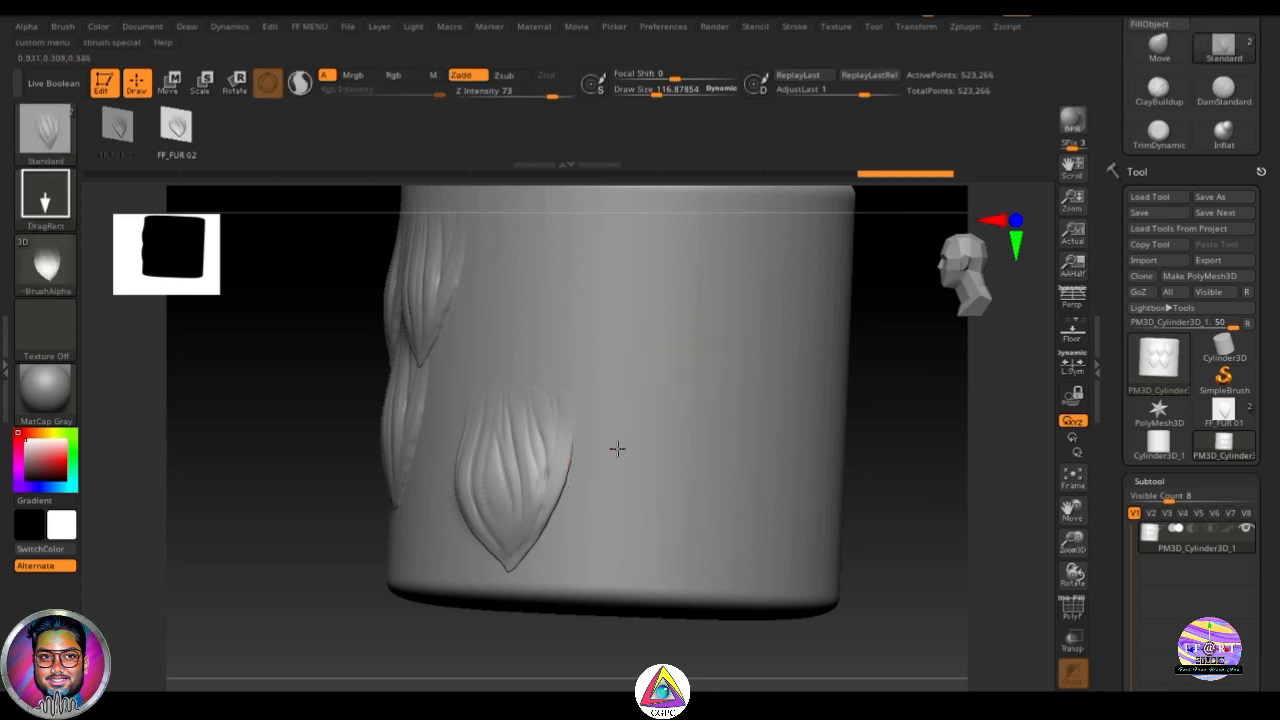
Step: Stamp an FF_FUR 02 tuft beside the first one and another overlapping above them
drag(622, 540, 600, 205)
key(ctrl+z)
drag(586, 357, 620, 244)
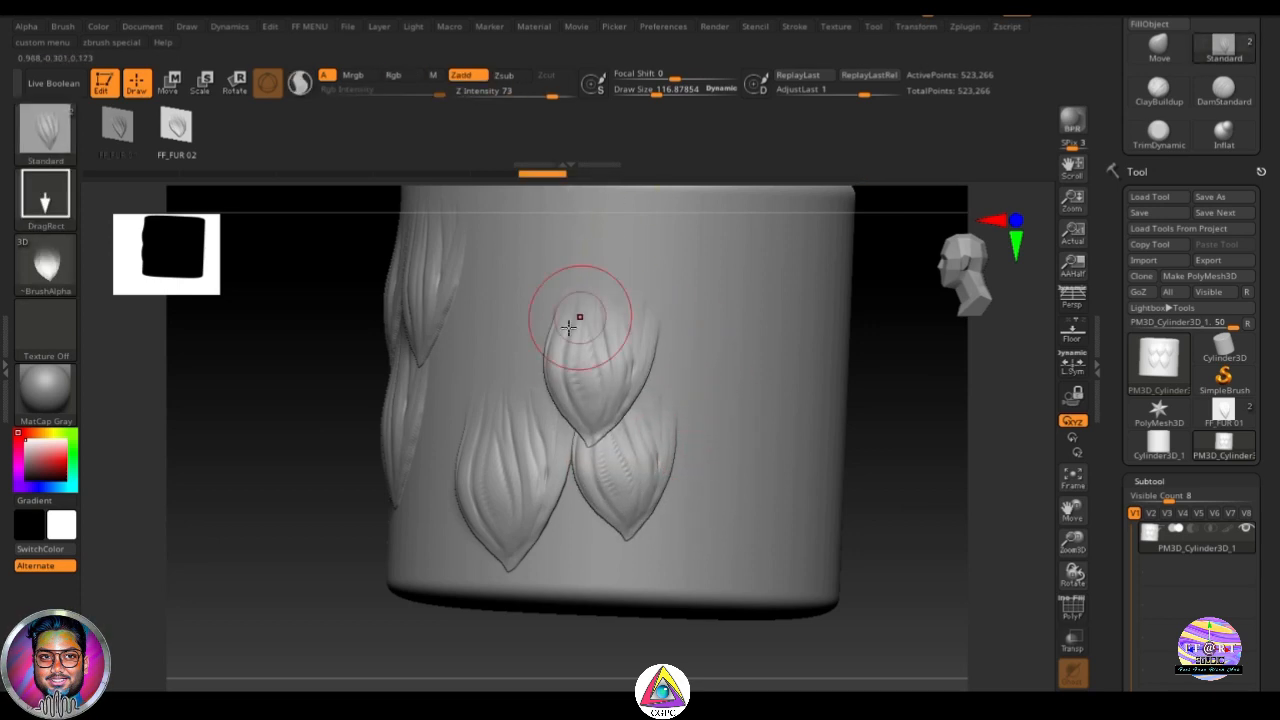
Step: Stamp two more FF_FUR 02 tufts in the upper row, redoing the first one higher up, and inspect the fur around the cylinder
drag(500, 378, 531, 237)
drag(880, 350, 926, 346)
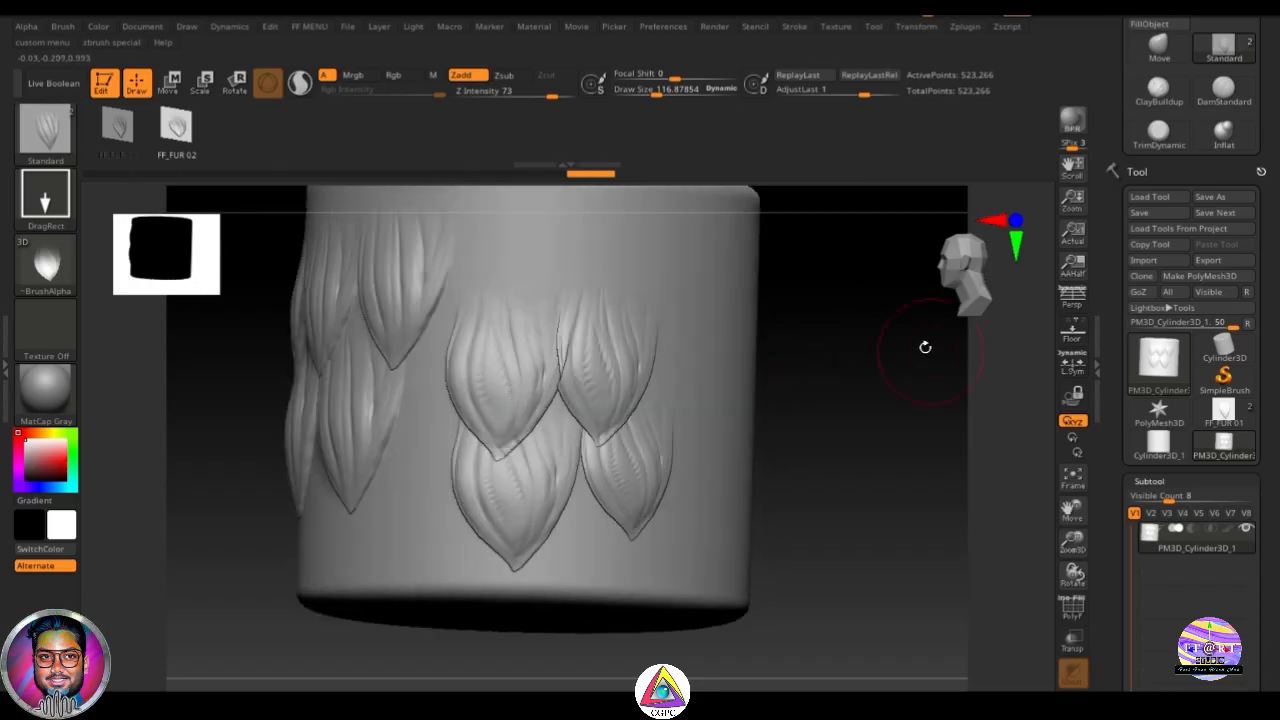
key(ctrl+z)
drag(507, 319, 513, 194)
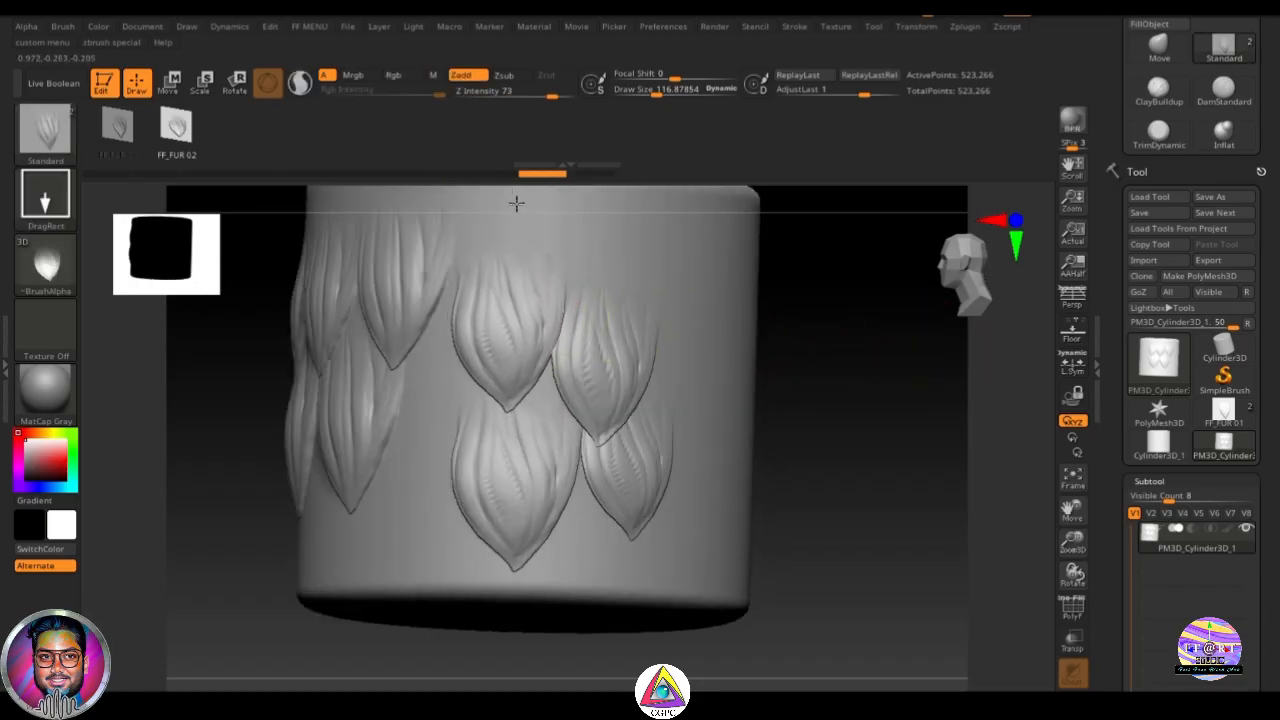
mouse_move(849, 297)
mouse_down()
mouse_move(815, 305)
mouse_move(833, 316)
mouse_up()
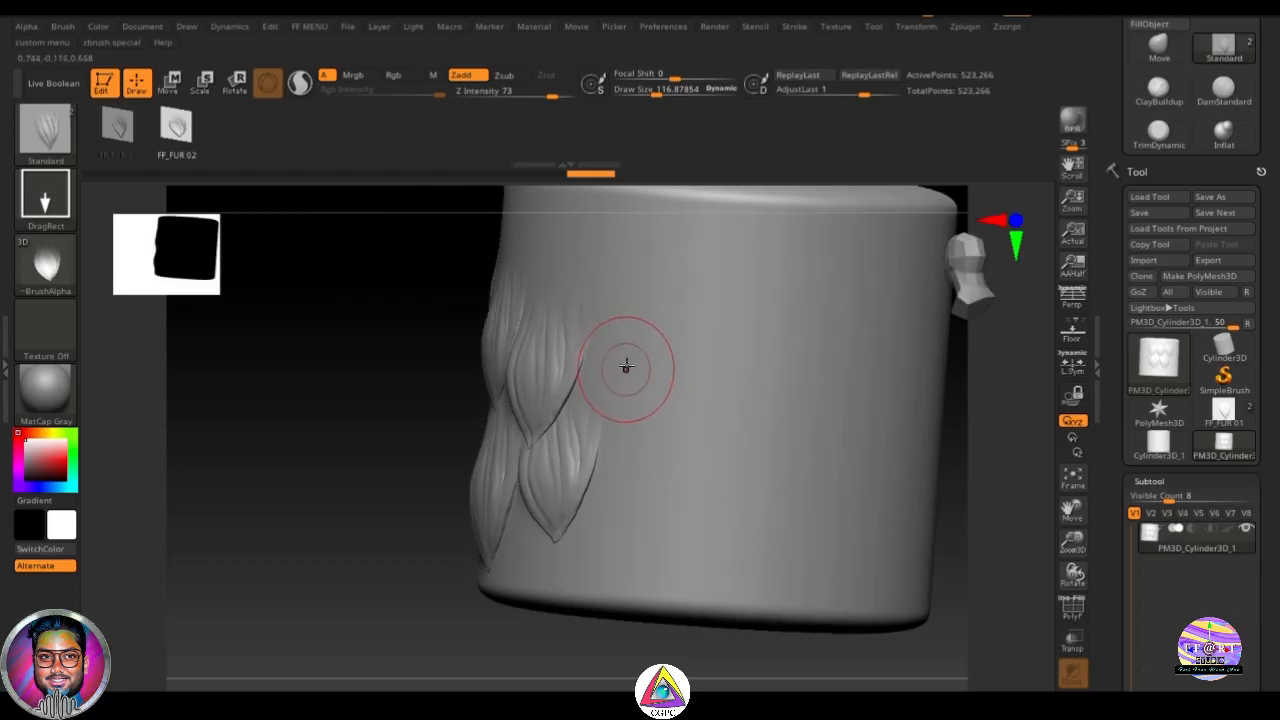
drag(627, 366, 657, 260)
drag(376, 363, 371, 393)
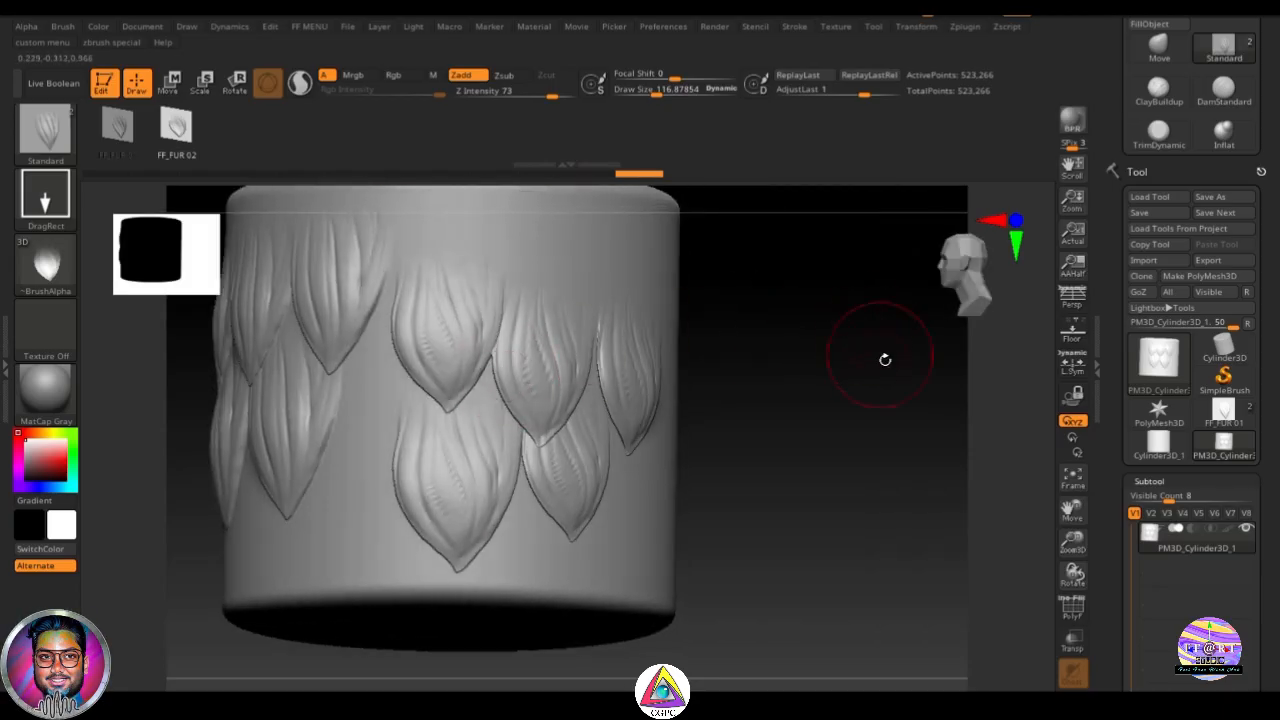
right_drag(903, 383, 842, 406)
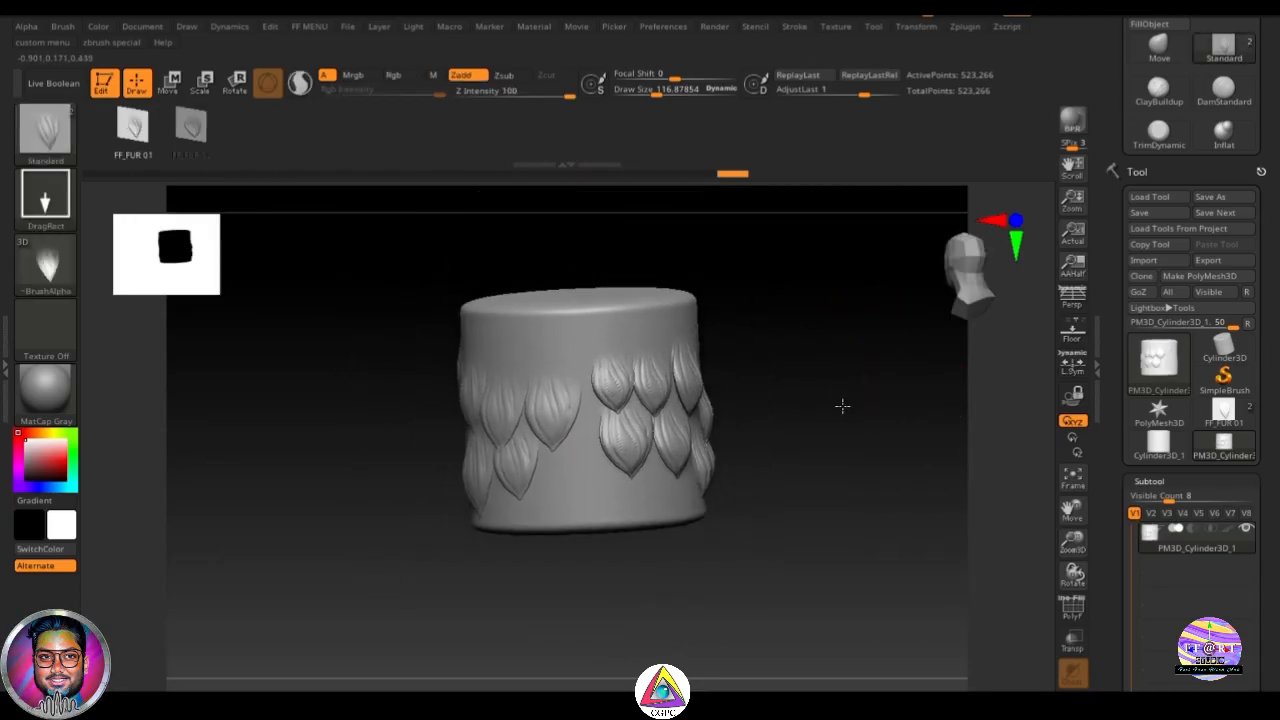
mouse_move(842, 405)
mouse_down()
mouse_move(854, 397)
mouse_move(834, 386)
mouse_move(822, 403)
mouse_up()
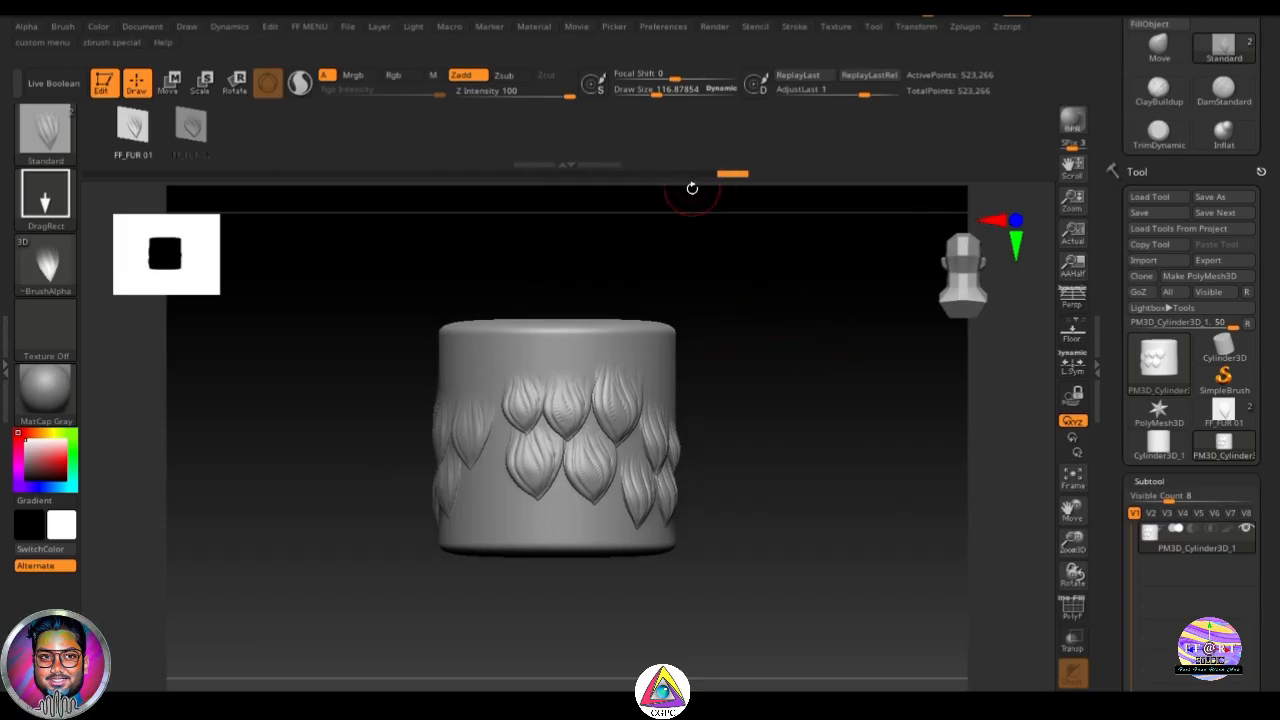
drag(699, 206, 804, 432)
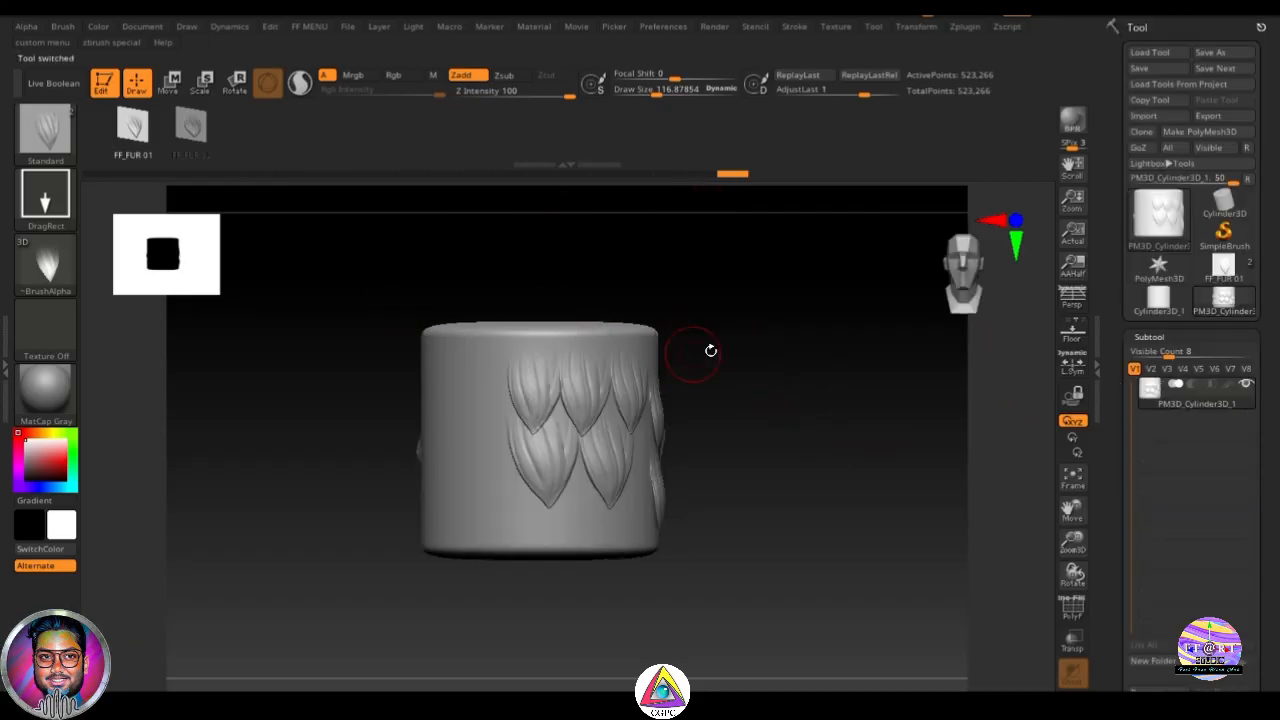
drag(783, 437, 793, 440)
Step: Save the fur brush as a brush preset named FF_Fur_01 in the VDM Brushes folder
key(b)
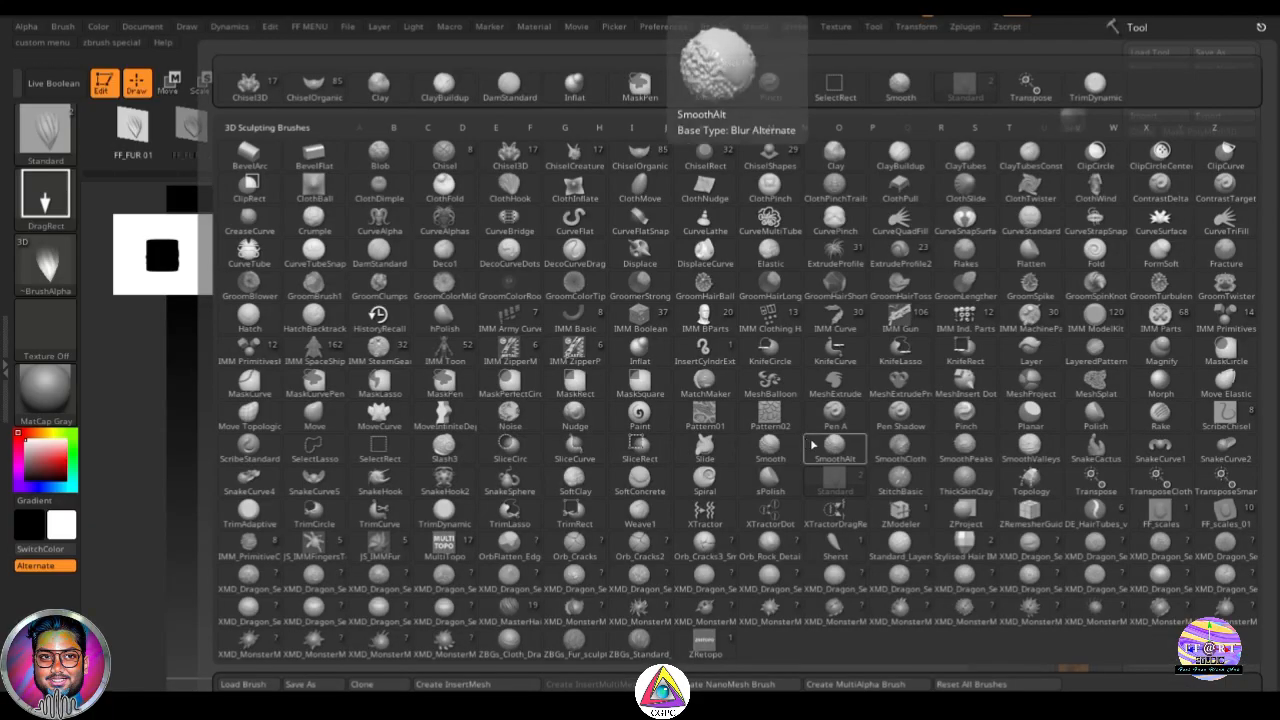
click(320, 686)
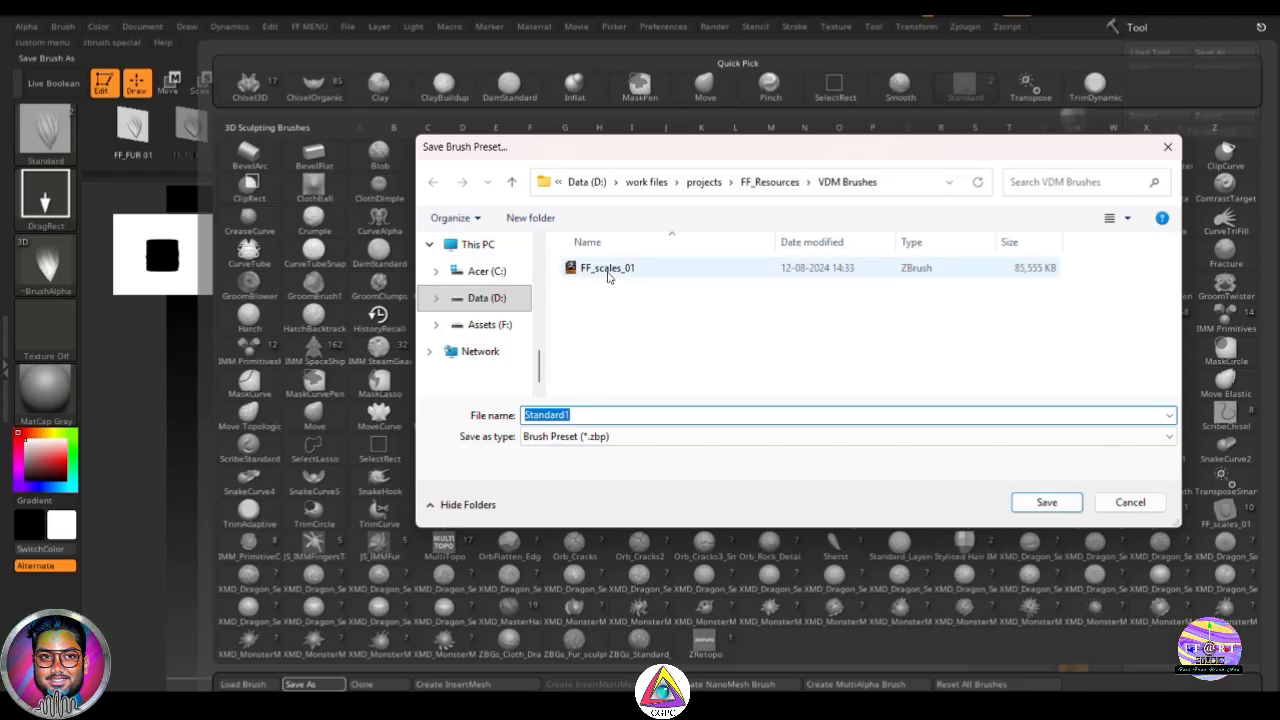
click(612, 272)
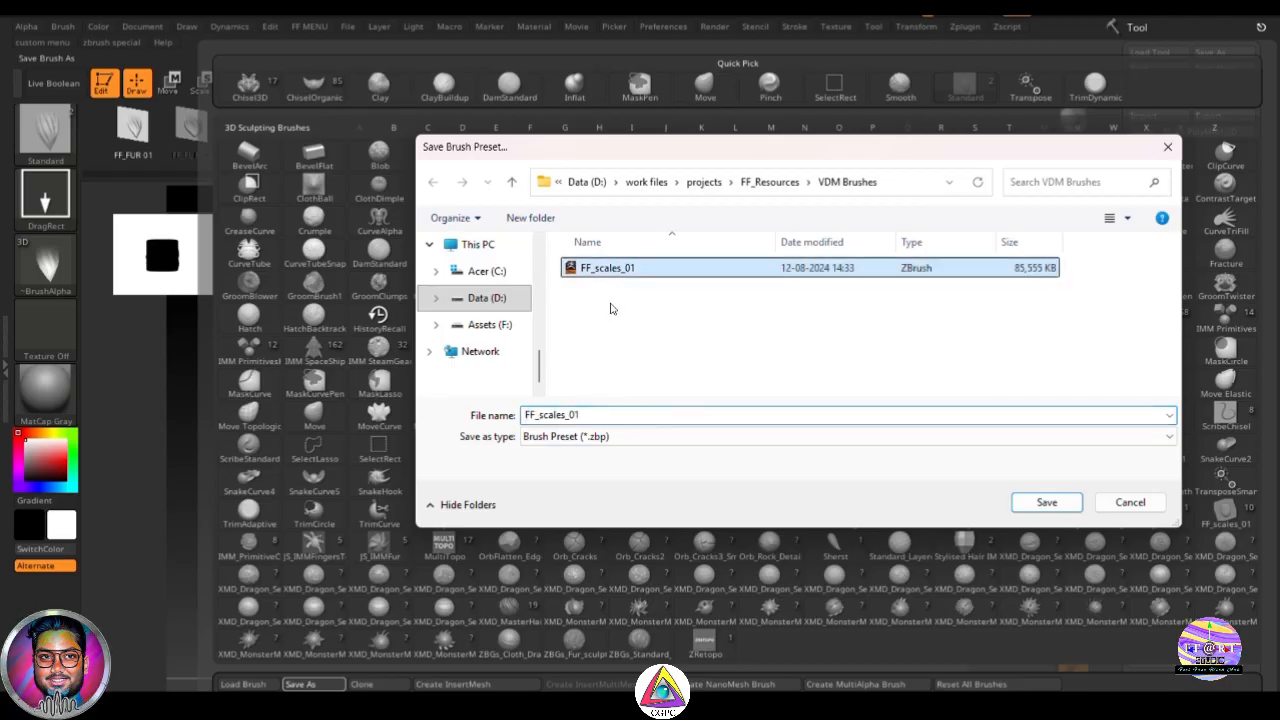
double_click(566, 414)
text(FF_Fur_01)
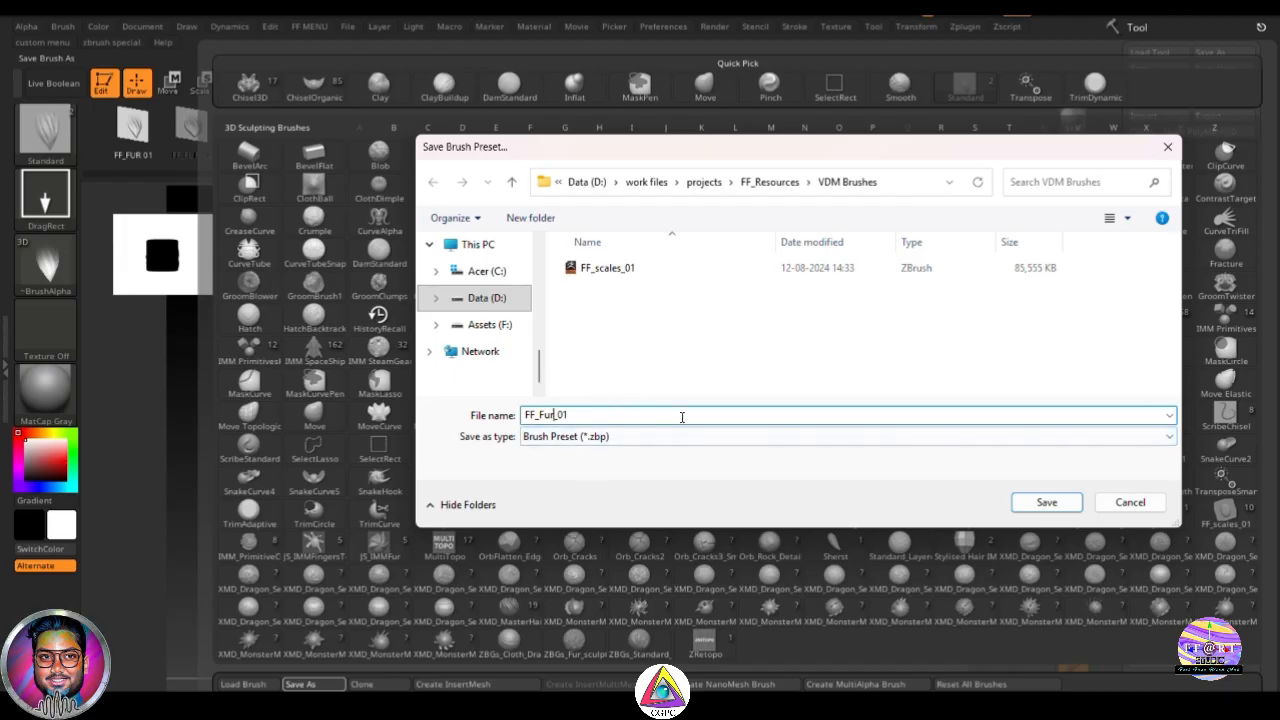
click(1046, 503)
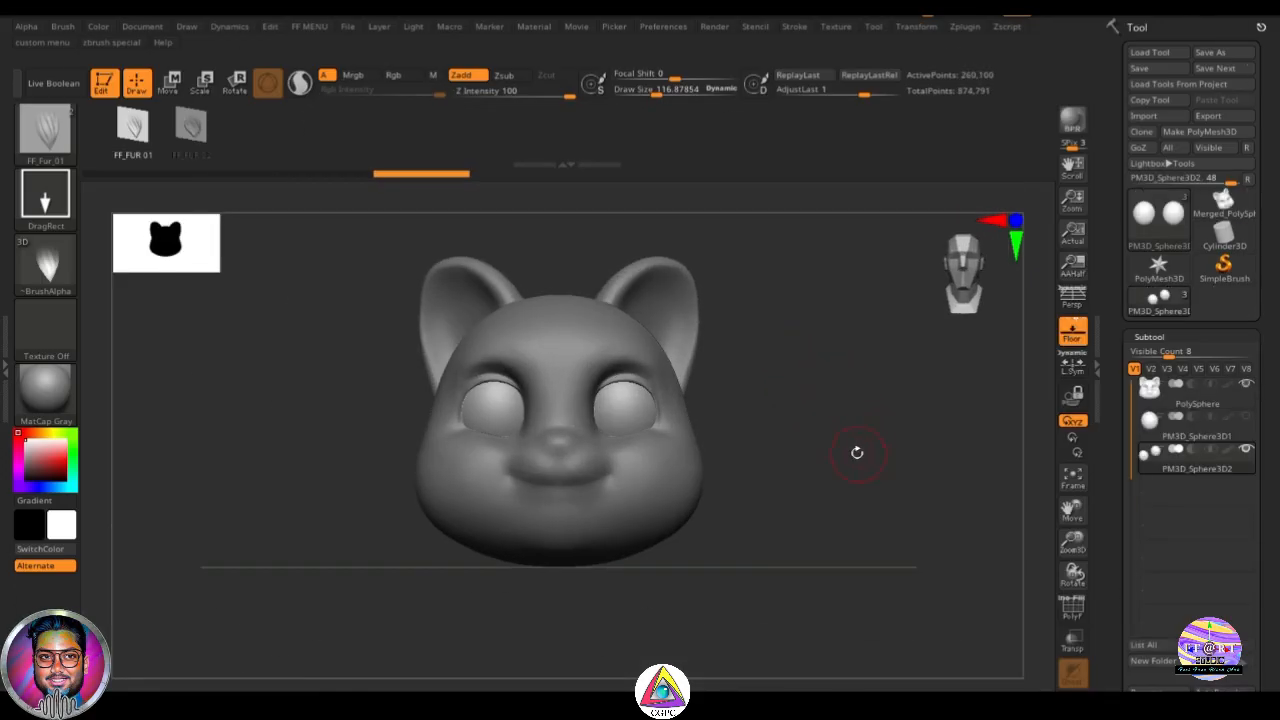
Step: Make the PolySphere head the active subtool and turn the cat head to a three-quarter view
drag(854, 451, 811, 409)
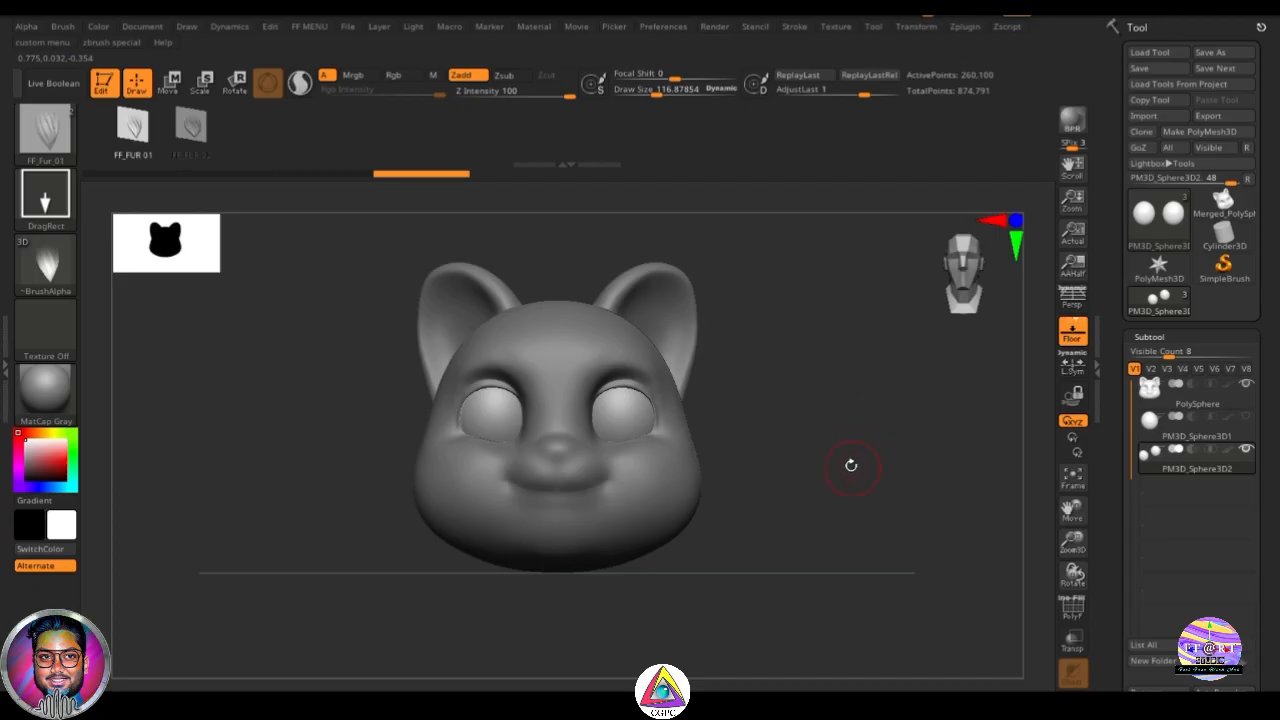
drag(851, 465, 814, 392)
click(1167, 405)
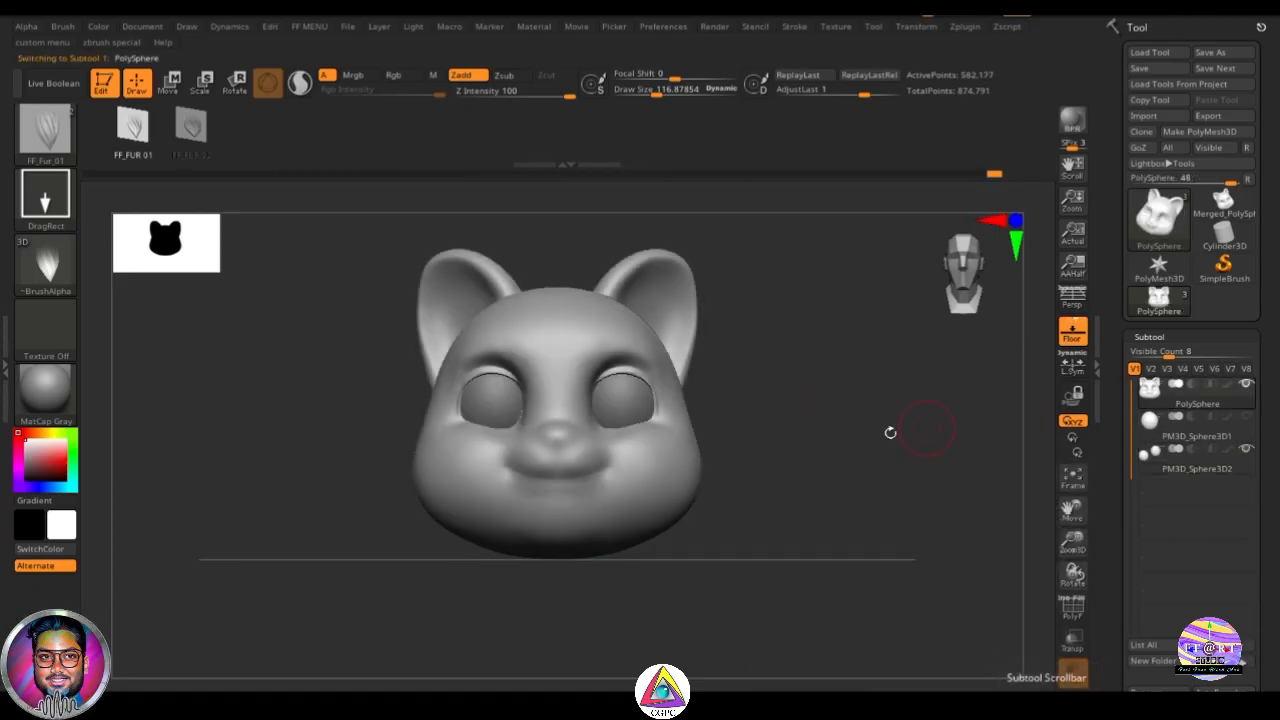
drag(846, 449, 845, 335)
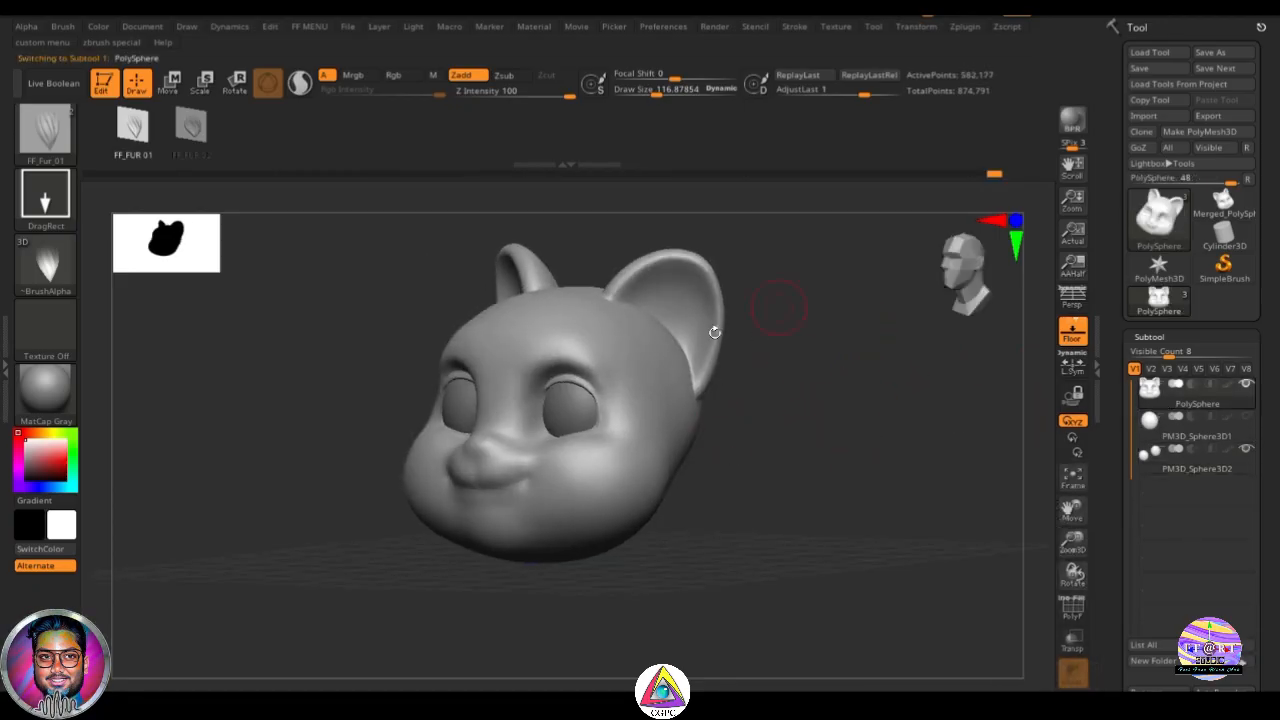
drag(852, 406, 827, 367)
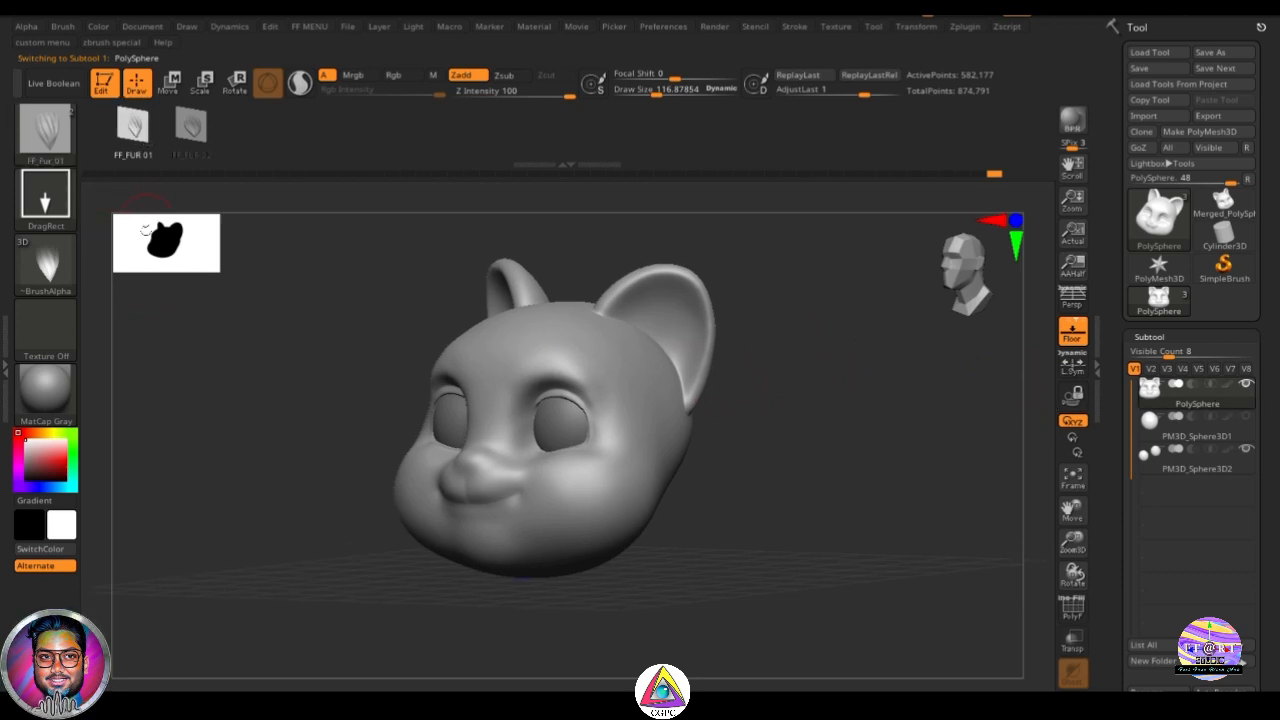
Step: Look through the brush library for the FF brushes, keeping FF_Fur_01 active
key(b)
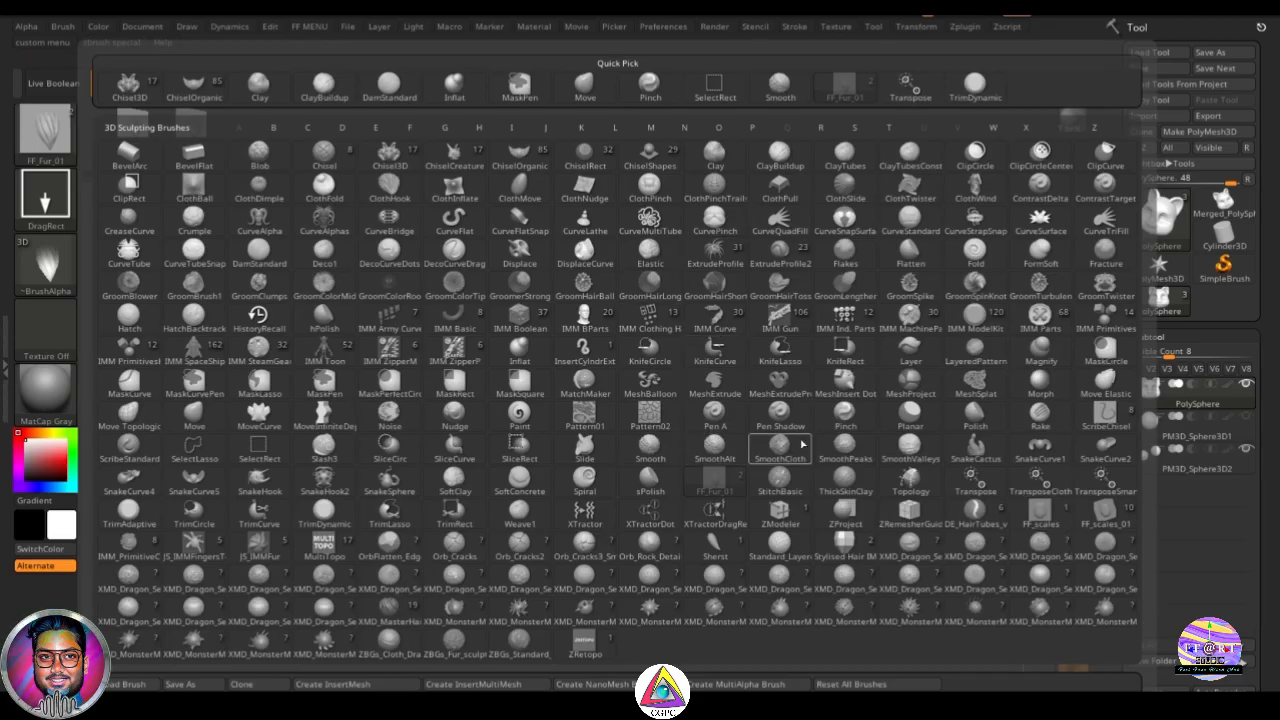
mouse_move(803, 443)
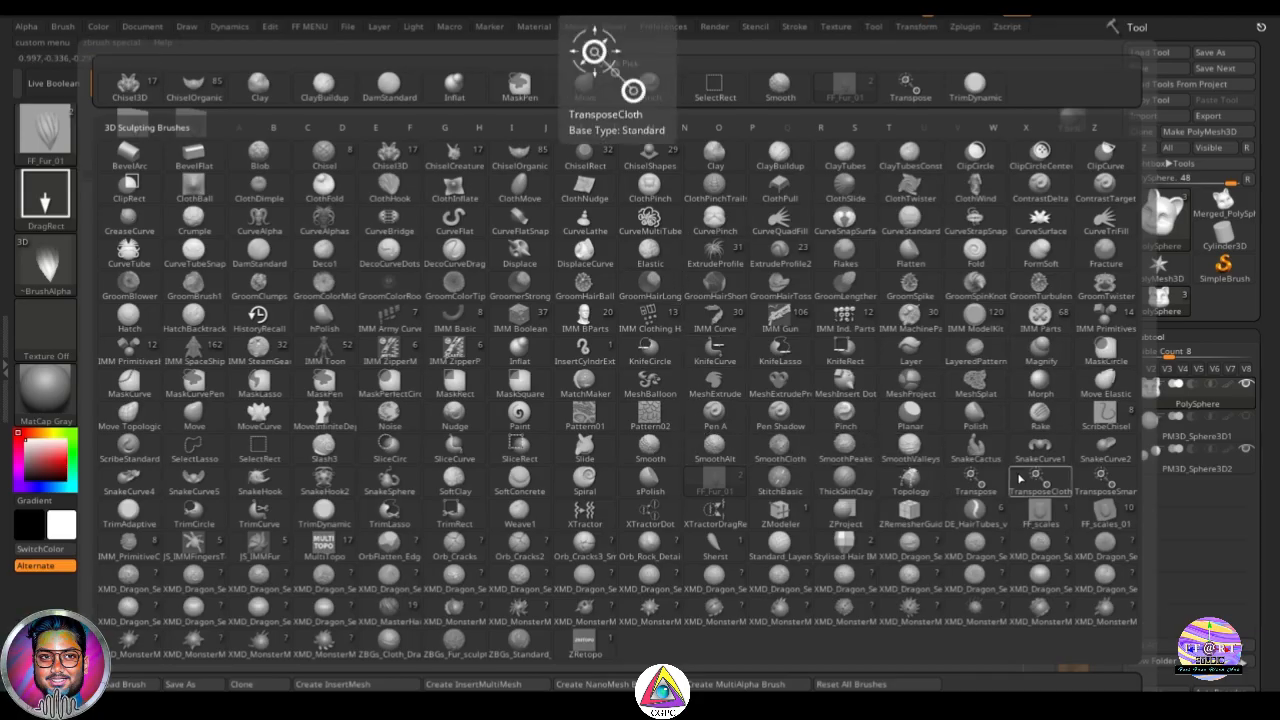
mouse_move(912, 450)
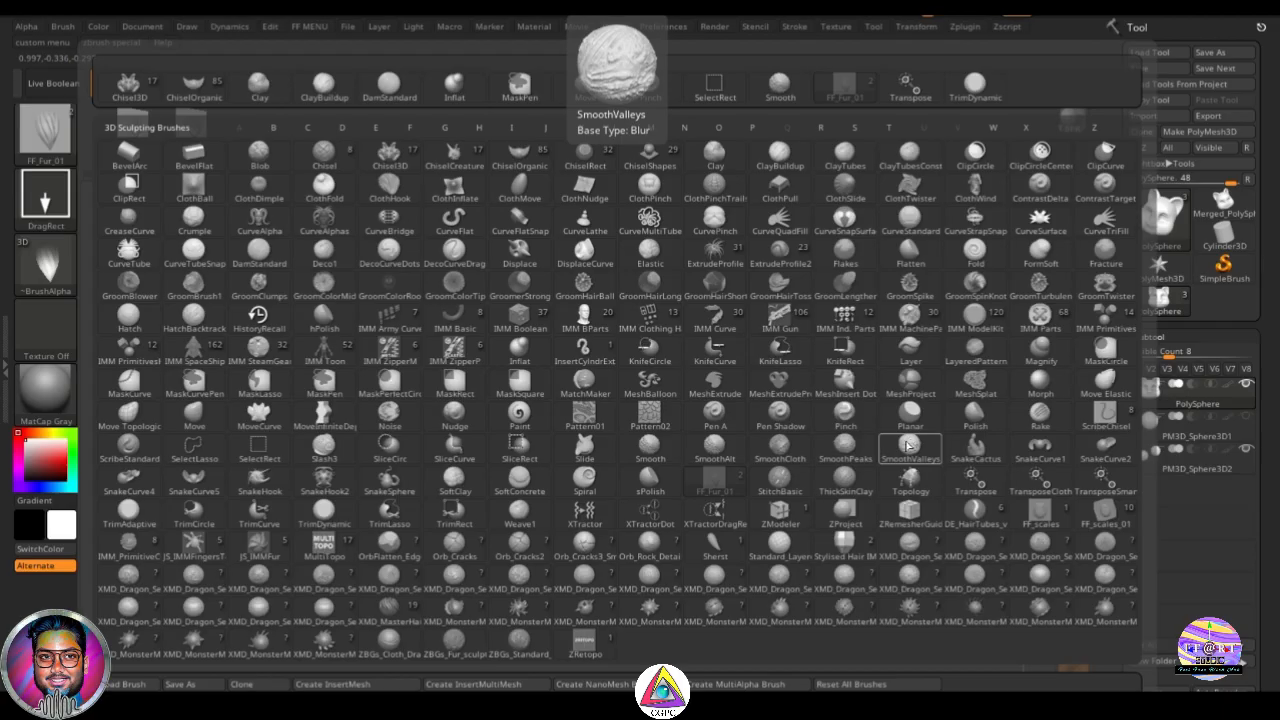
click(907, 445)
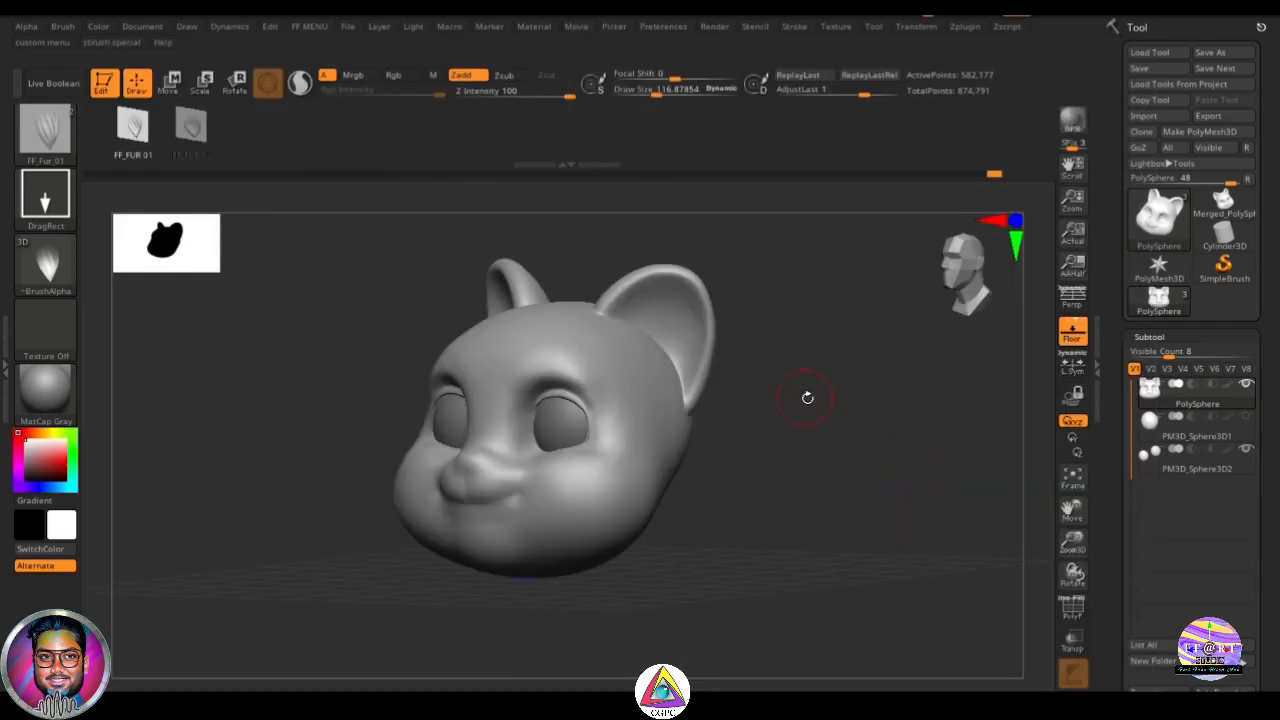
key(b)
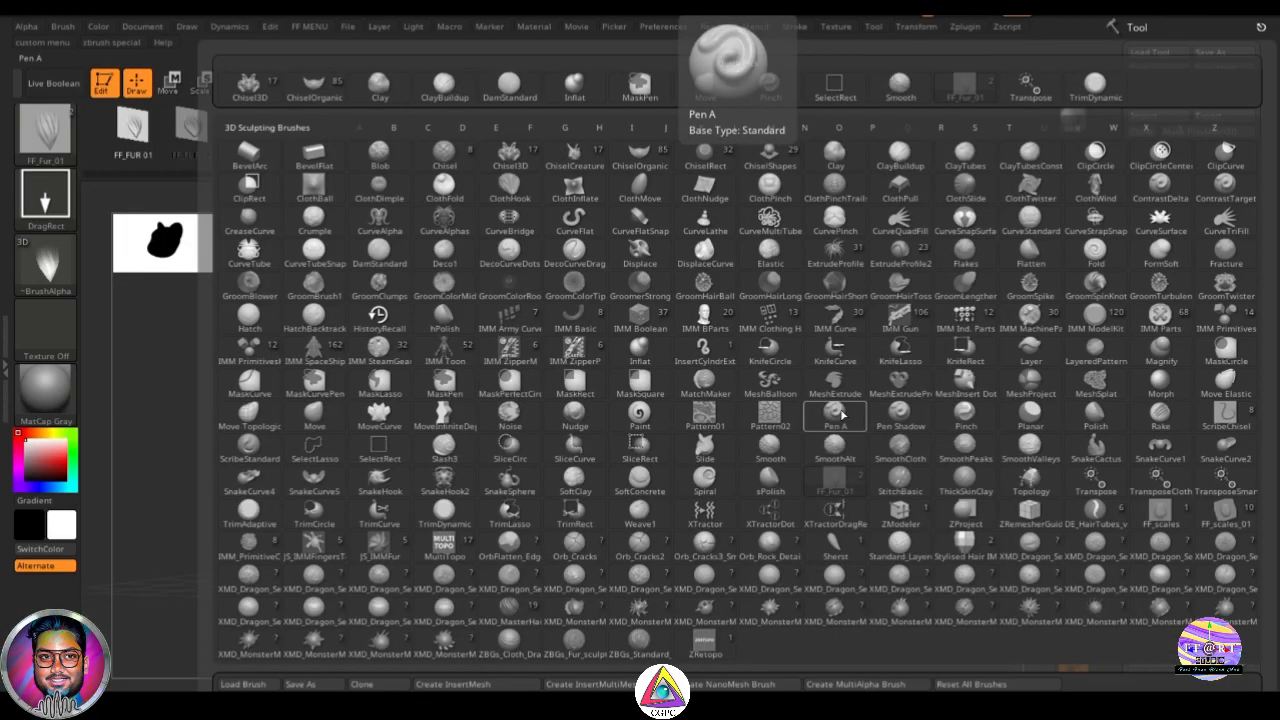
key(f)
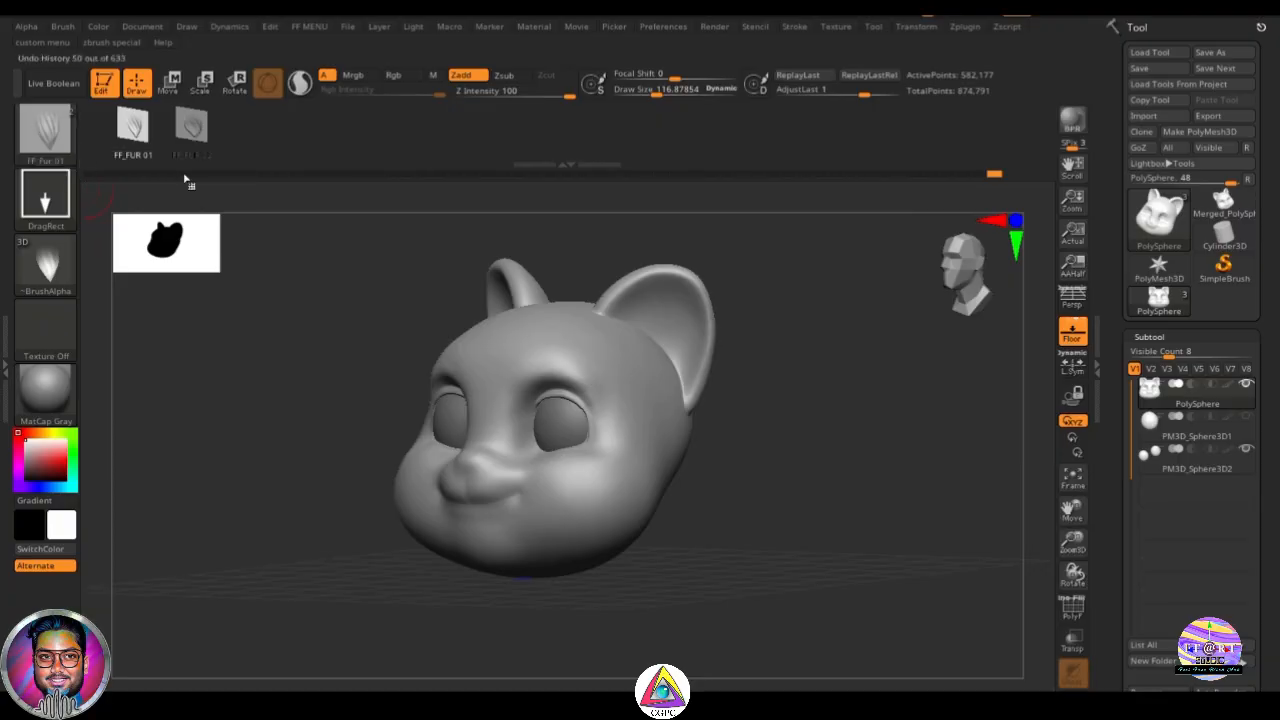
drag(820, 483, 838, 432)
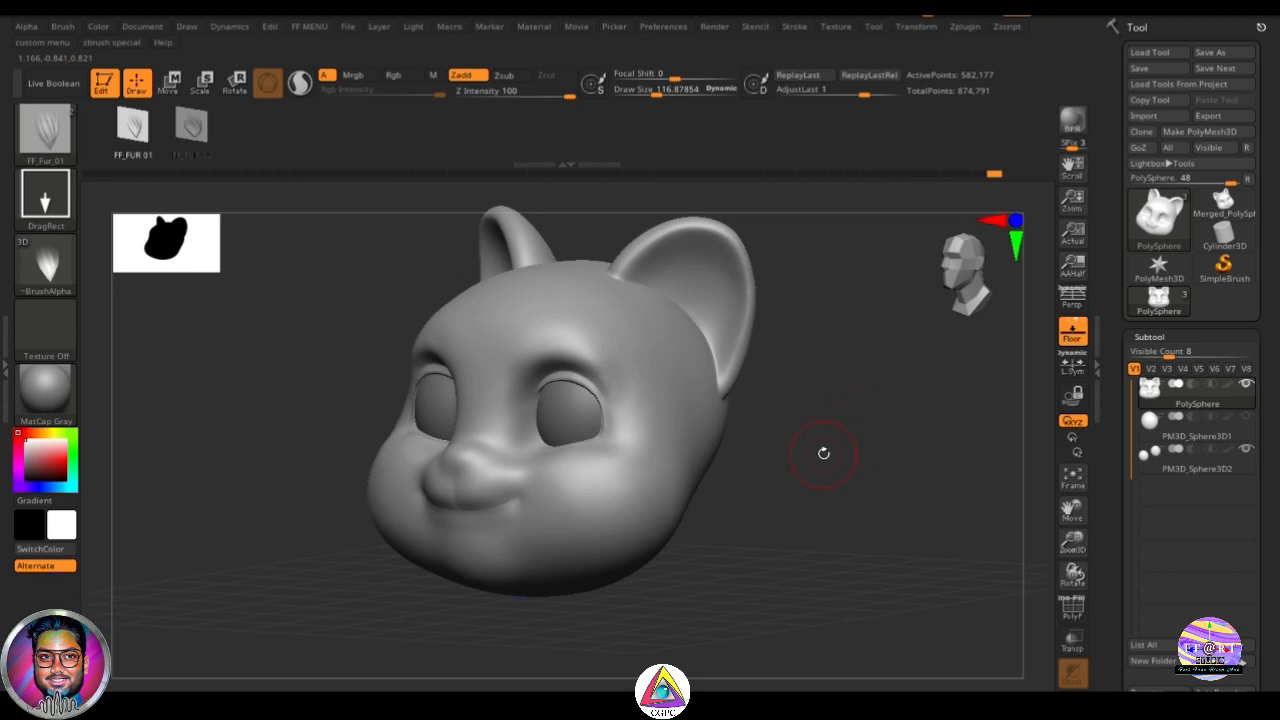
drag(823, 483, 843, 440)
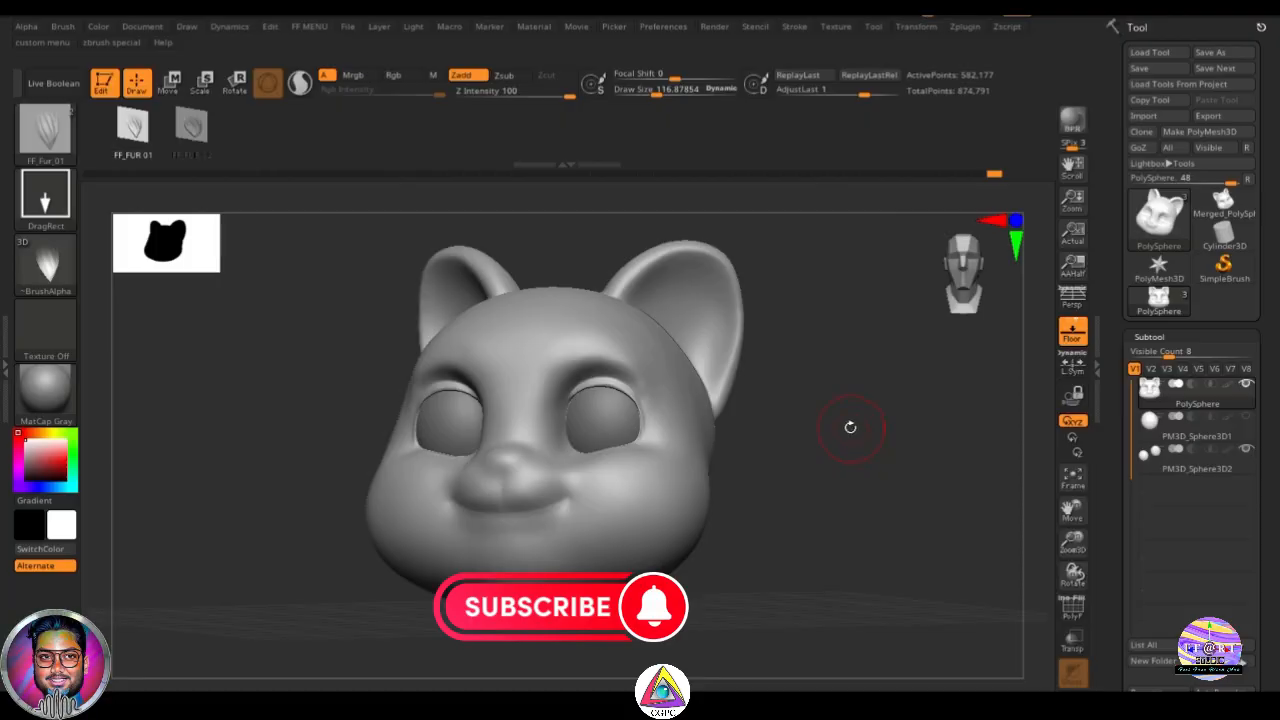
drag(829, 454, 850, 431)
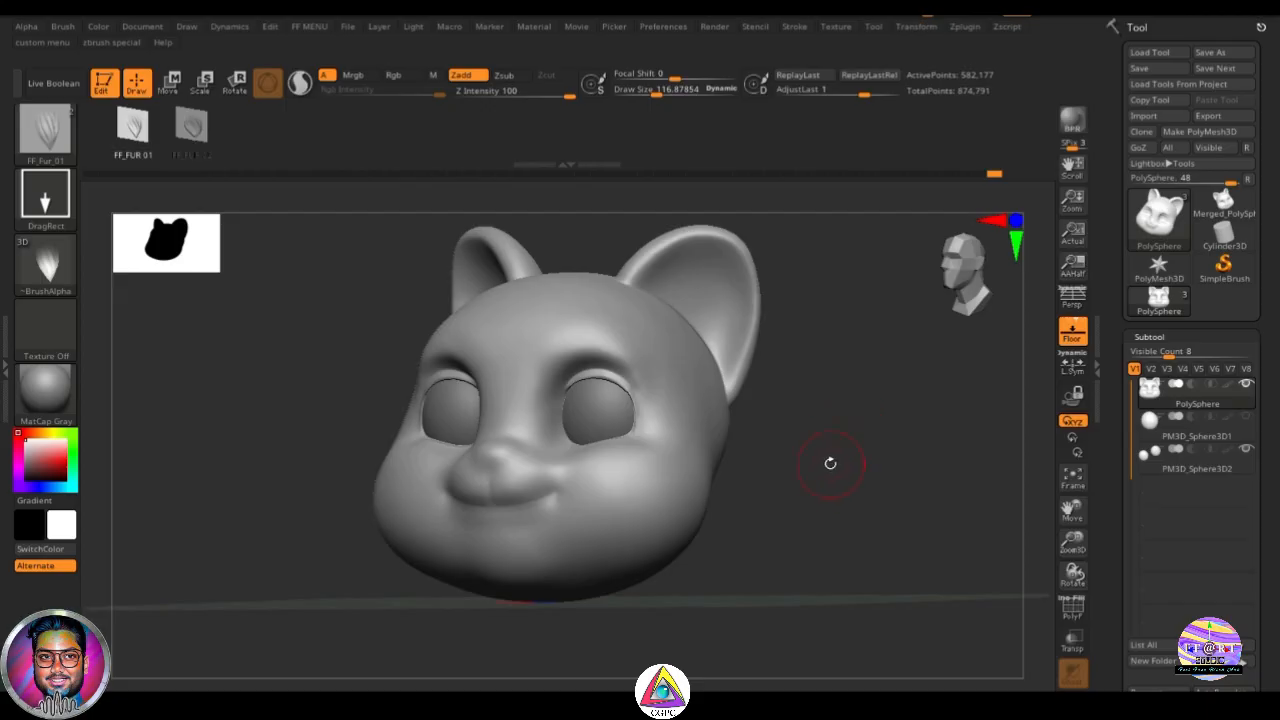
Step: Stamp a symmetrical row of three FF_FUR 01 tufts side by side along the cat head's lower cheeks
drag(817, 490, 814, 401)
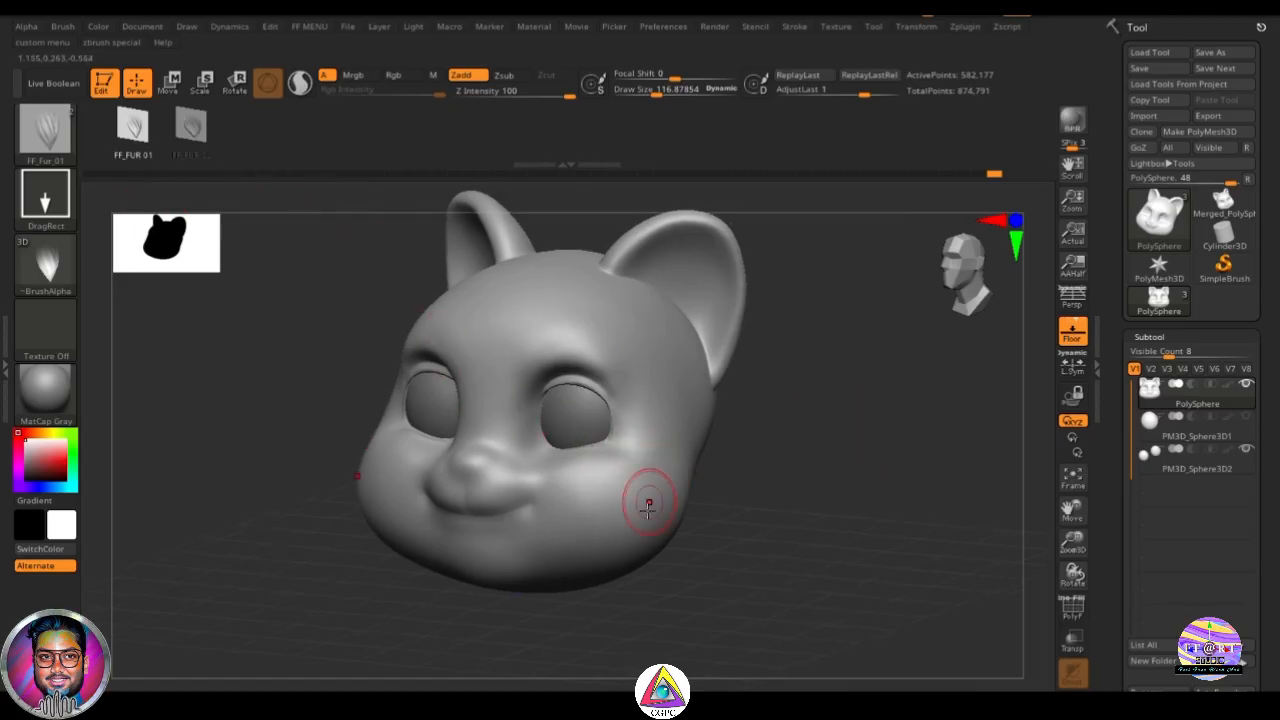
drag(607, 529, 608, 486)
drag(915, 508, 860, 508)
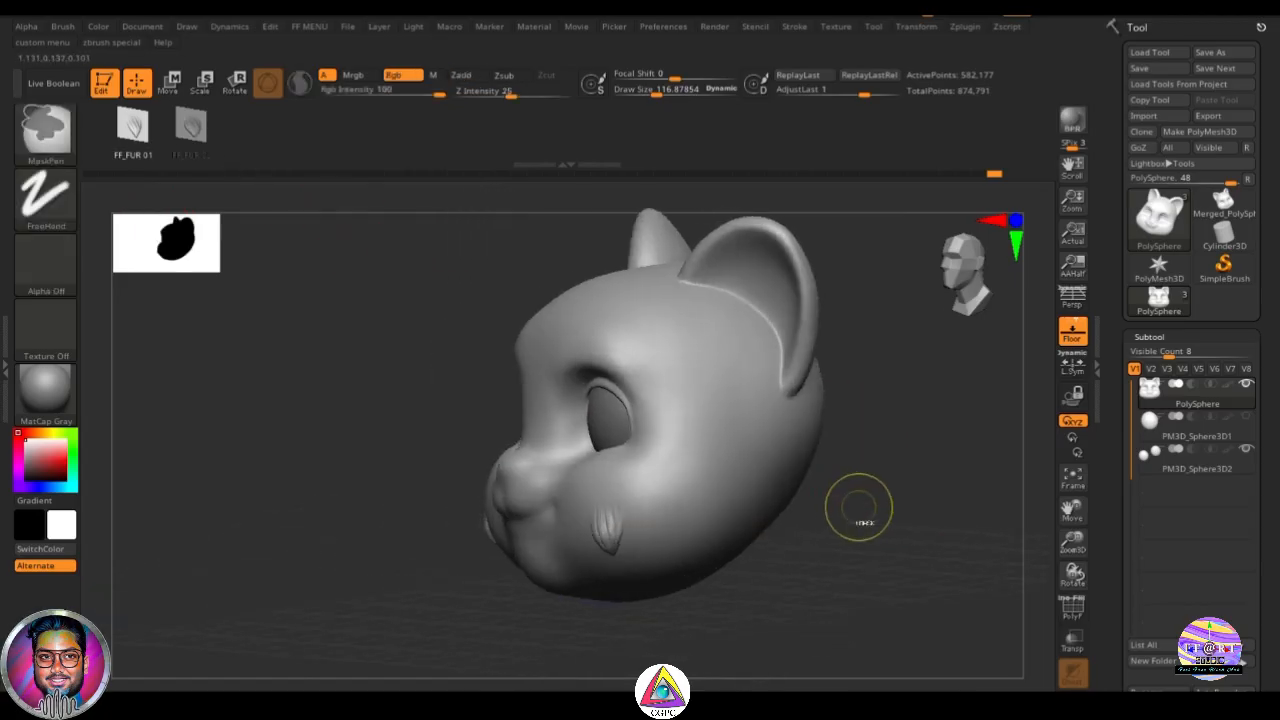
ctrl+right_drag(860, 508, 968, 508)
drag(971, 508, 1000, 472)
drag(660, 540, 663, 470)
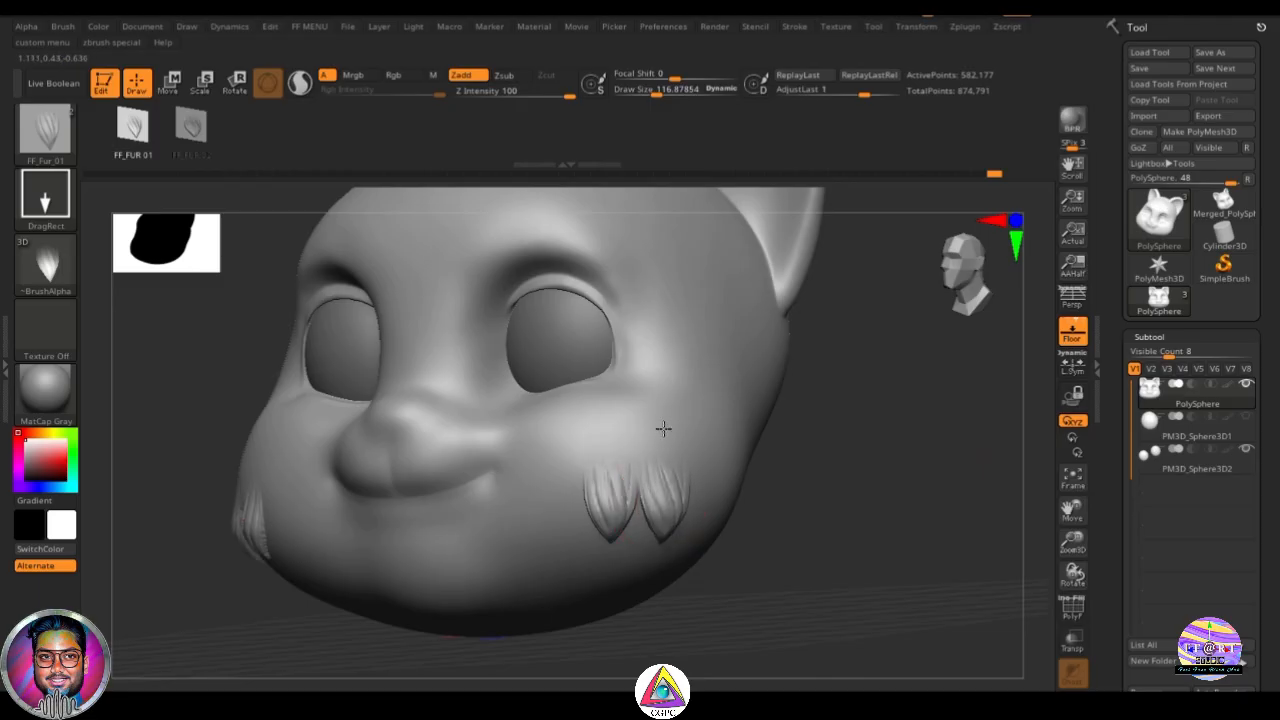
drag(556, 556, 561, 495)
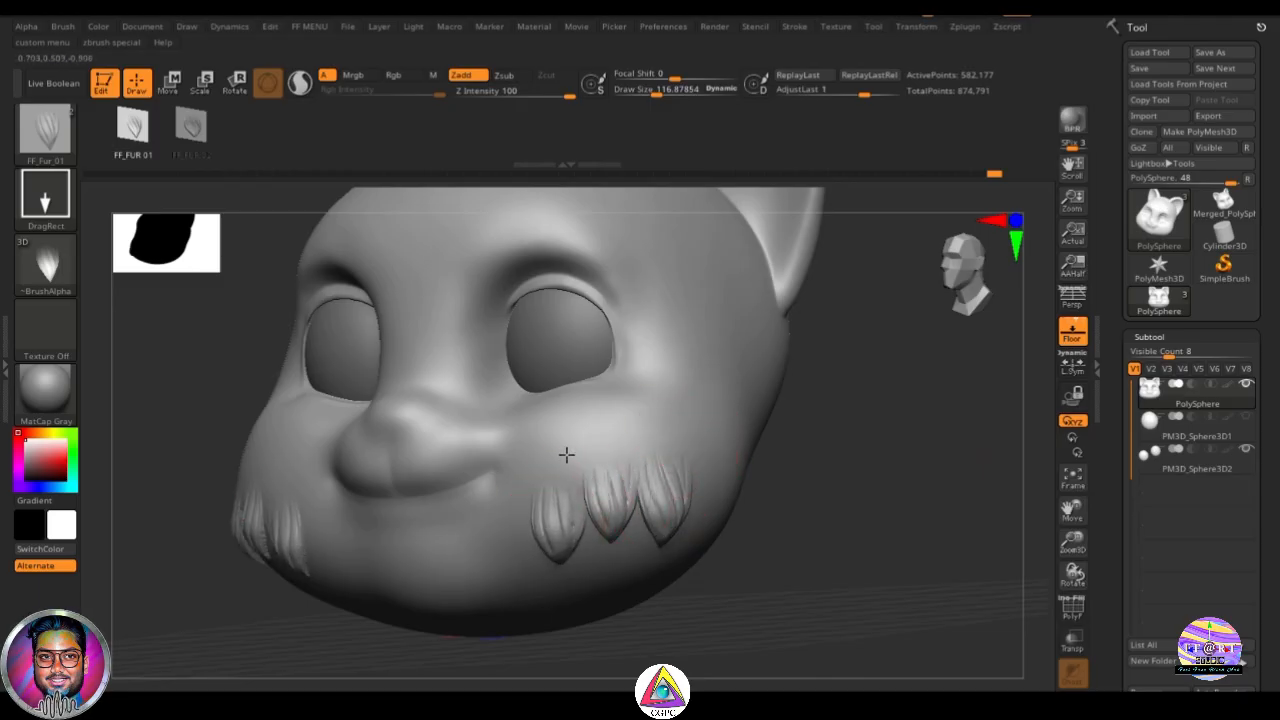
Step: Stamp a second, overlapping row of five FF_FUR 01 tufts above the first one, from the outer cheek towards the muzzle
mouse_move(780, 437)
mouse_down()
mouse_move(934, 446)
mouse_move(919, 462)
mouse_move(895, 455)
mouse_up()
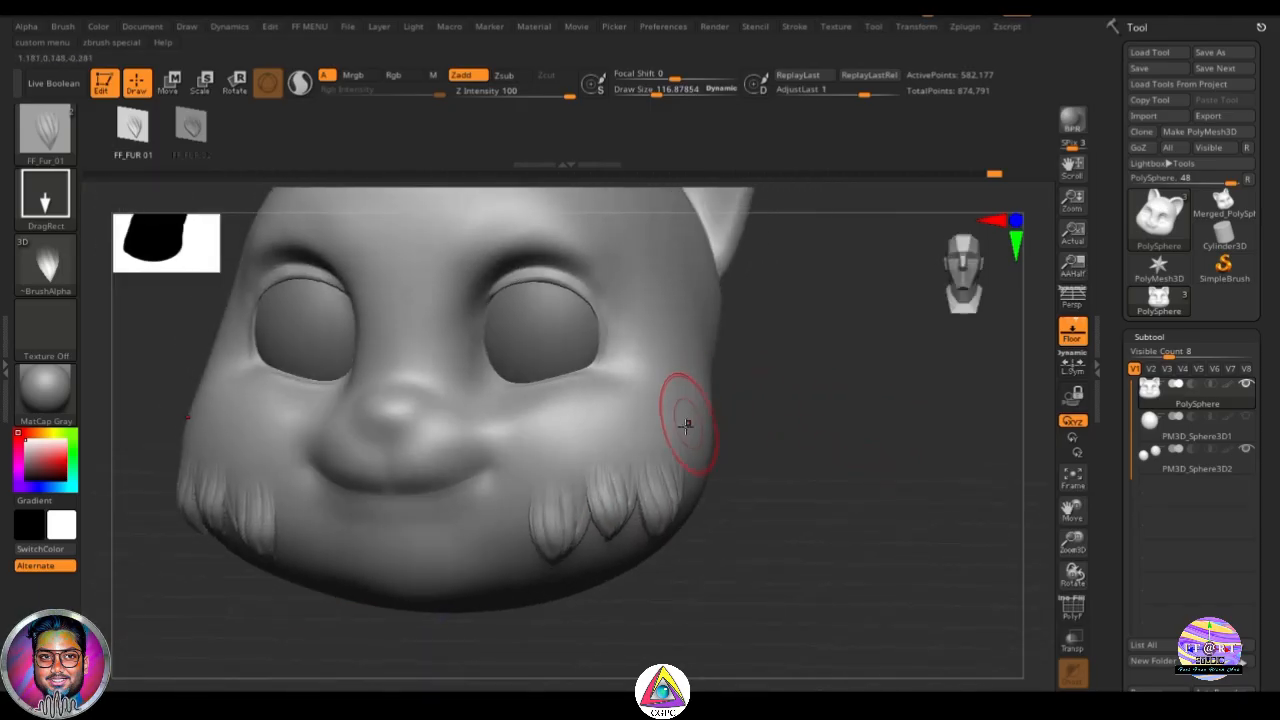
drag(658, 401, 653, 390)
drag(578, 456, 576, 394)
drag(647, 449, 633, 388)
drag(880, 440, 750, 445)
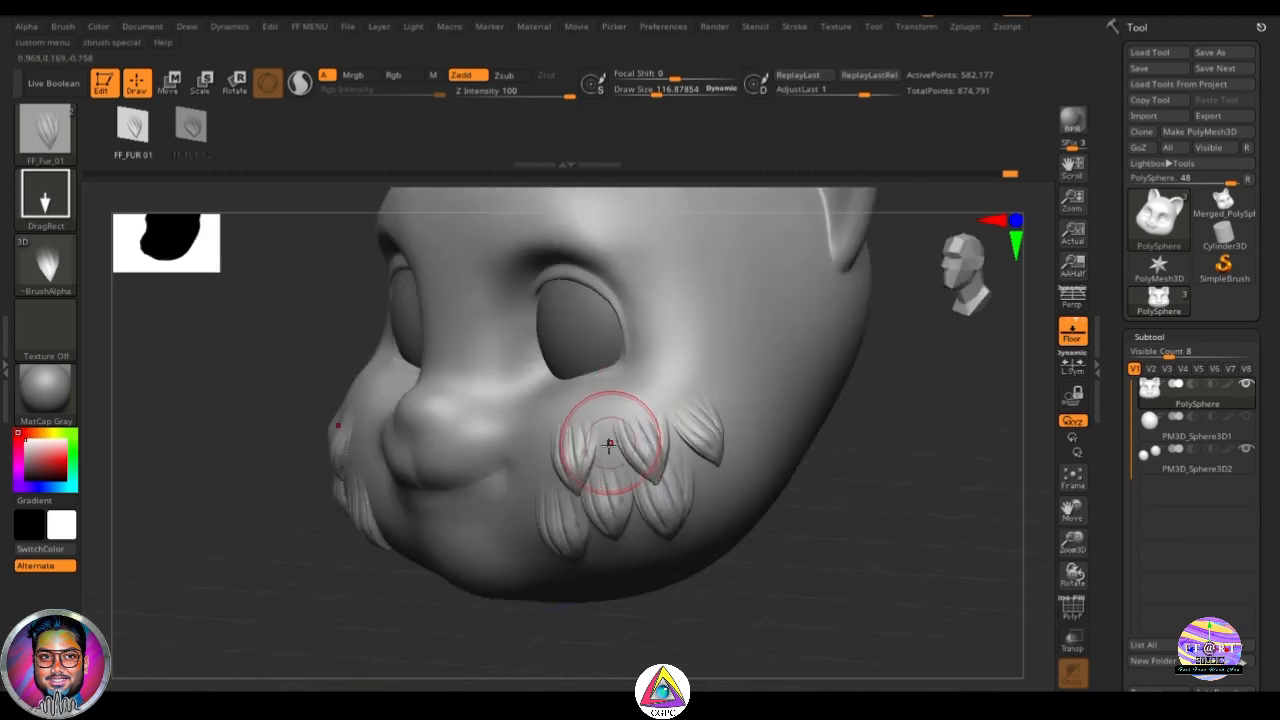
drag(610, 446, 603, 420)
drag(539, 476, 534, 420)
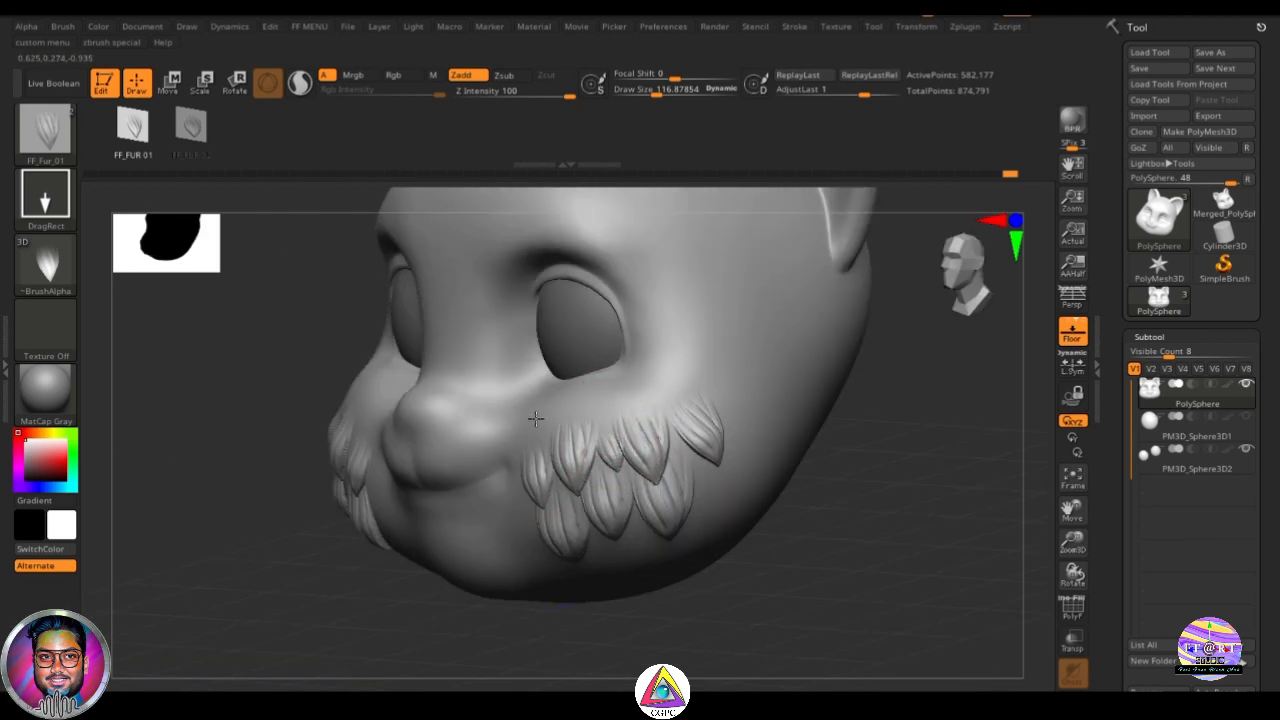
Step: Stamp slanted FF_FUR 01 tufts up the side of the face, between the outer cheek and the outer eye corner
drag(913, 409, 705, 387)
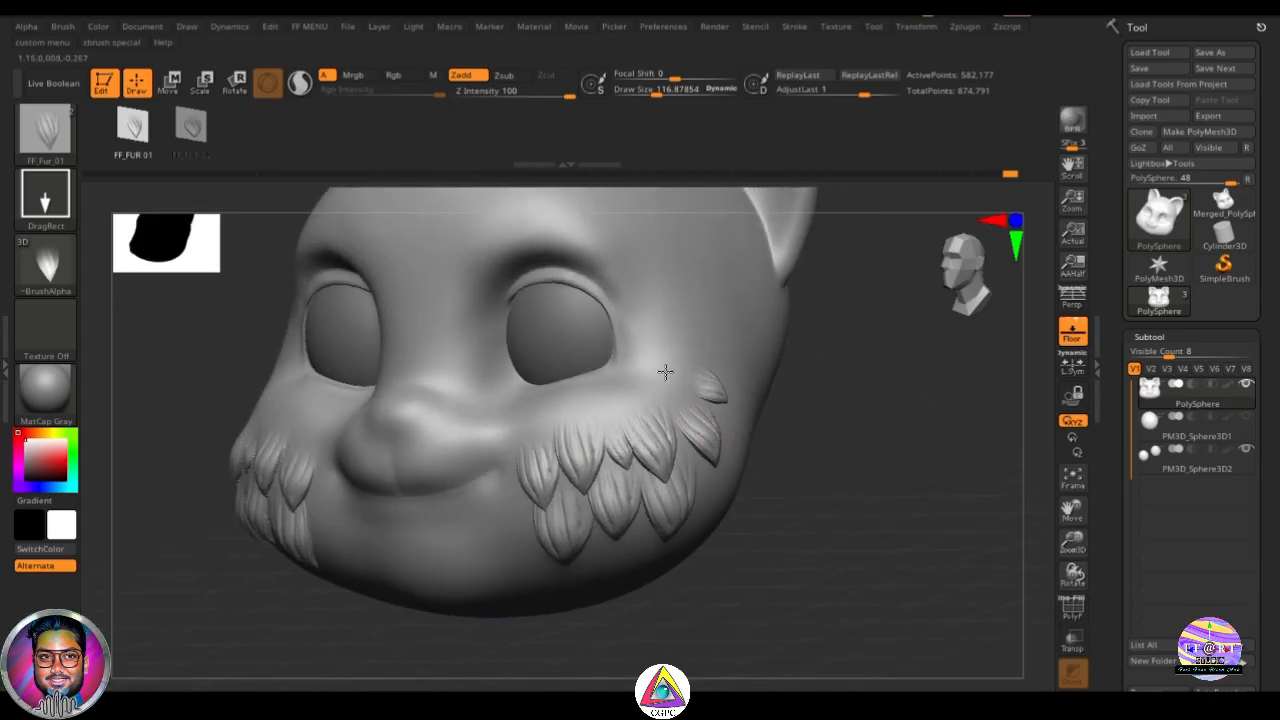
drag(686, 338, 647, 330)
drag(670, 386, 632, 352)
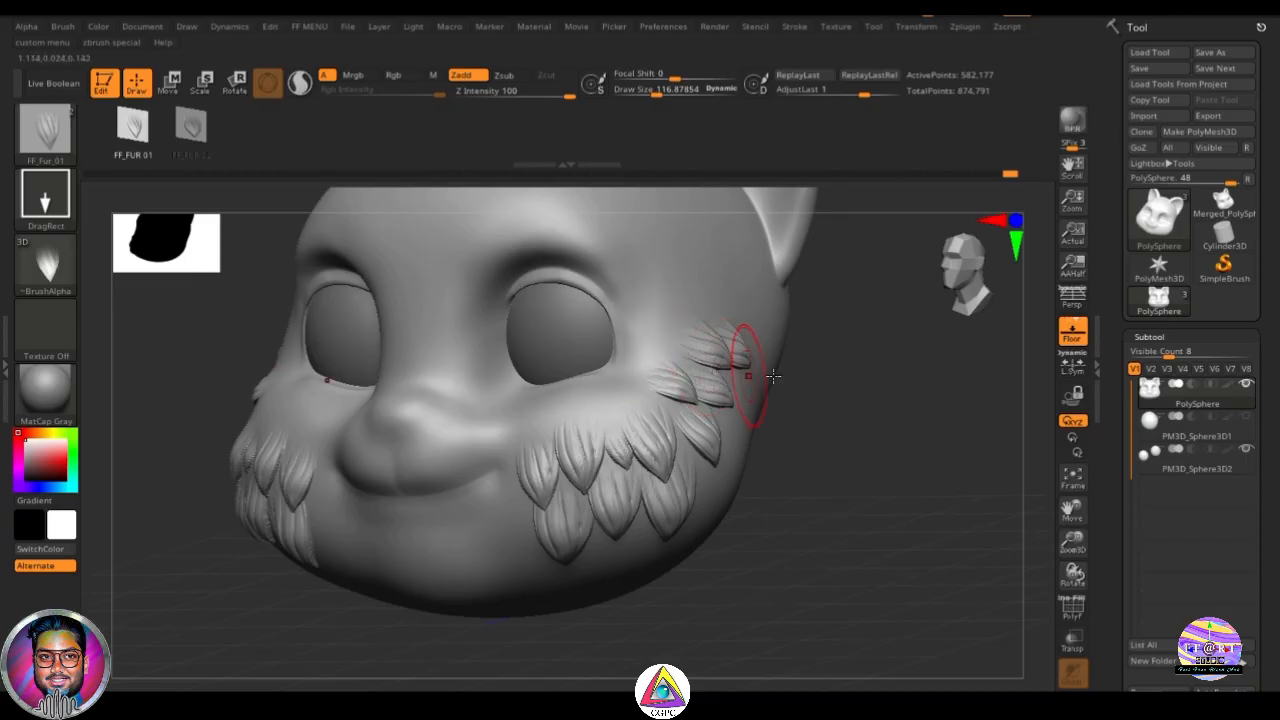
mouse_move(815, 376)
mouse_down()
mouse_move(920, 377)
mouse_move(909, 384)
mouse_move(949, 420)
mouse_move(931, 433)
mouse_move(959, 383)
mouse_up()
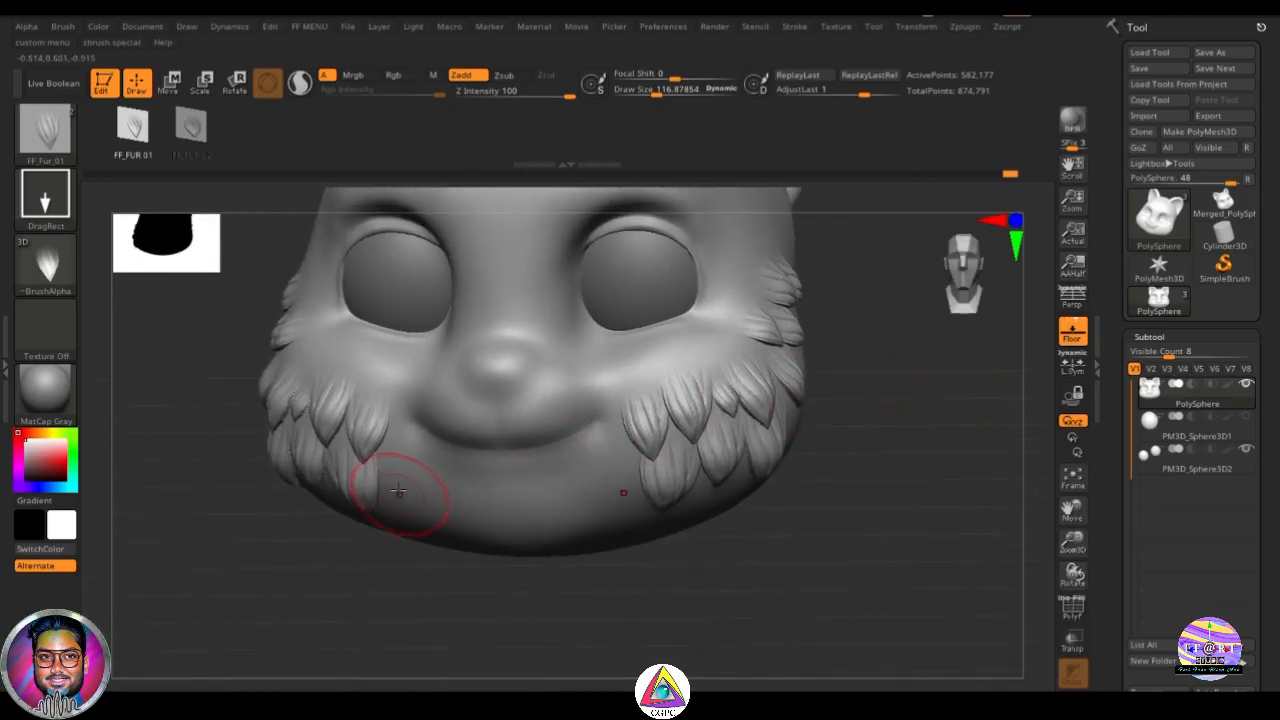
Step: Add an FF_FUR 01 tuft beside the mouth on each lower cheek and a symmetrical row of four tufts across the forehead
drag(401, 494, 407, 424)
alt+drag(939, 378, 900, 498)
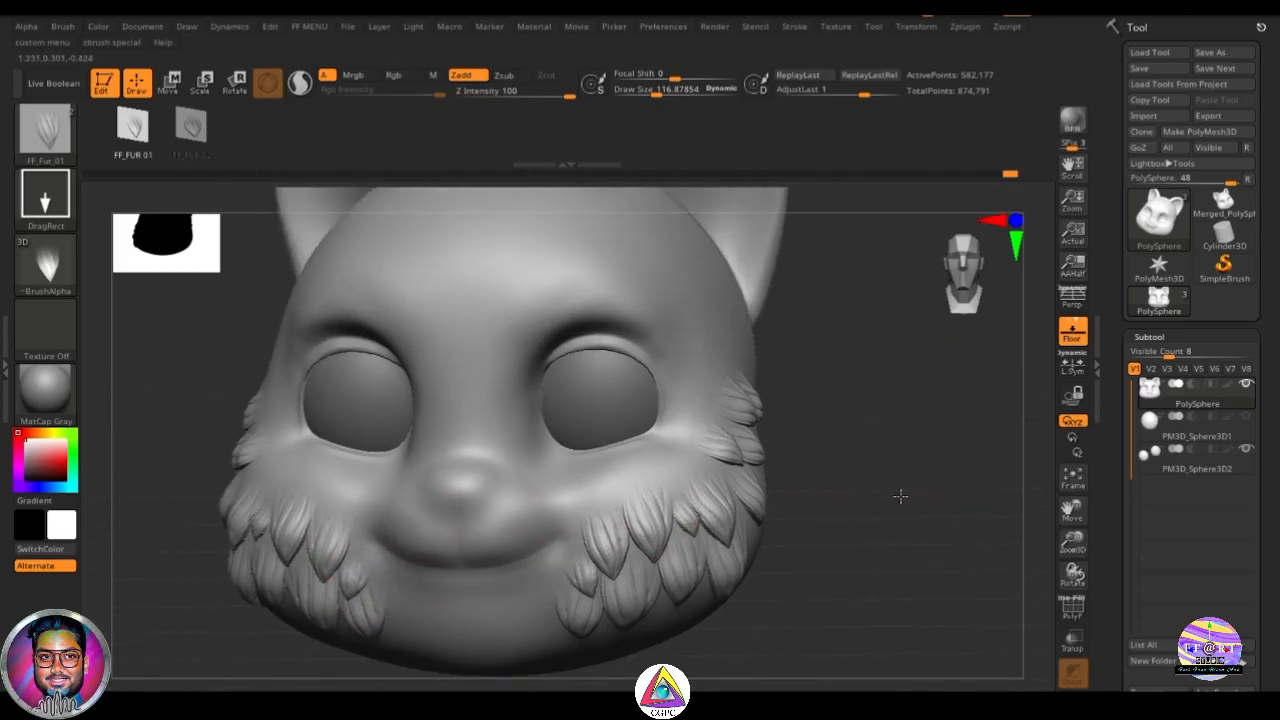
drag(915, 390, 920, 460)
drag(517, 354, 508, 291)
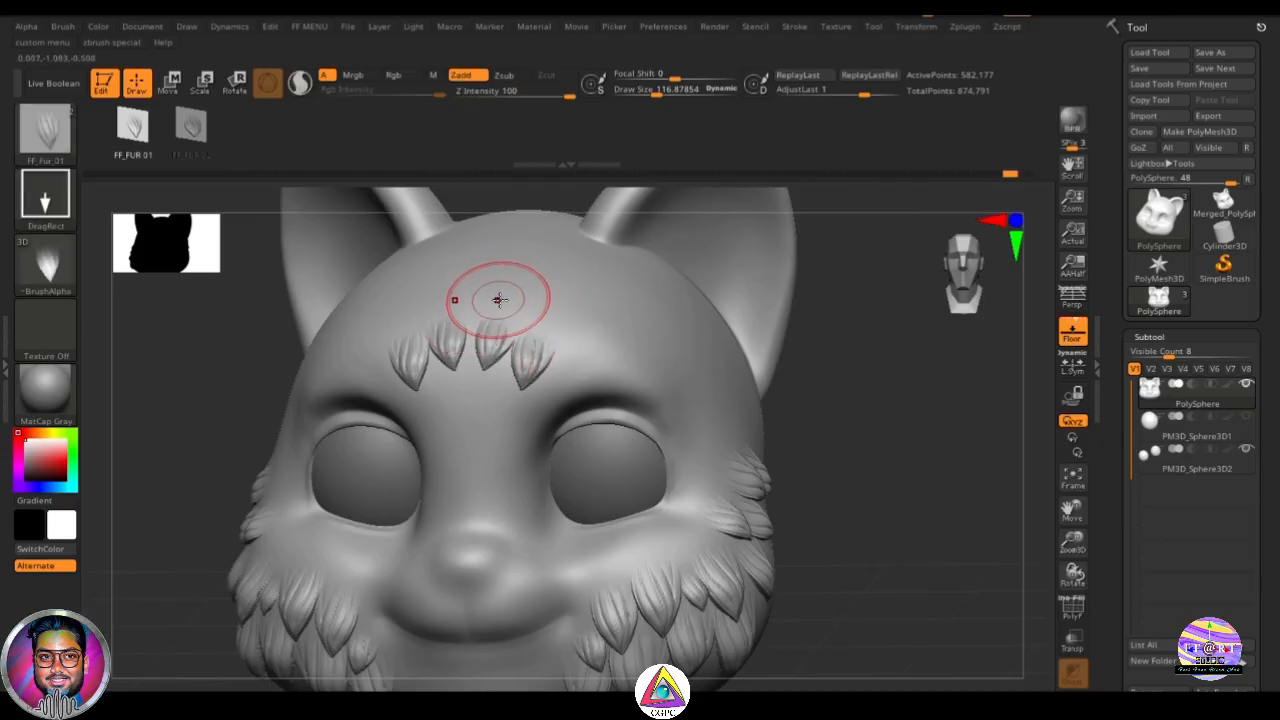
Step: Stamp a second row of FF_FUR 01 tufts above the first forehead row, undoing and restamping the misplaced central tuft
drag(480, 320, 482, 252)
key(ctrl+z)
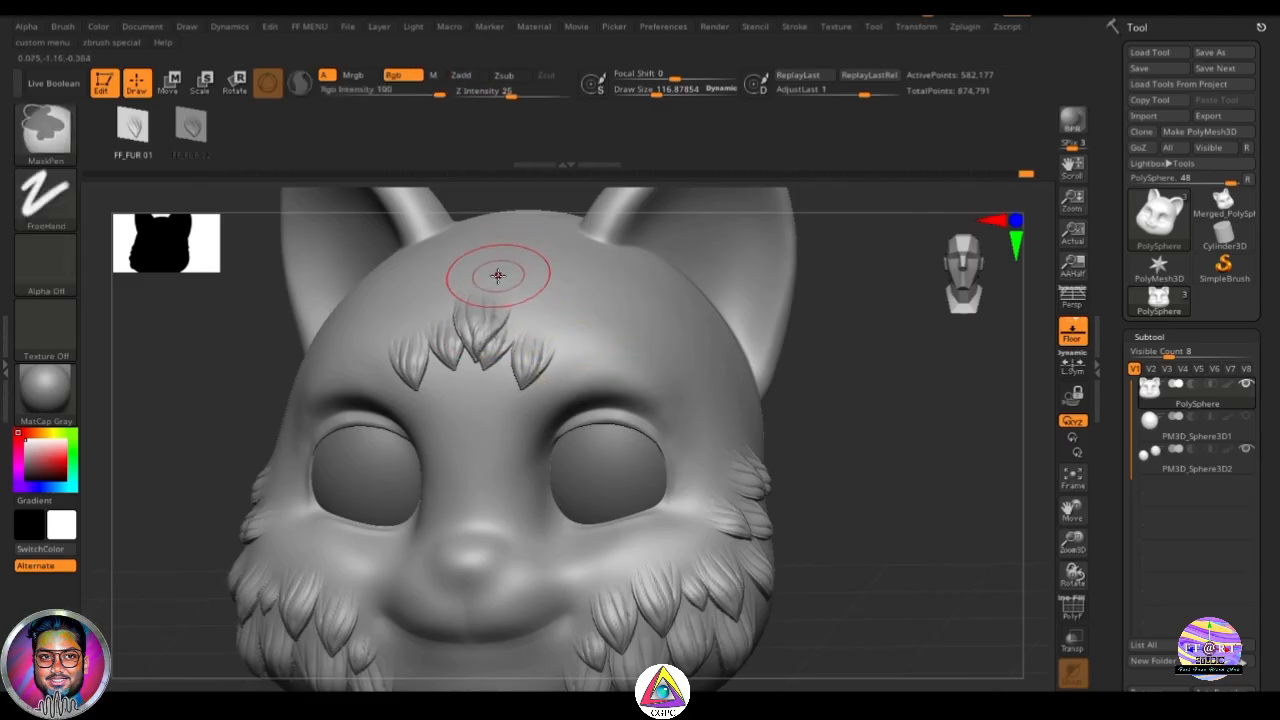
key(ctrl+z)
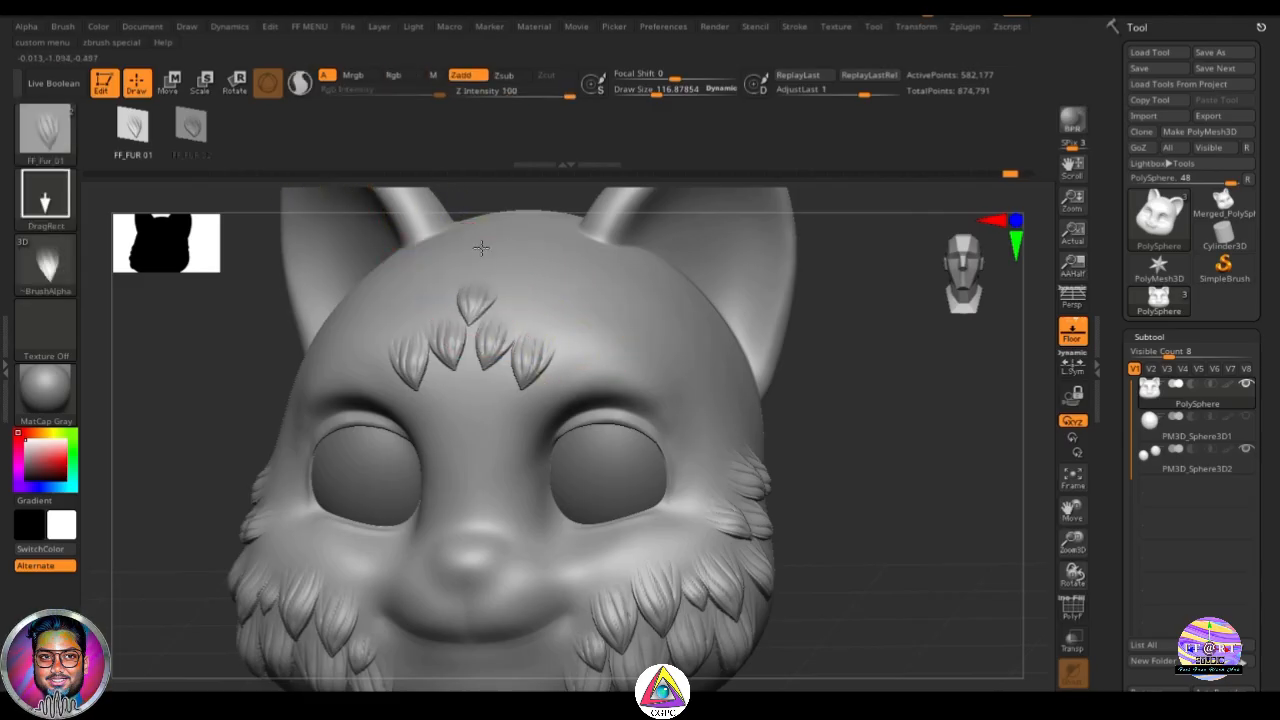
drag(481, 248, 480, 234)
drag(523, 320, 537, 251)
drag(422, 320, 428, 259)
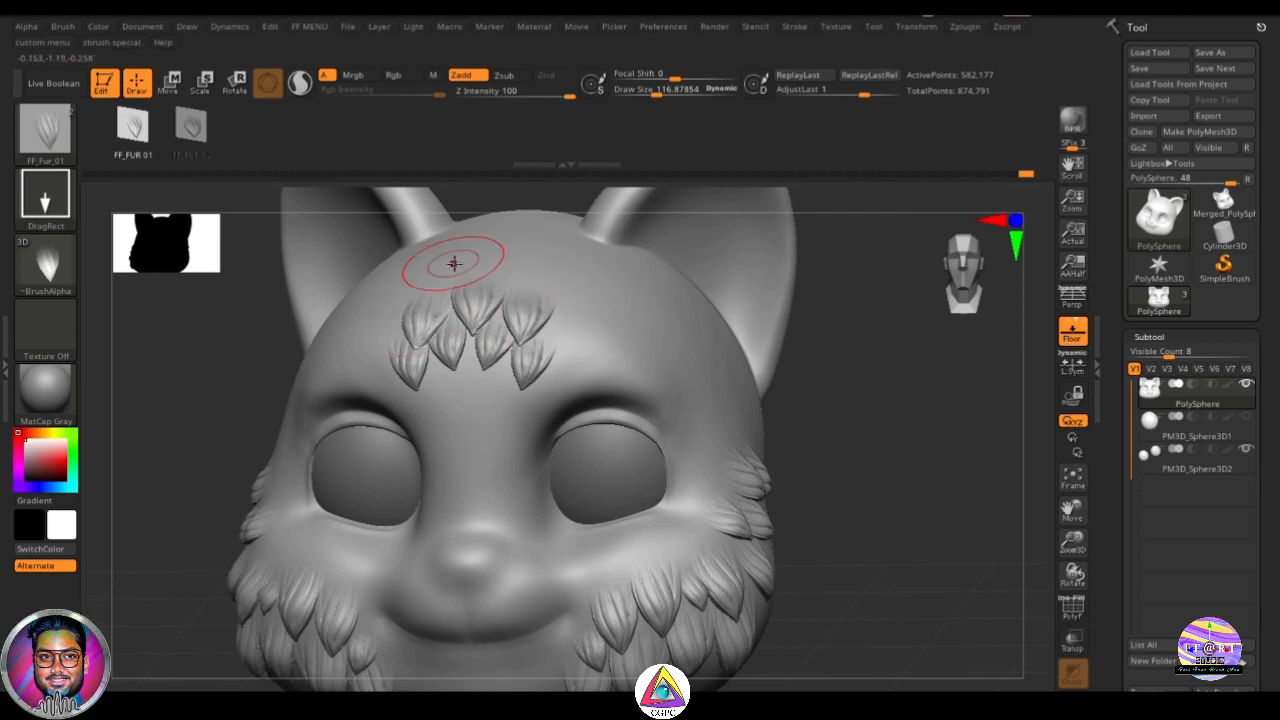
Step: Switch to the FF_FUR 02 alpha and stamp a small slanted tuft at each outer end of the second forehead row
key(Right)
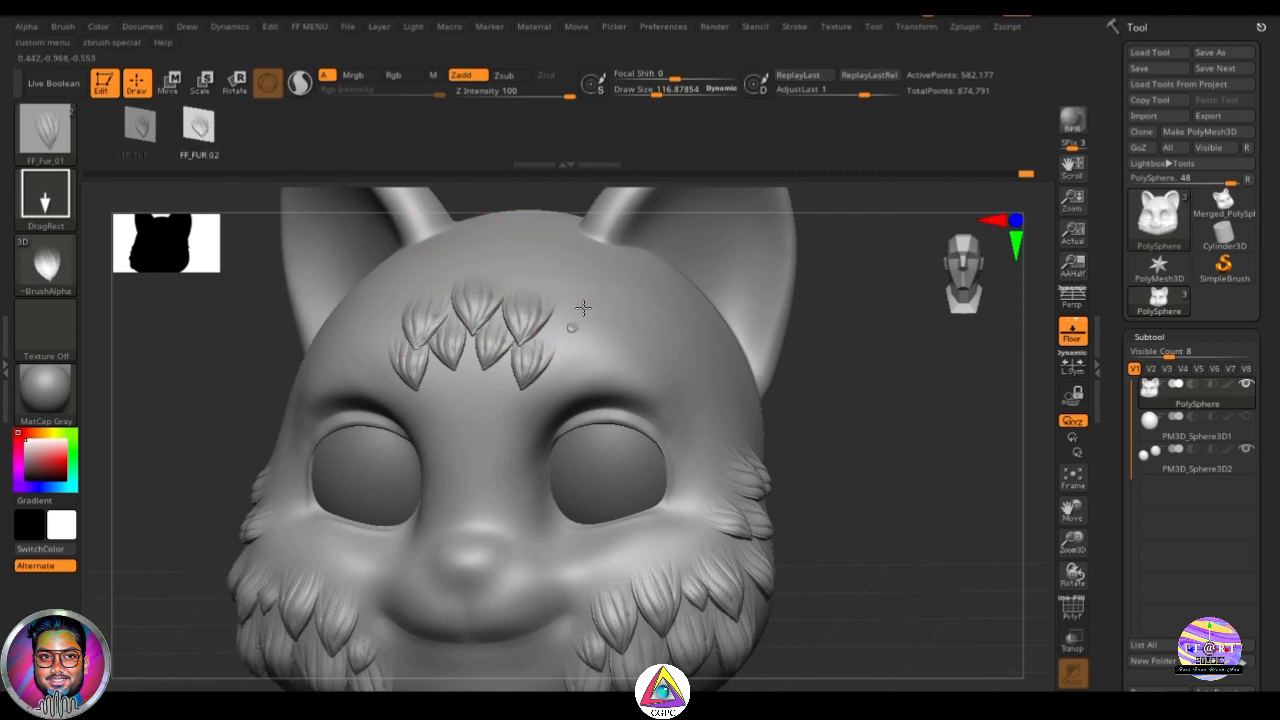
drag(583, 308, 611, 281)
key(ctrl)
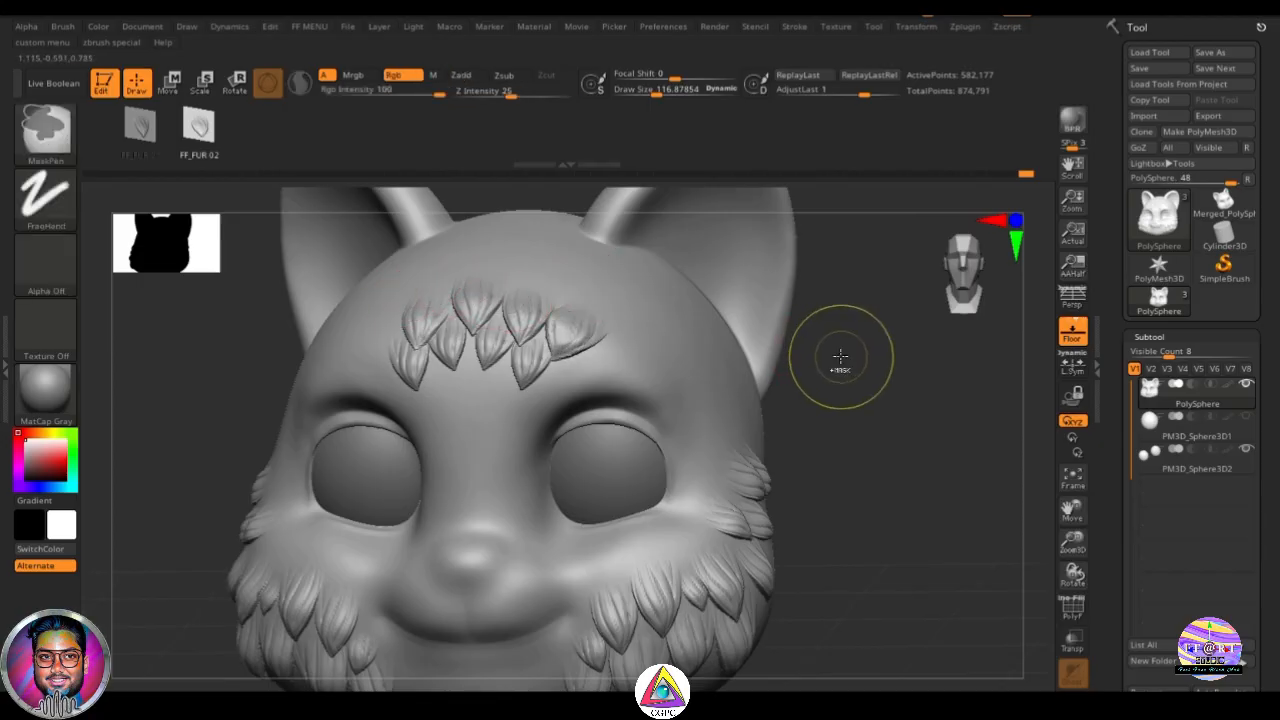
key(ctrl+z)
drag(557, 329, 581, 291)
drag(822, 330, 815, 372)
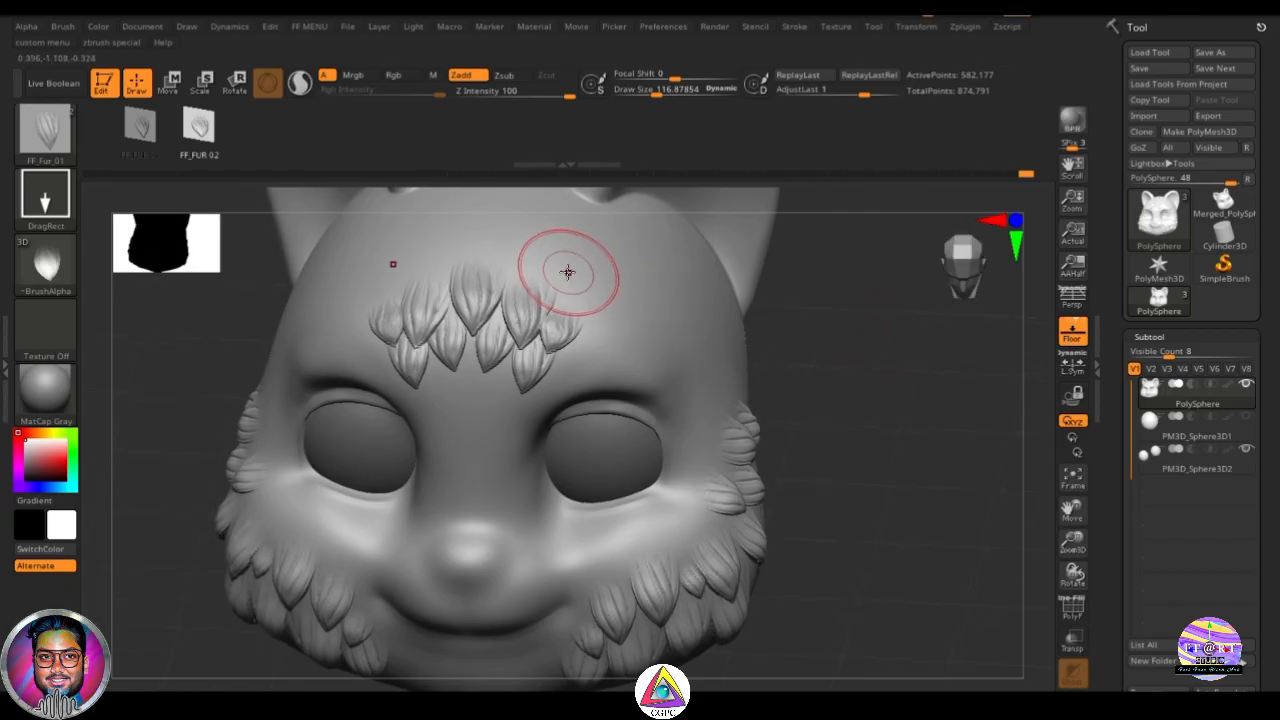
Step: Stamp a third symmetrical row of overlapping fur tufts higher up the forehead, from the outer sides towards the centre
drag(570, 280, 590, 229)
drag(523, 258, 489, 206)
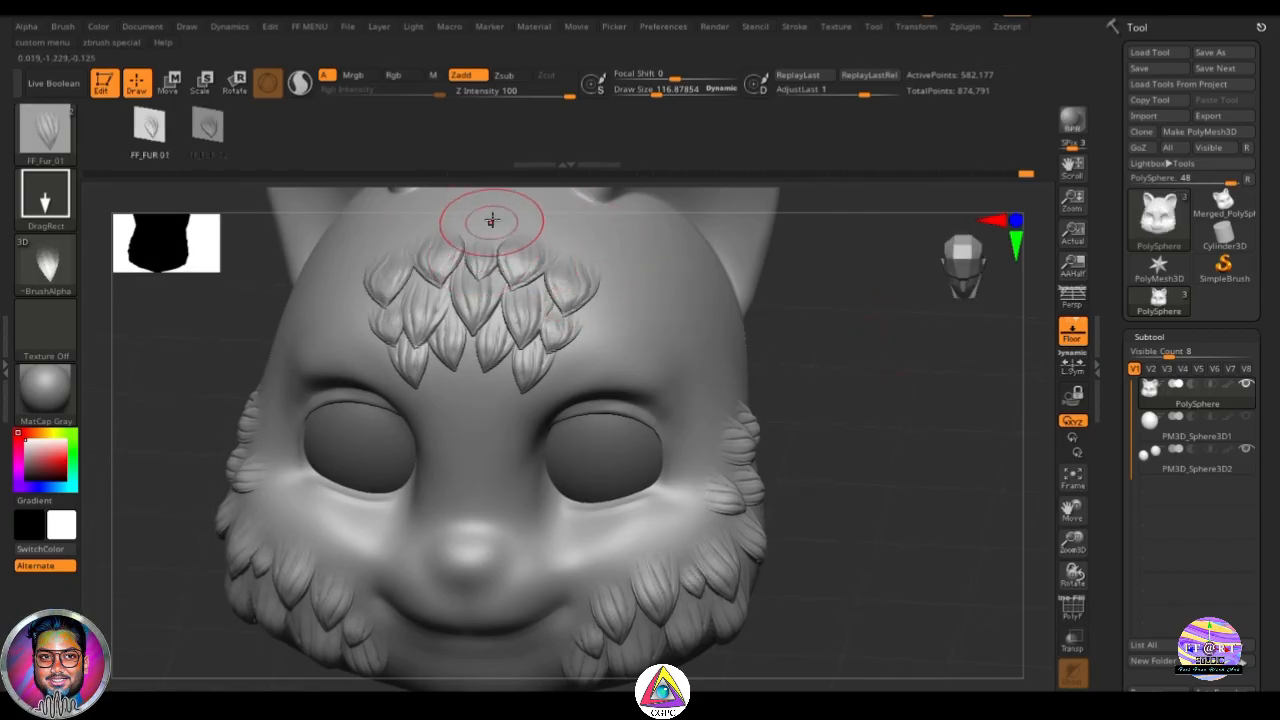
alt+drag(909, 378, 862, 373)
mouse_move(862, 373)
shift+right_down()
mouse_move(857, 332)
mouse_move(871, 377)
shift+right_up()
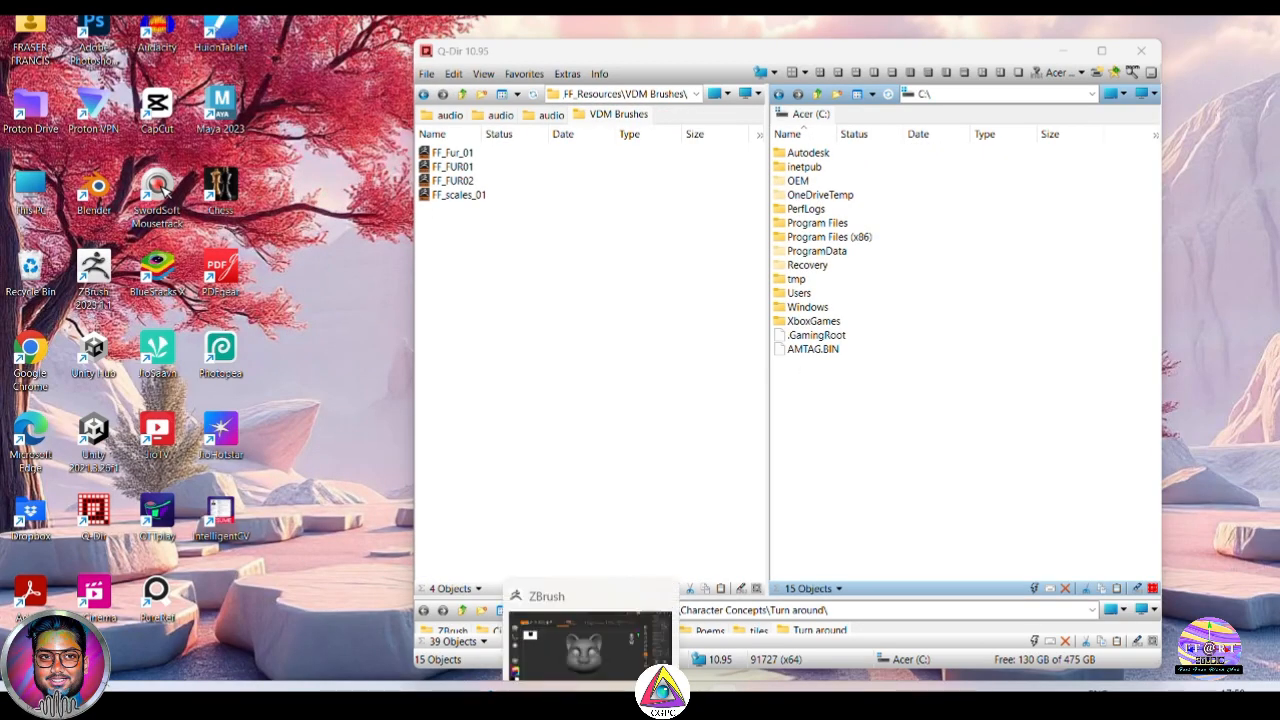
Step: Switch to ZBrush and check the F section of the brush library for the FF fur brush
click(592, 686)
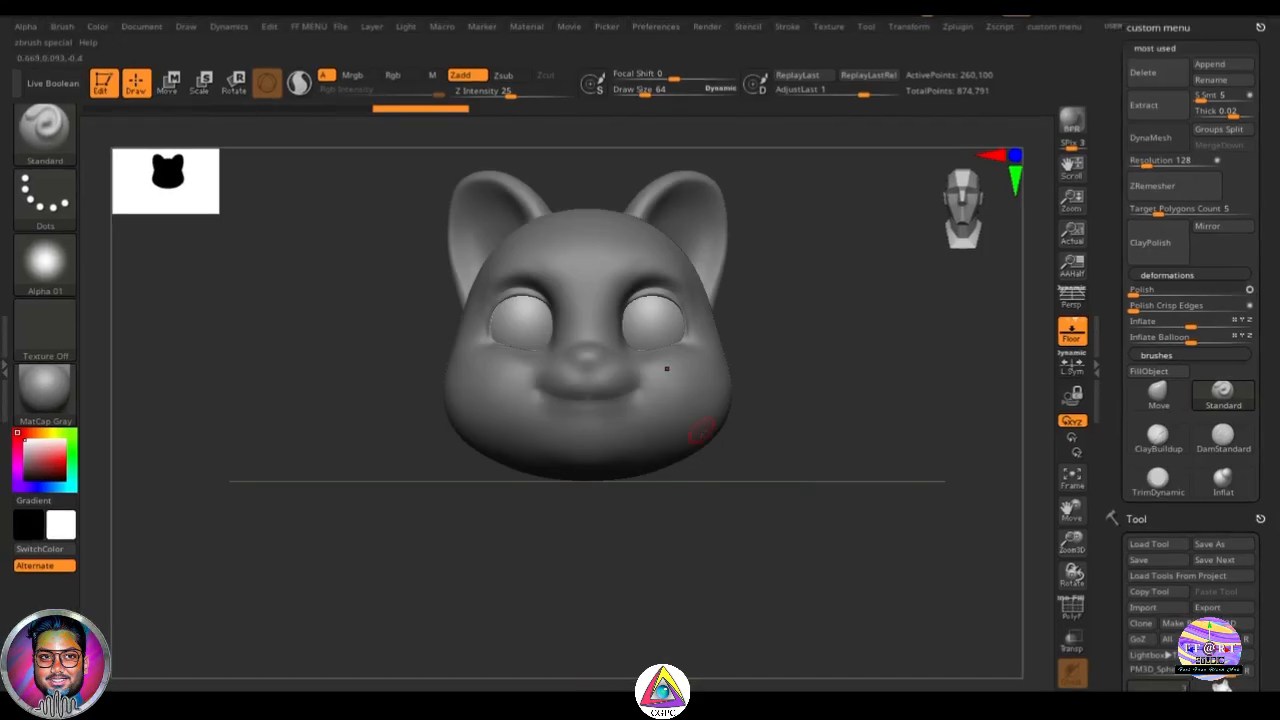
key(b)
key(f)
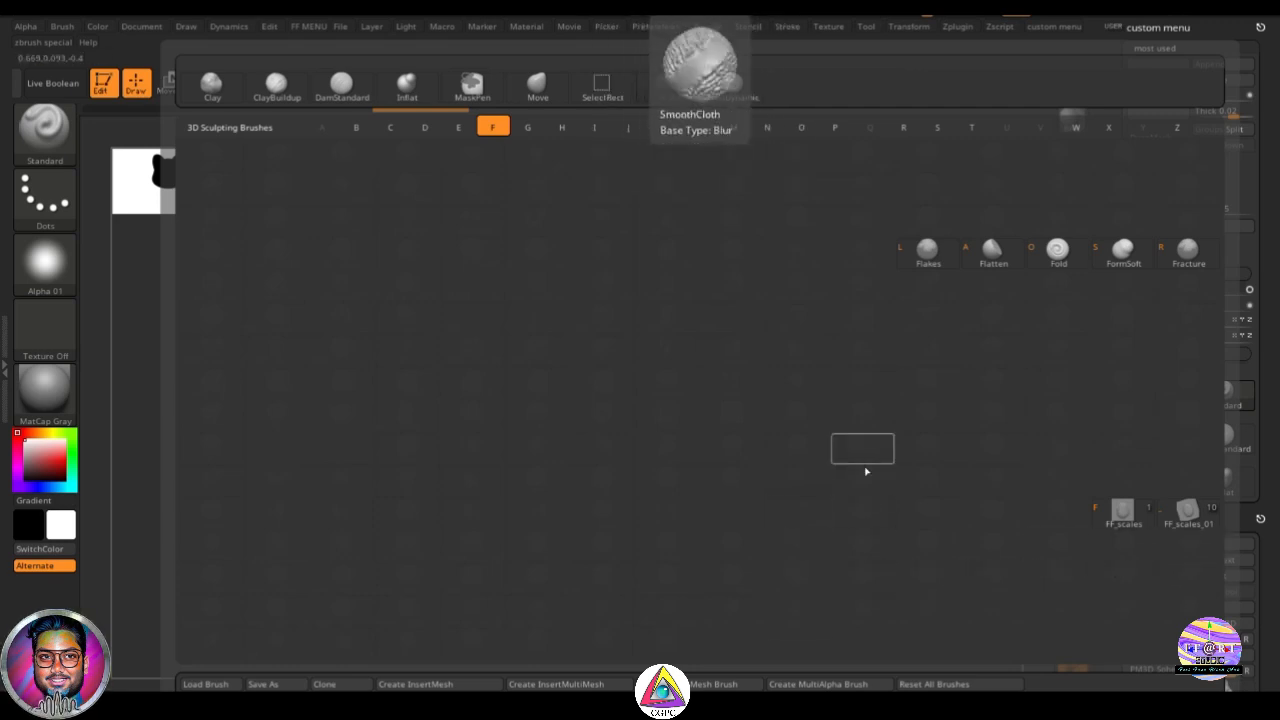
key(Escape)
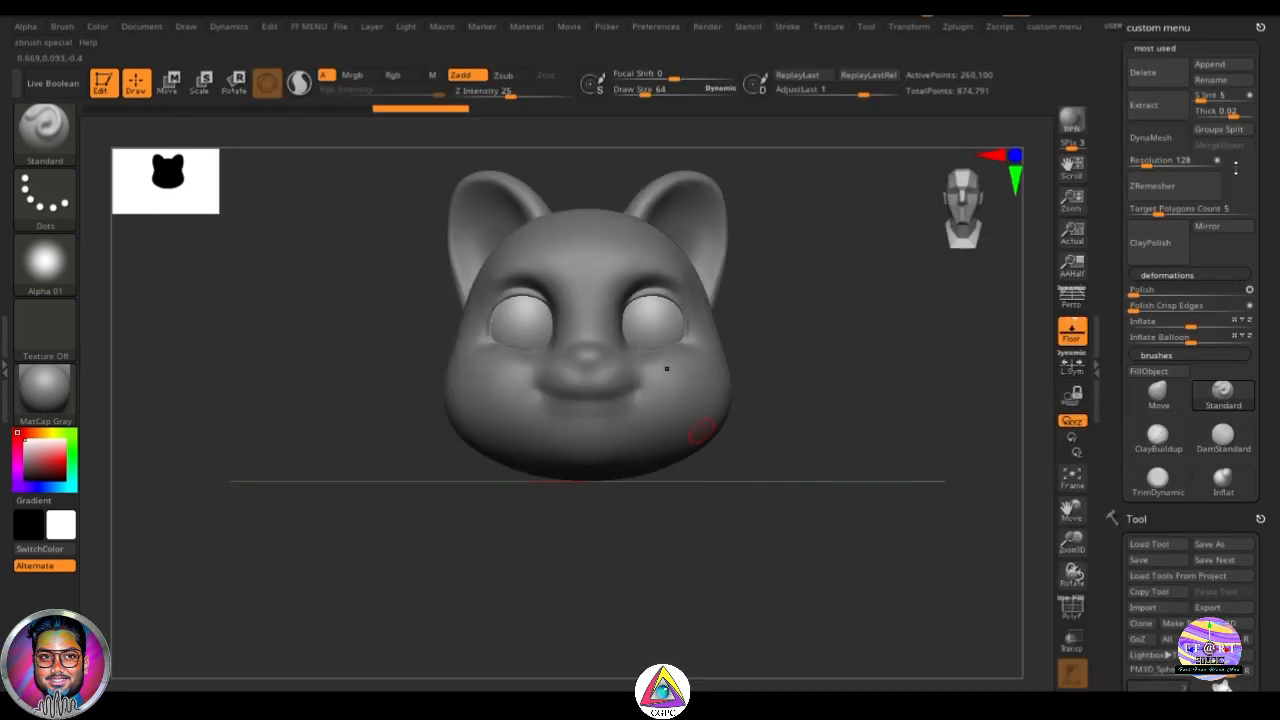
Step: Close ZBrush without saving the project changes
click(1218, 15)
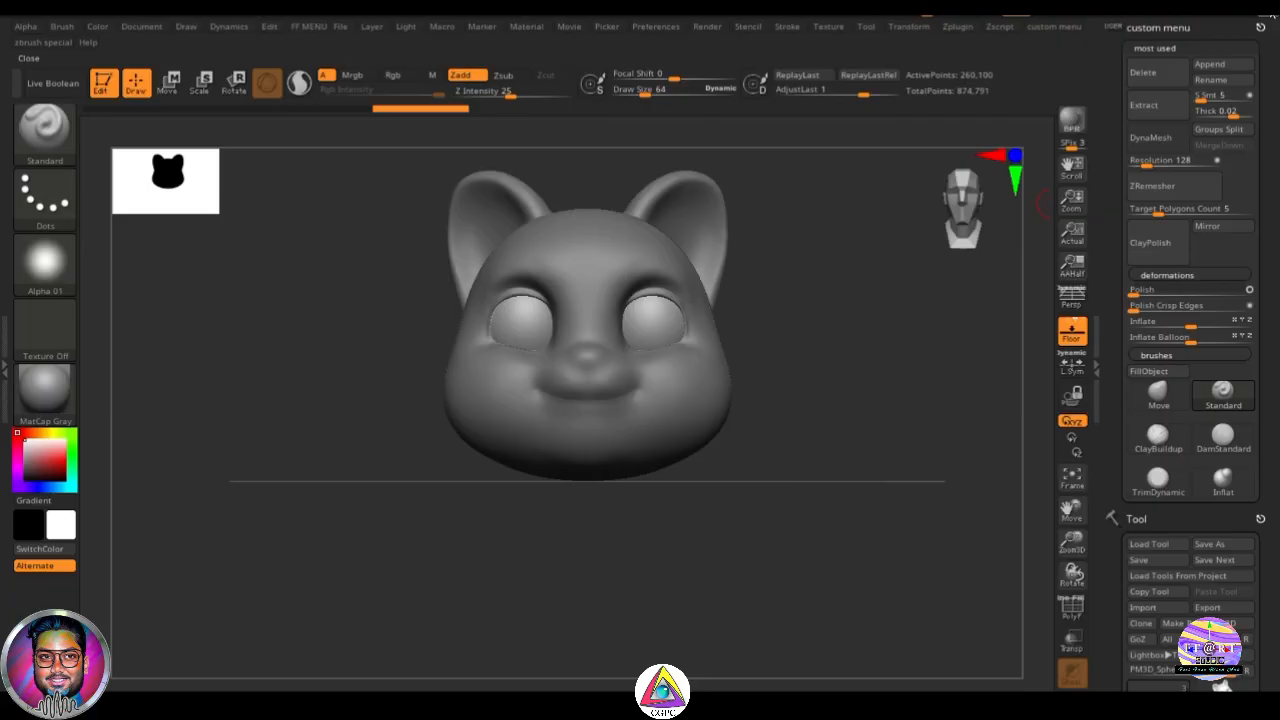
click(1272, 15)
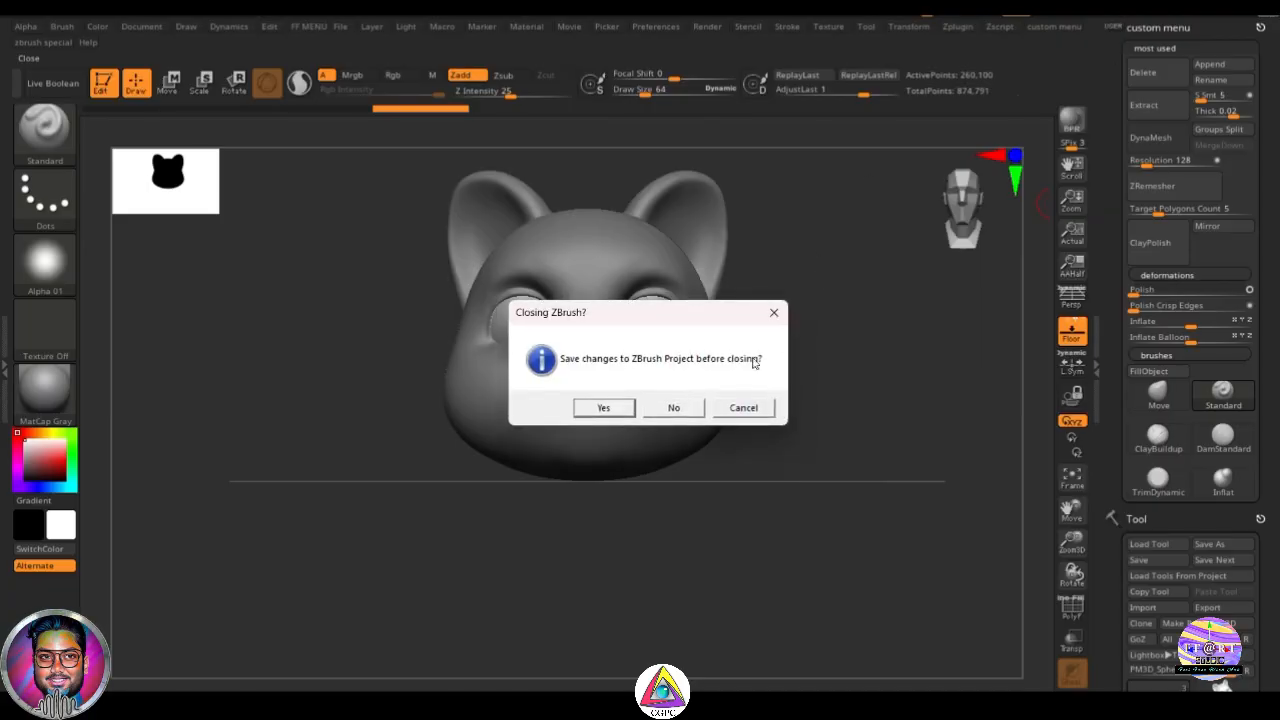
click(683, 407)
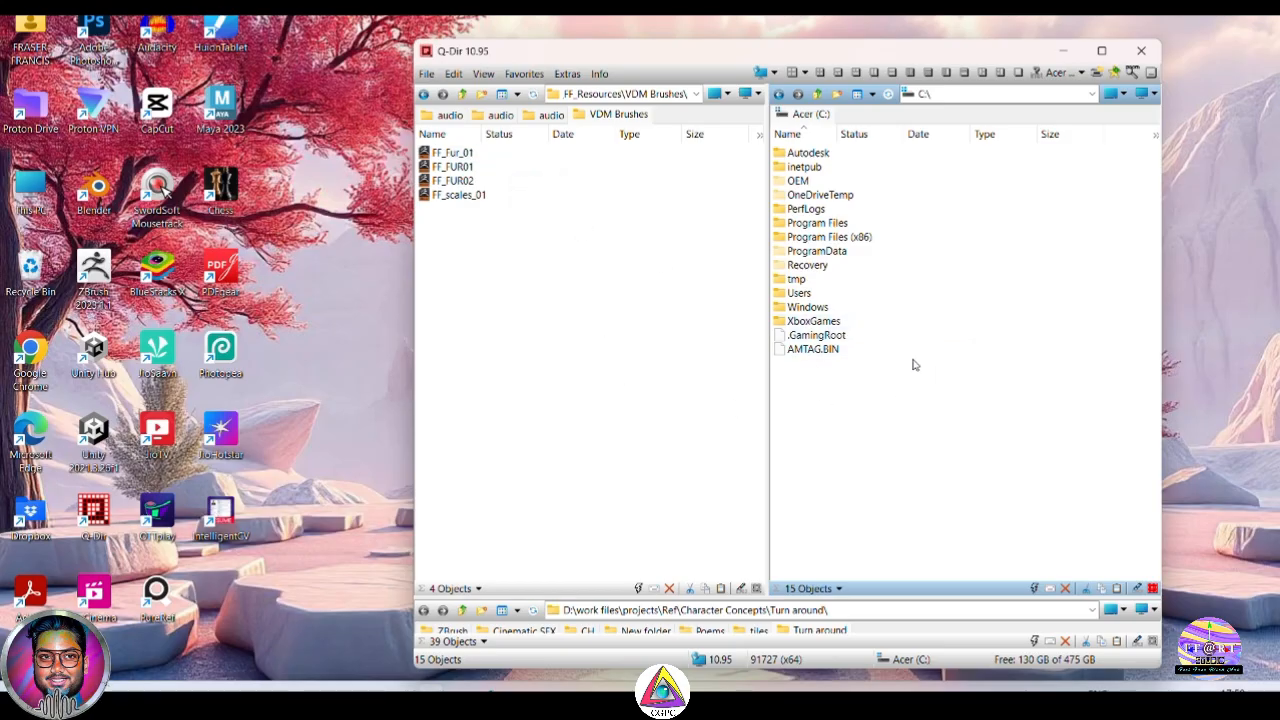
Step: Select the FF_Fur_01 file in VDM Brushes and open C:\Program Files\Maxon ZBrush 2023\ZStartup\BrushPresets in the other pane
click(447, 158)
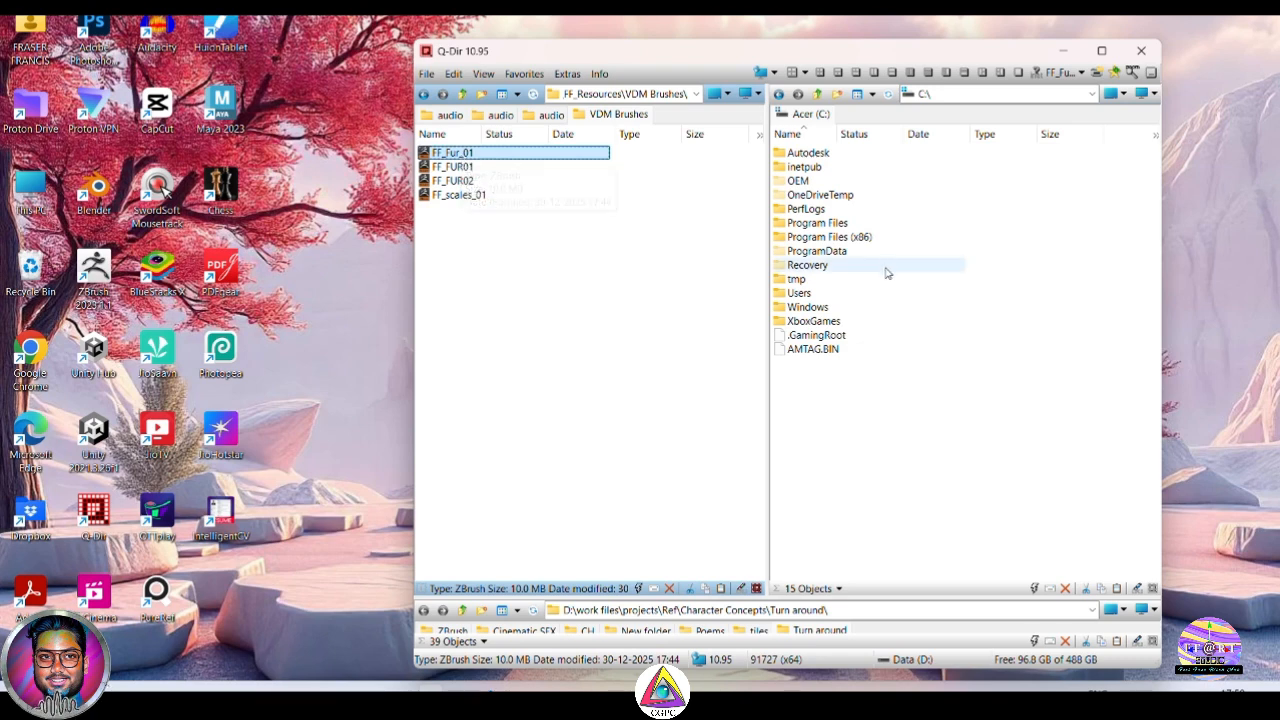
double_click(858, 224)
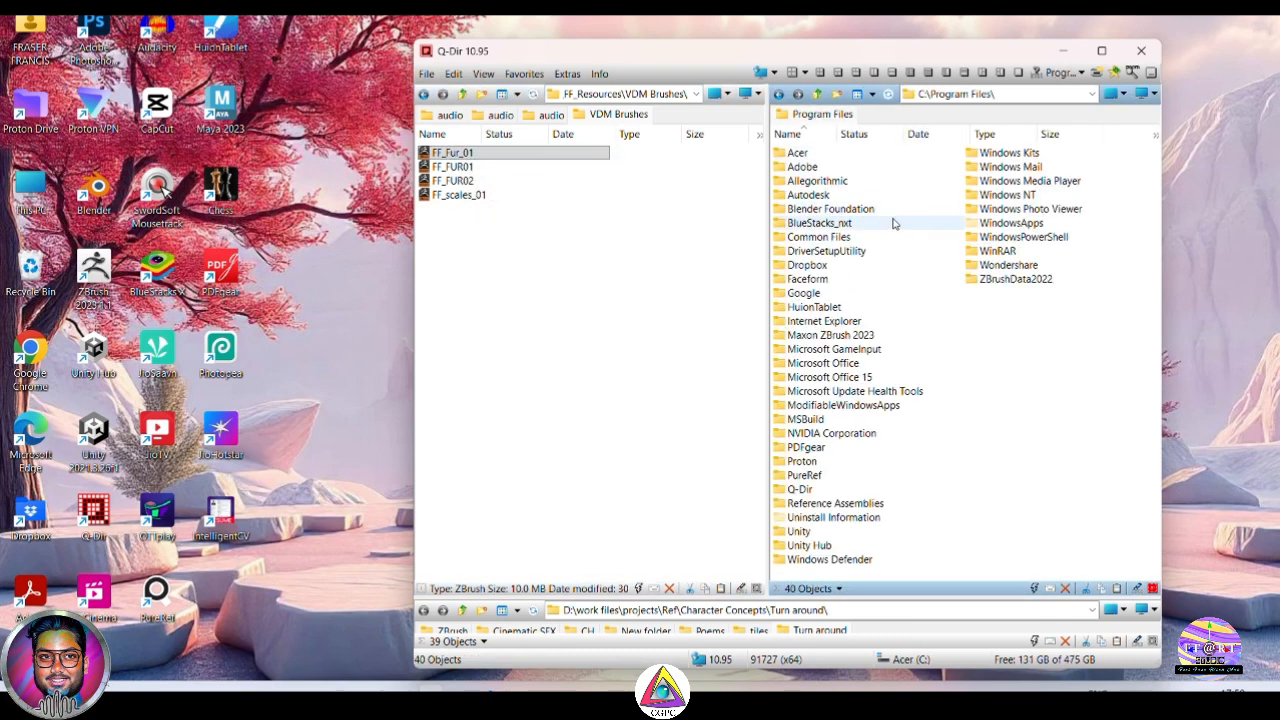
double_click(868, 336)
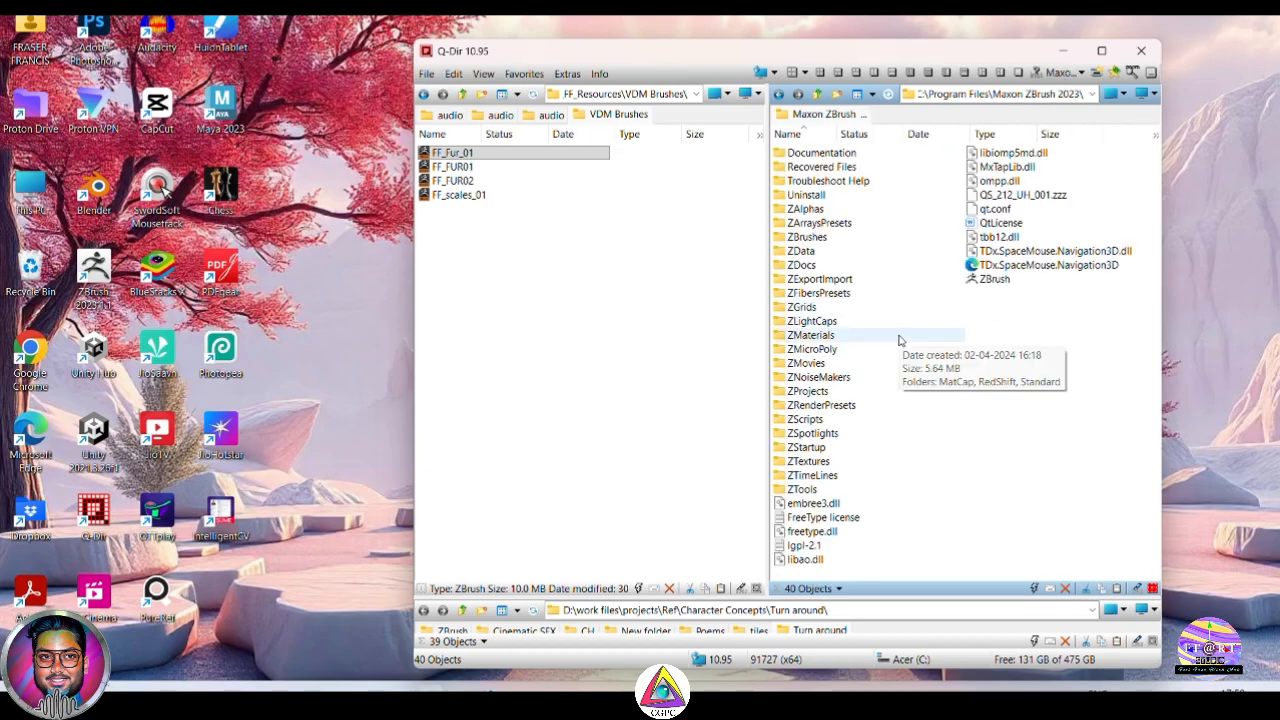
double_click(815, 449)
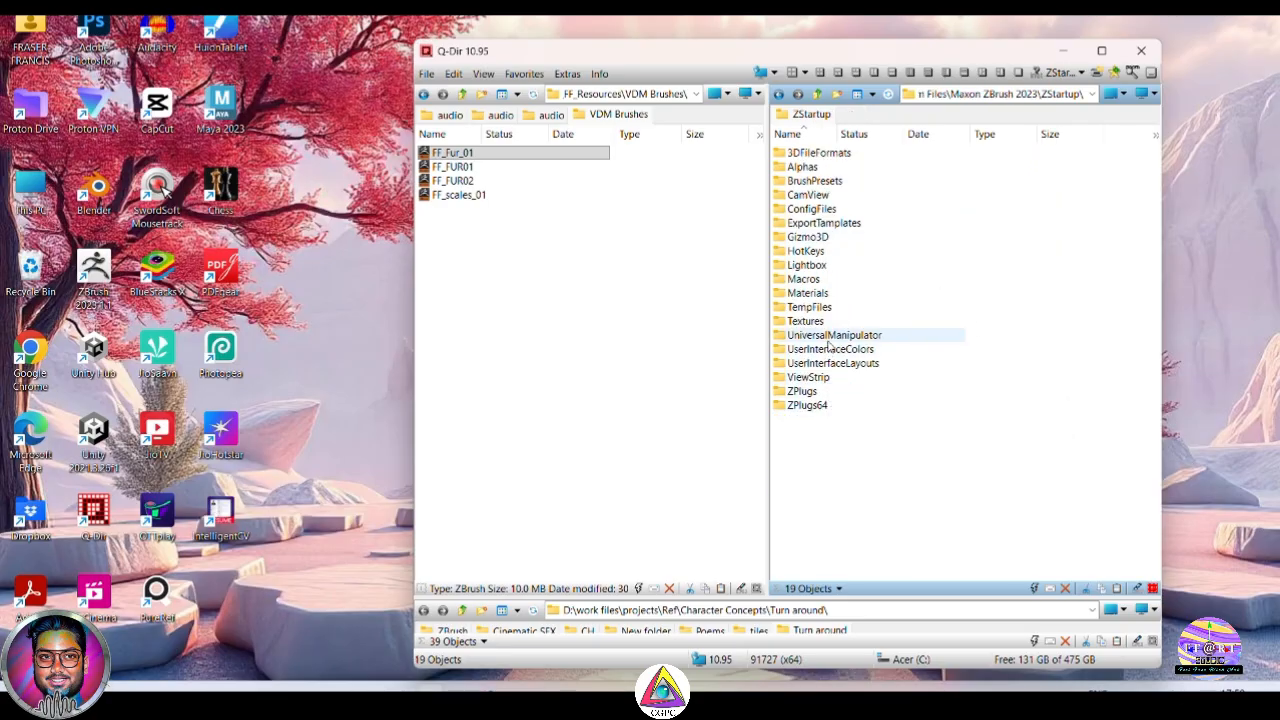
double_click(814, 181)
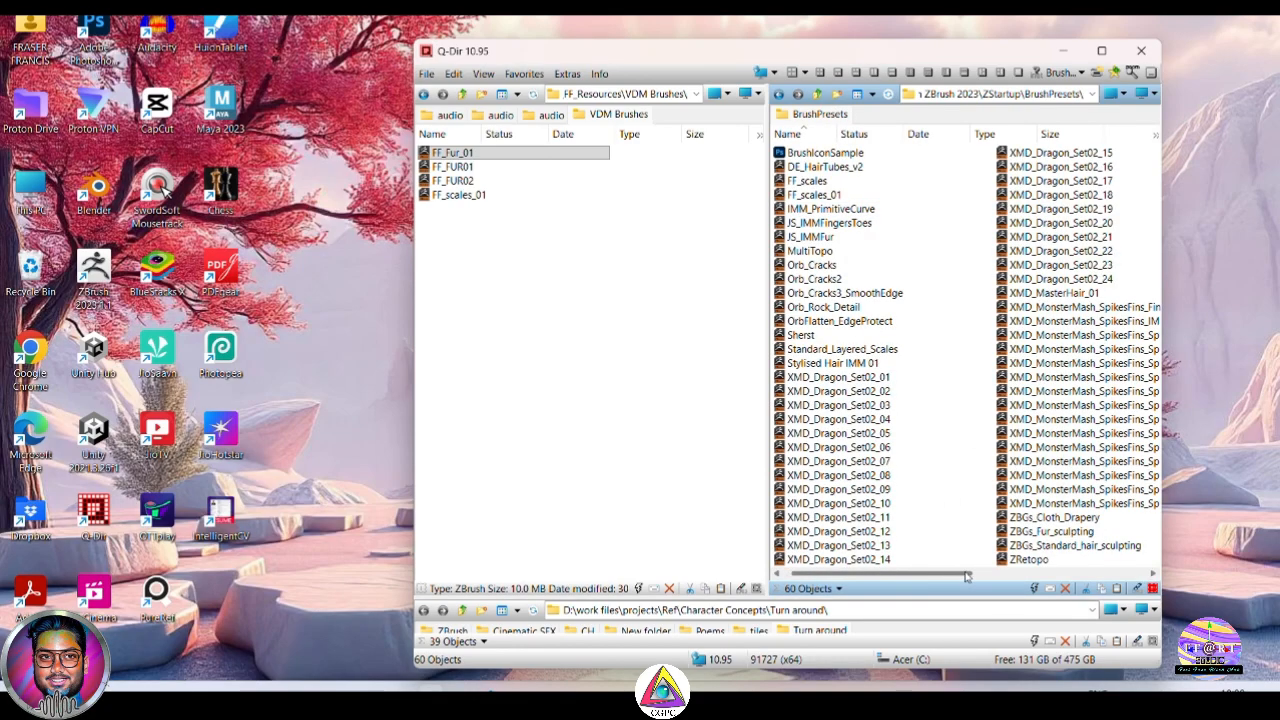
Step: Copy the FF_Fur_01 brush file into the BrushPresets folder and minimise the file manager
drag(967, 575, 1173, 580)
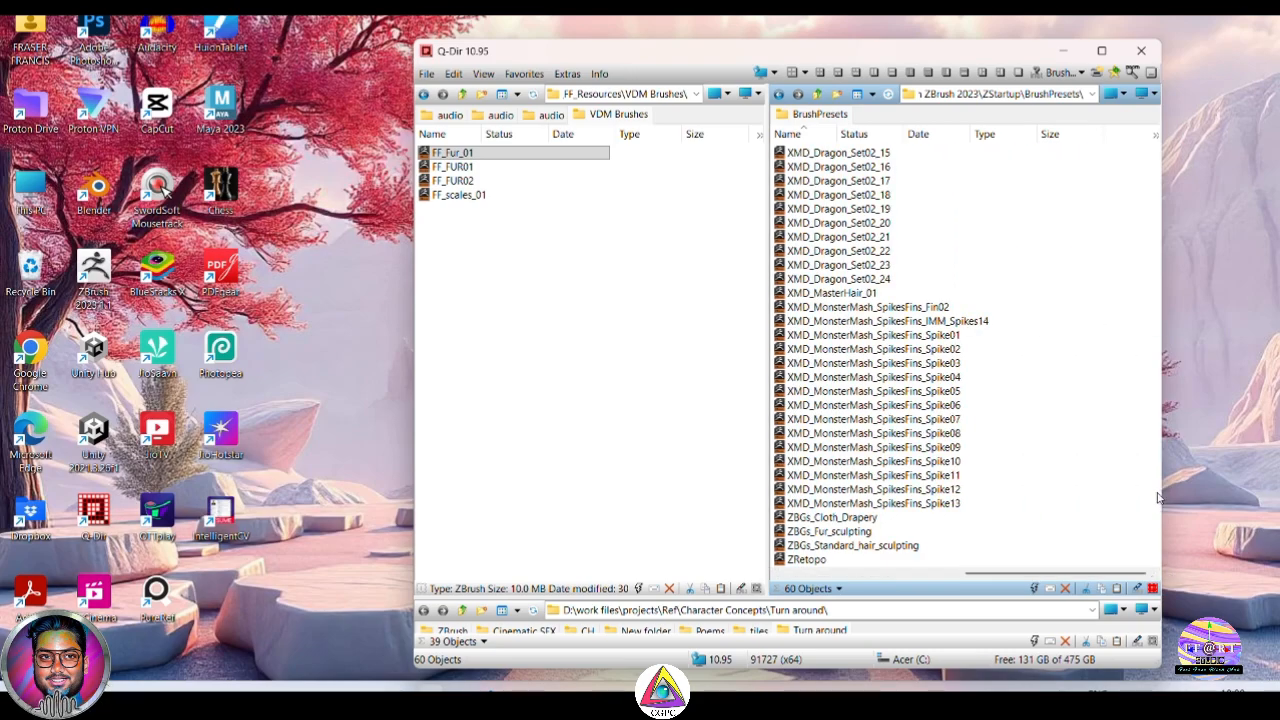
drag(1088, 576, 1130, 580)
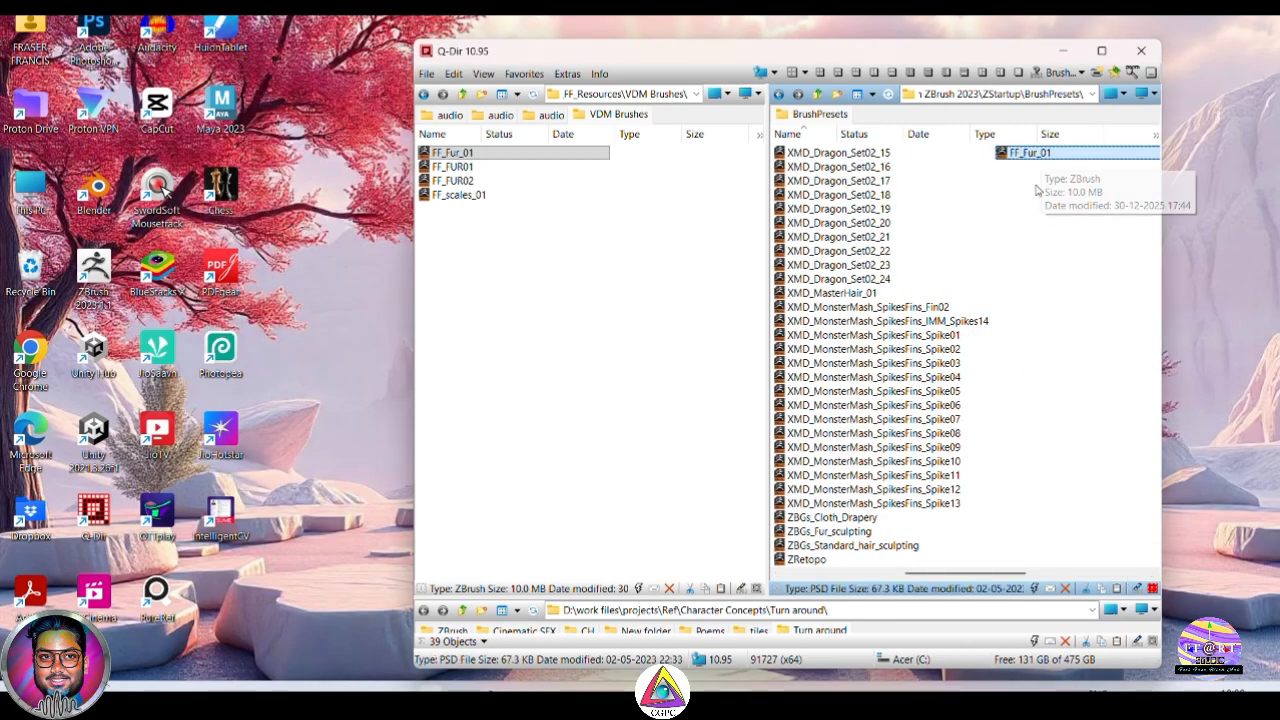
click(1063, 50)
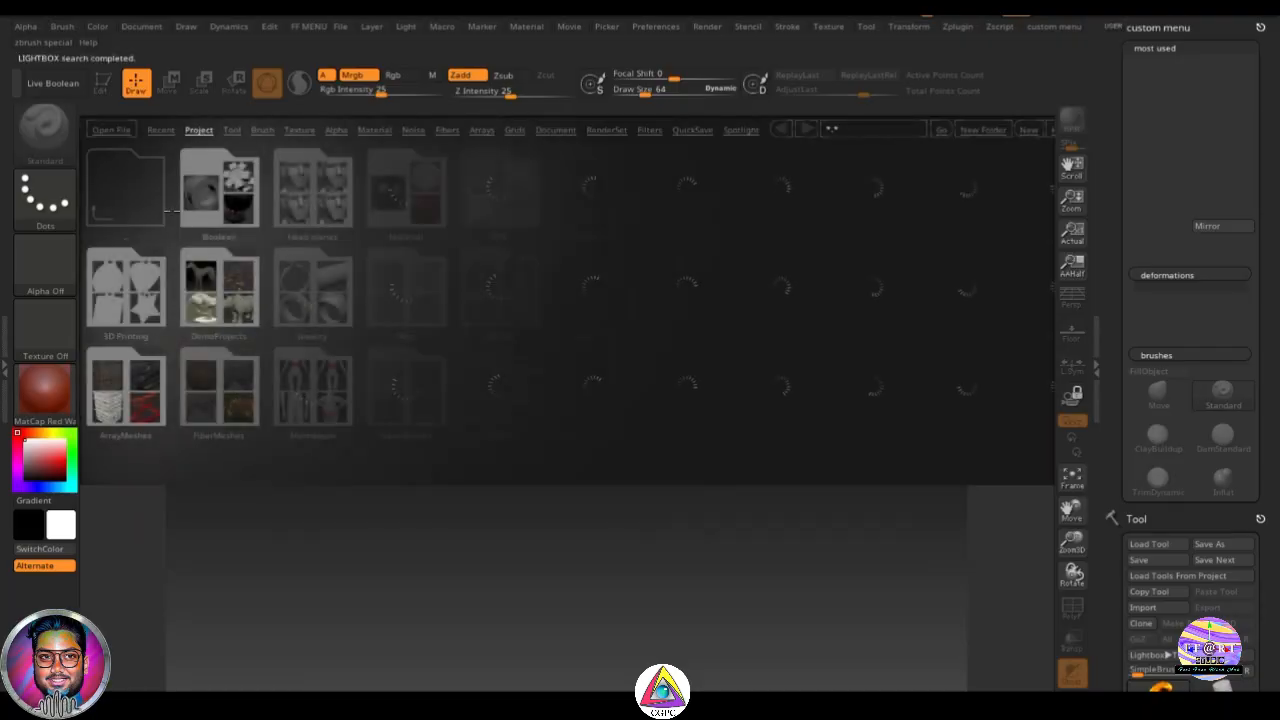
Step: In ZBrush, open the recent Cat_v01 project and activate the FF_Fur_01 brush from the brush library
click(161, 131)
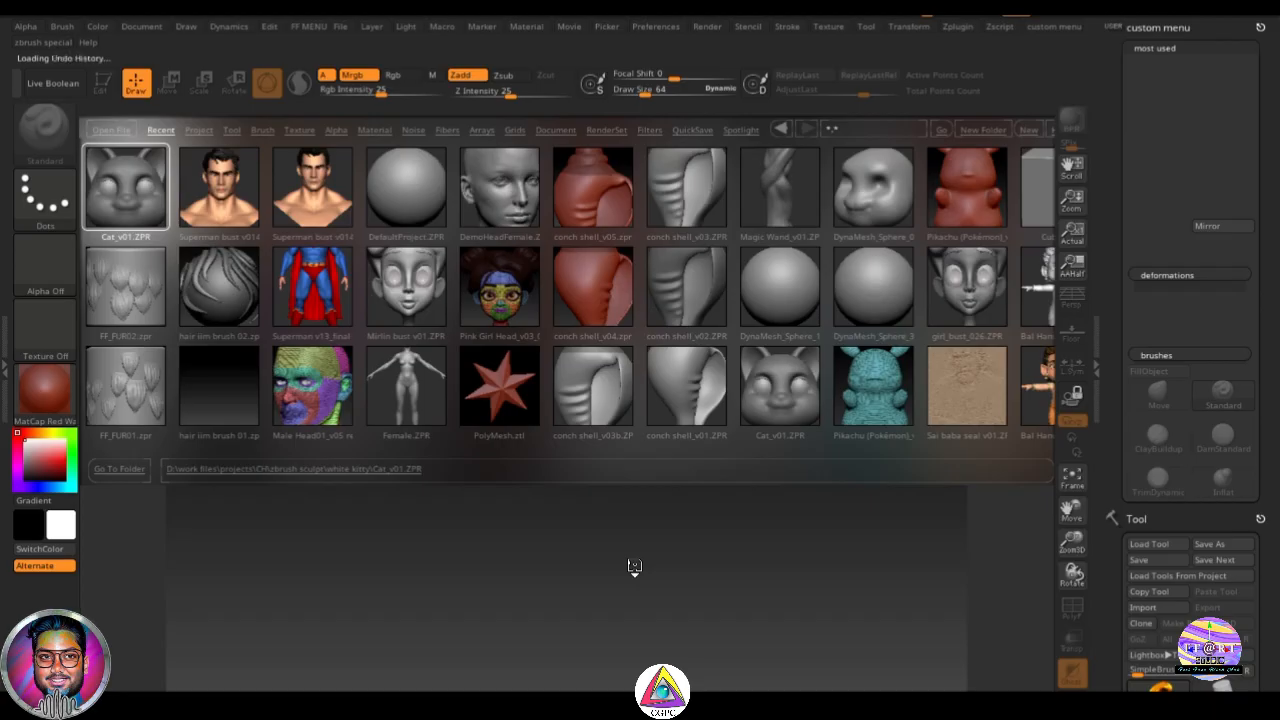
key(b)
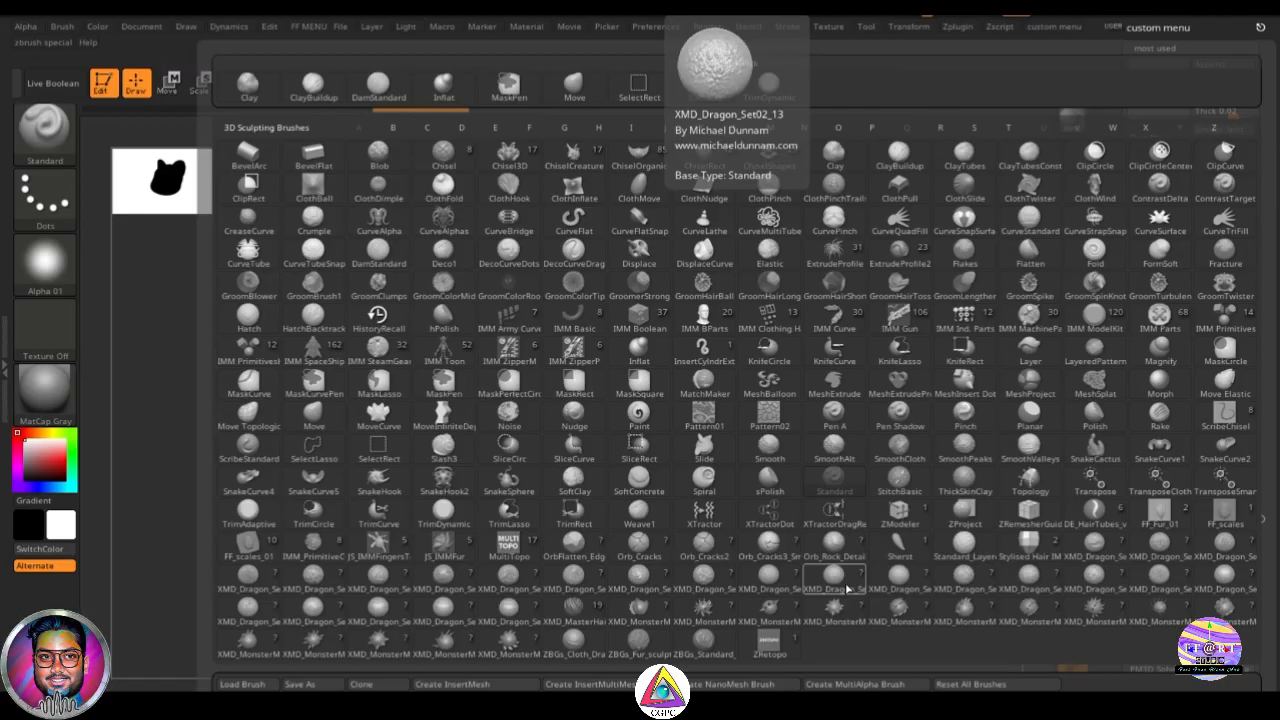
key(f)
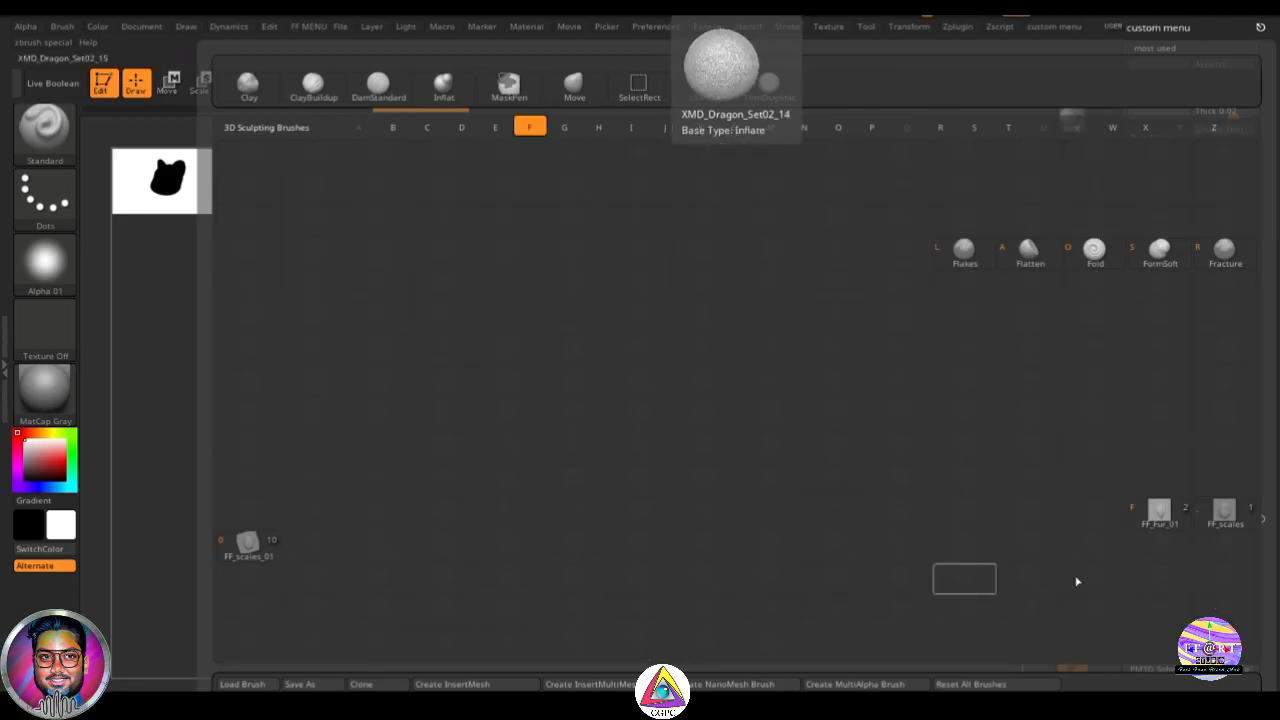
click(1186, 515)
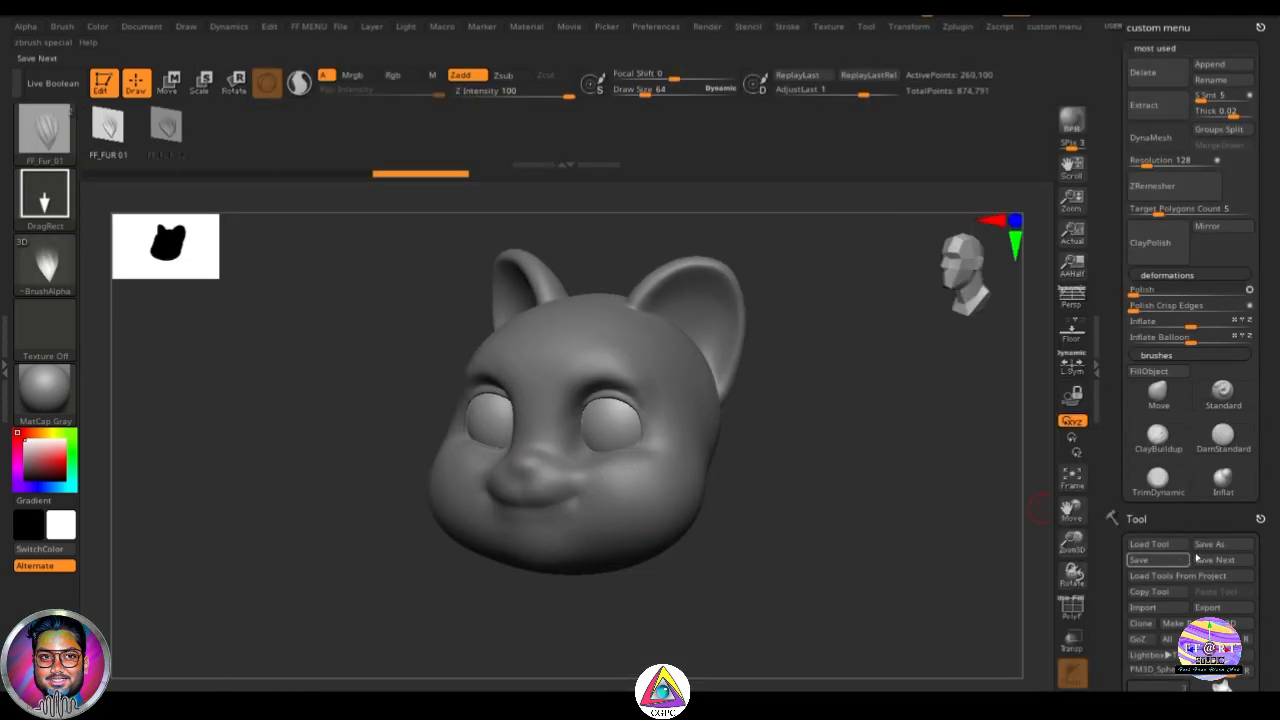
Step: Make the PolySphere head the active subtool and stamp two neighbouring FF_FUR 01 tufts on each cheek
scroll(1168, 557, down, 5)
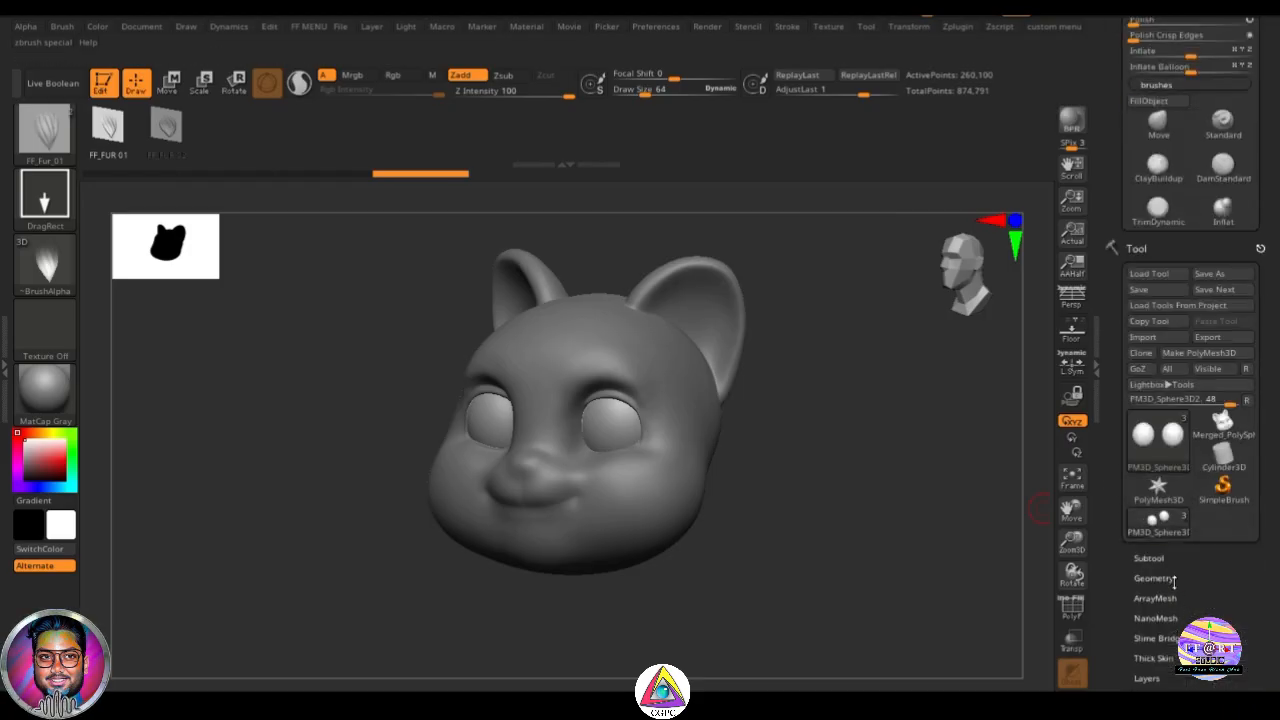
scroll(1168, 557, down, 3)
click(1165, 85)
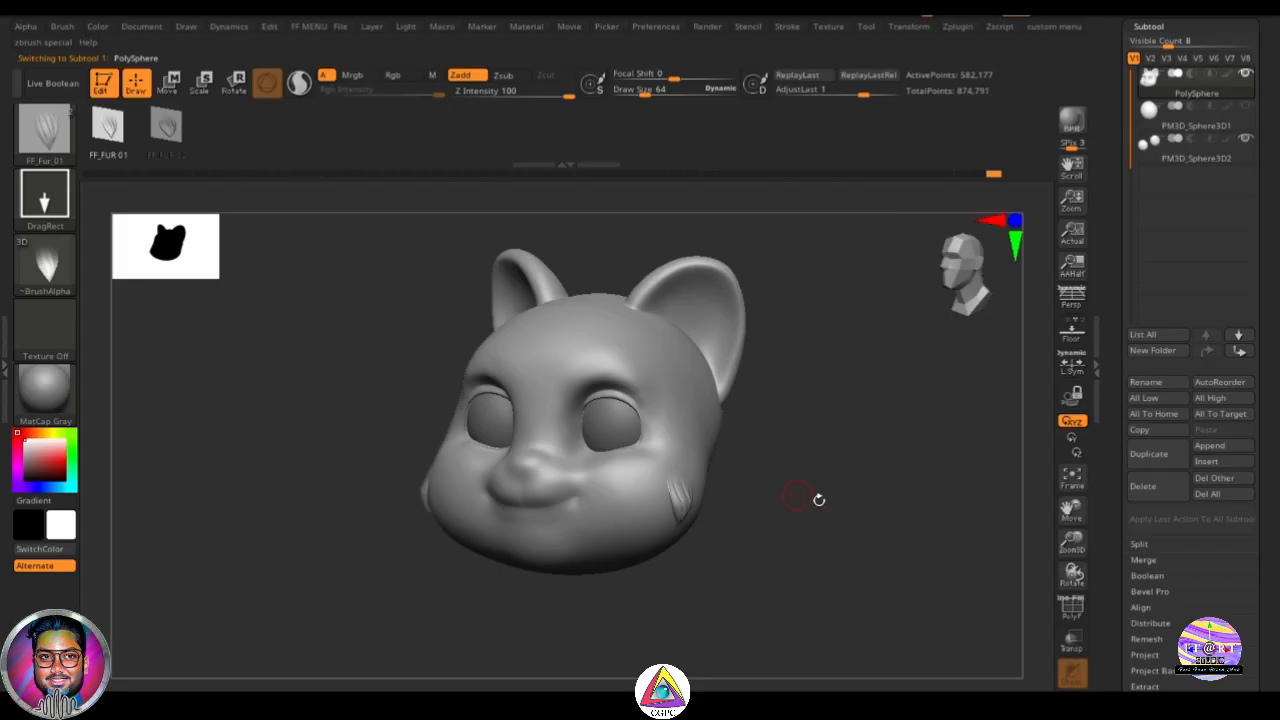
mouse_move(817, 500)
mouse_down()
mouse_move(803, 517)
mouse_move(838, 506)
mouse_up()
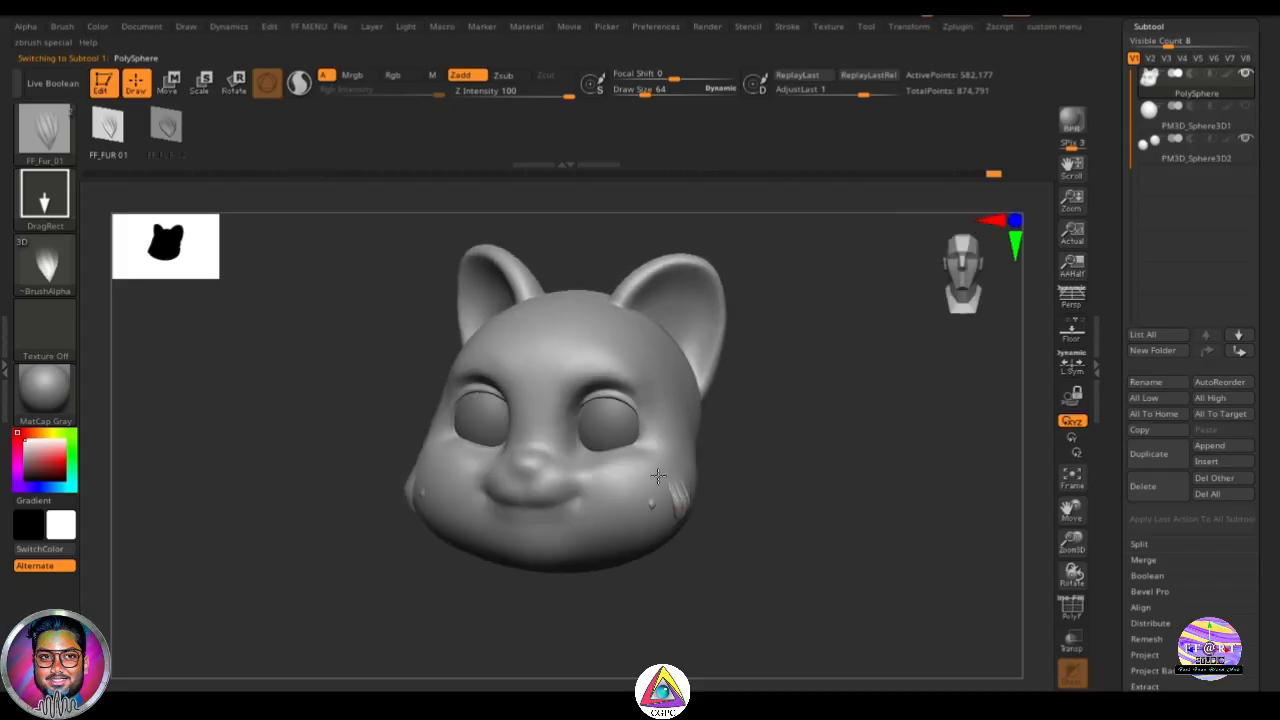
drag(655, 492, 651, 527)
mouse_move(813, 503)
mouse_down()
mouse_move(783, 512)
mouse_move(808, 505)
mouse_up()
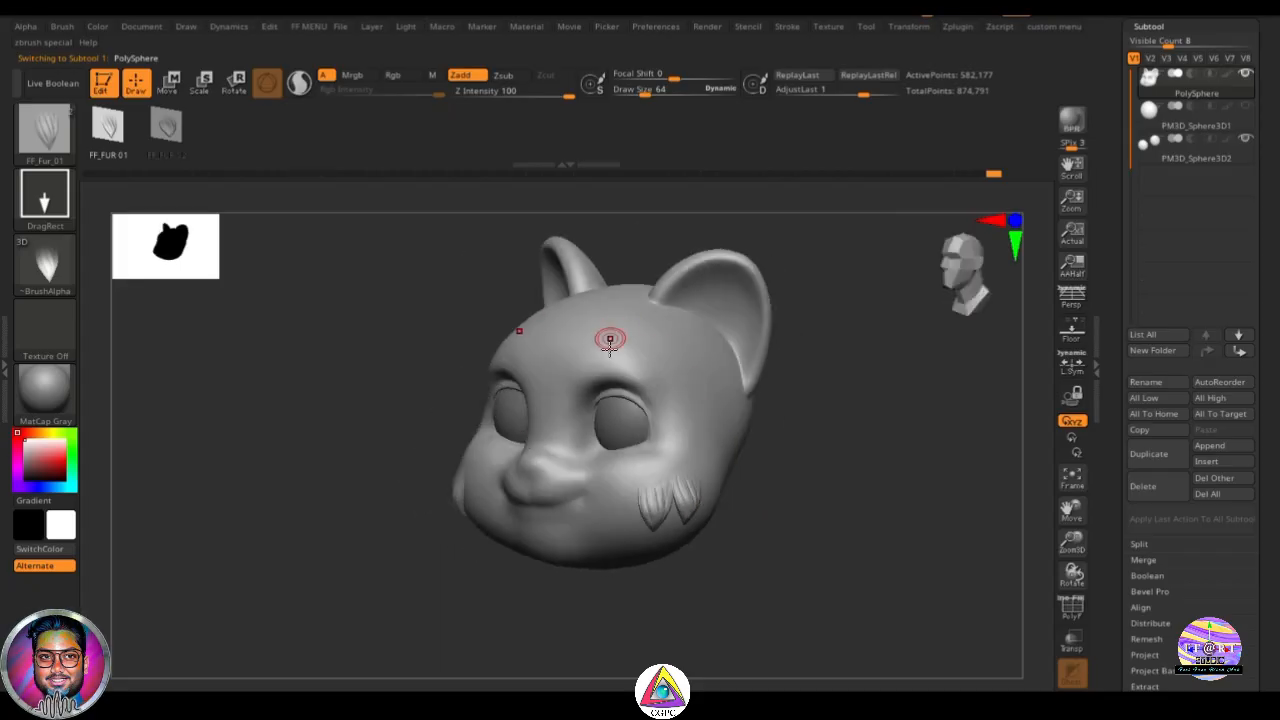
Step: Stamp a short row of FF_FUR 01 tufts across the forehead with another tuft above it
drag(571, 356, 578, 330)
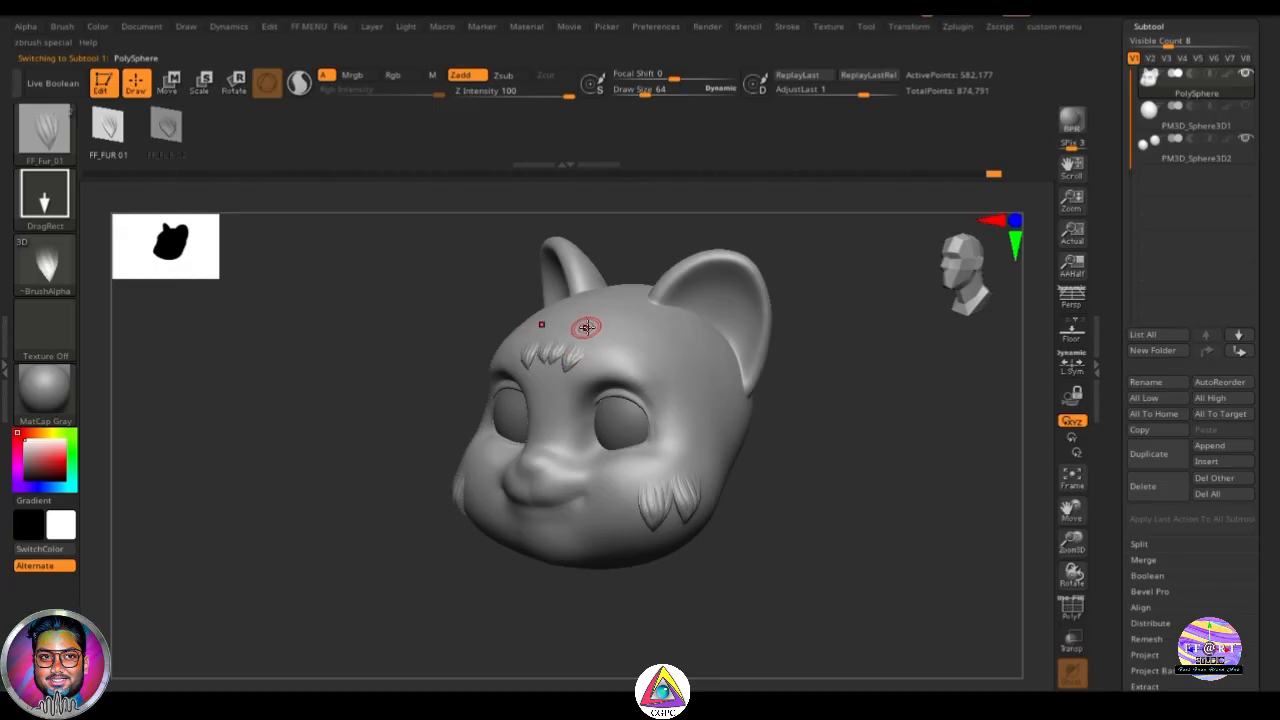
drag(805, 415, 940, 500)
drag(598, 349, 589, 297)
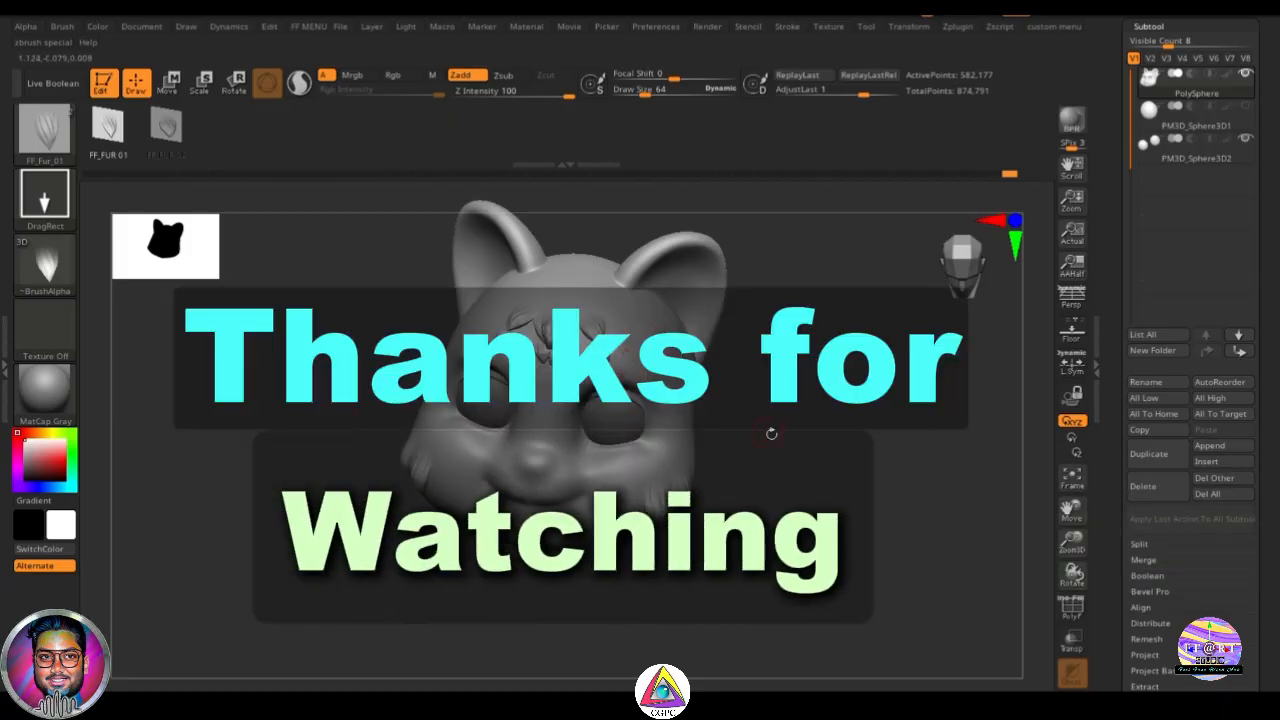